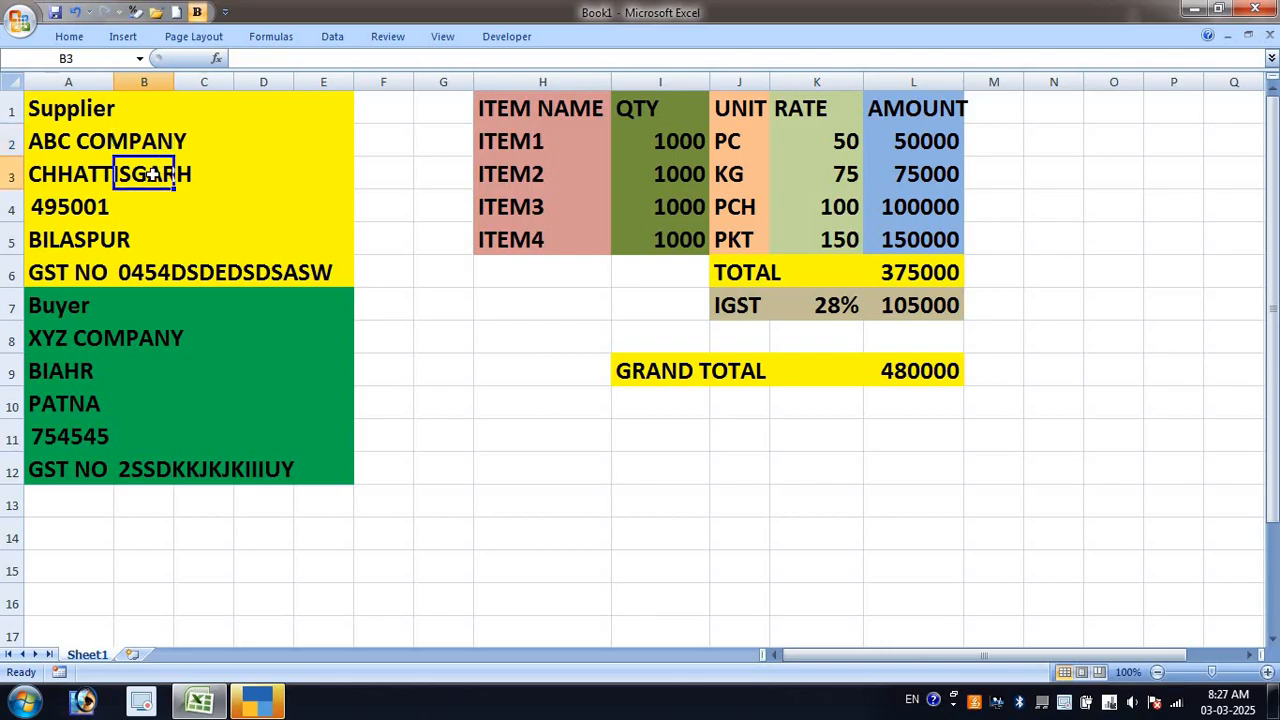
Review the supplier's pin code 495001, city BILASPUR, GST number and the buyer's GST details in the sheet
click(66, 206)
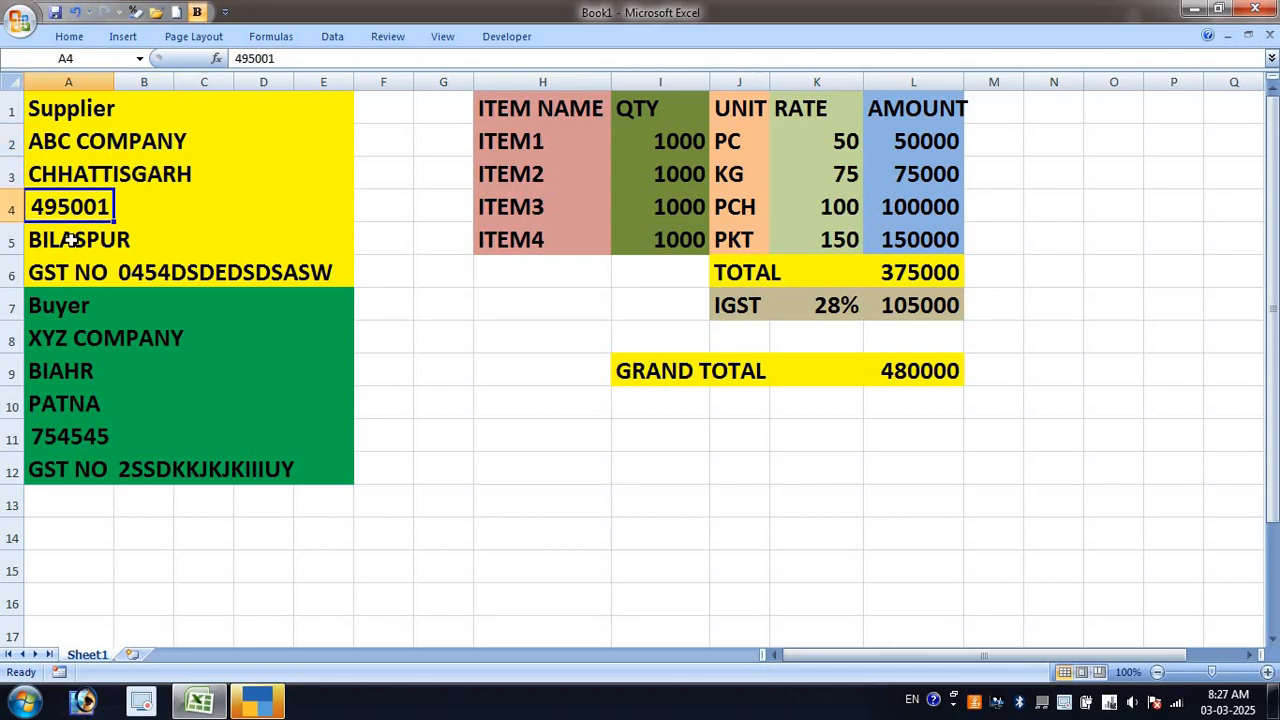
click(72, 240)
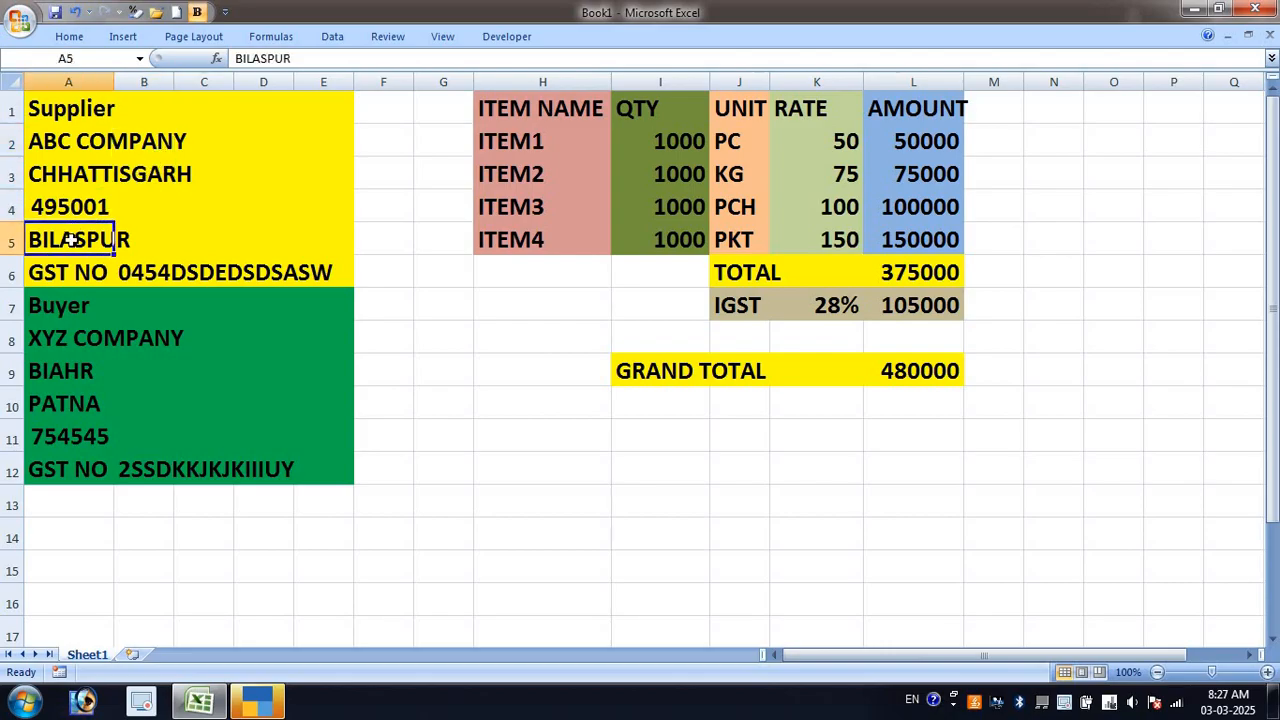
click(64, 275)
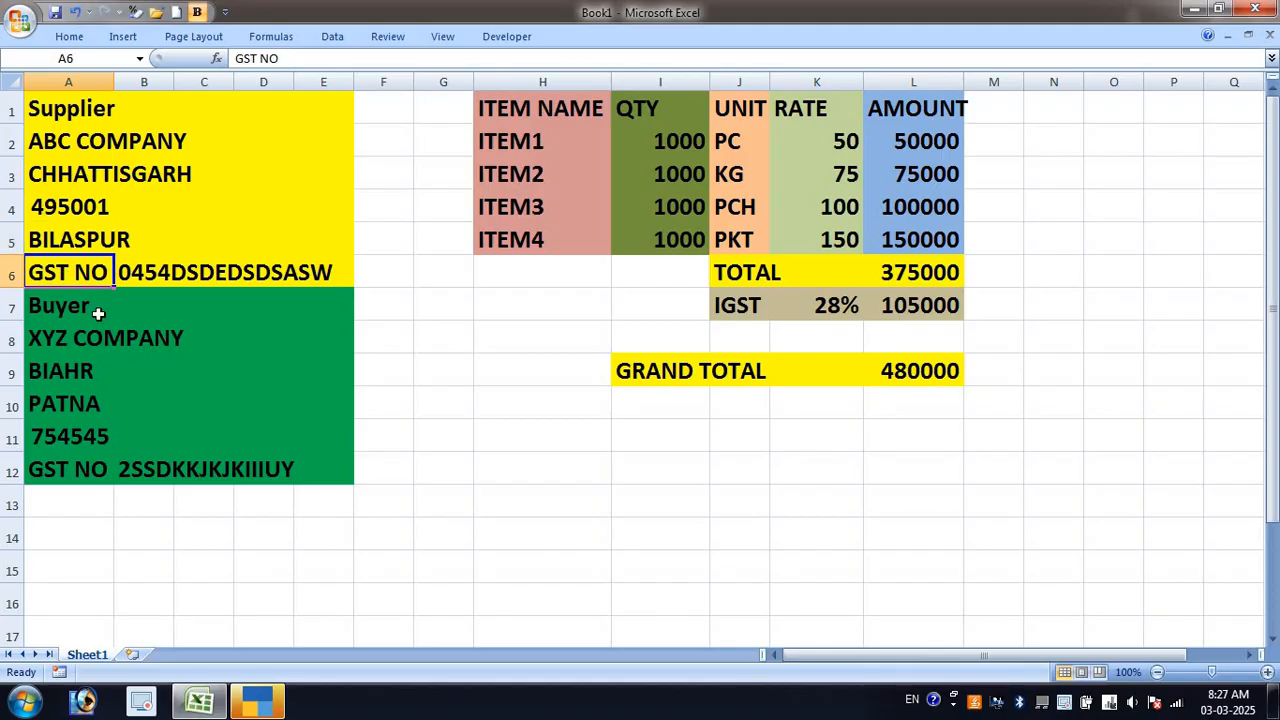
click(80, 306)
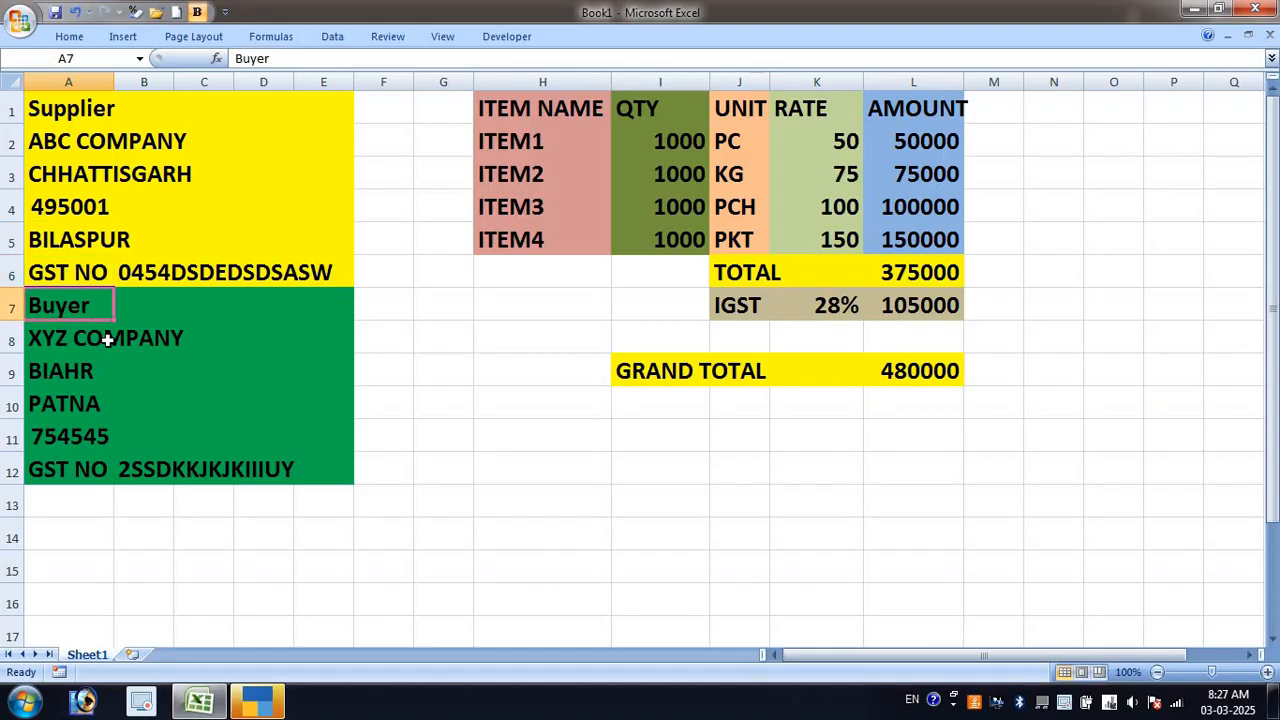
click(181, 470)
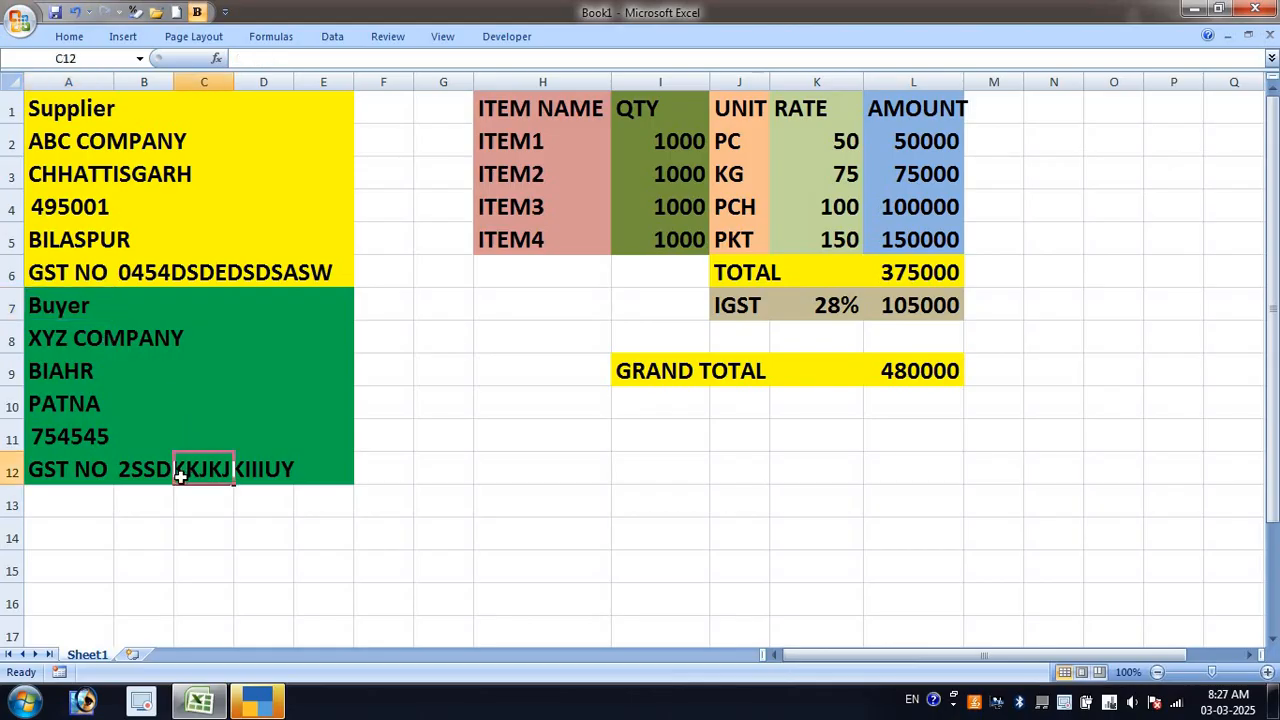
click(131, 475)
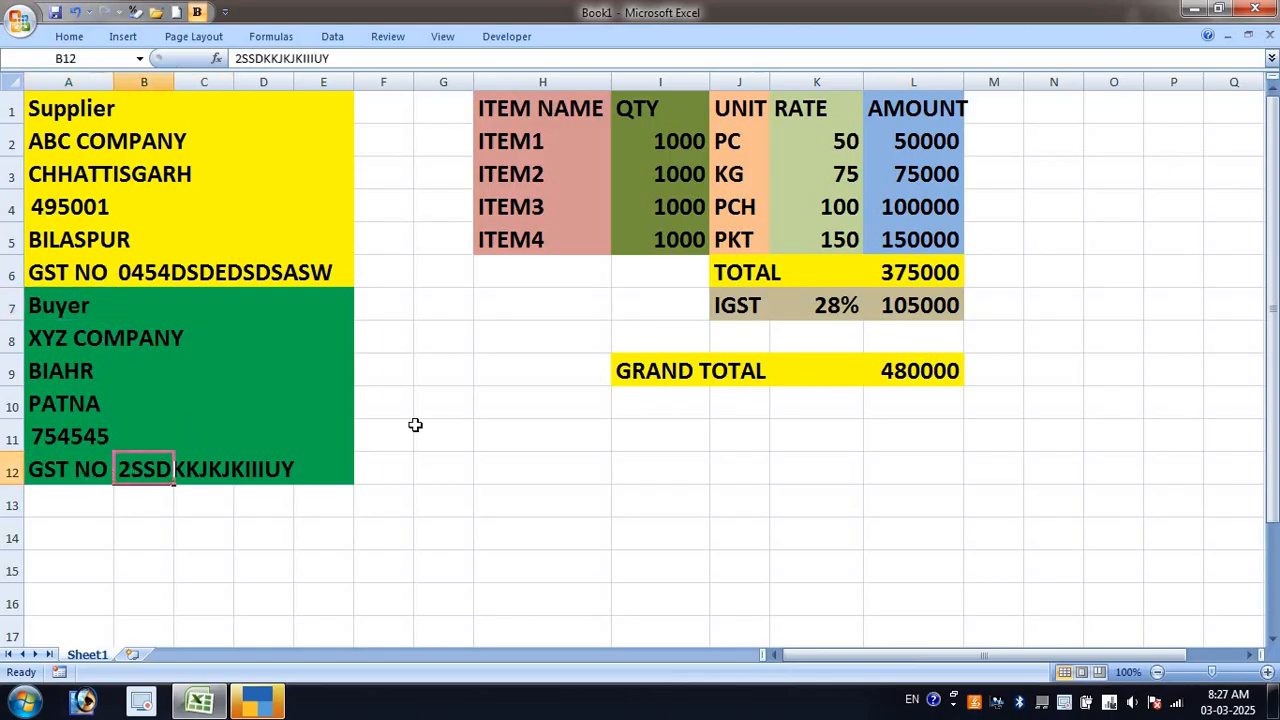
click(512, 200)
Check the item names, ITEM1 quantity 1000, and the amount, TOTAL and GRAND TOTAL formulas
click(541, 101)
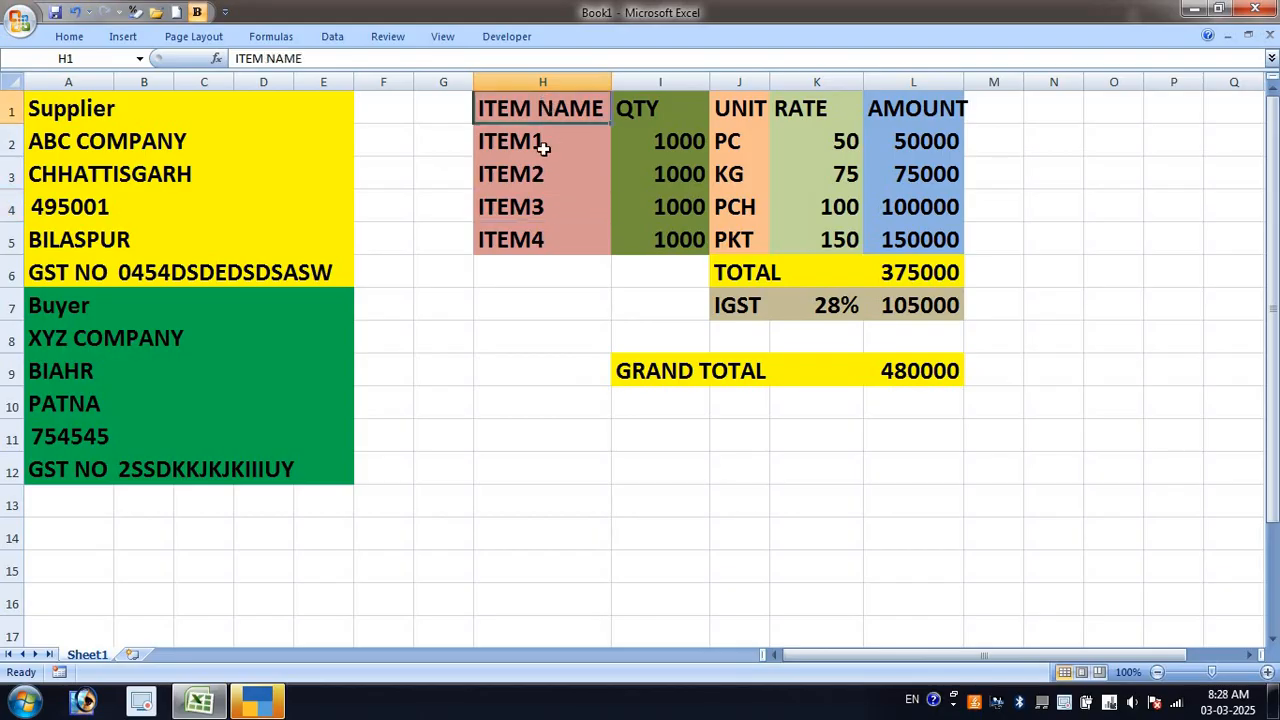
click(541, 147)
click(531, 174)
click(538, 208)
click(540, 240)
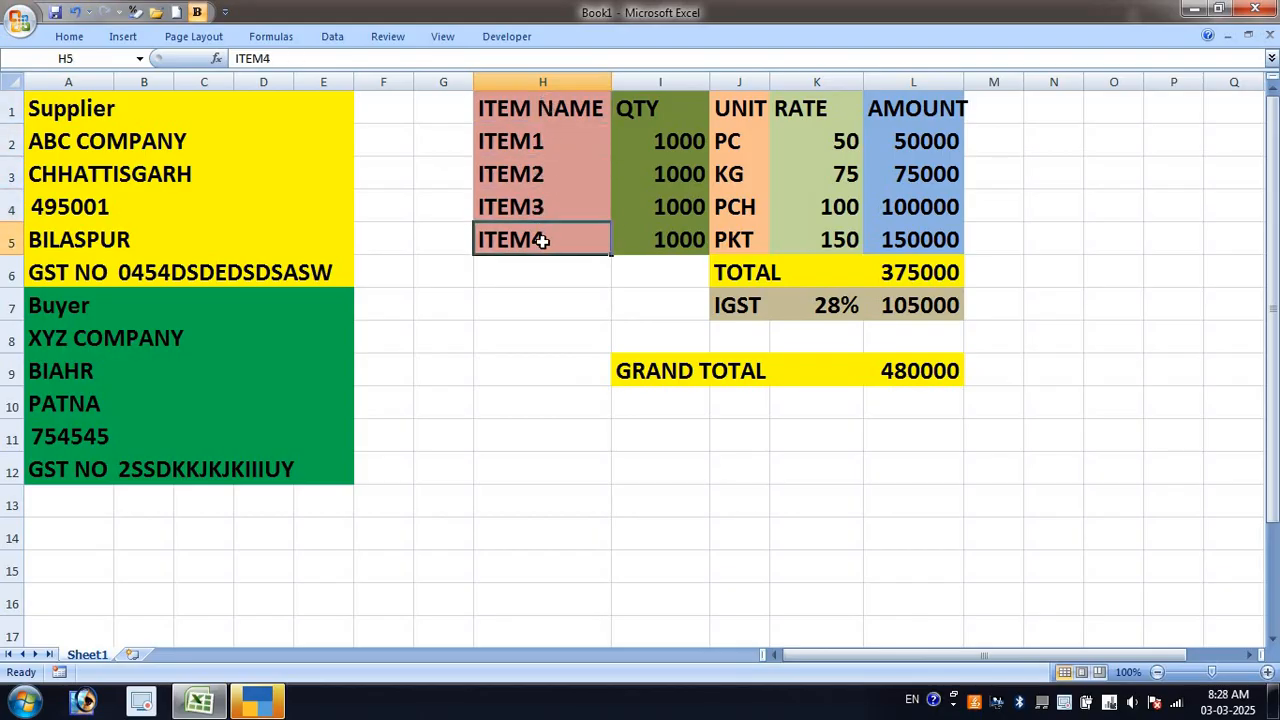
click(684, 140)
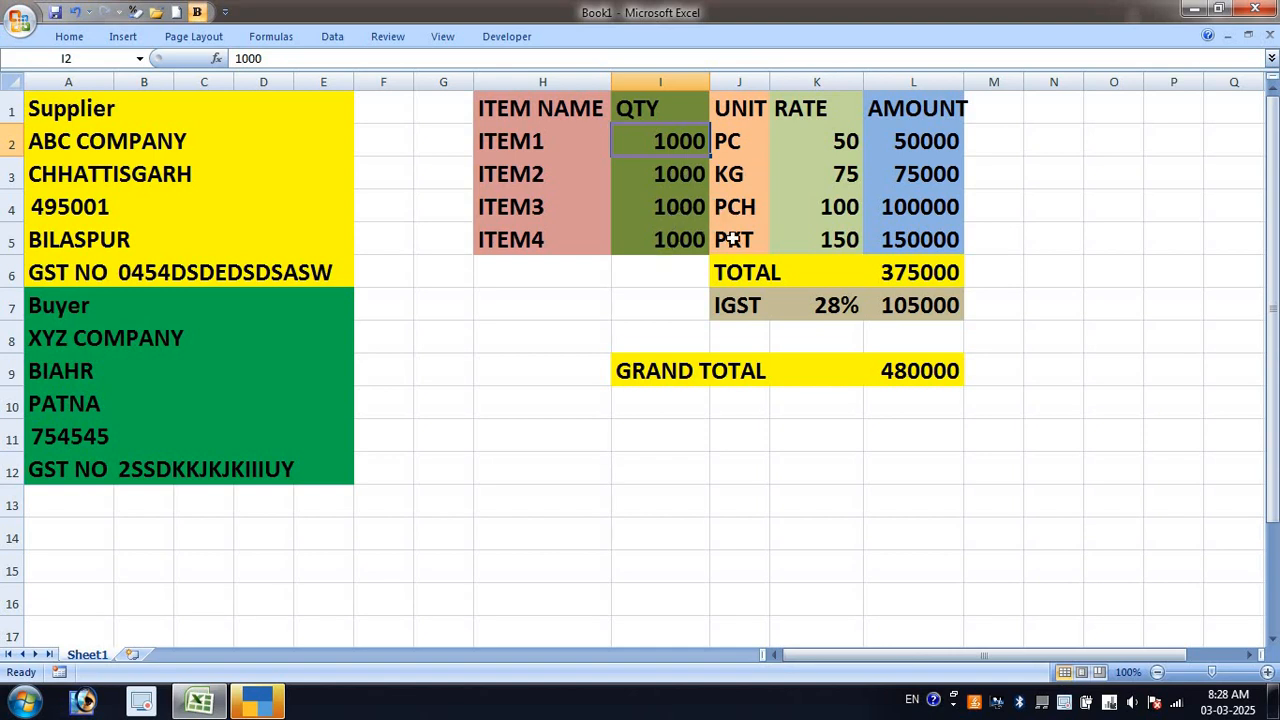
click(903, 140)
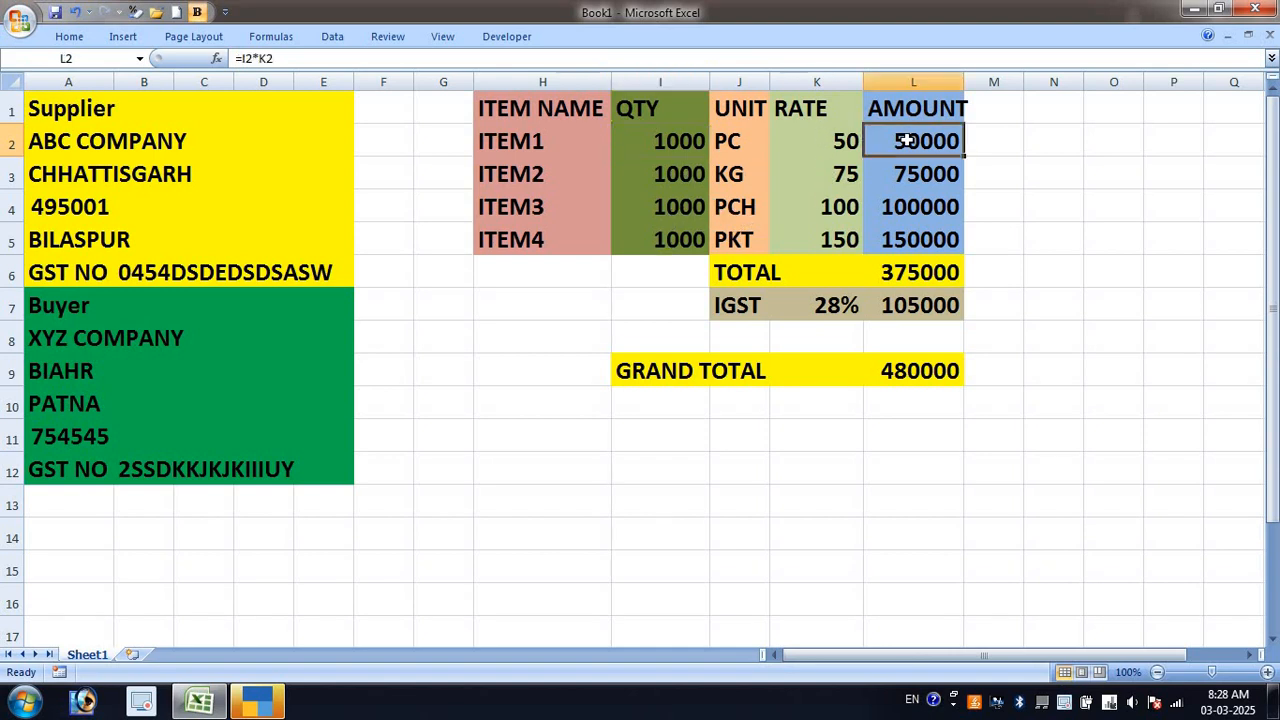
click(922, 280)
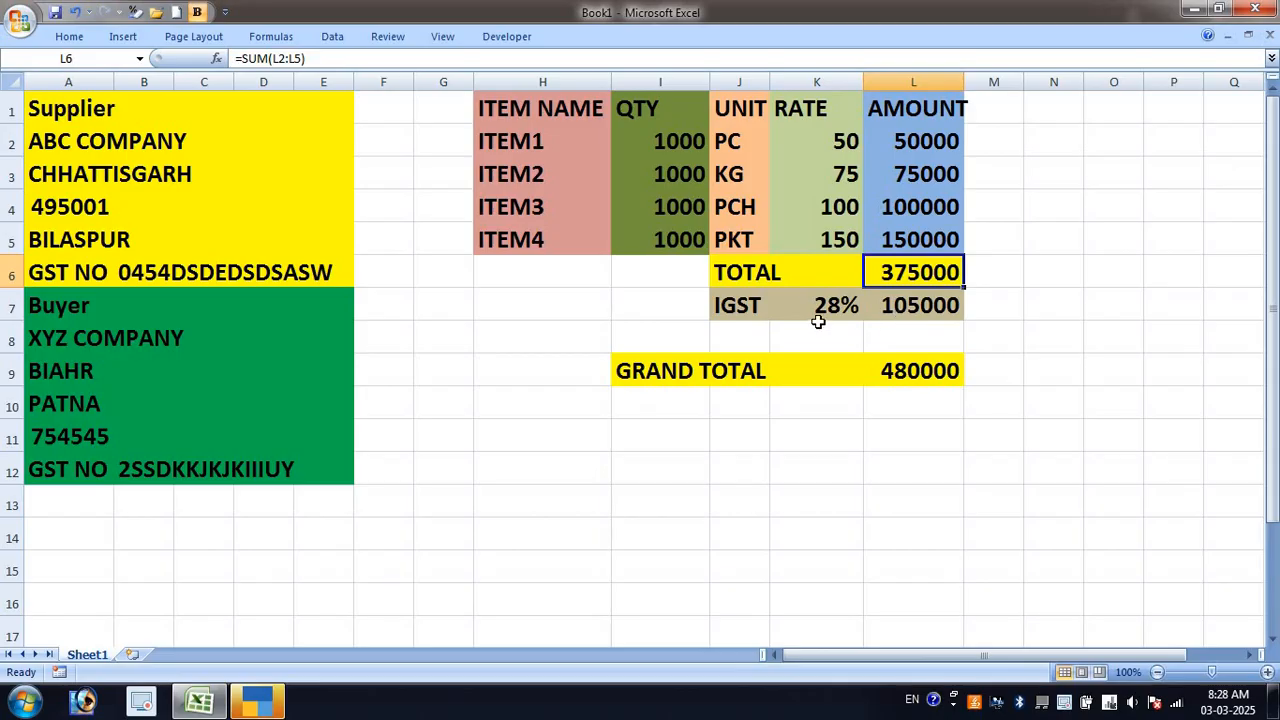
click(927, 381)
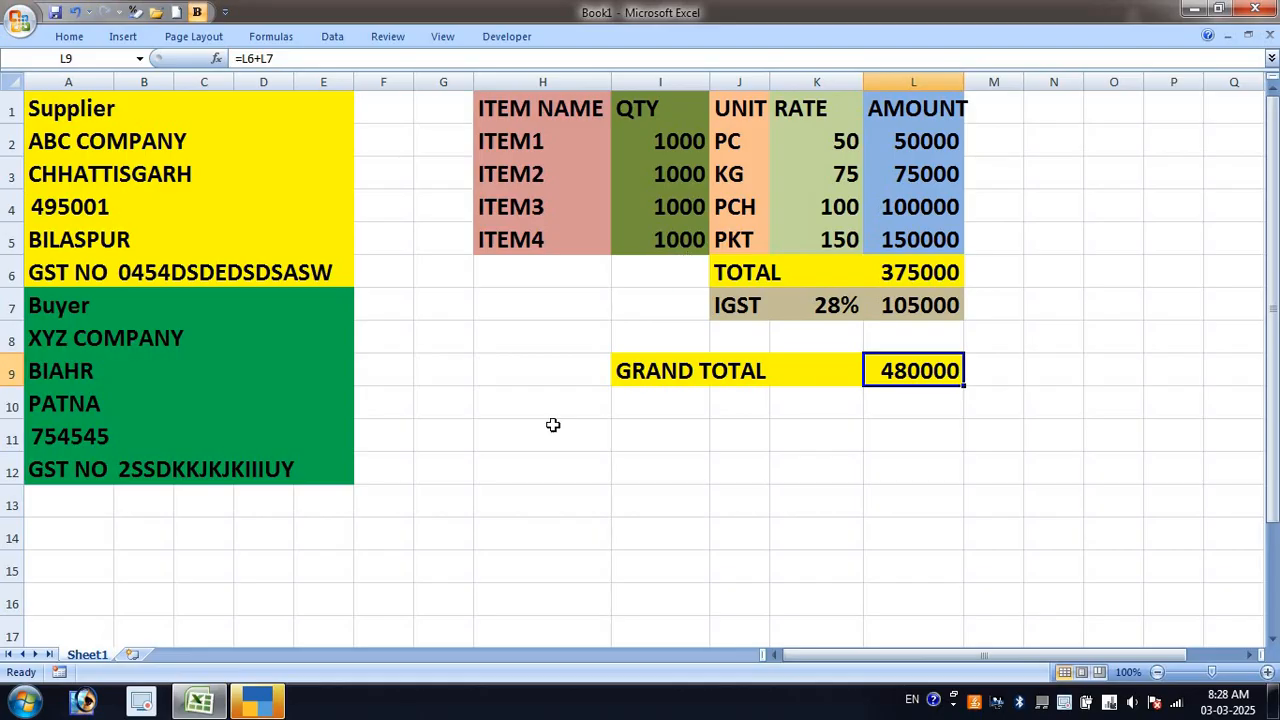
In TallyPrime, continue in Educational Mode, shut Click Zone Software Pvt Ltd and choose Create Company
click(262, 704)
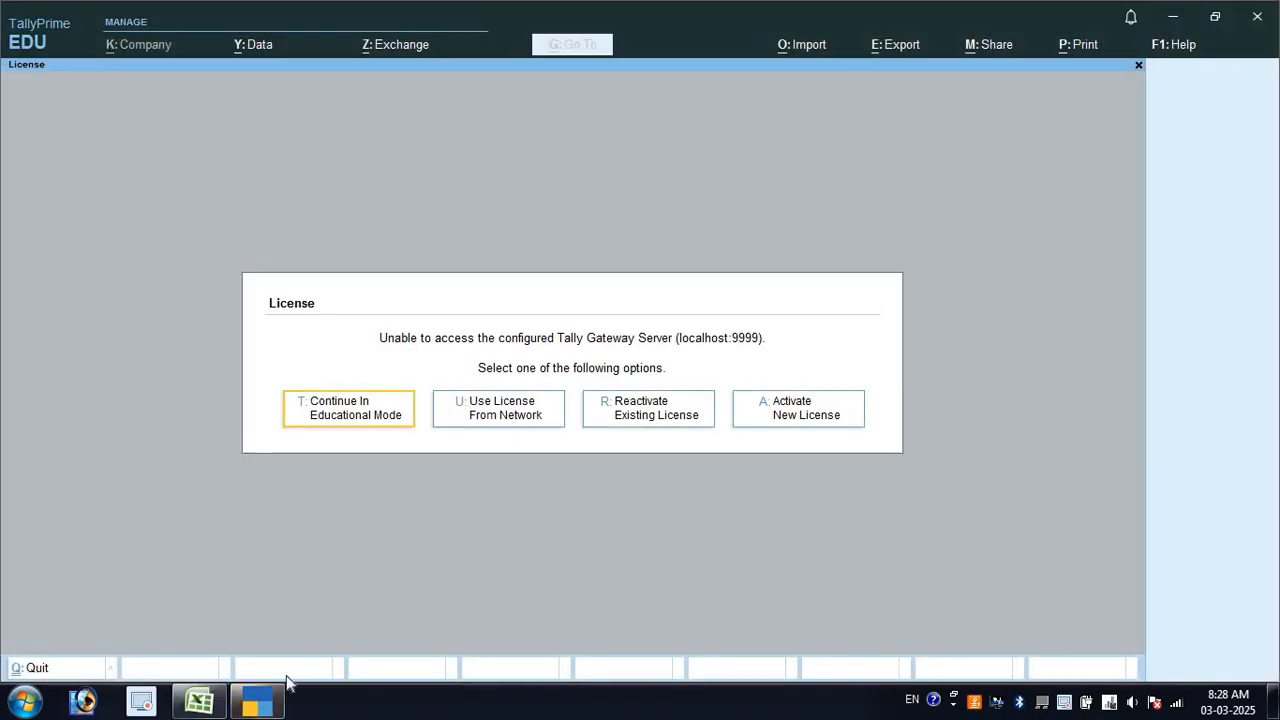
click(358, 432)
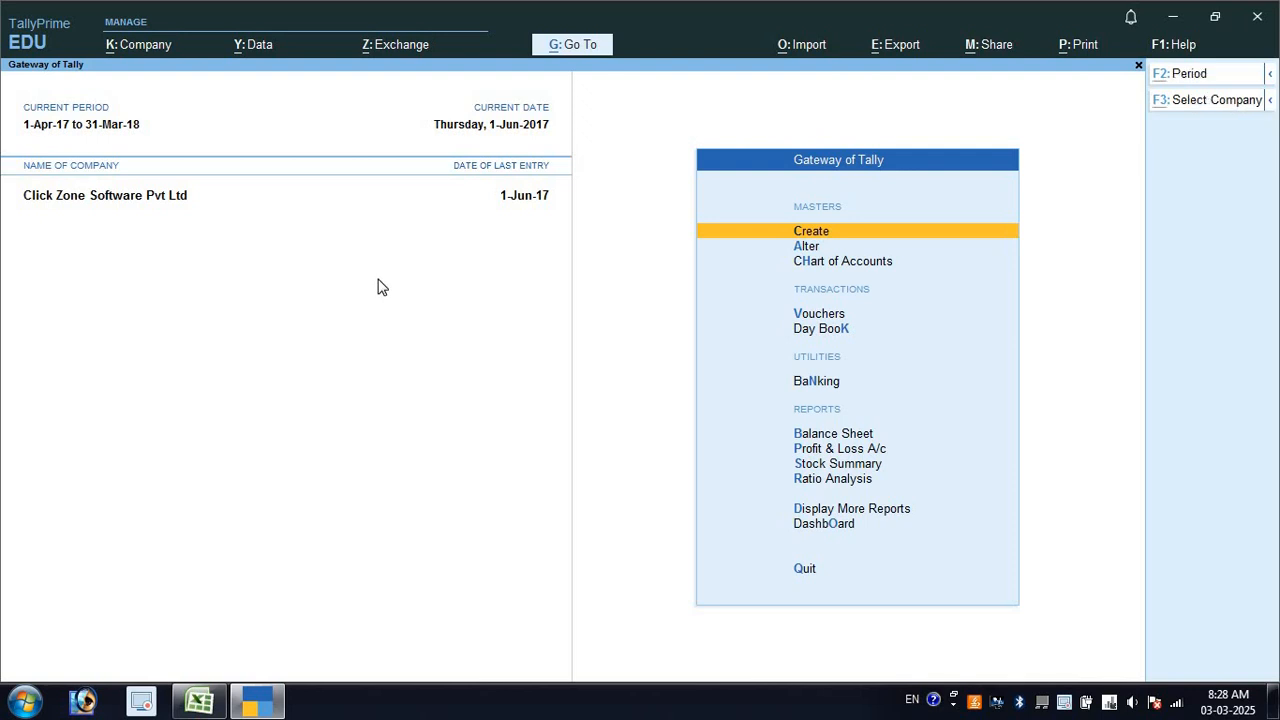
key(alt+F1)
key(y)
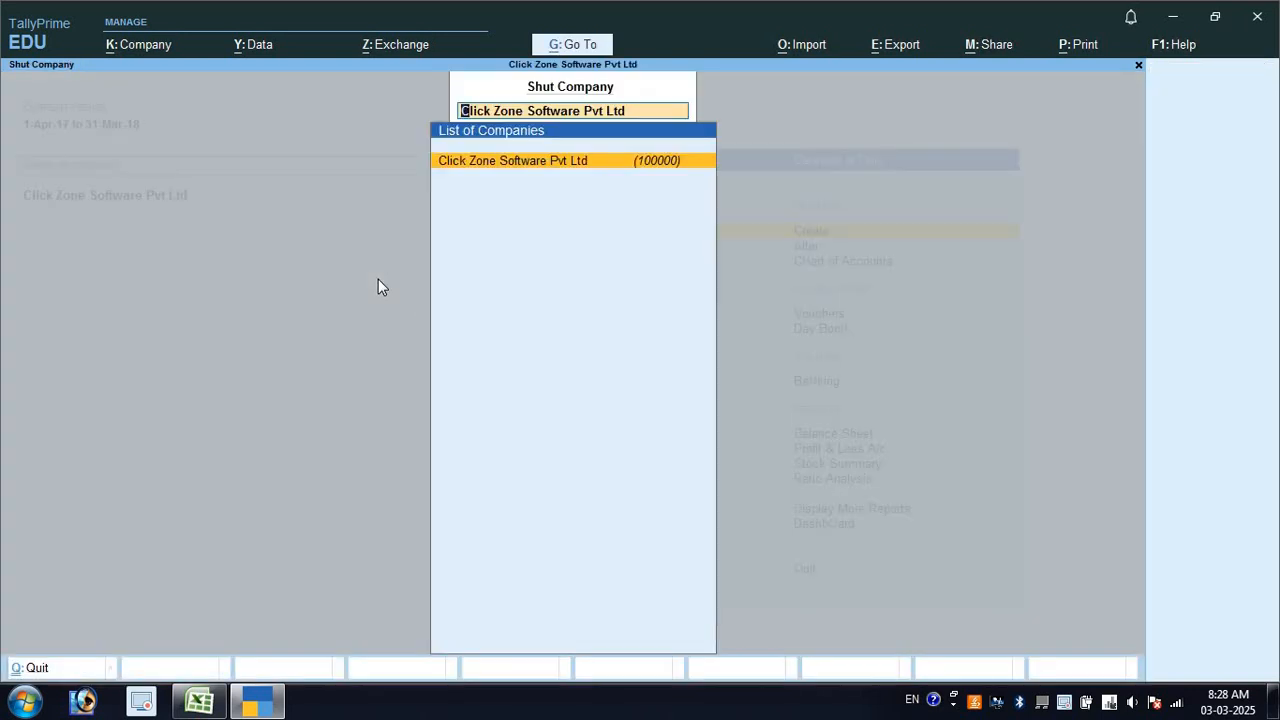
key(Return)
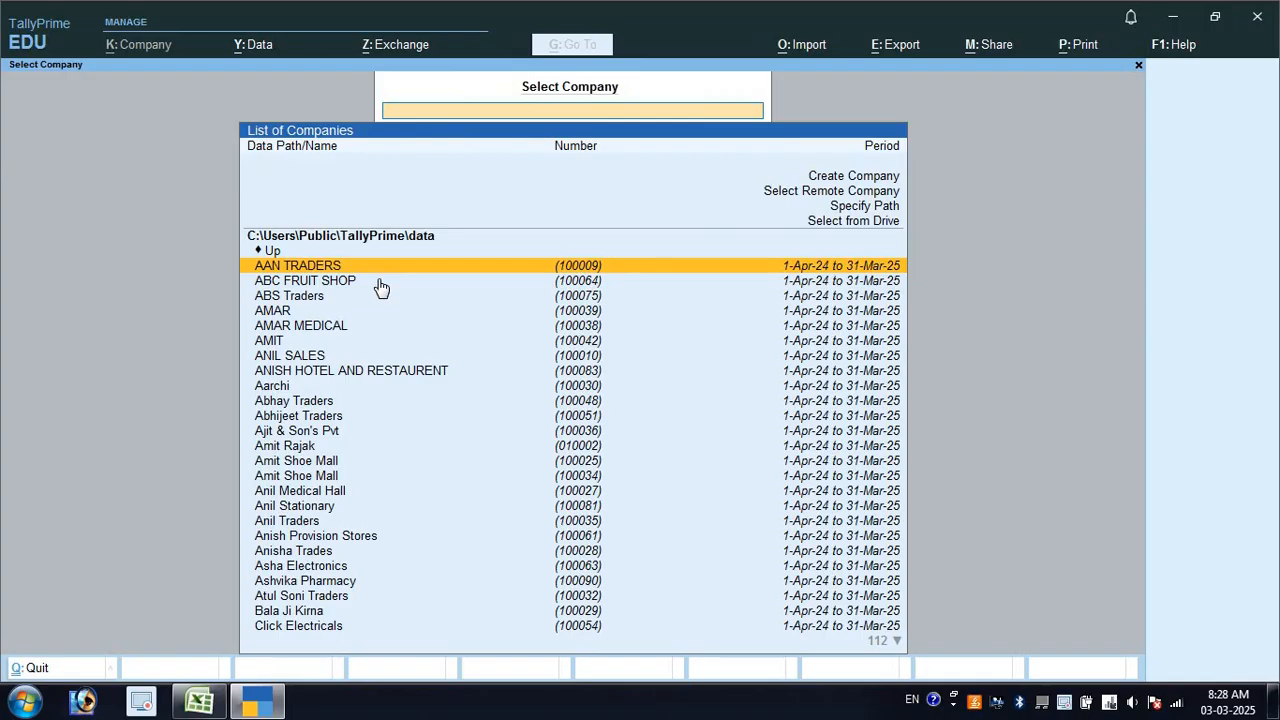
key(Up)
key(Up)
key(Up)
key(Up)
key(Up)
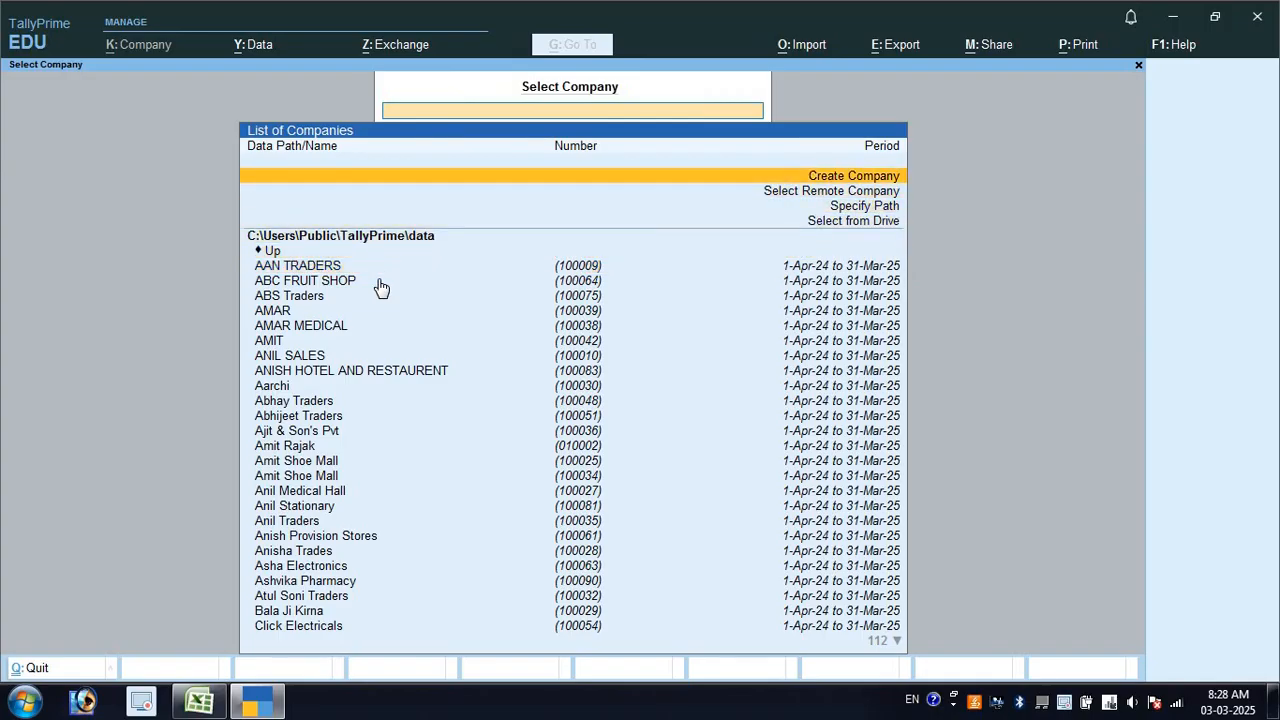
key(Return)
key(alt+Tab)
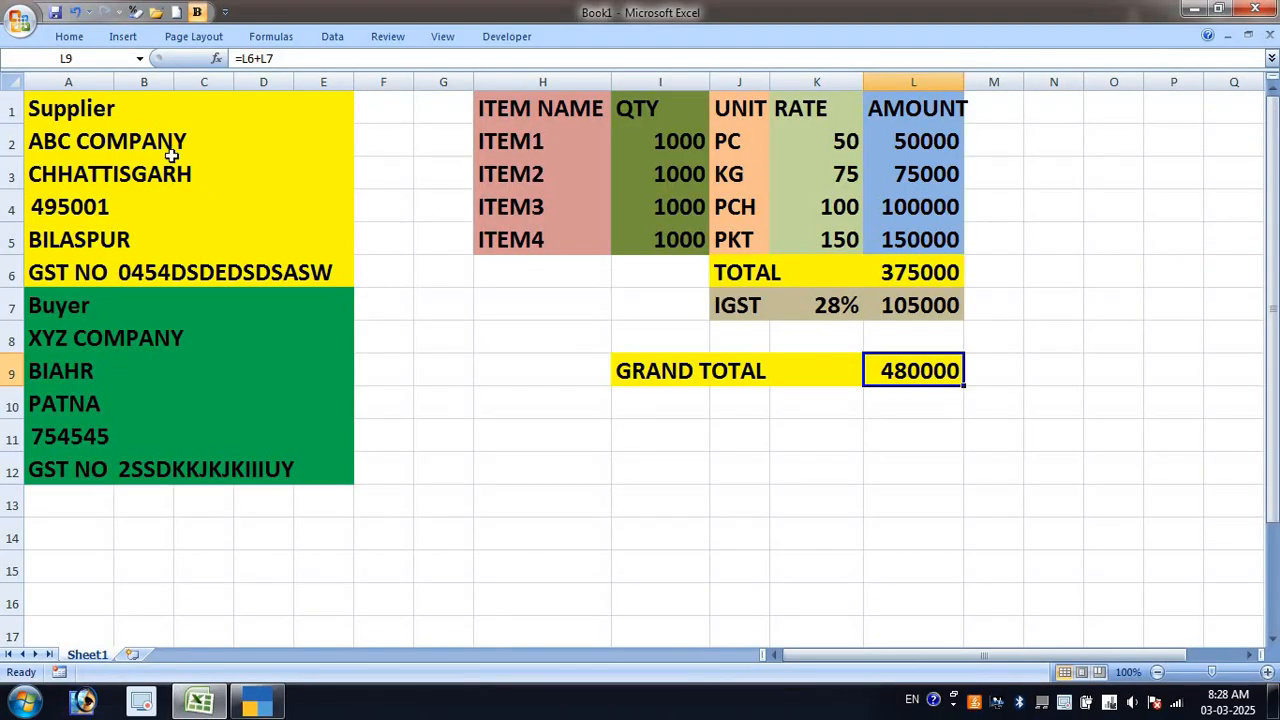
Copy ABC COMPANY from the sheet and enter it as the company name
double_click(172, 150)
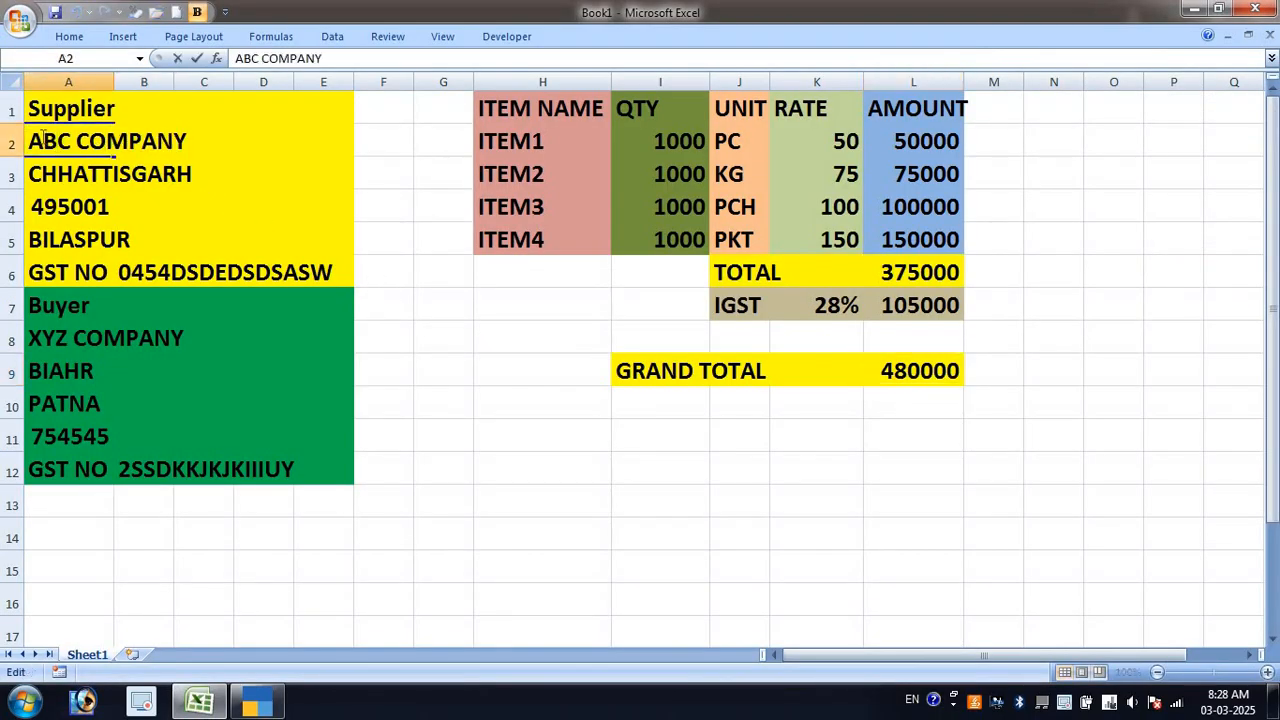
drag(43, 140, 197, 147)
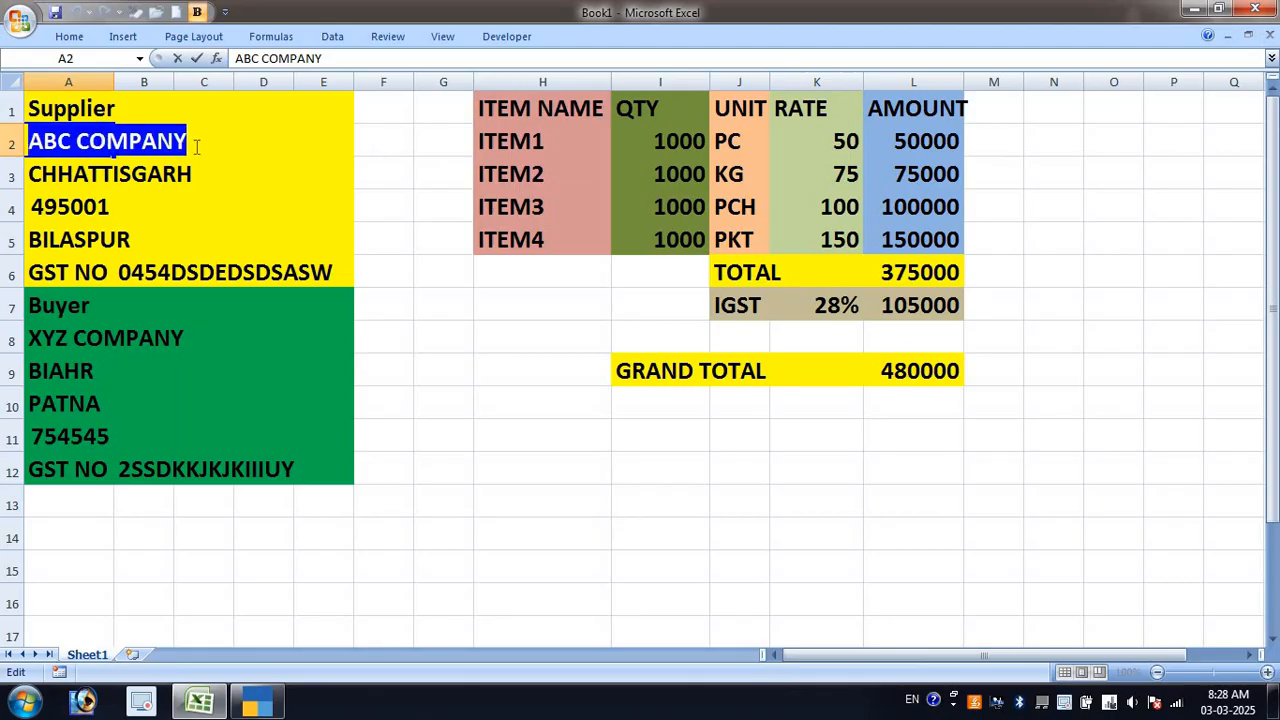
key(ctrl+c)
key(alt+Tab)
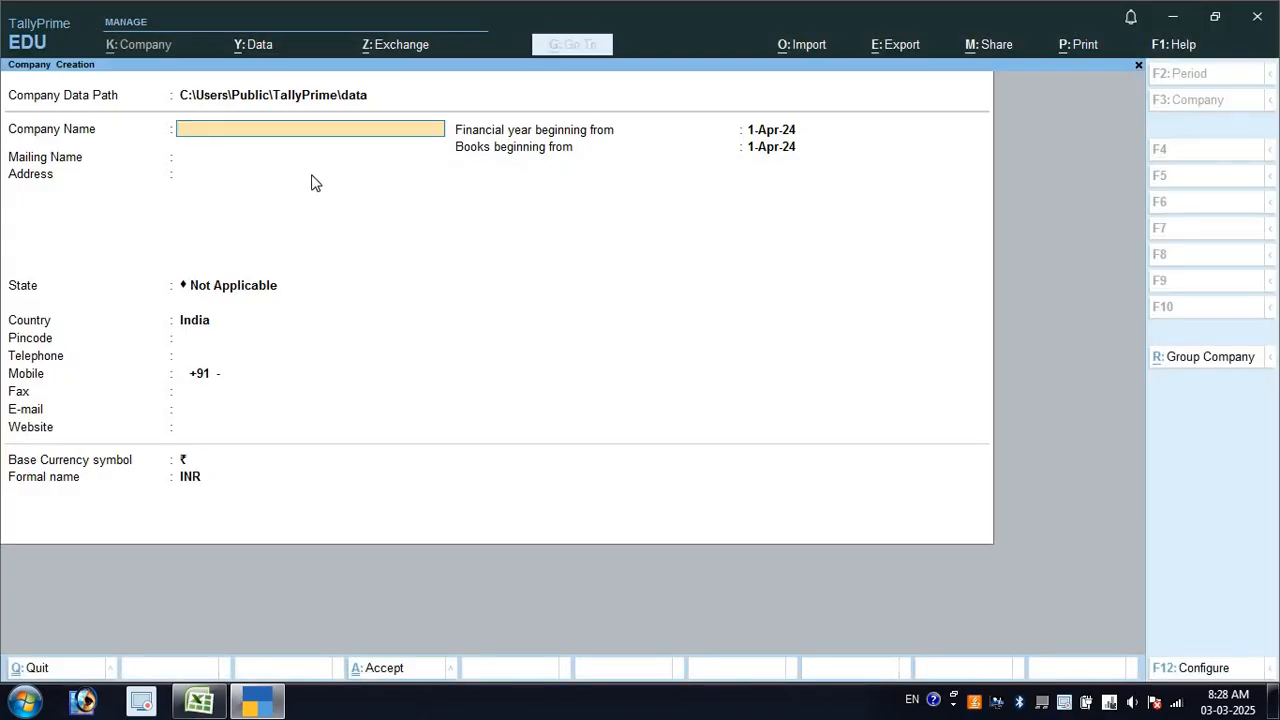
key(ctrl+alt+v)
key(Return)
key(Return)
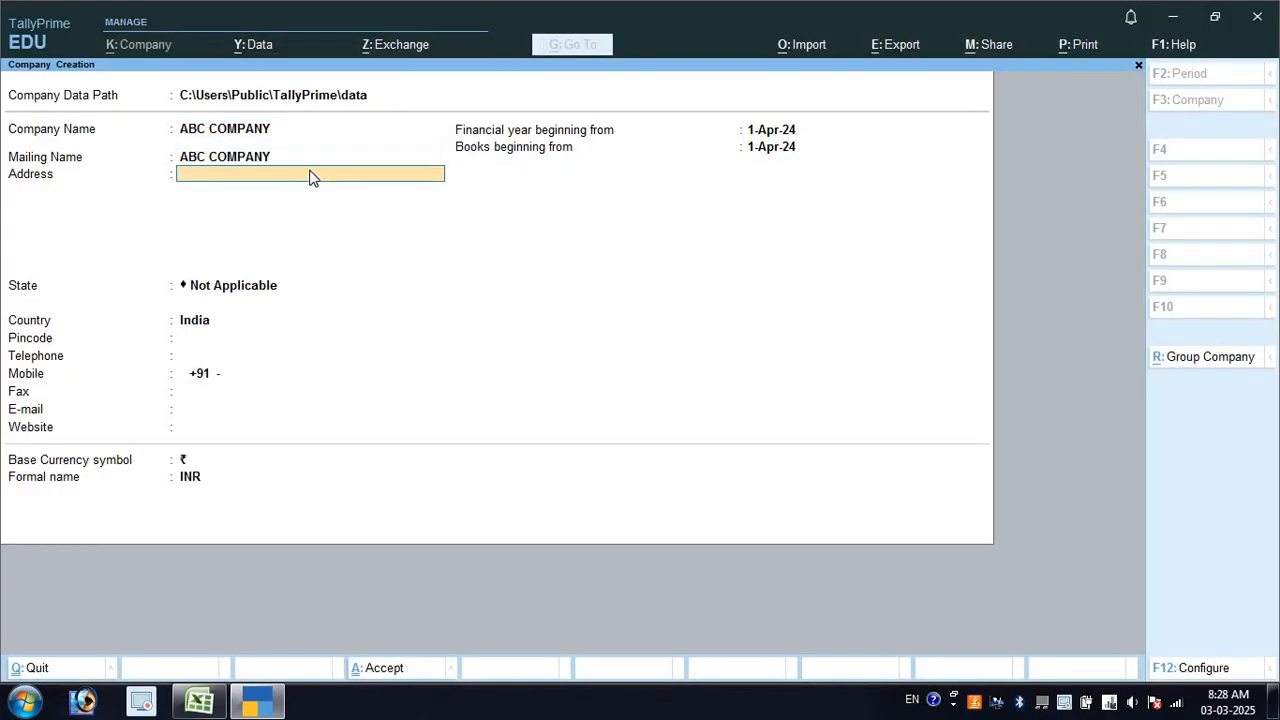
Enter the address BILASPUR and the state Chhattisgarh
text(BILAS)
key(Return)
key(Return)
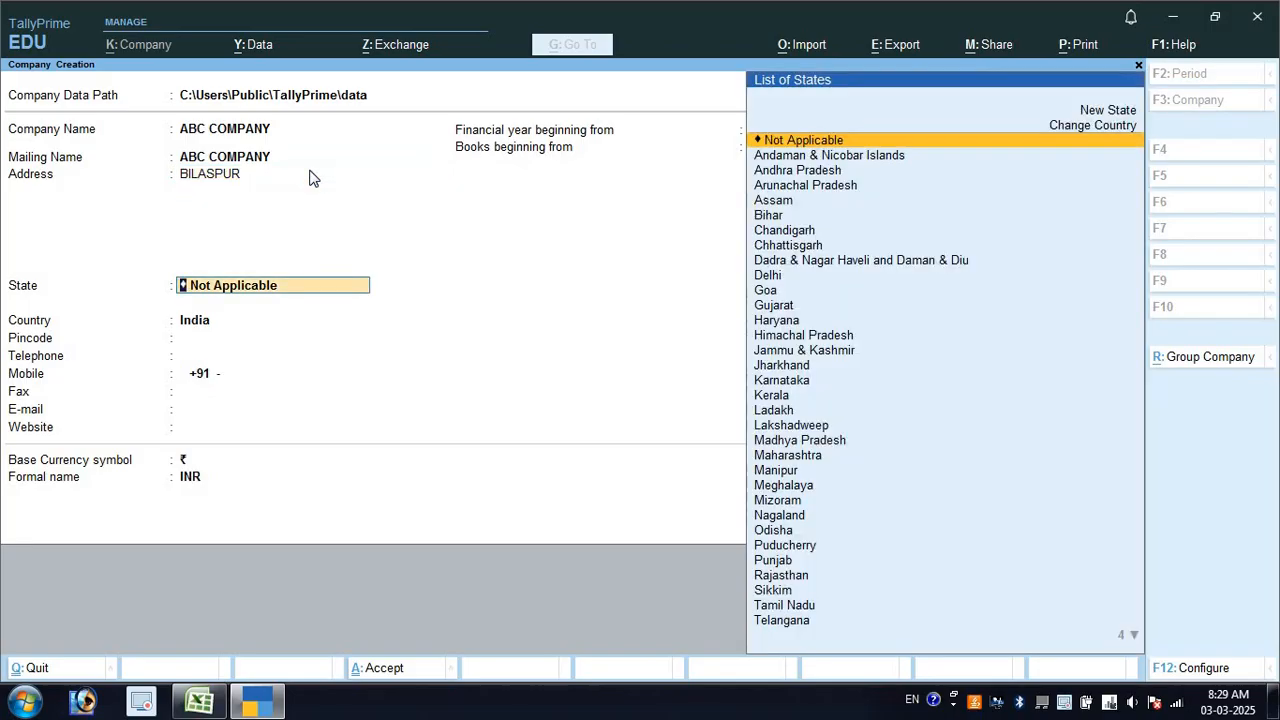
text(CHH)
key(Return)
Paste pincode 495001 from the sheet and accept the 1-Apr-24 financial year and books dates
key(alt+Tab)
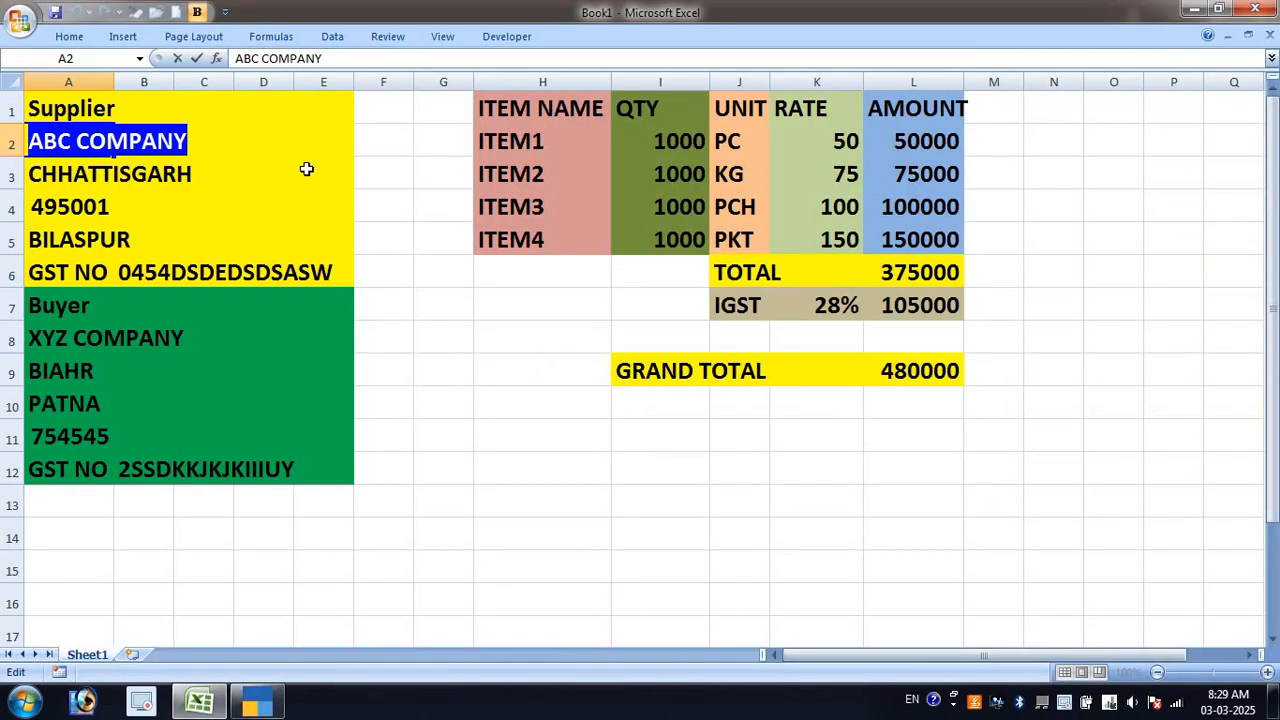
double_click(108, 207)
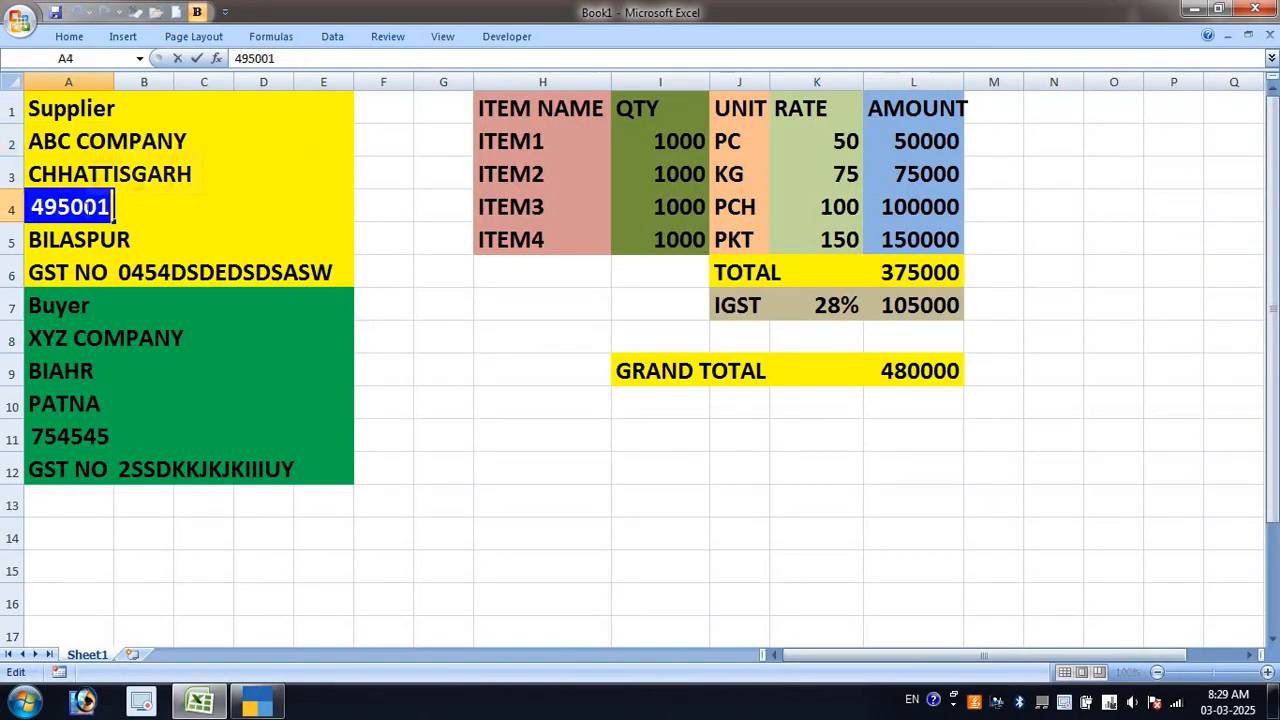
key(alt+Tab)
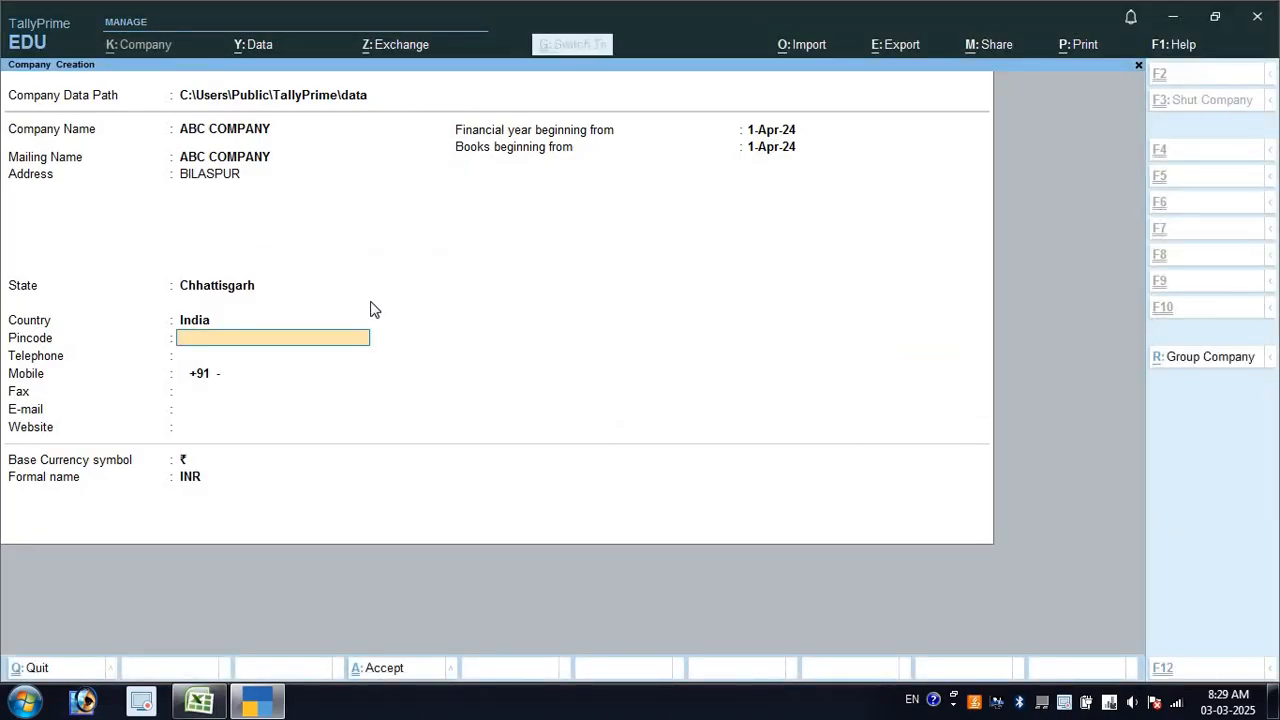
key(ctrl+v)
key(Return)
key(Return)
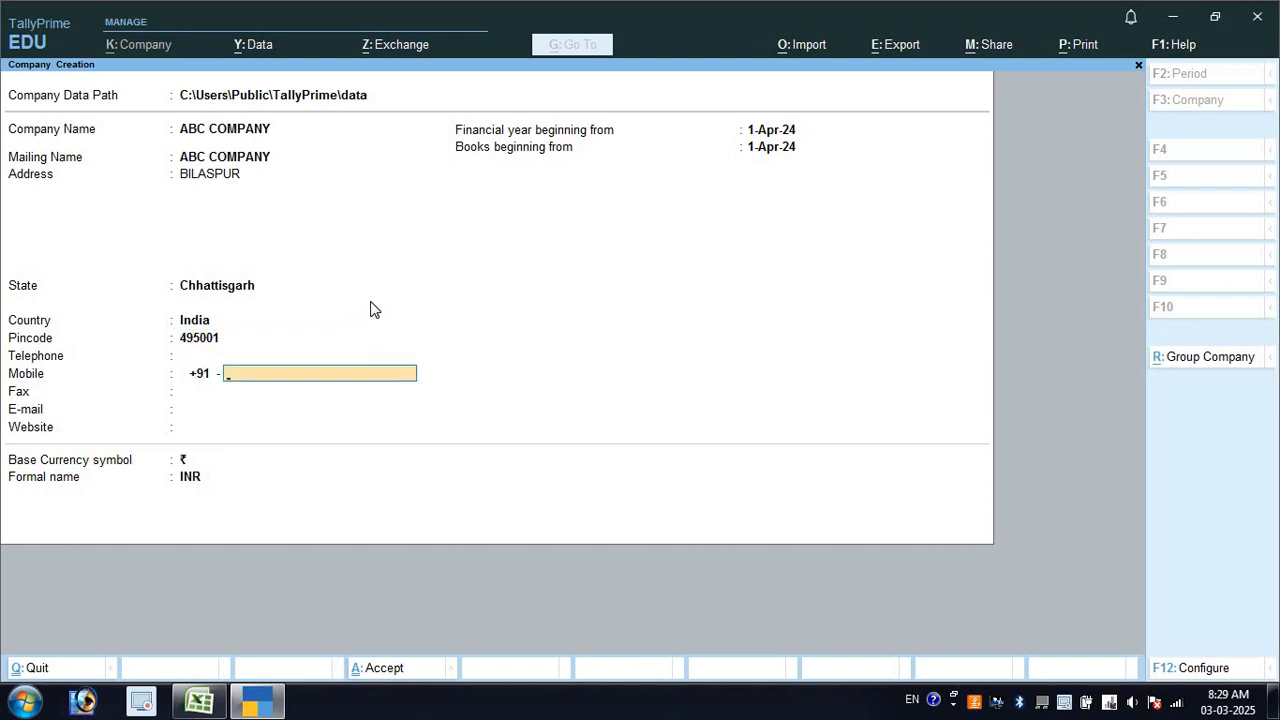
key(Return)
key(Return)
key(Return)
key(Return)
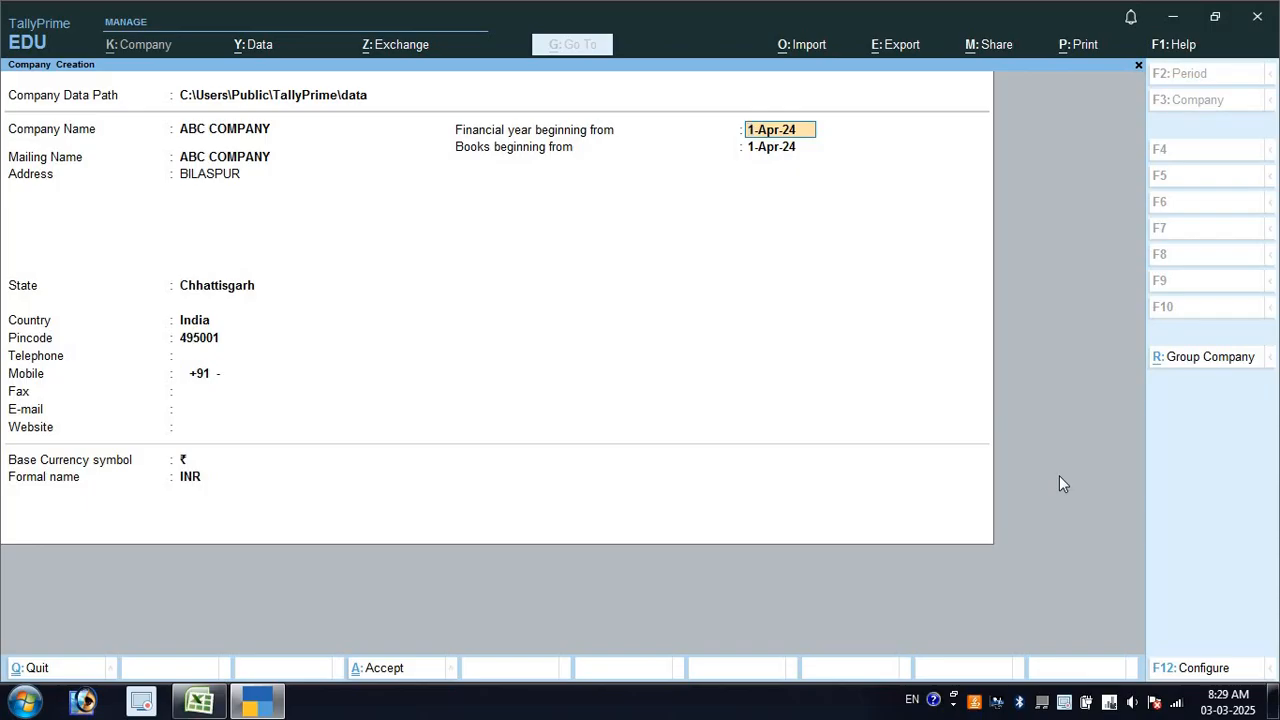
key(Return)
key(Return)
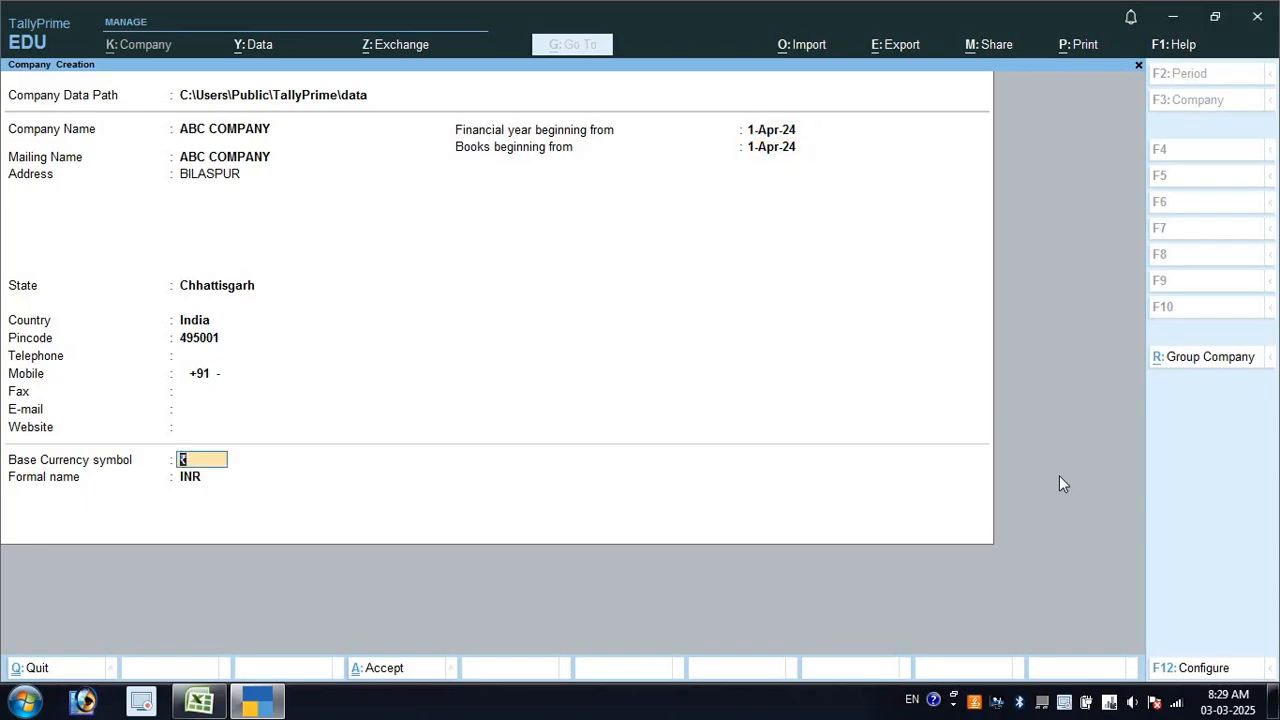
key(Return)
key(Return)
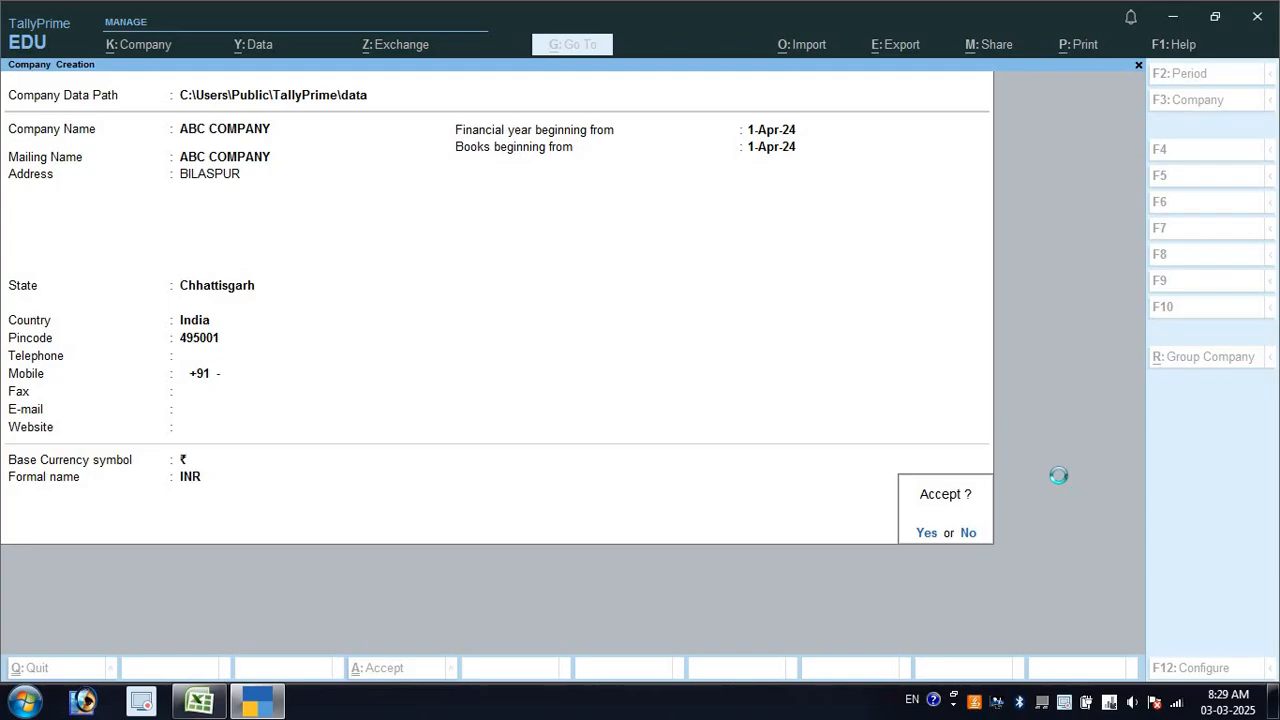
Accept the company and set GST state Chhattisgarh with Regular registration
key(Return)
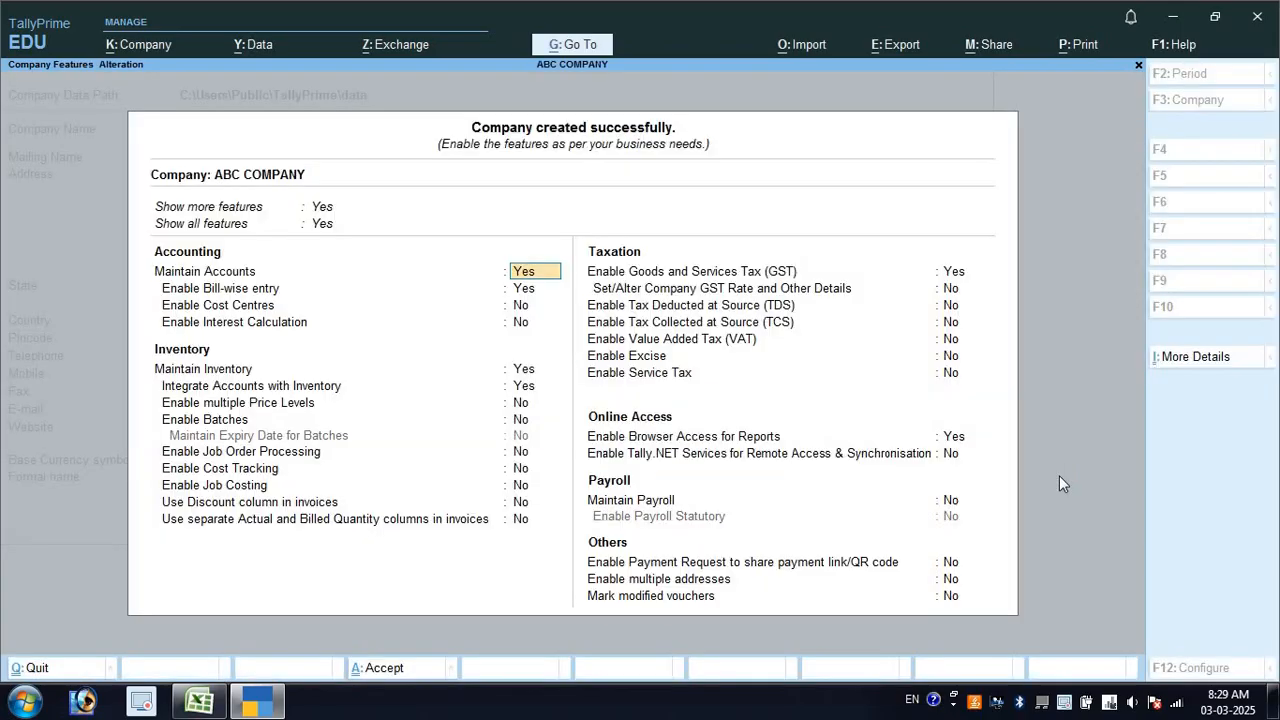
key(Return)
key(Return)
key(Return)
key(Return)
key(Return)
key(Return)
key(Return)
key(Return)
key(Return)
key(Return)
key(Return)
key(Return)
key(Return)
key(Return)
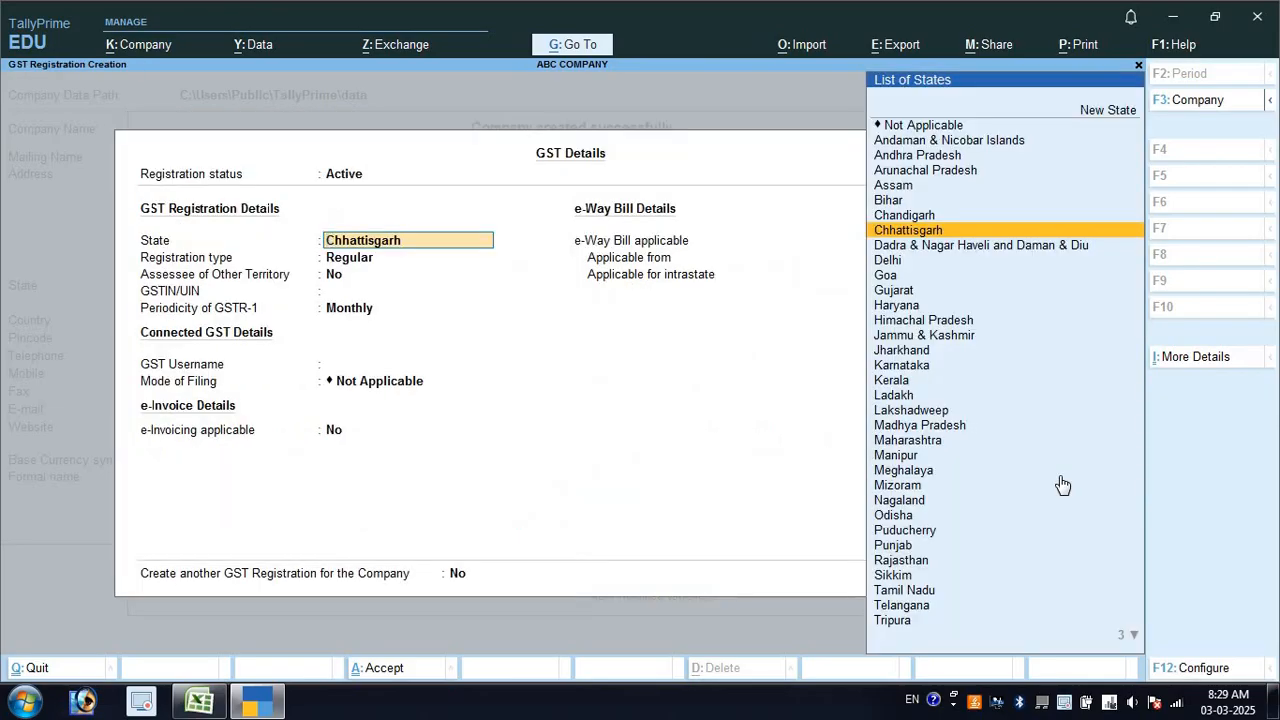
key(Return)
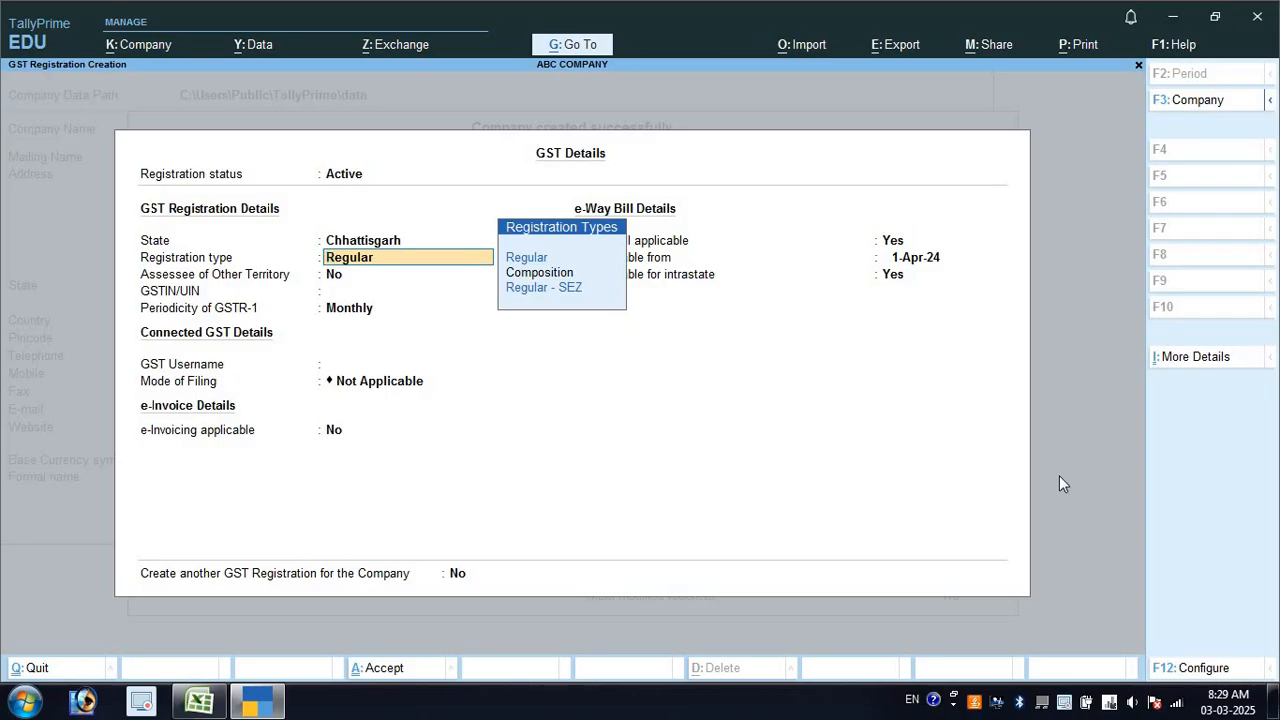
key(Return)
key(Return)
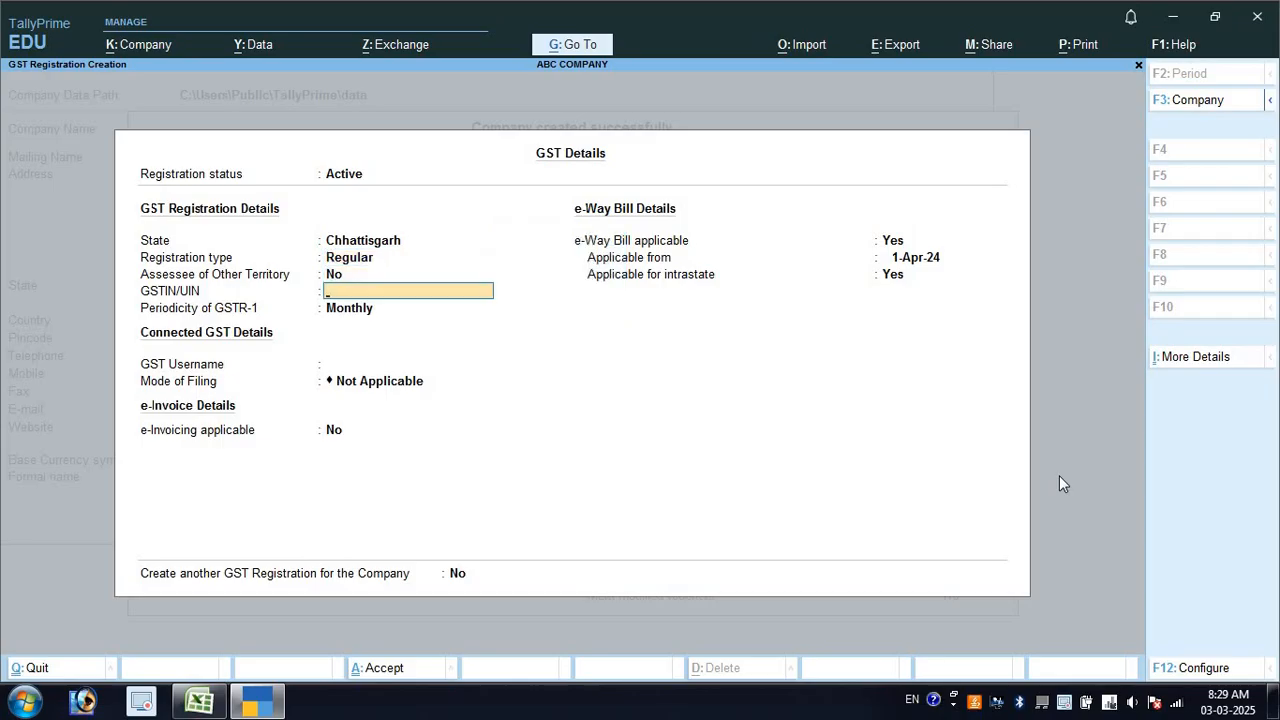
Paste the supplier's GSTIN from cell B6, then accept the GST details and company features
key(alt+Tab)
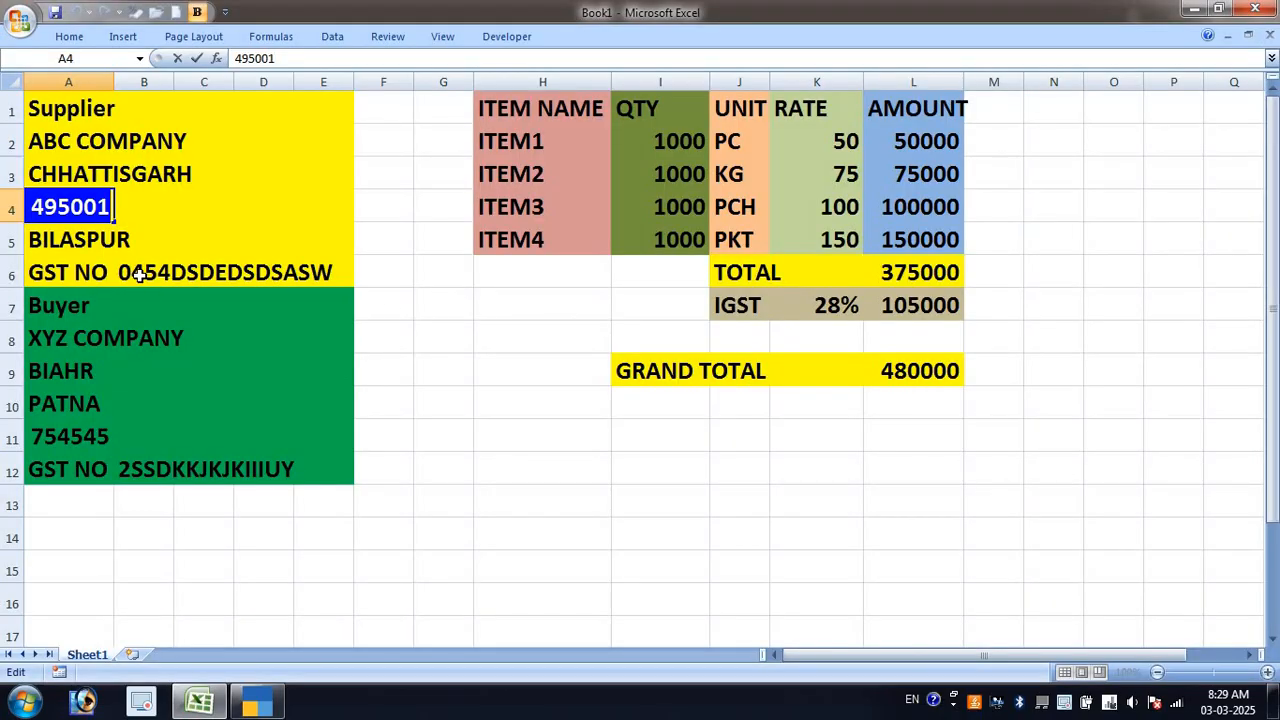
click(140, 272)
double_click(140, 272)
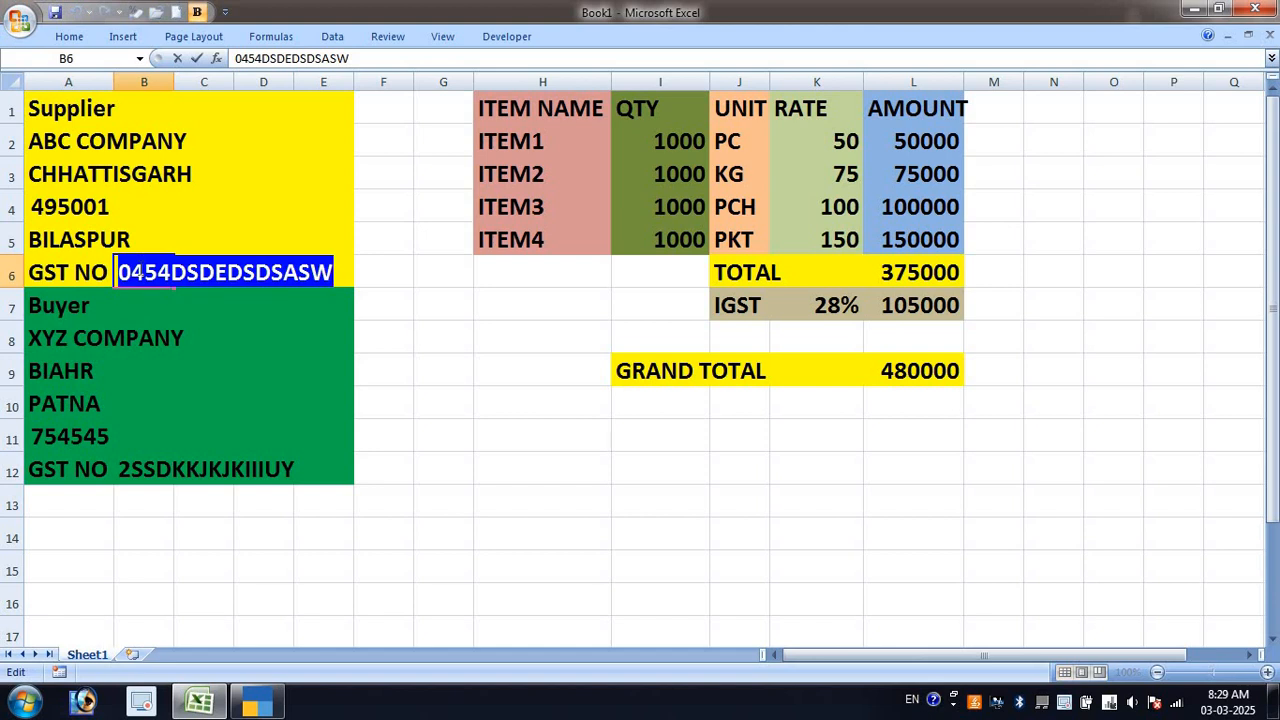
key(ctrl+c)
key(alt+Tab)
key(ctrl+alt+v)
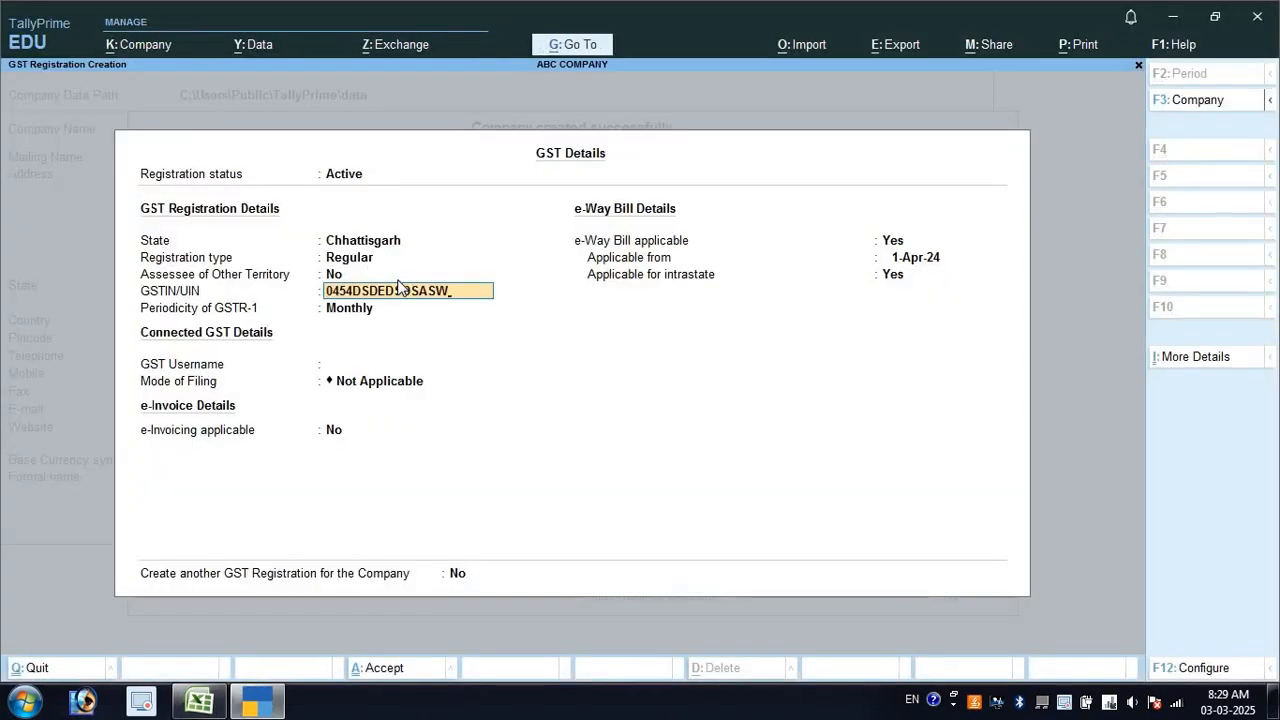
key(Return)
key(Return)
key(Return)
key(Return)
key(Return)
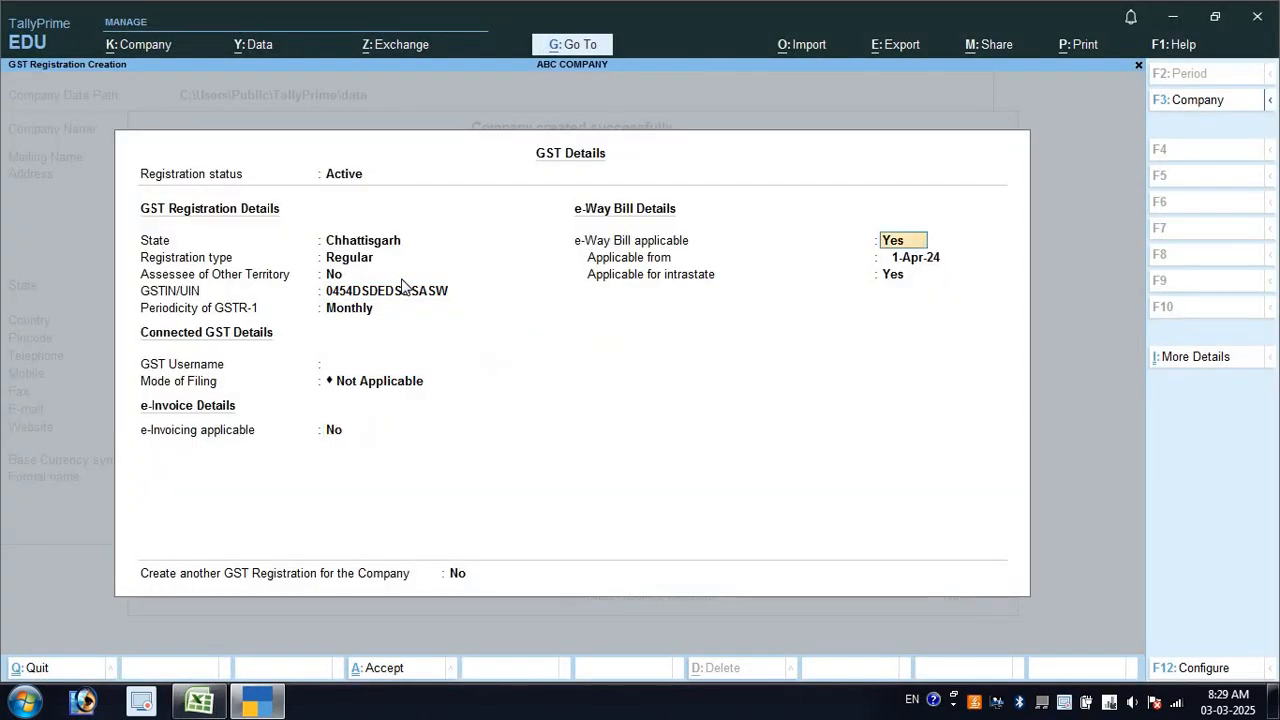
key(Return)
key(Return)
key(Return)
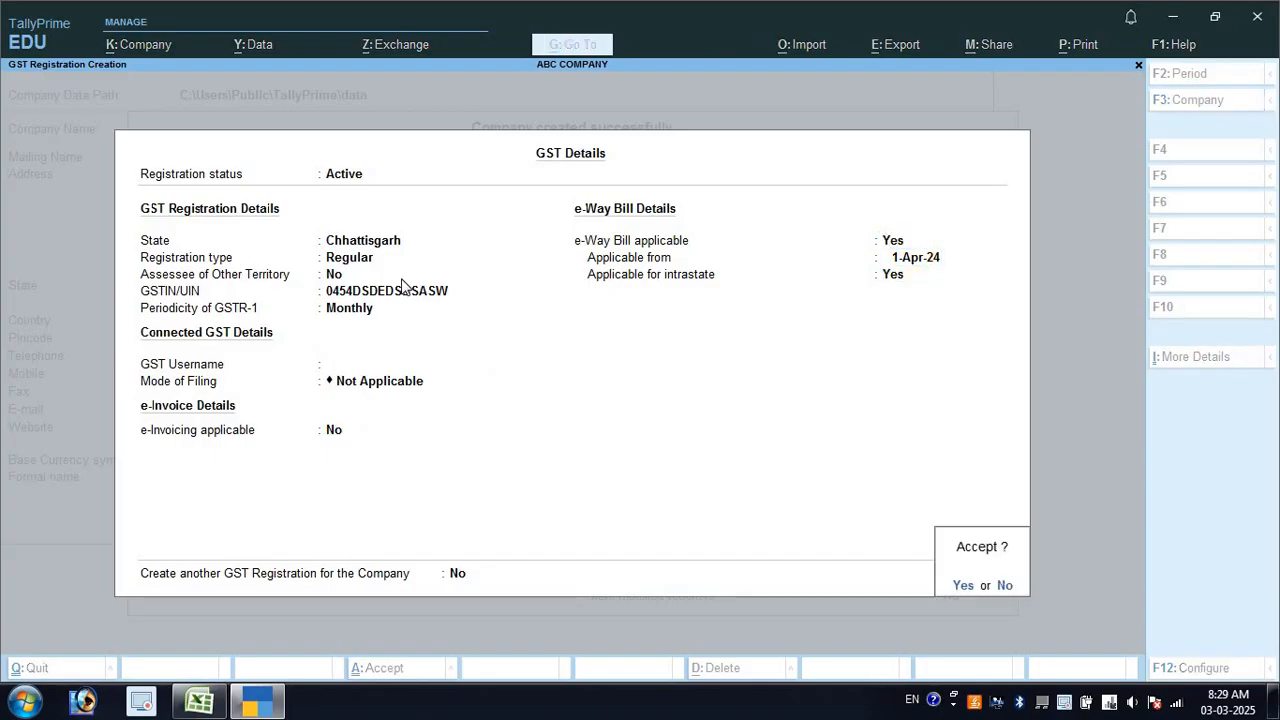
key(Return)
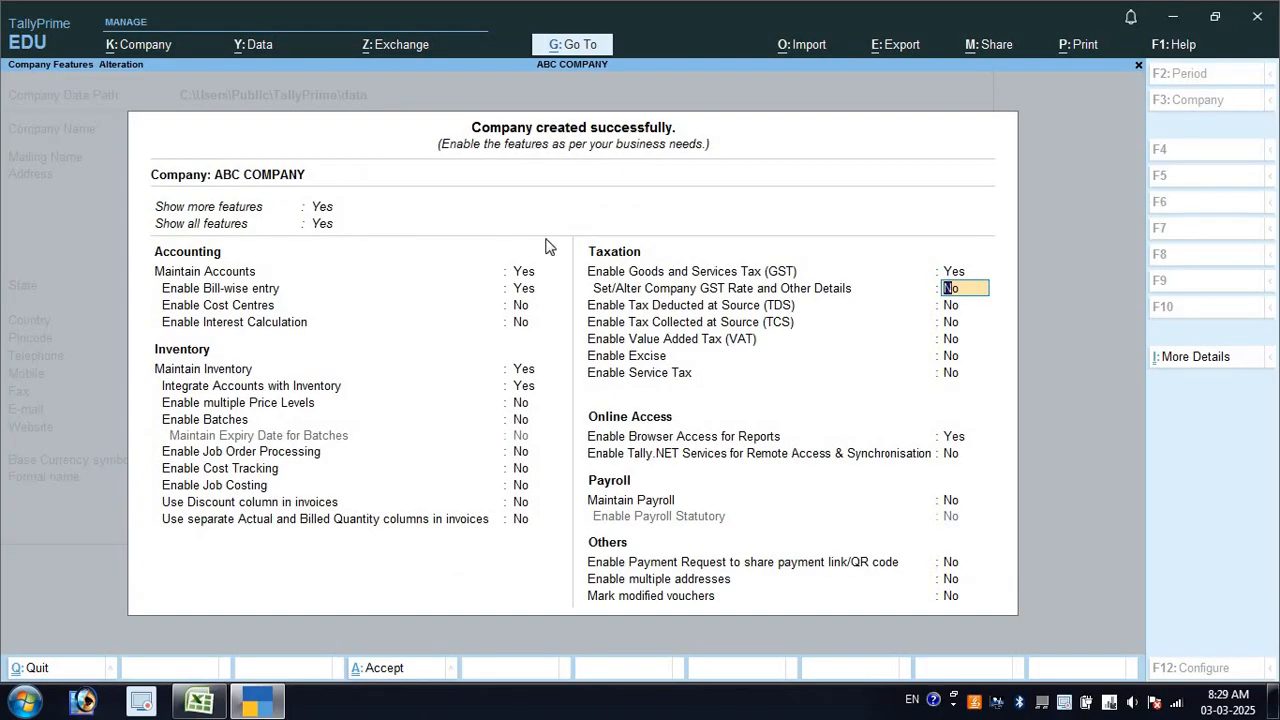
key(ctrl+a)
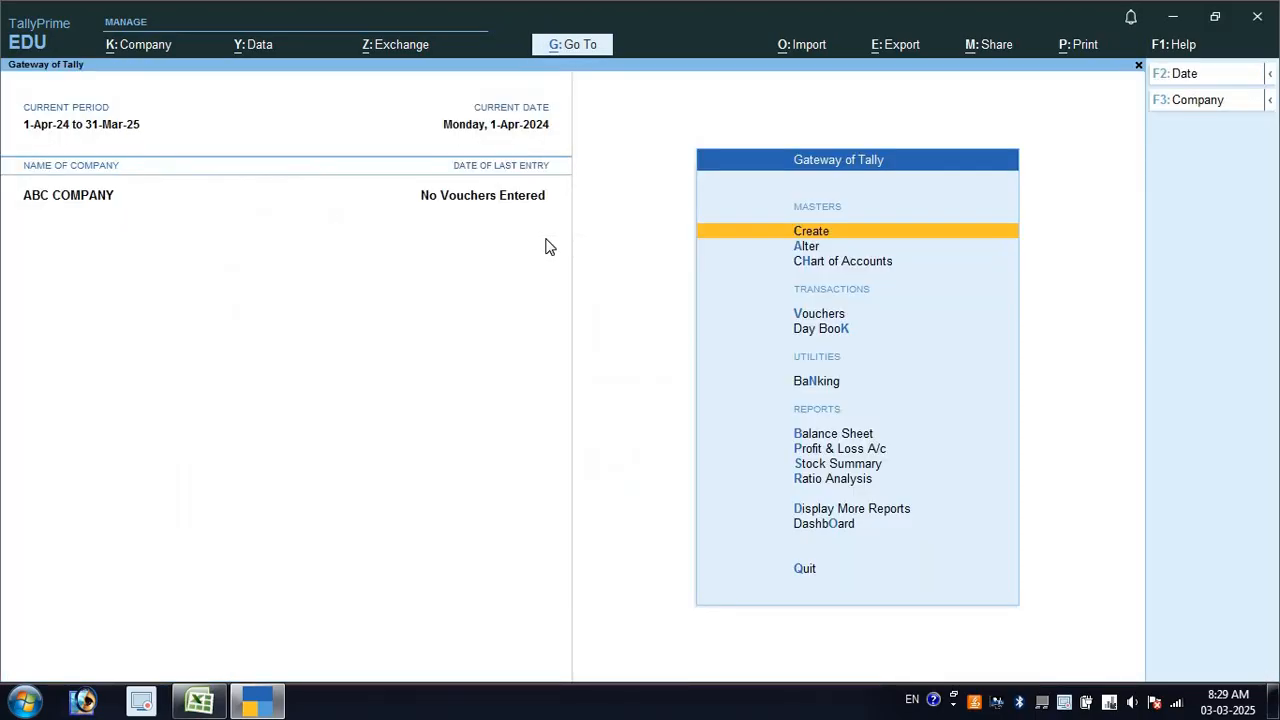
Create and save ledger SALES A/A with parent group Sales Accounts
key(Return)
key(Down)
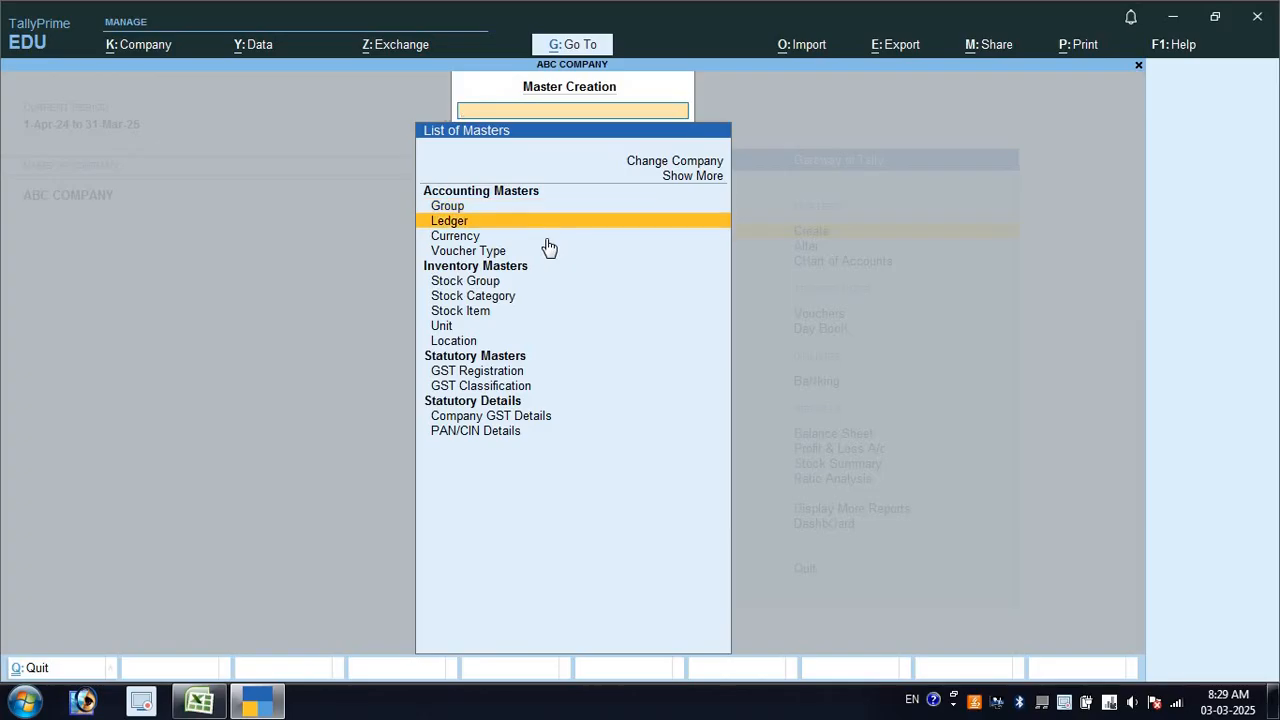
key(Return)
text(S)
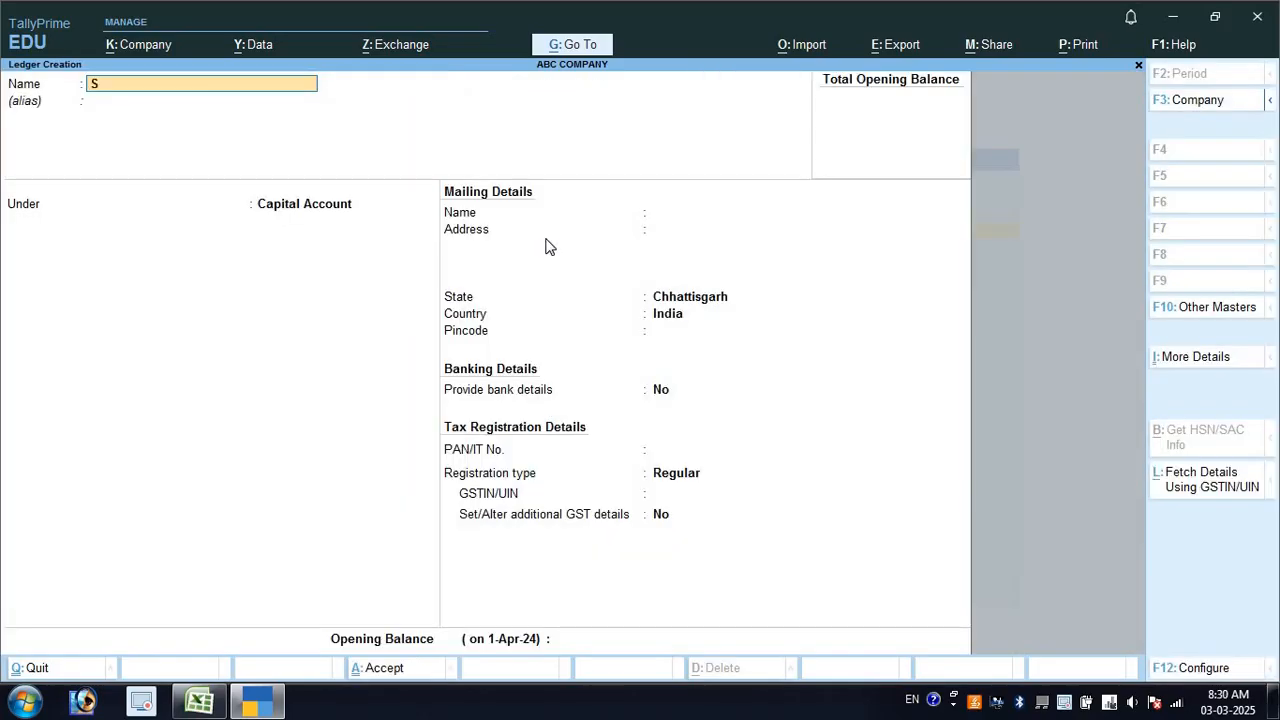
text(ALES A/A)
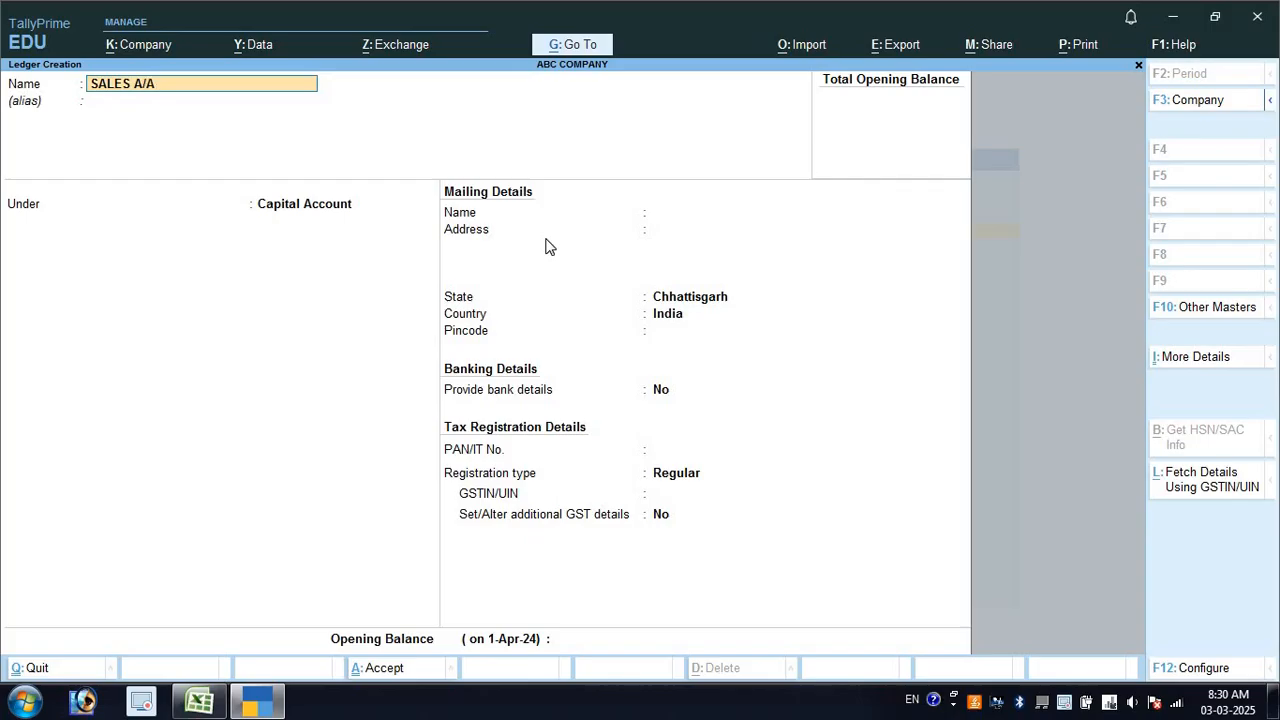
key(Return)
text(SAL)
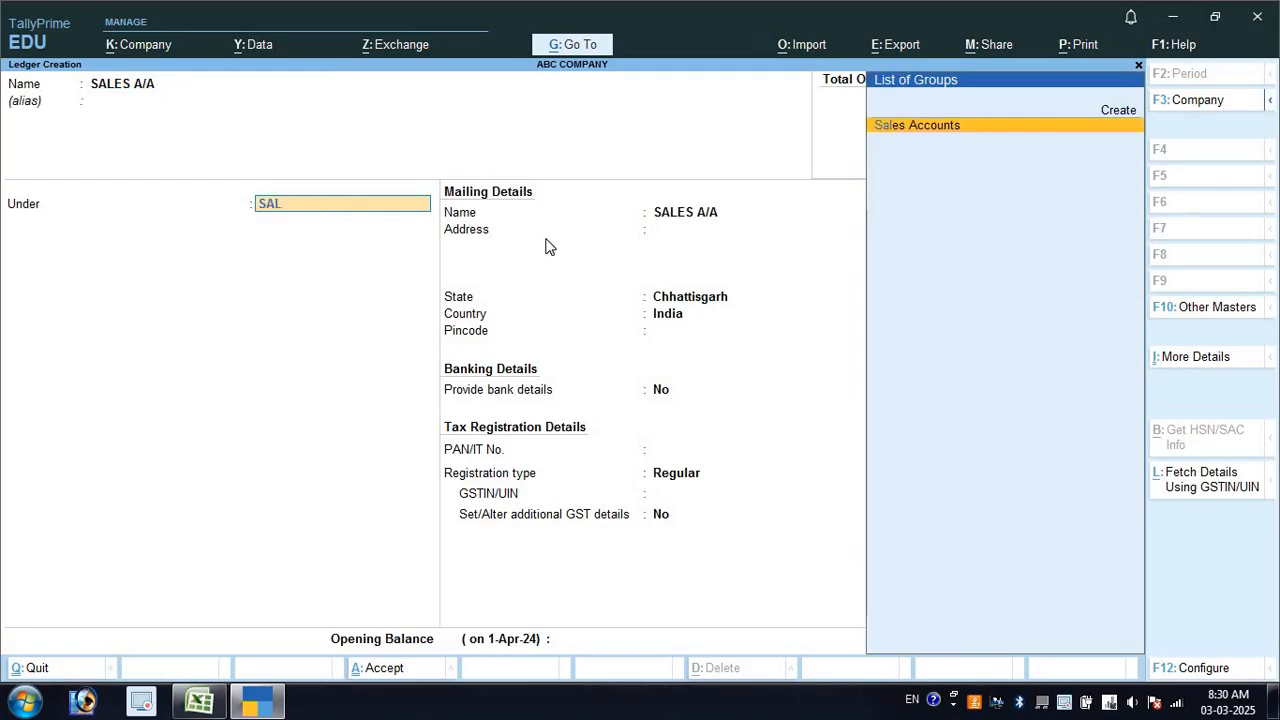
key(Return)
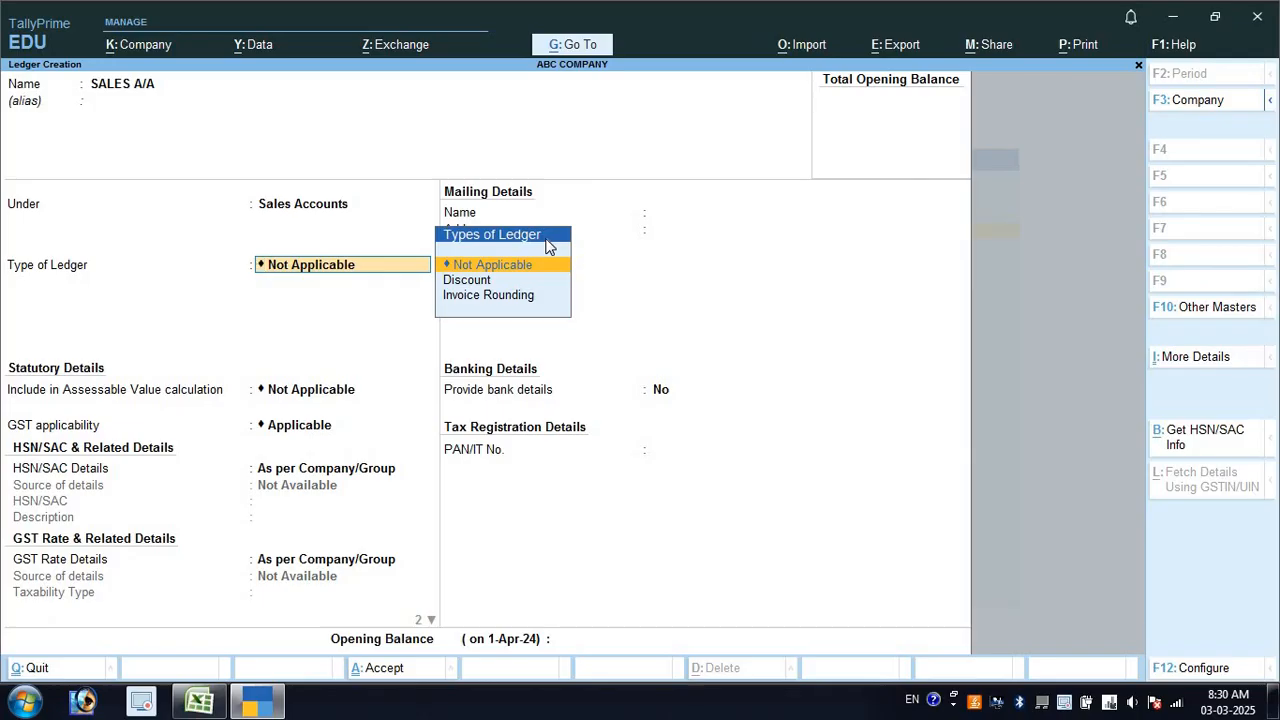
key(ctrl)
key(ctrl+a)
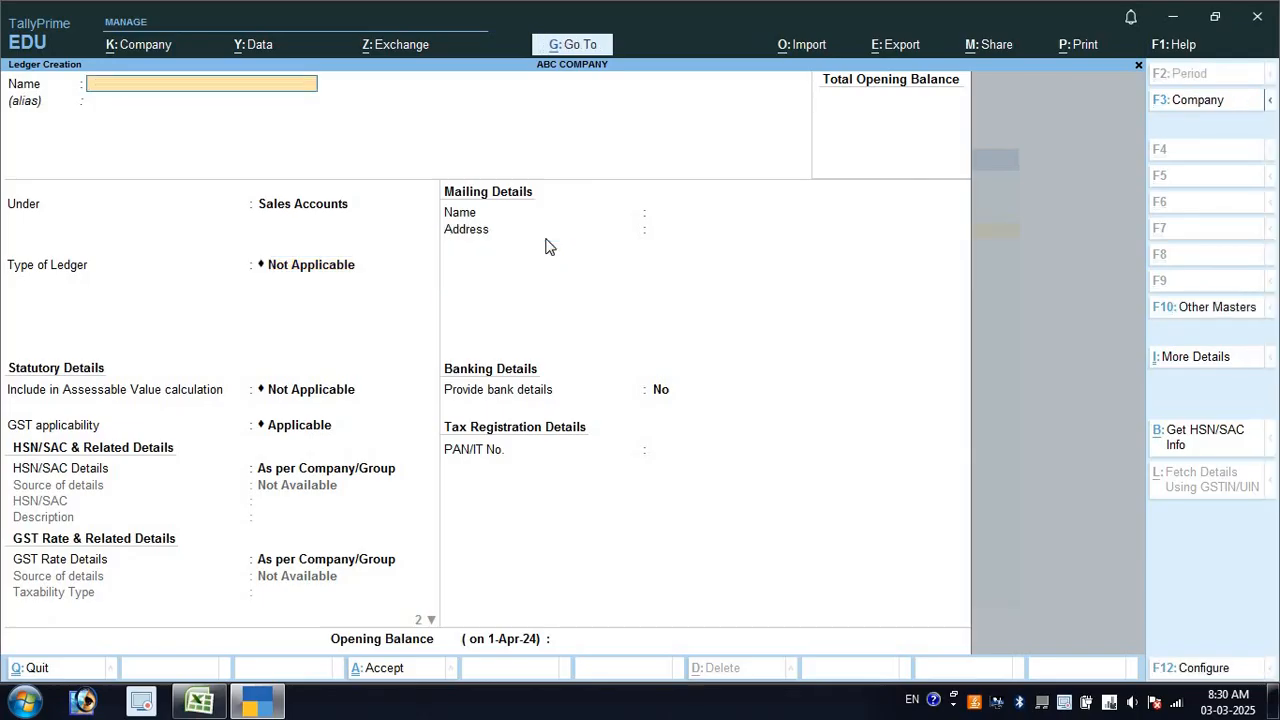
Select and copy the buyer name XYZ COMPANY from cell A8 in Excel
key(alt+Tab)
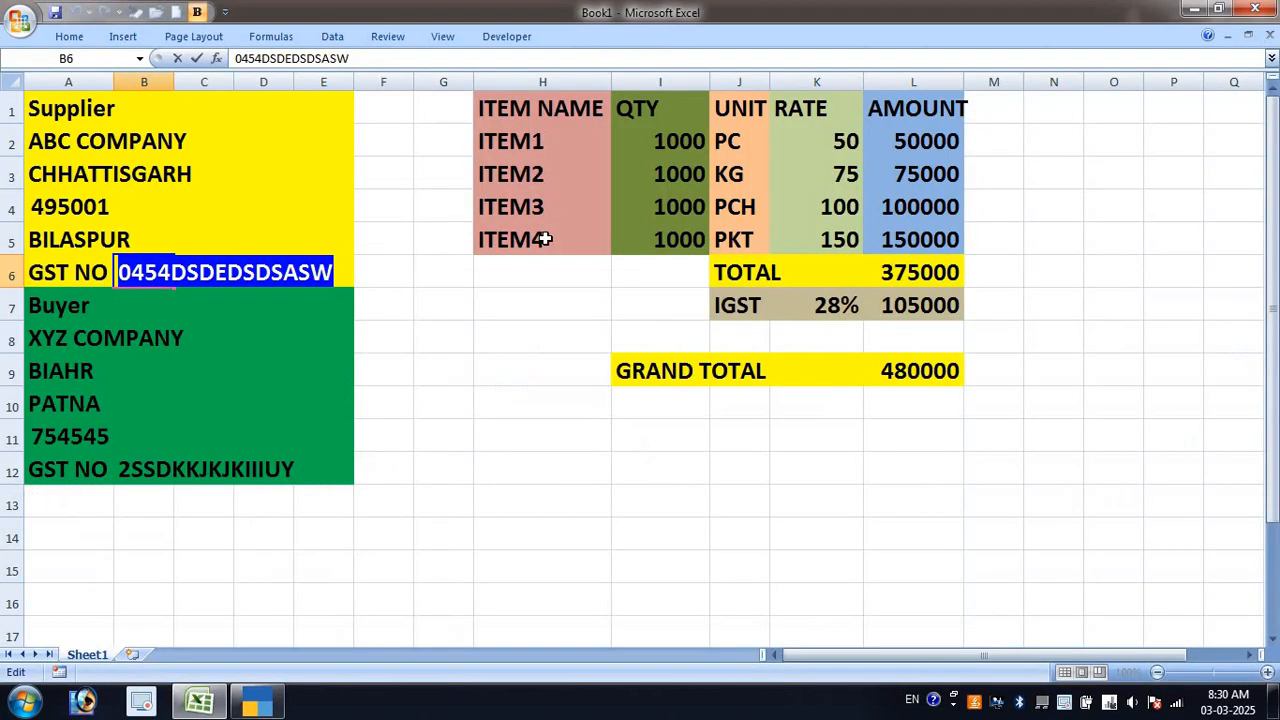
click(68, 338)
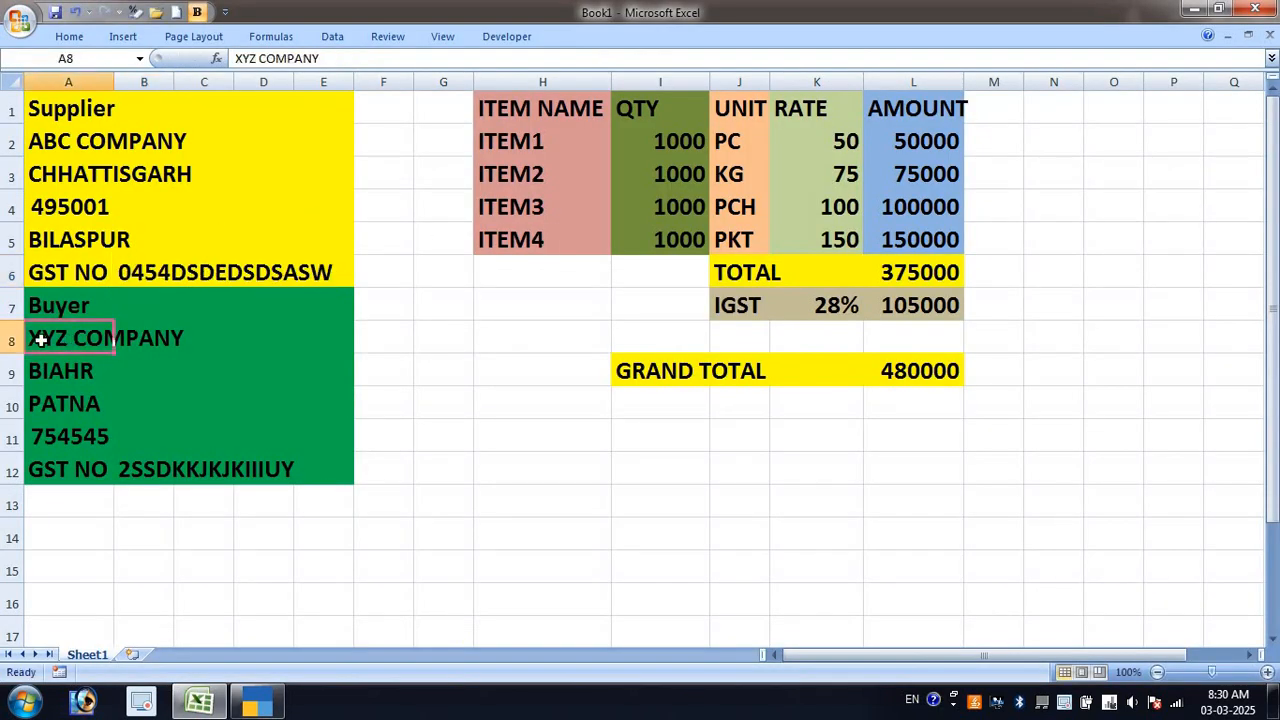
double_click(42, 338)
double_click(43, 339)
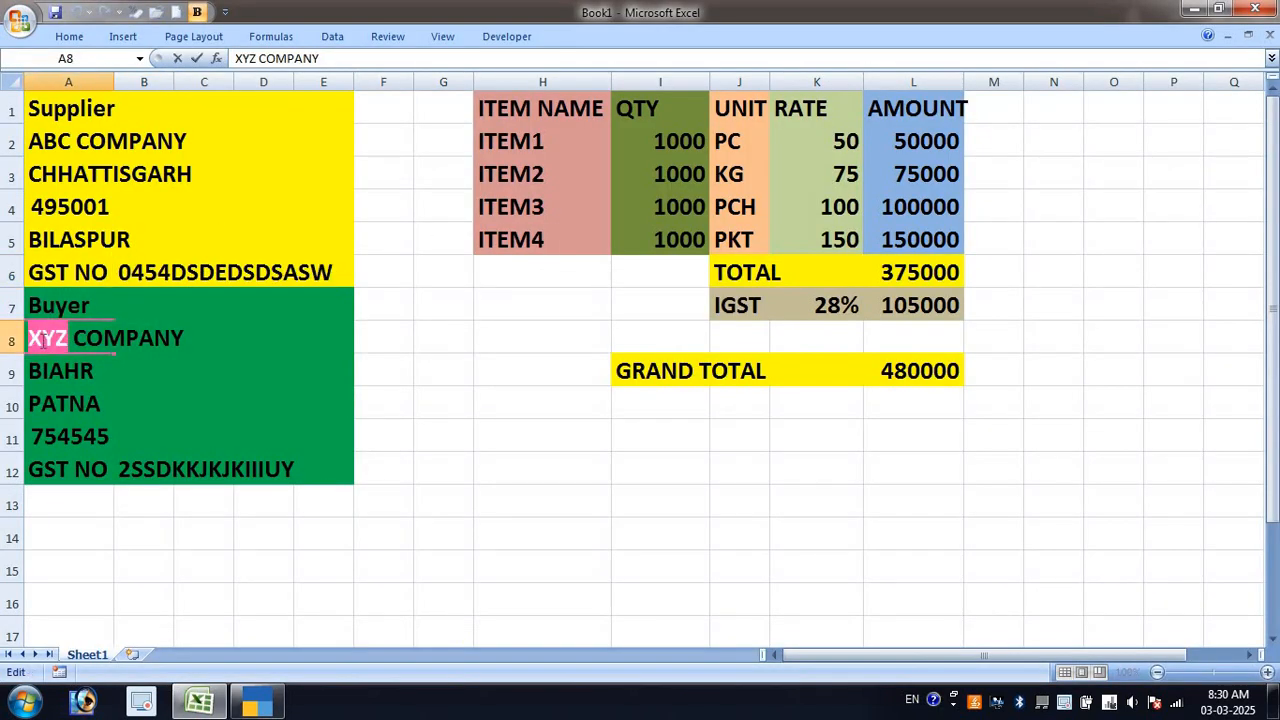
key(shift+End)
key(ctrl+c)
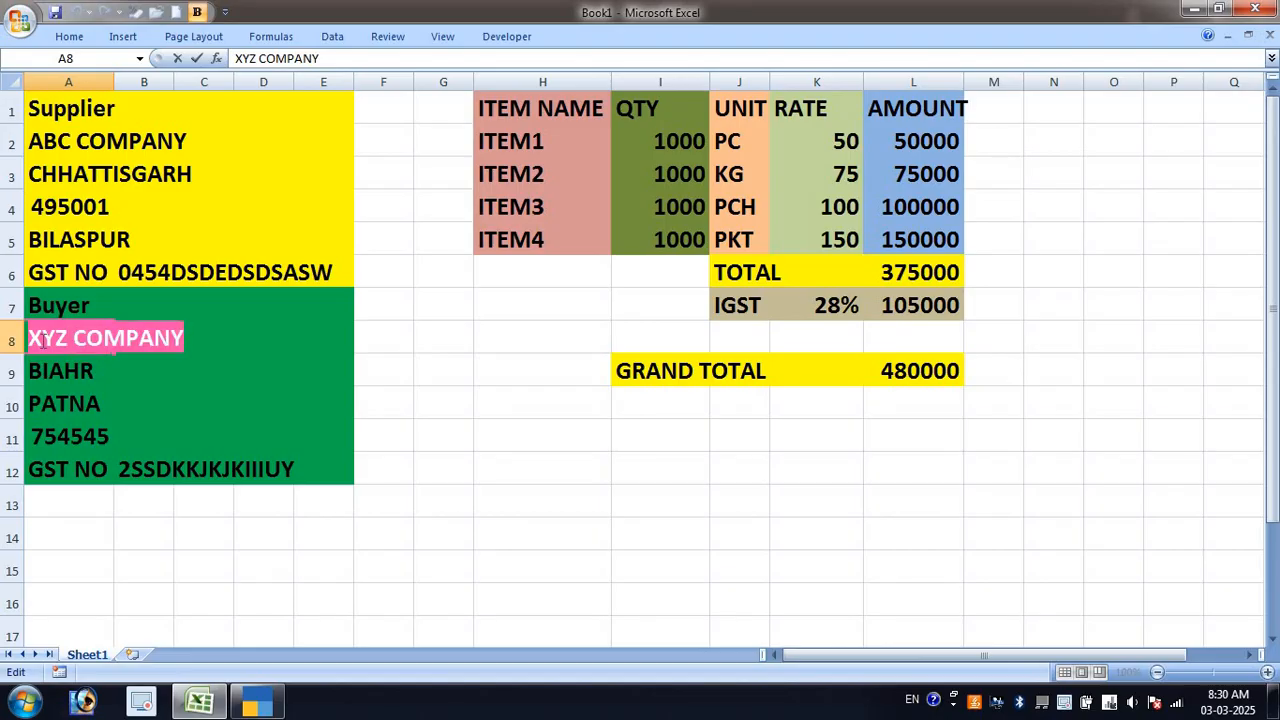
key(alt+Tab)
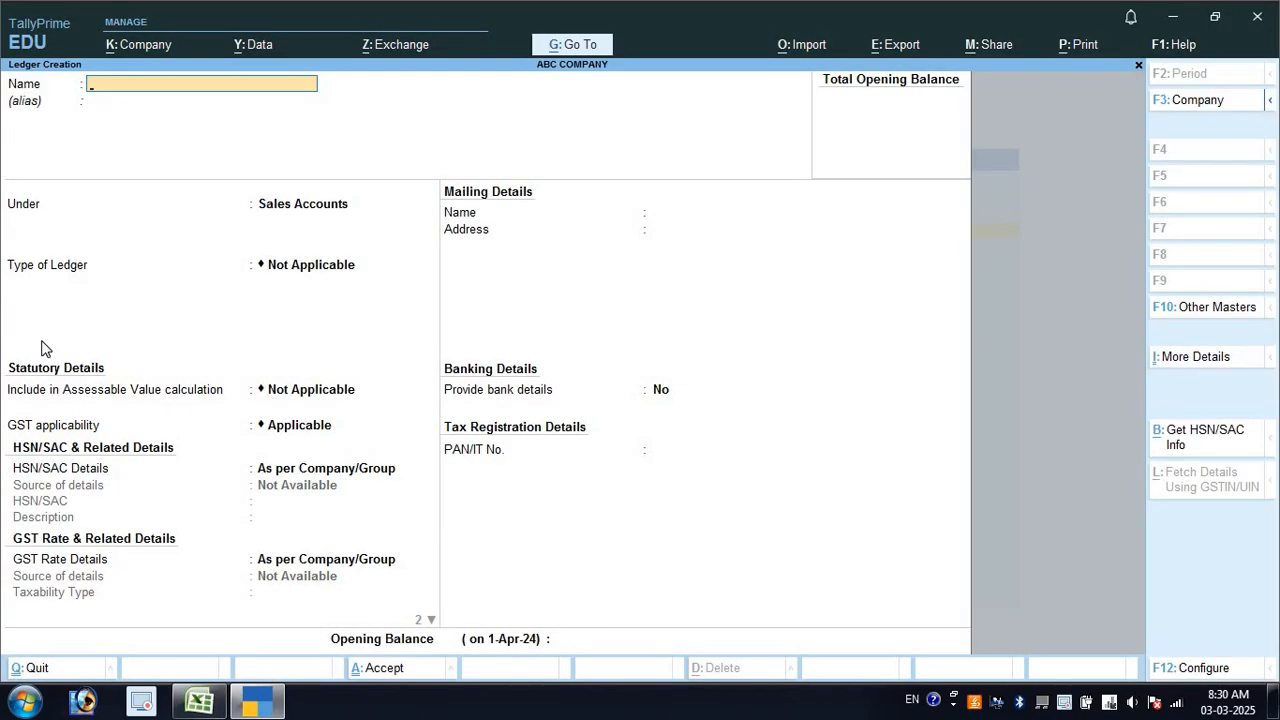
Paste XYZ COMPANY as the ledger name and place it under Sundry Debtors
key(ctrl+v)
key(Return)
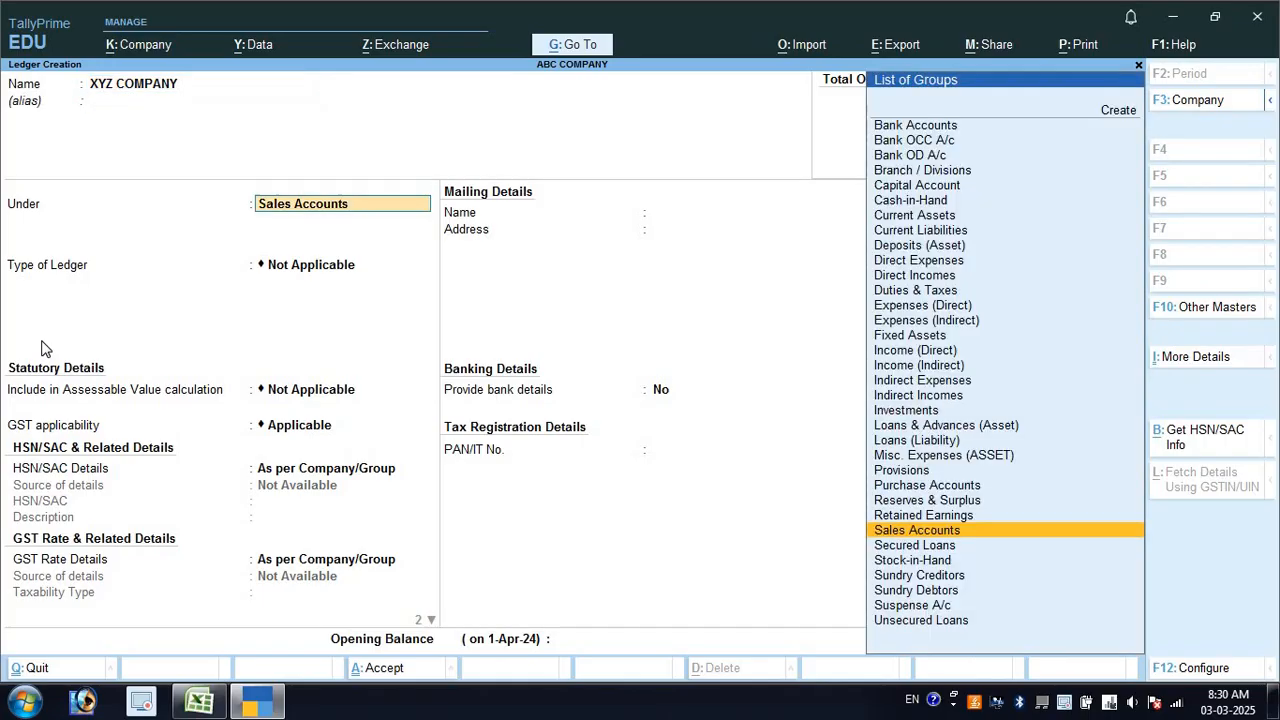
text(SU)
key(Down)
key(Down)
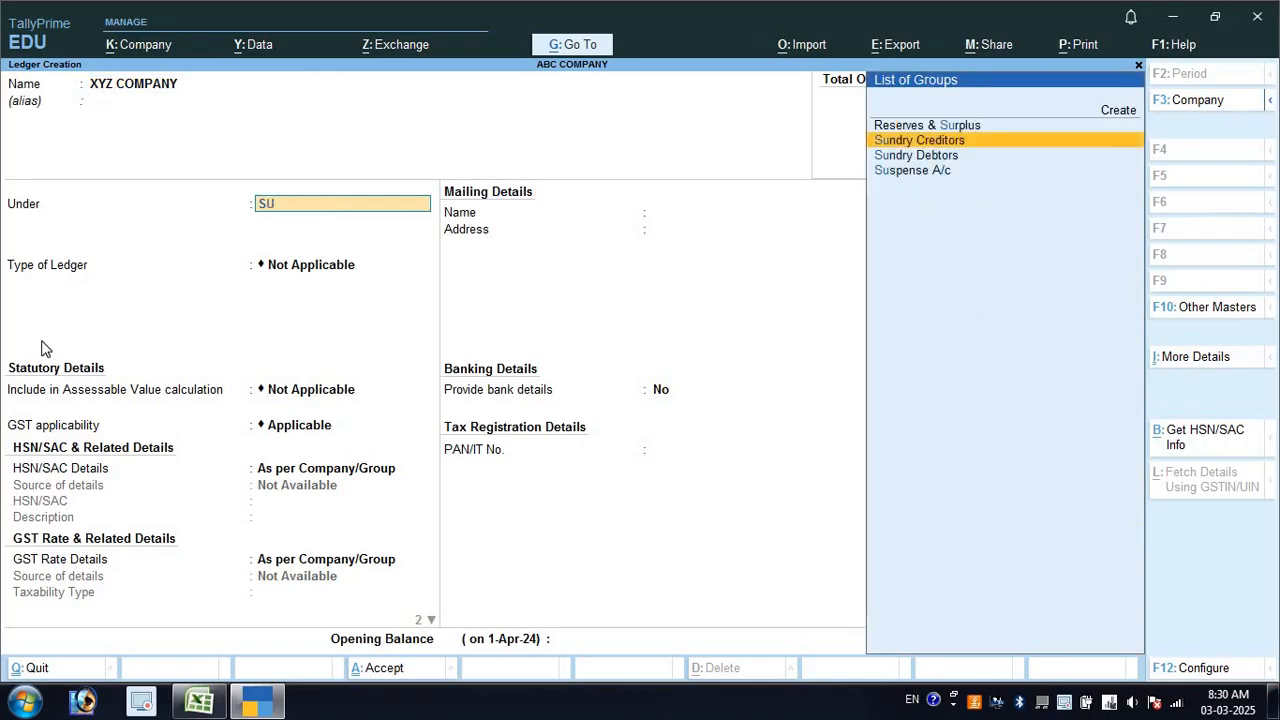
key(Return)
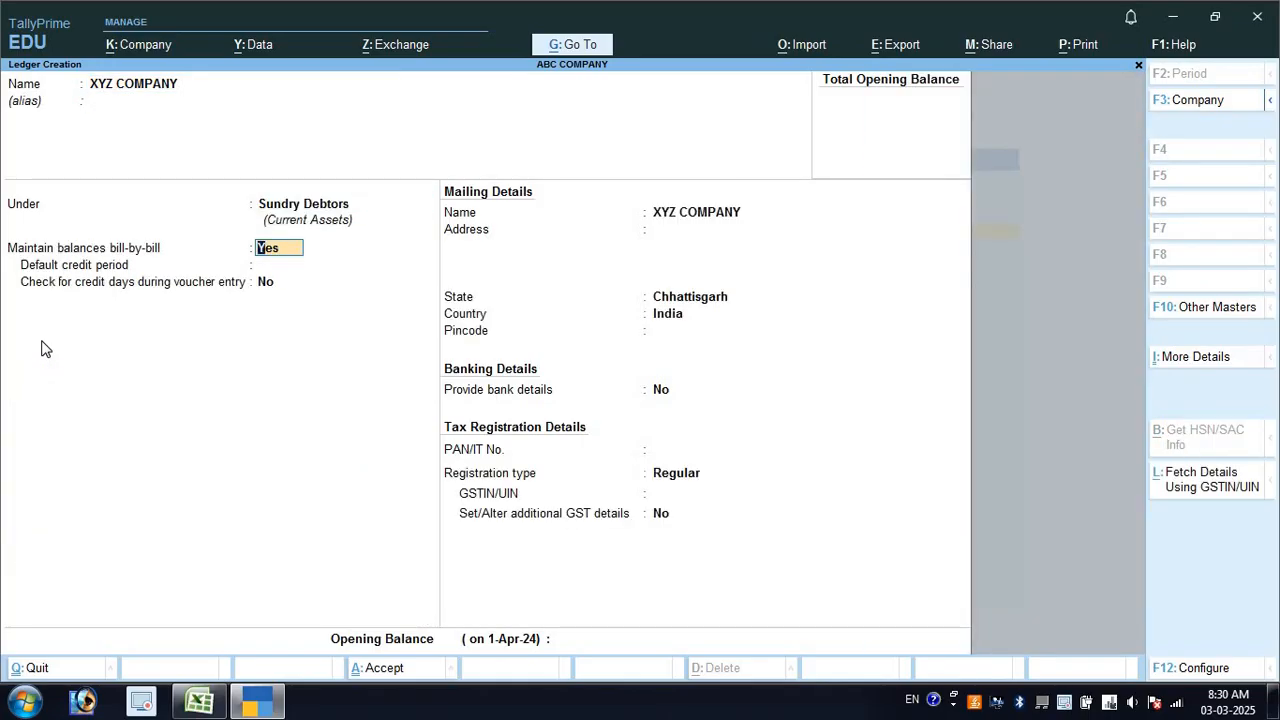
key(Return)
key(Return)
key(Return)
key(Return)
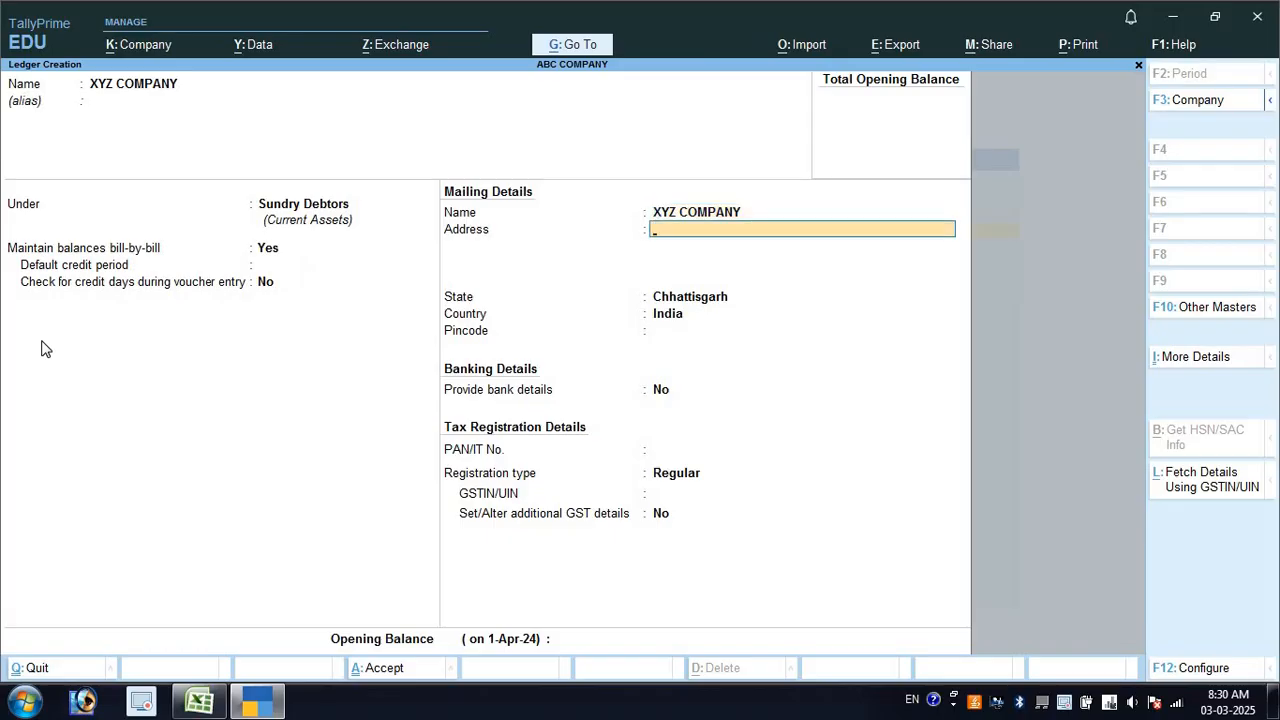
Enter address PATNA, state Bihar and pincode 754545 from the sheet, leaving bank details off
text(PATNA)
key(Return)
key(Return)
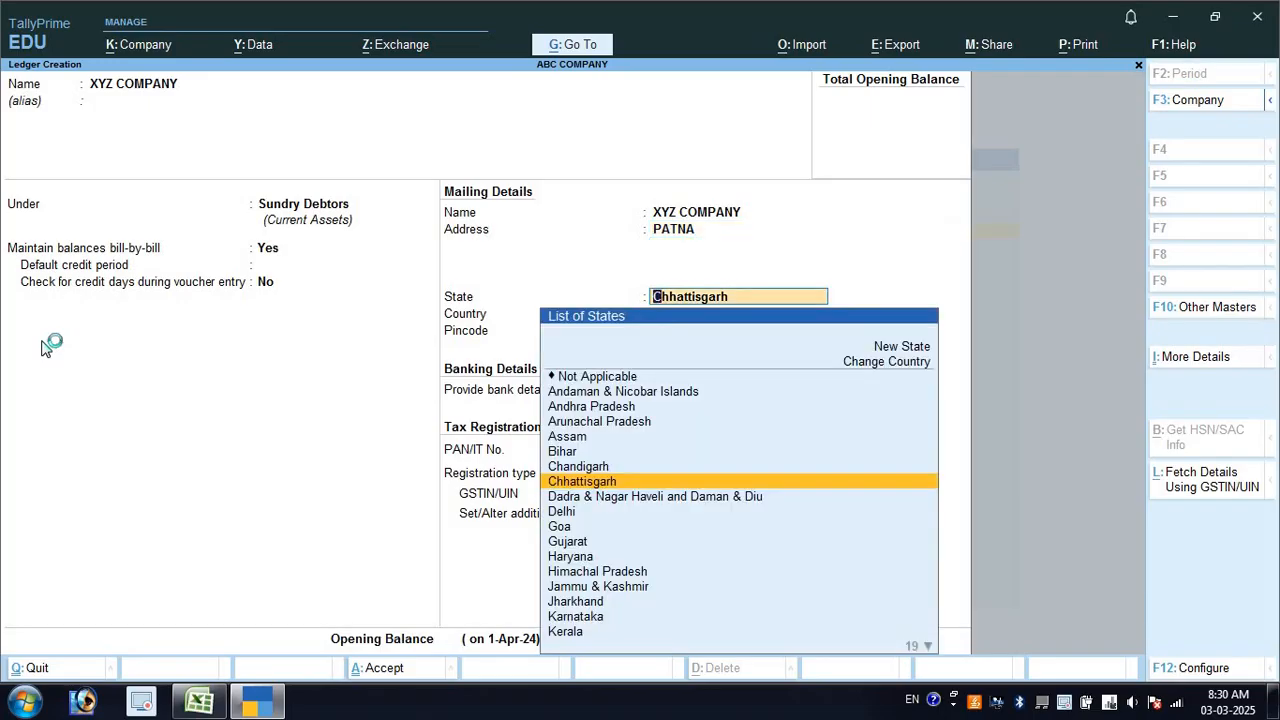
text(BI)
key(Return)
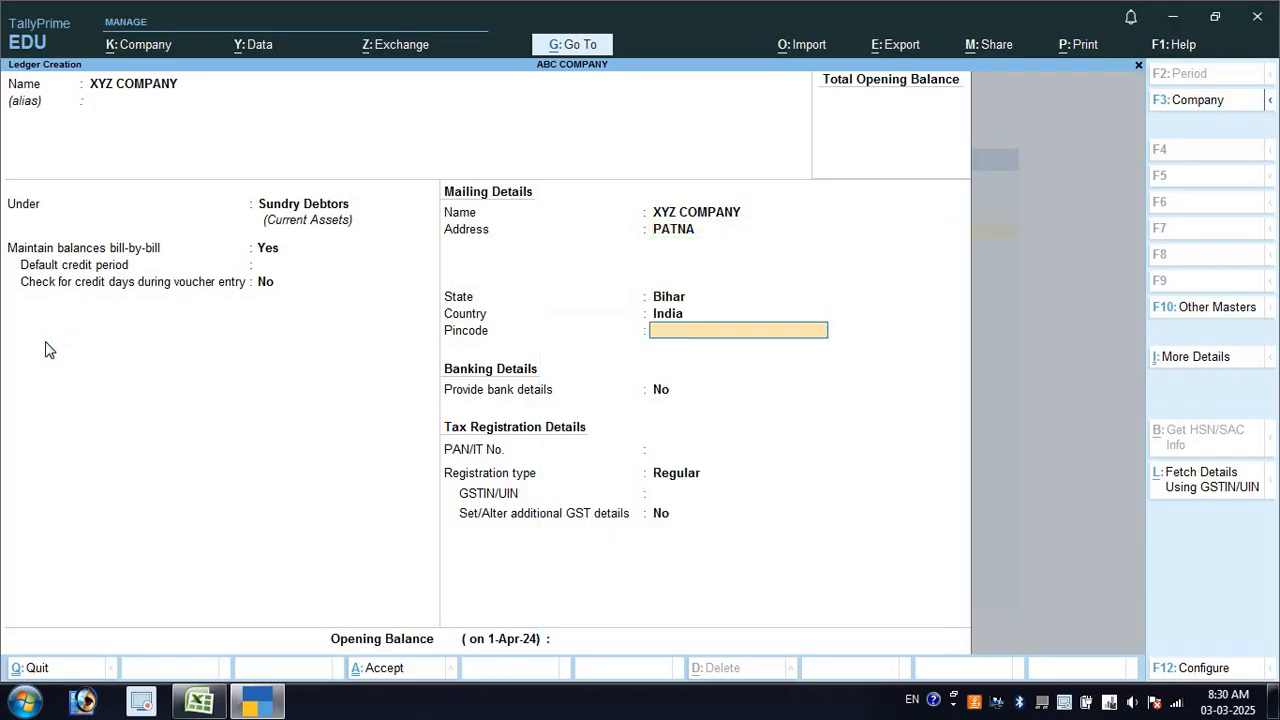
key(alt+Tab)
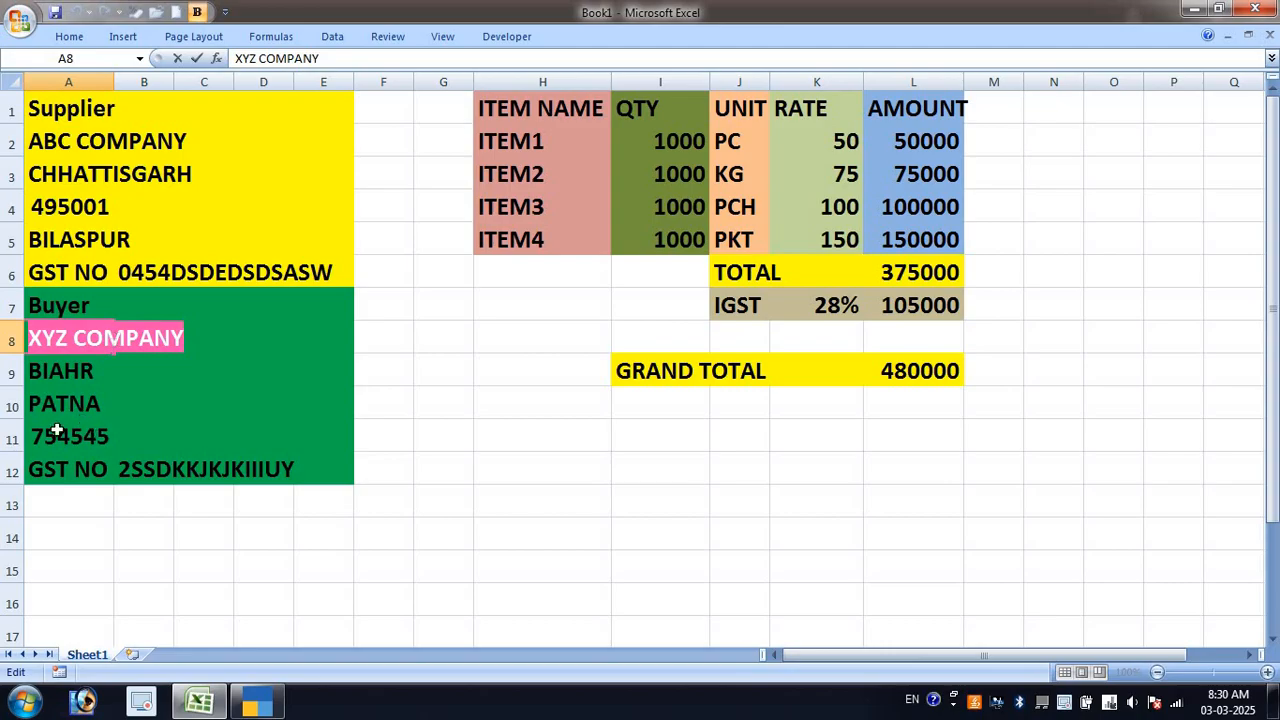
double_click(65, 441)
double_click(65, 443)
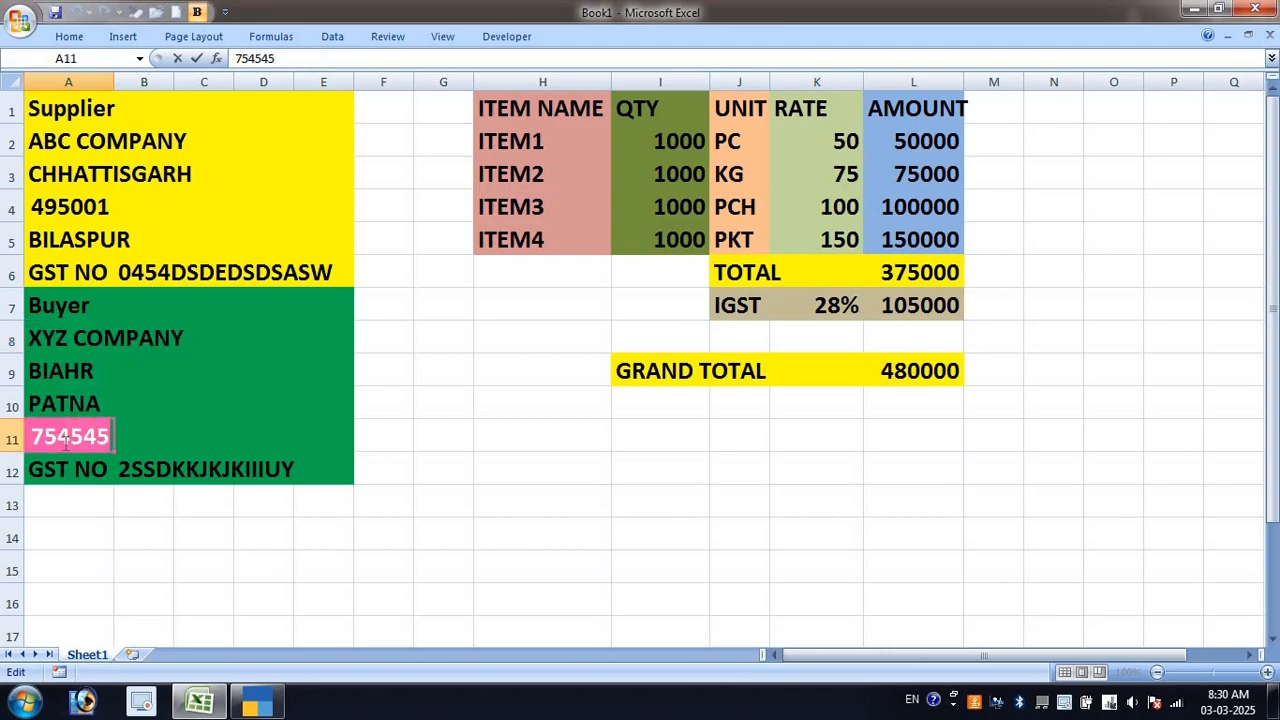
key(ctrl+c)
key(alt+Tab)
key(ctrl+alt+v)
key(Return)
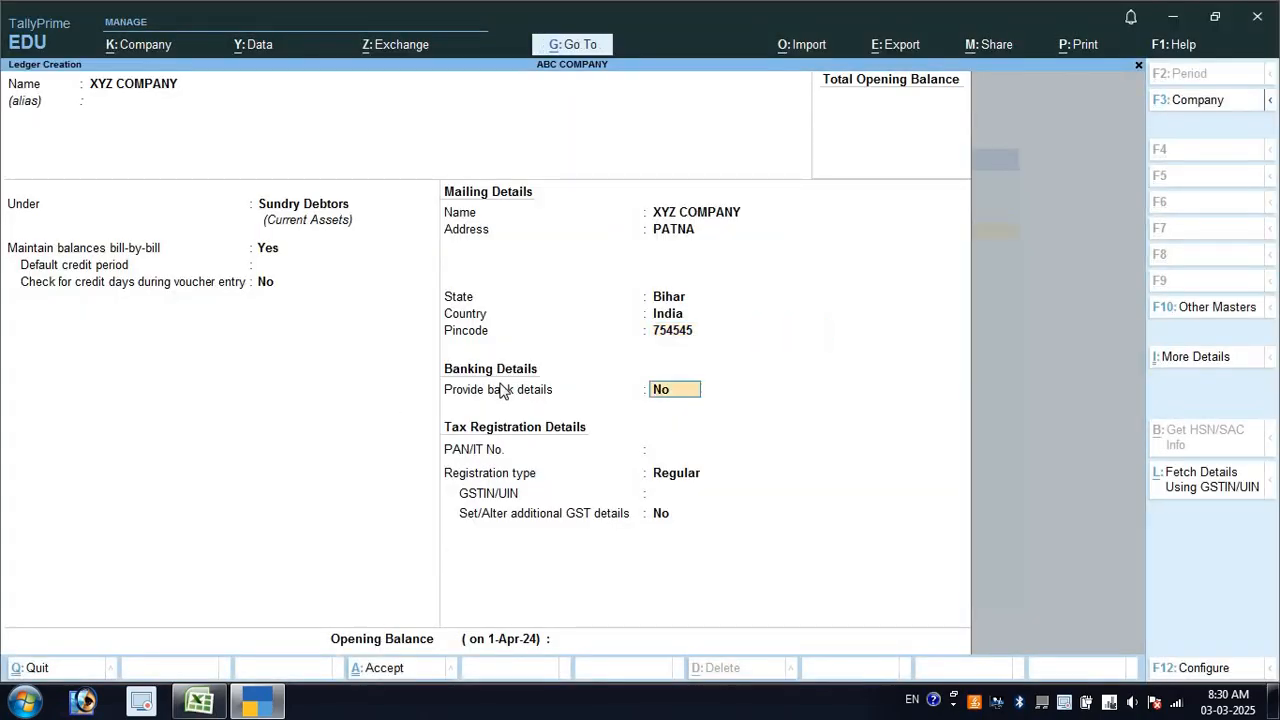
key(Return)
key(Return)
key(Return)
Paste the buyer's GSTIN from cell B12, save the ledger and return to the main menu
key(alt+Tab)
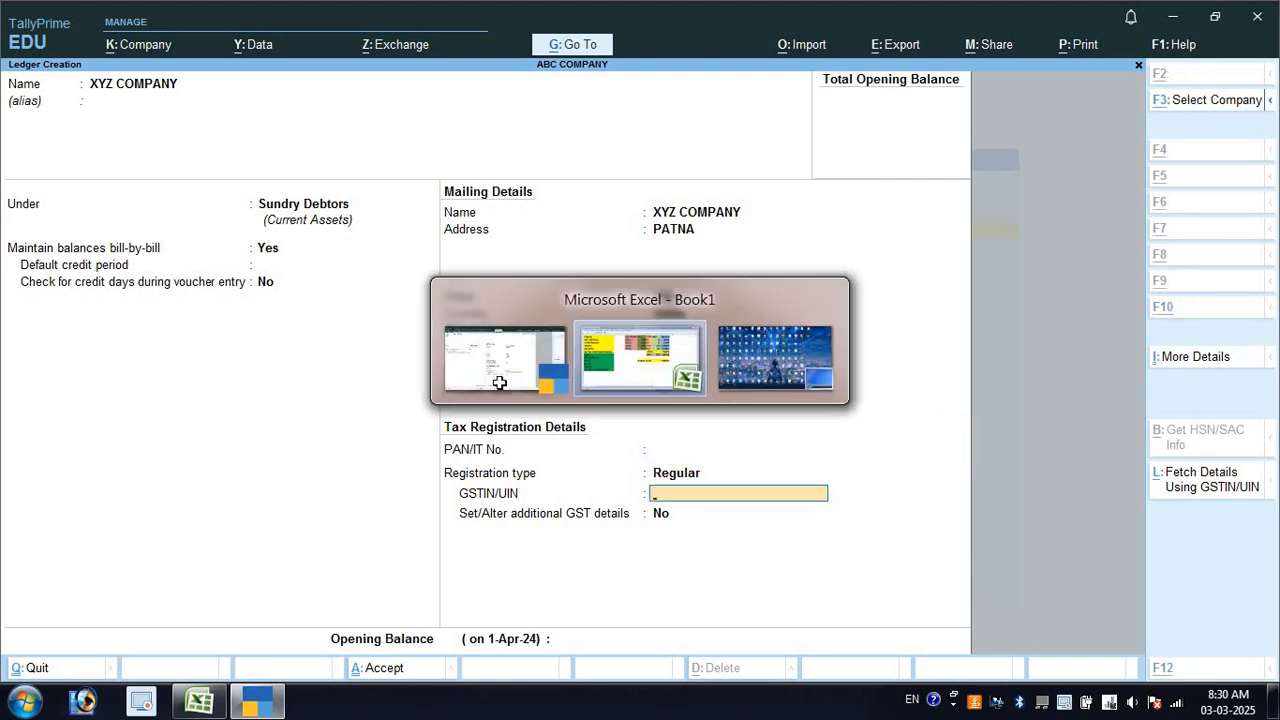
click(194, 465)
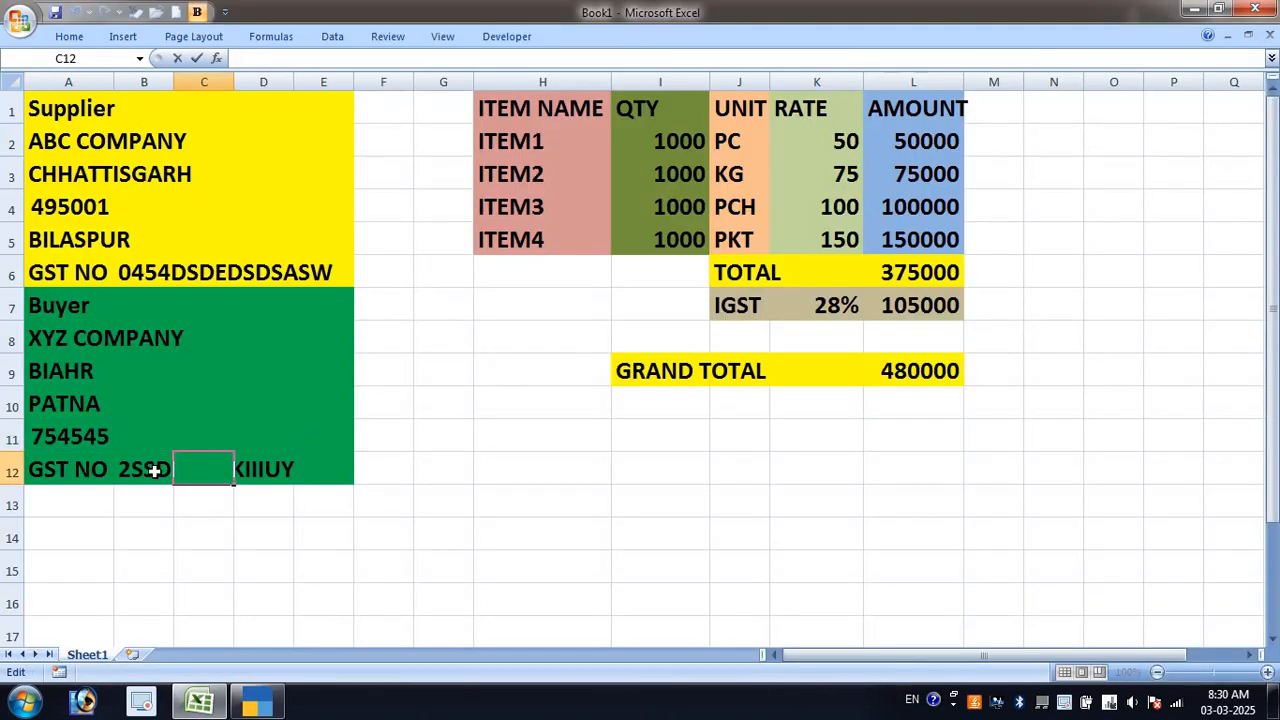
click(157, 470)
double_click(157, 472)
key(ctrl+c)
key(alt+Tab)
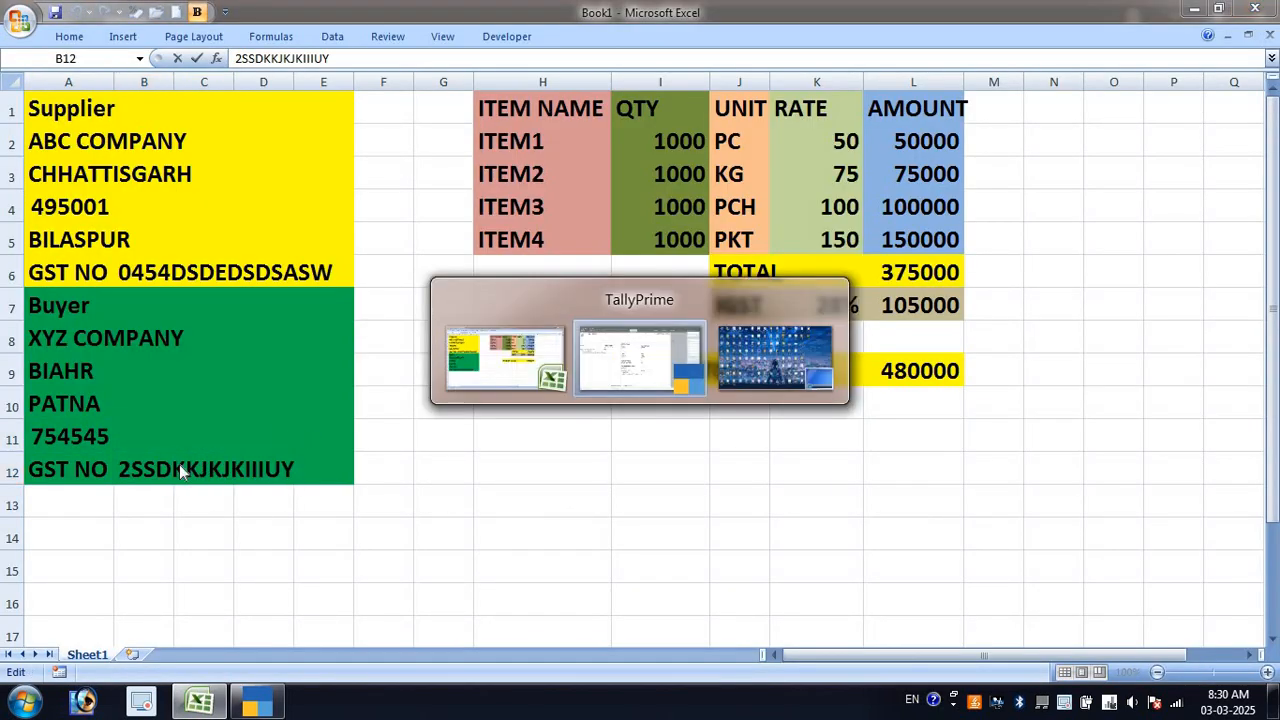
key(ctrl+v)
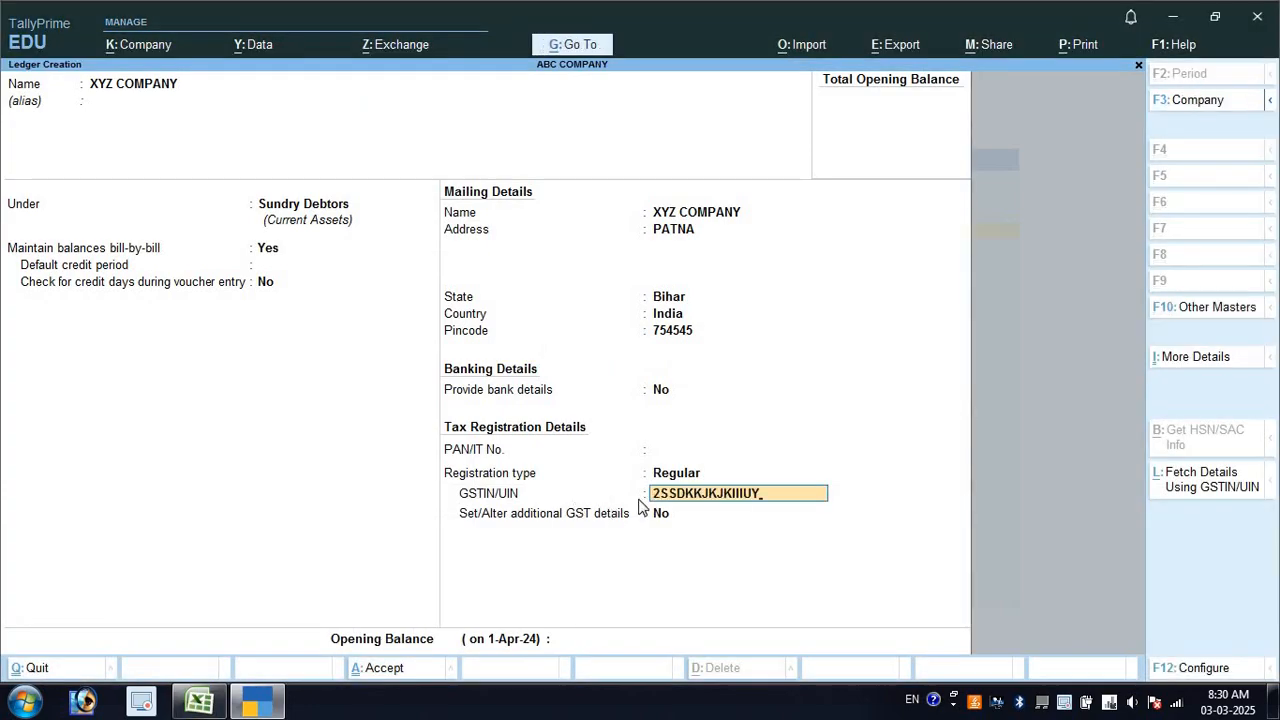
key(Return)
key(Return)
key(Return)
key(Return)
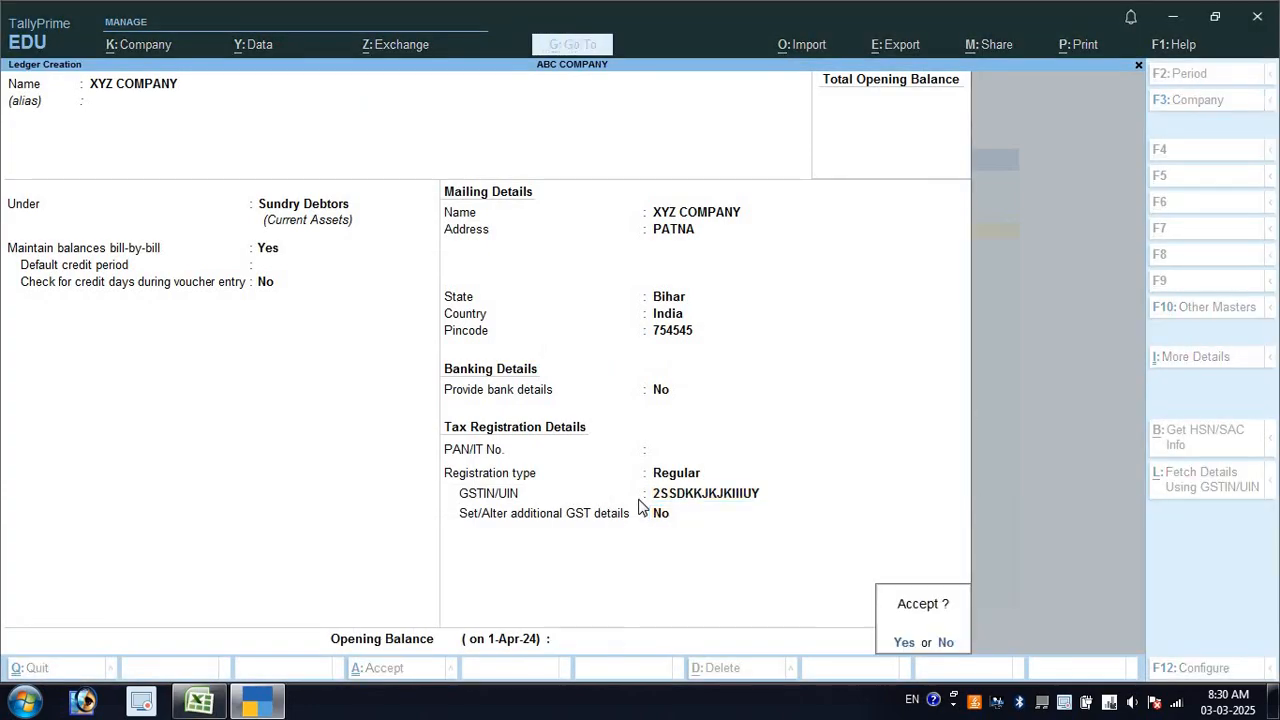
key(Return)
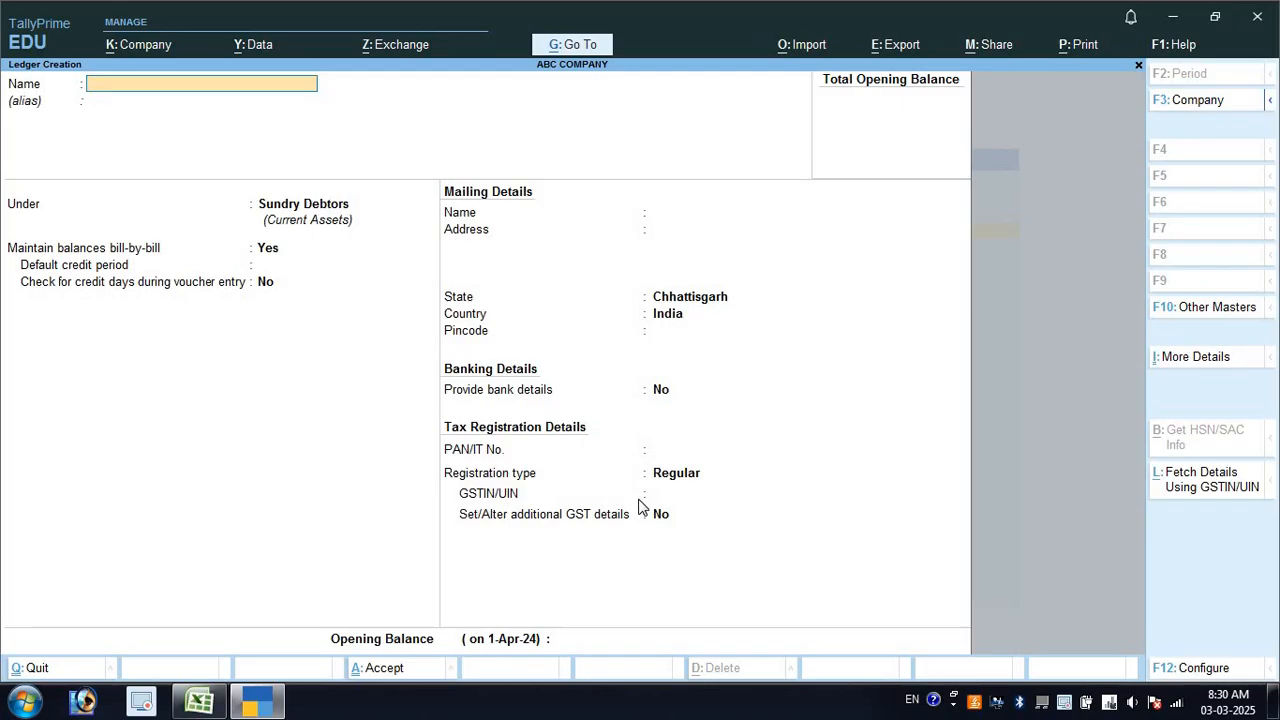
key(Escape)
key(Escape)
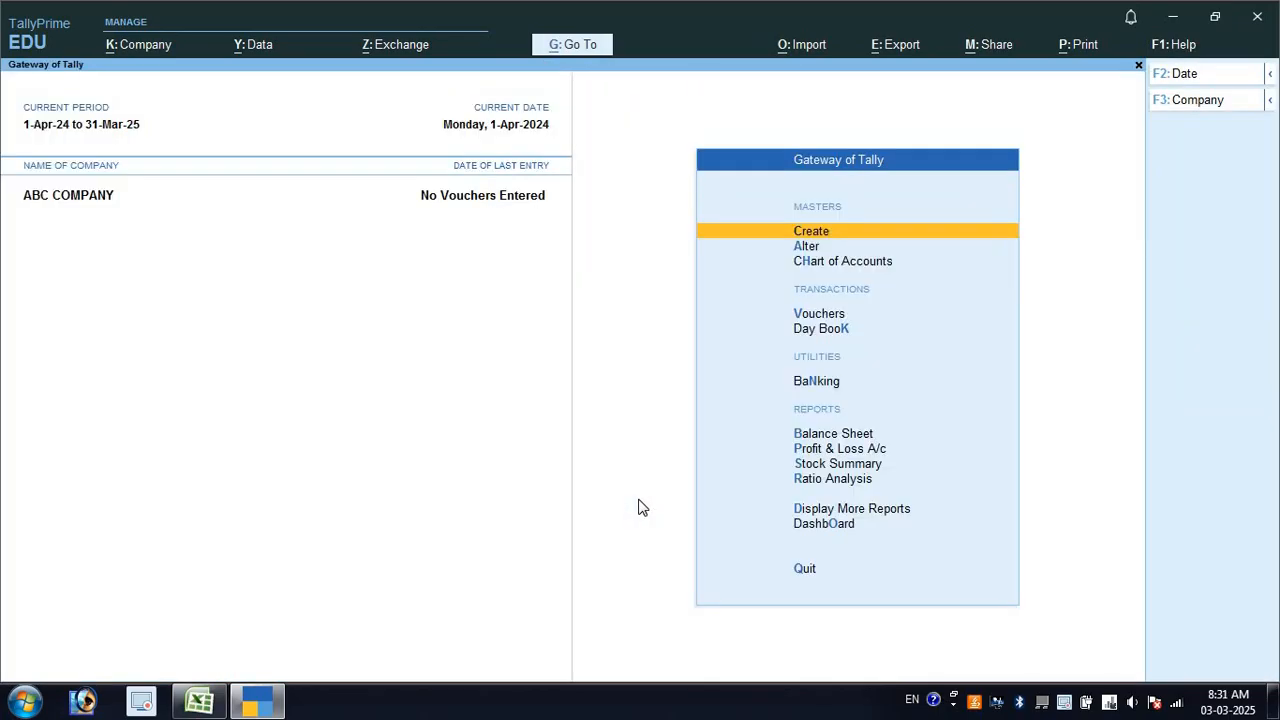
Create unit PC with quantity code PCS-PIECES
key(Return)
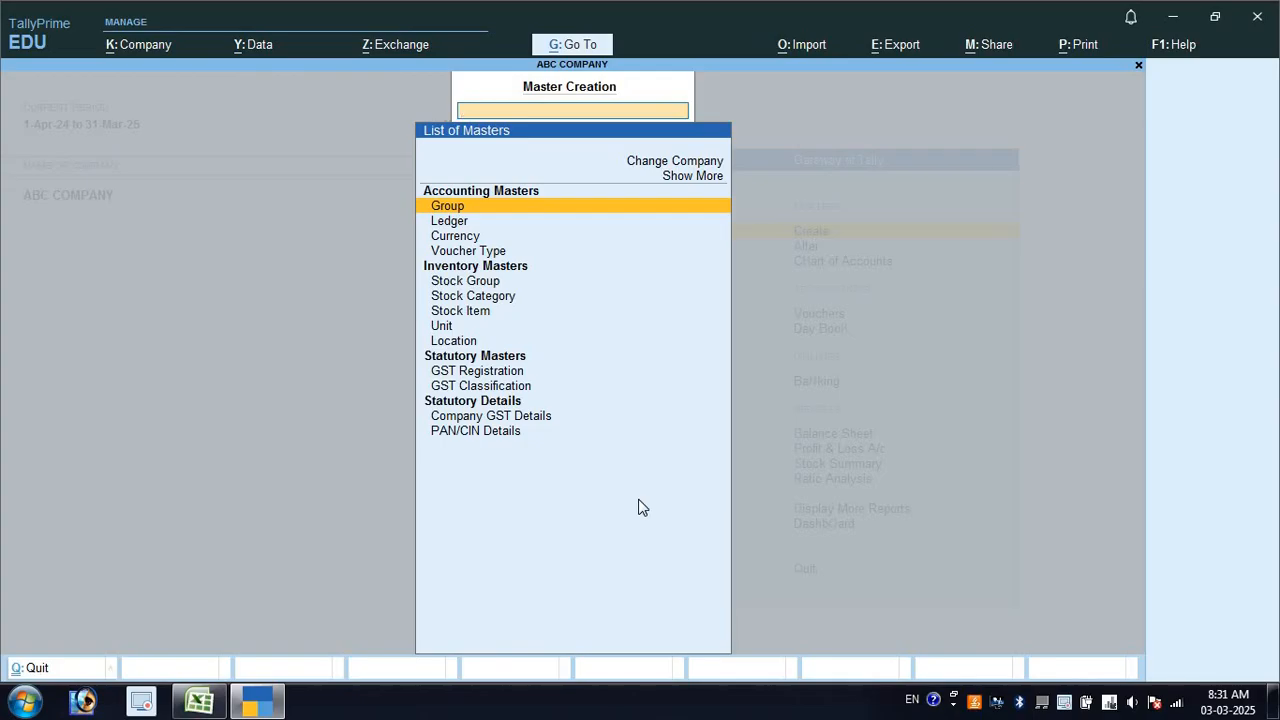
key(Down)
key(Down)
key(Down)
key(Down)
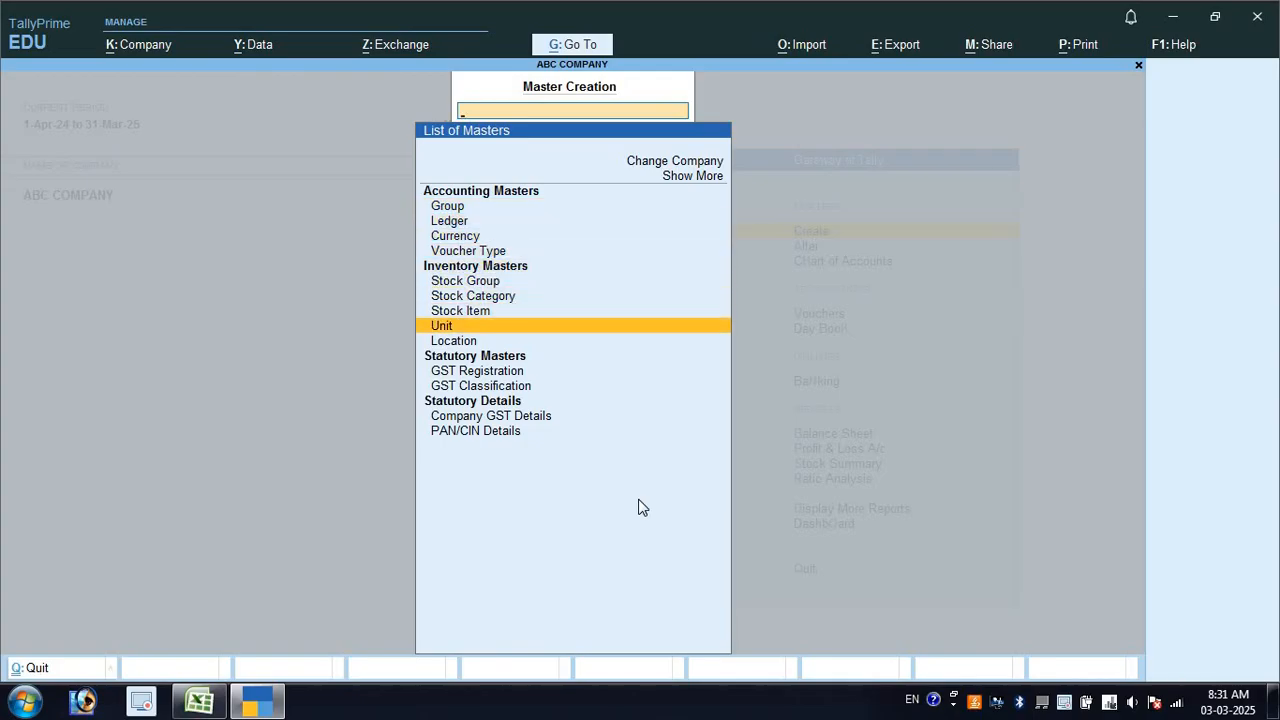
key(Return)
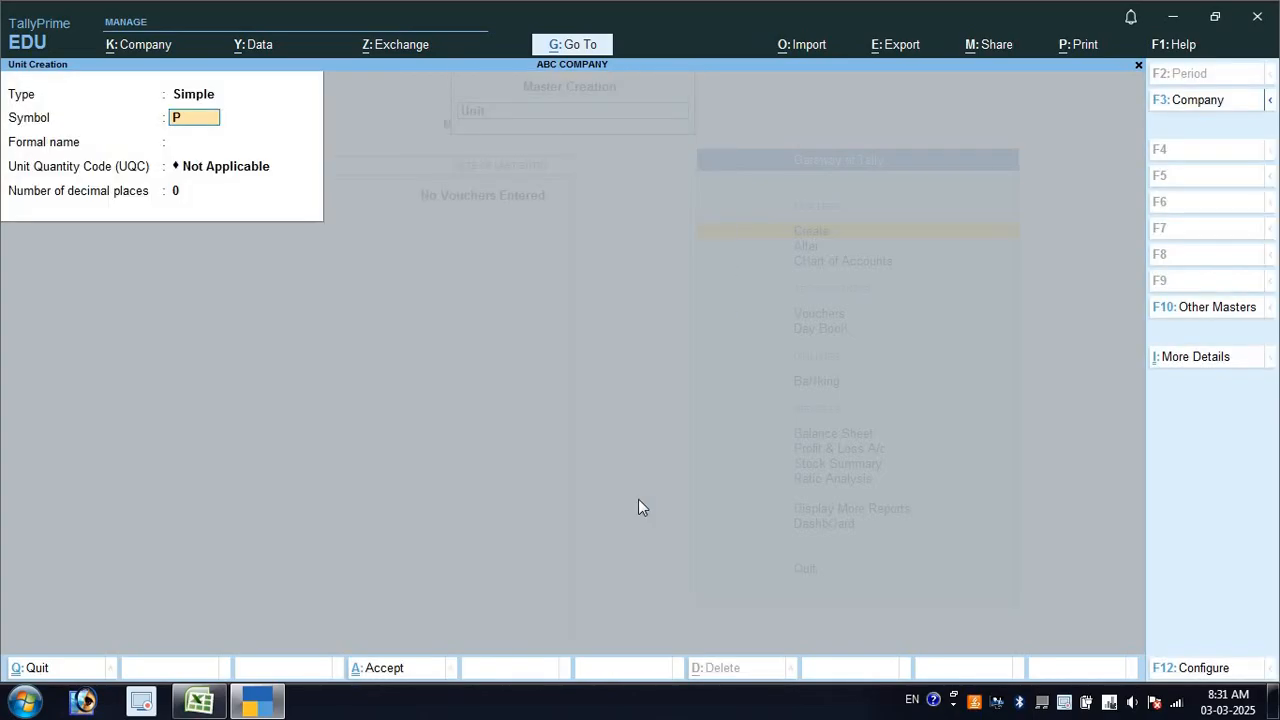
key(Return)
key(Return)
text(P)
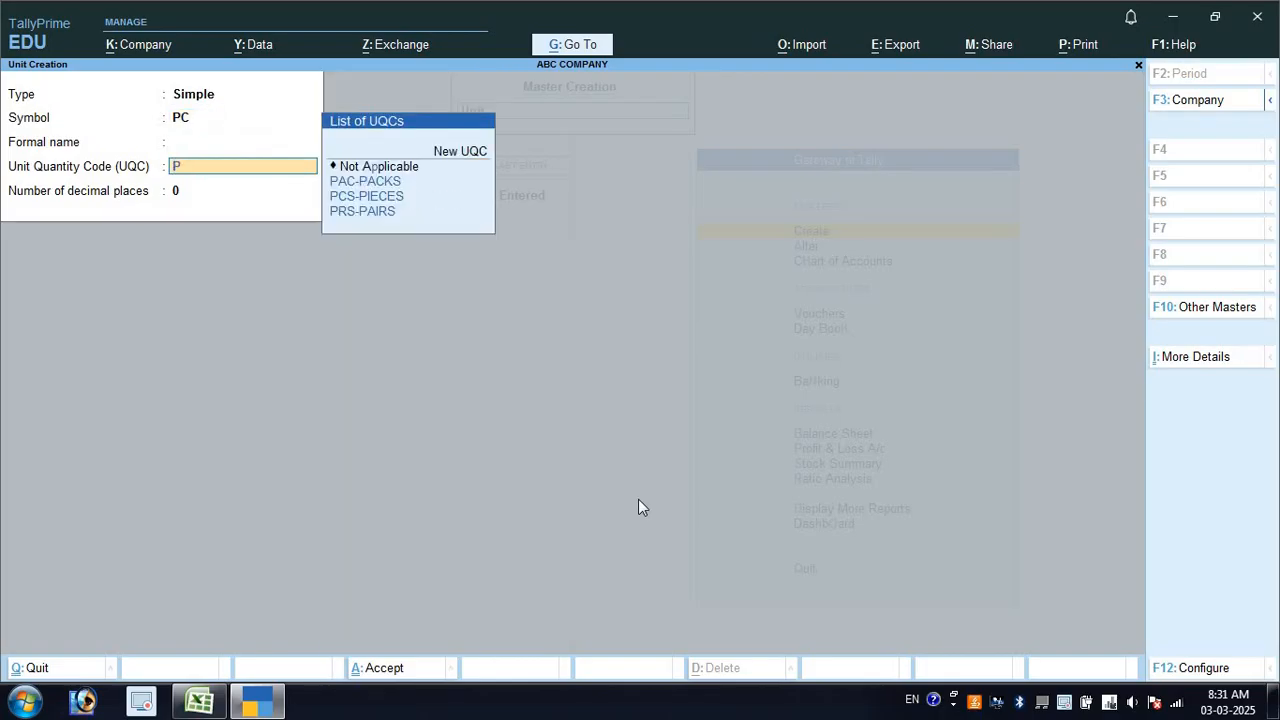
key(Down)
key(Down)
key(Return)
key(Return)
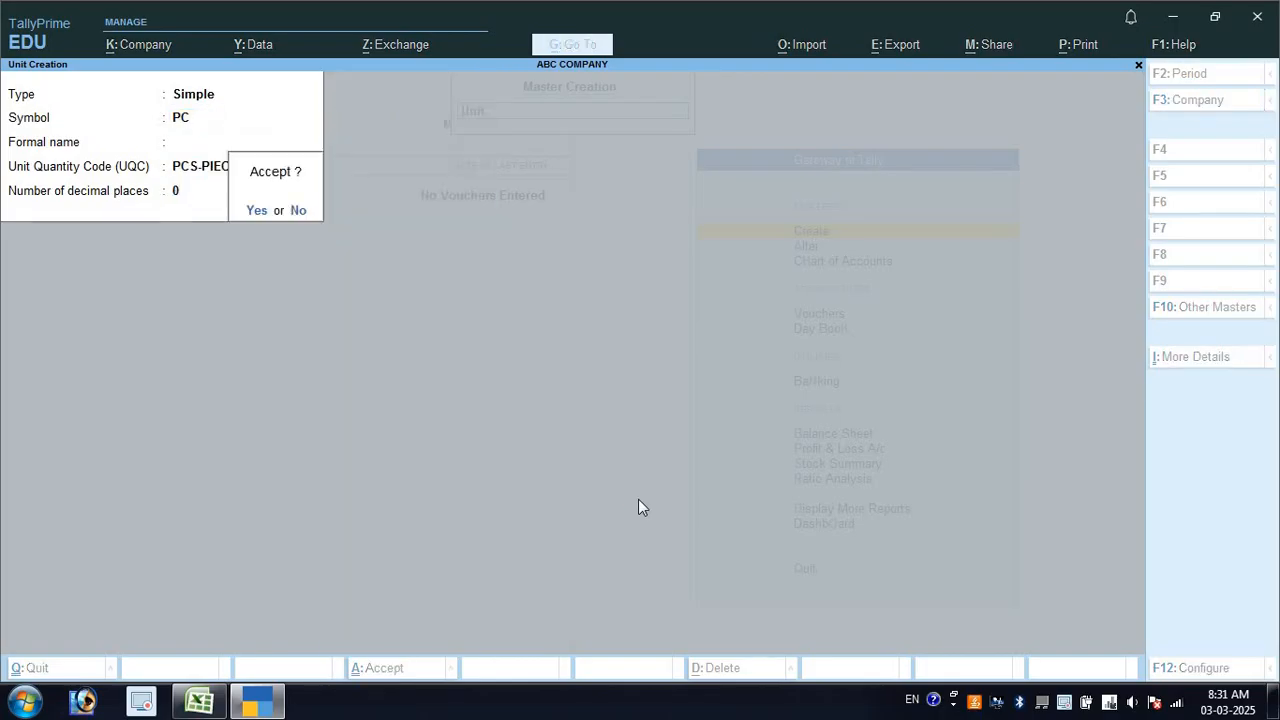
key(Return)
Create unit KG with quantity code KGS-KILOGRAMS and look up the next unit, PCH, in the sheet
text(KG)
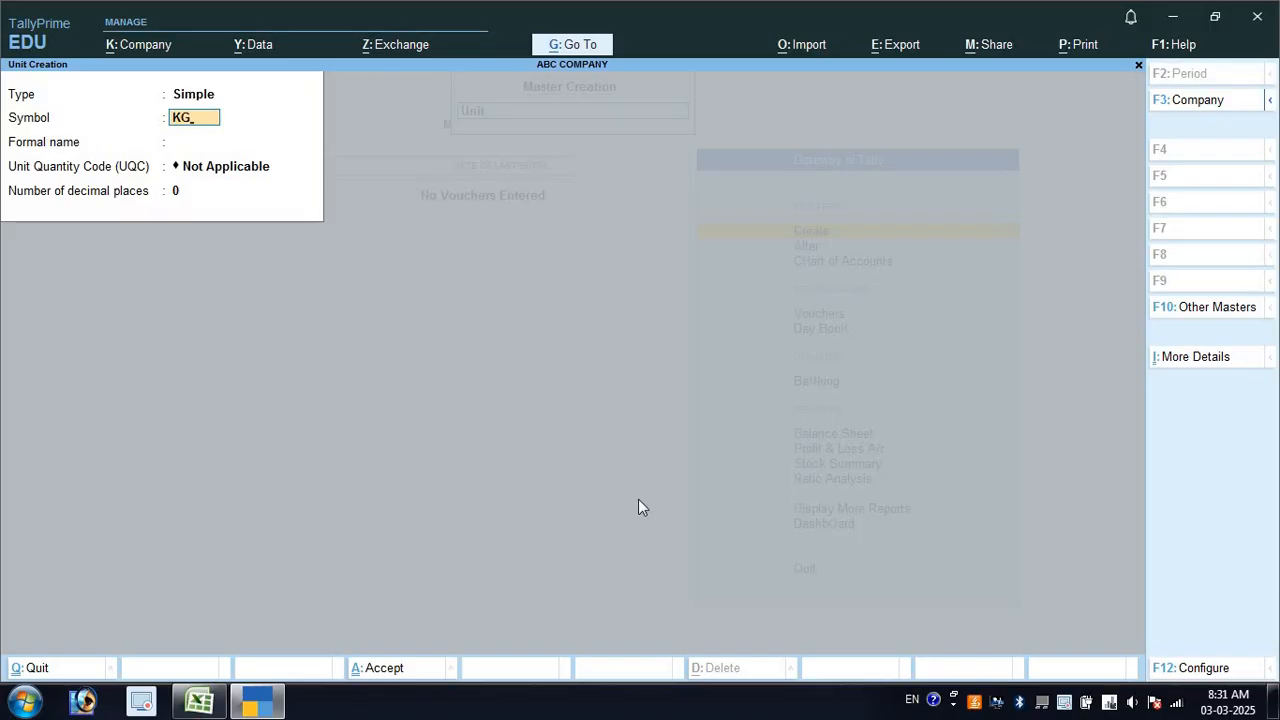
key(Return)
key(Return)
text(K)
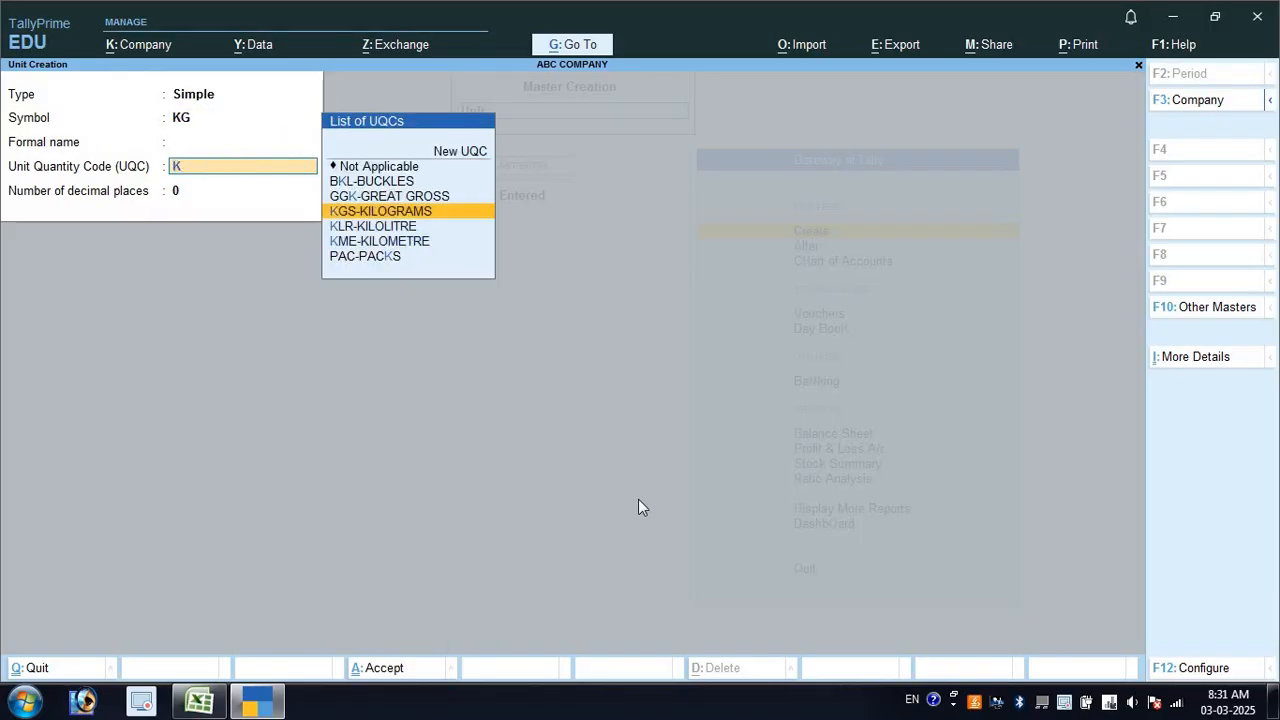
key(Down)
key(Up)
key(Return)
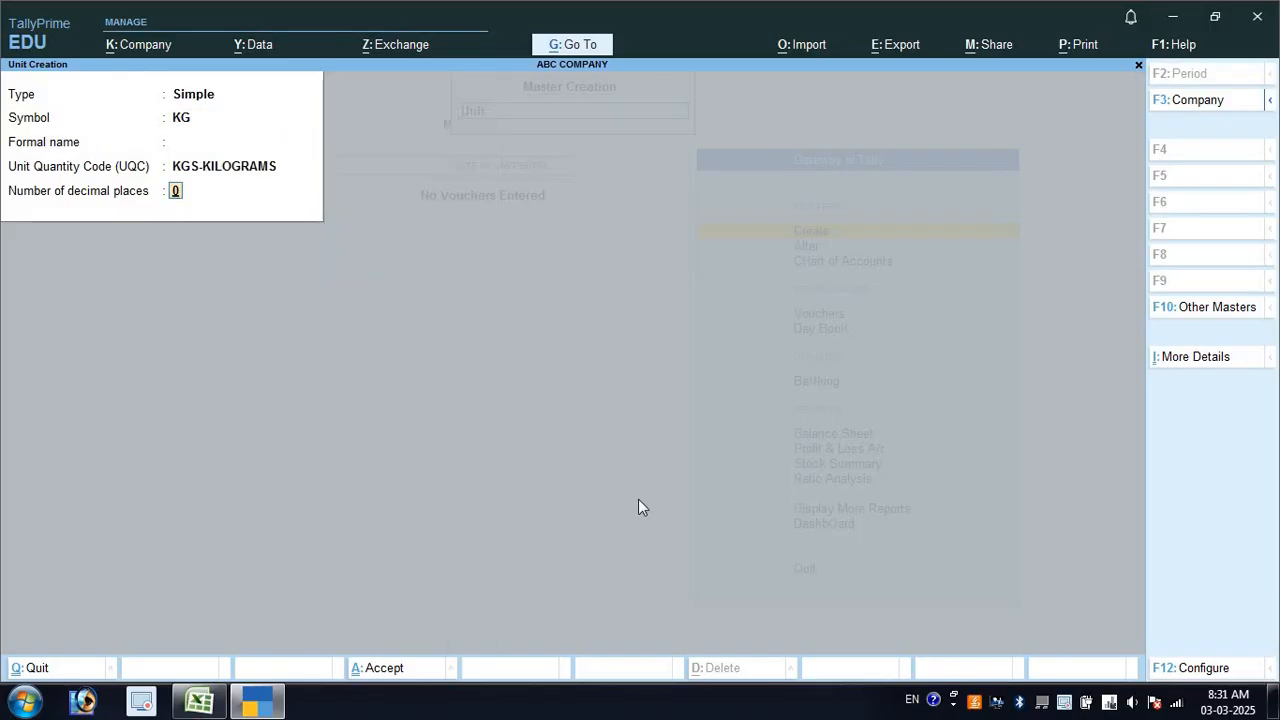
key(Return)
key(Return)
key(alt+Tab)
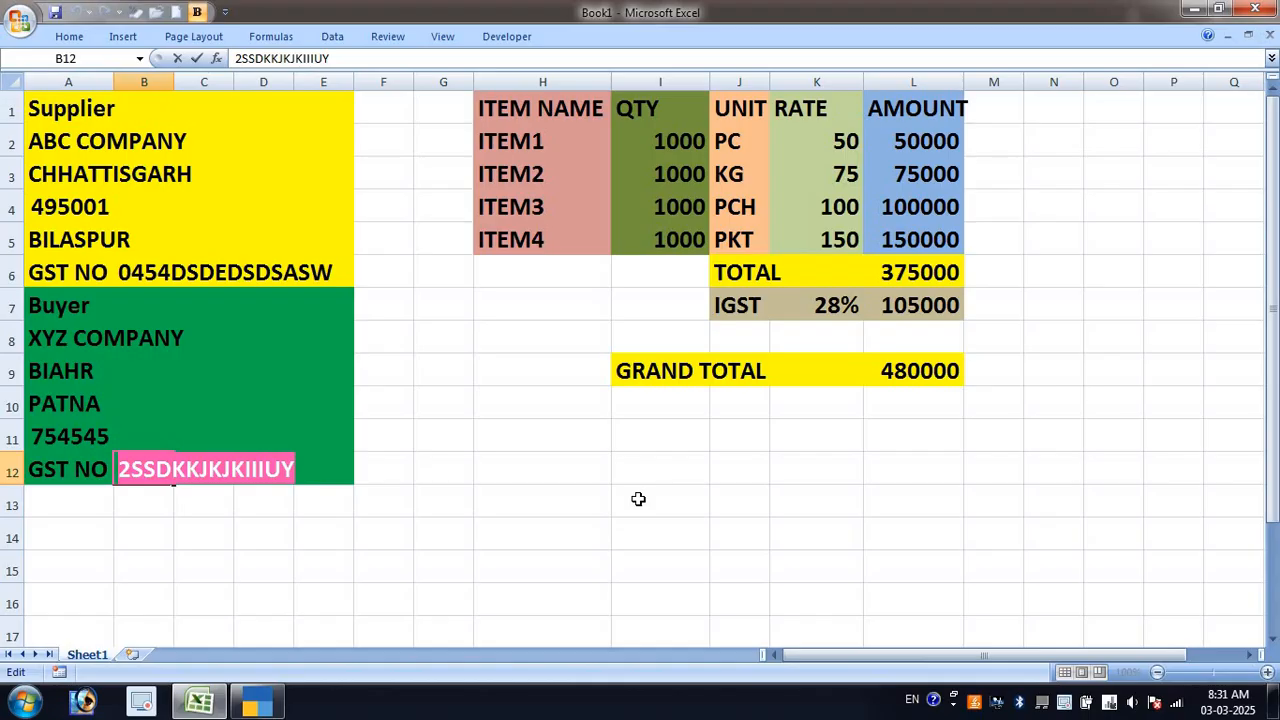
click(755, 205)
key(alt+Tab)
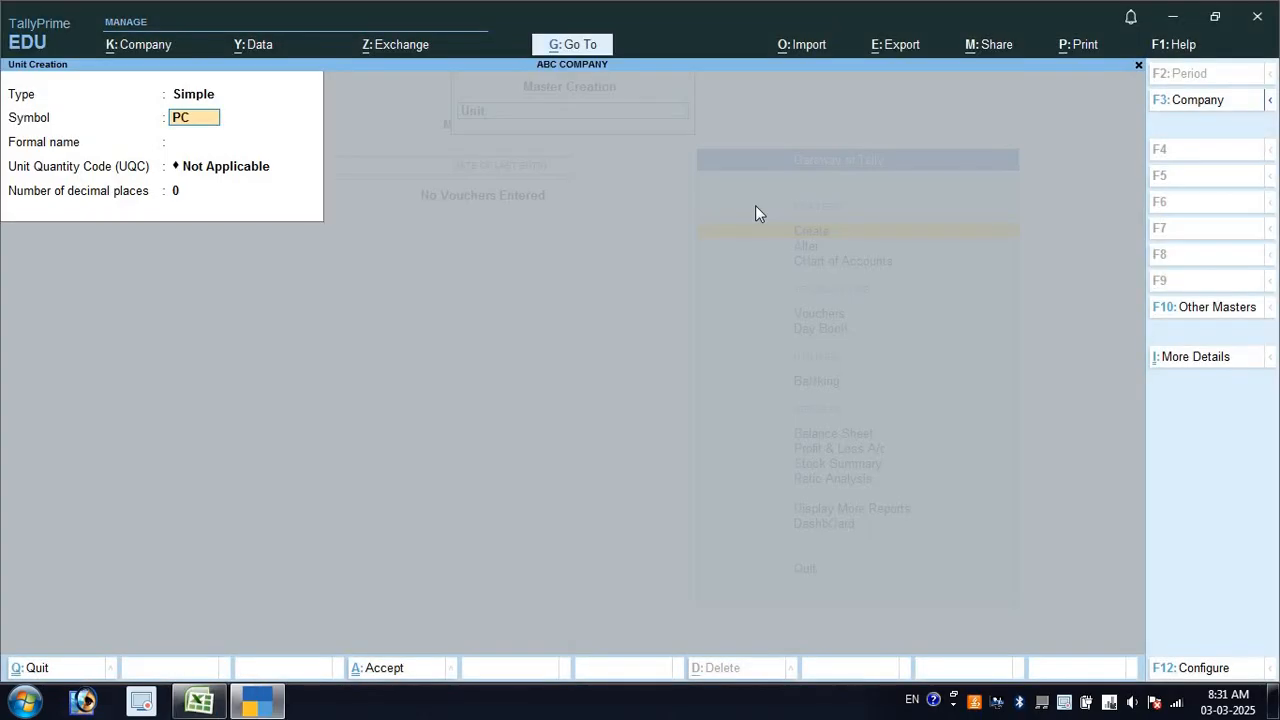
Create unit PCH with a newly defined quantity code POUCH
text(PCH)
key(Return)
key(Return)
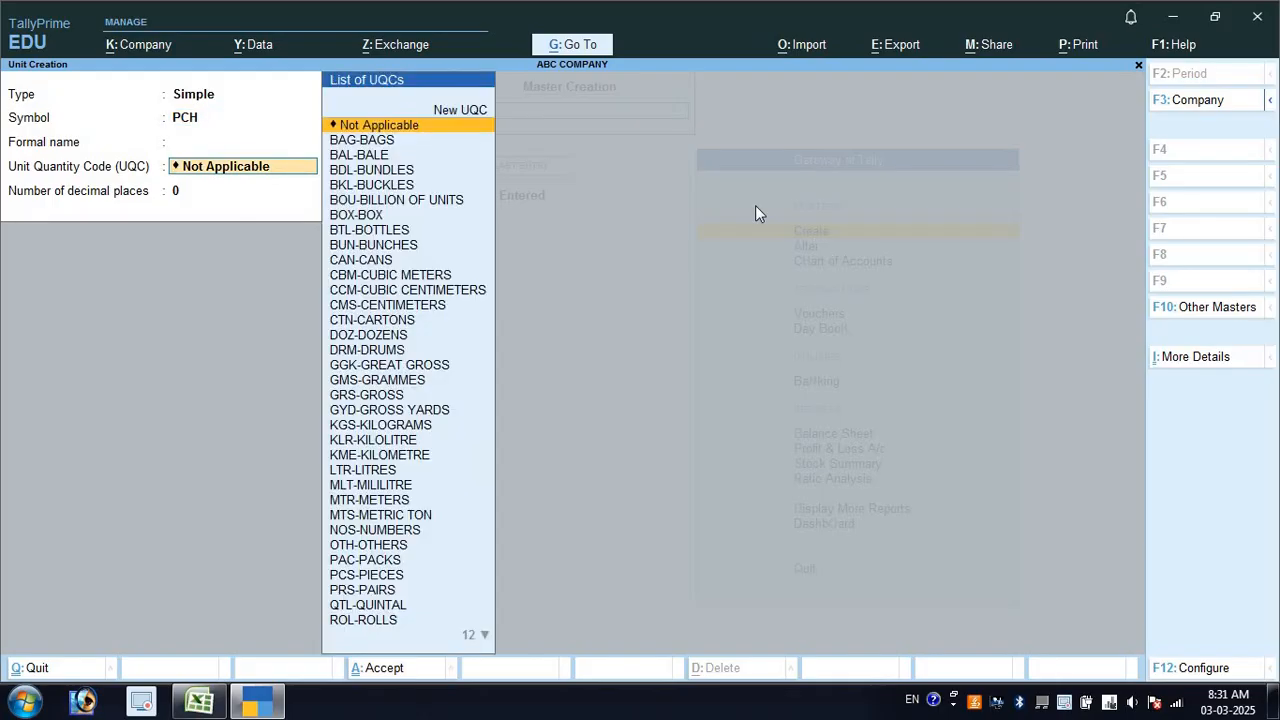
text(P)
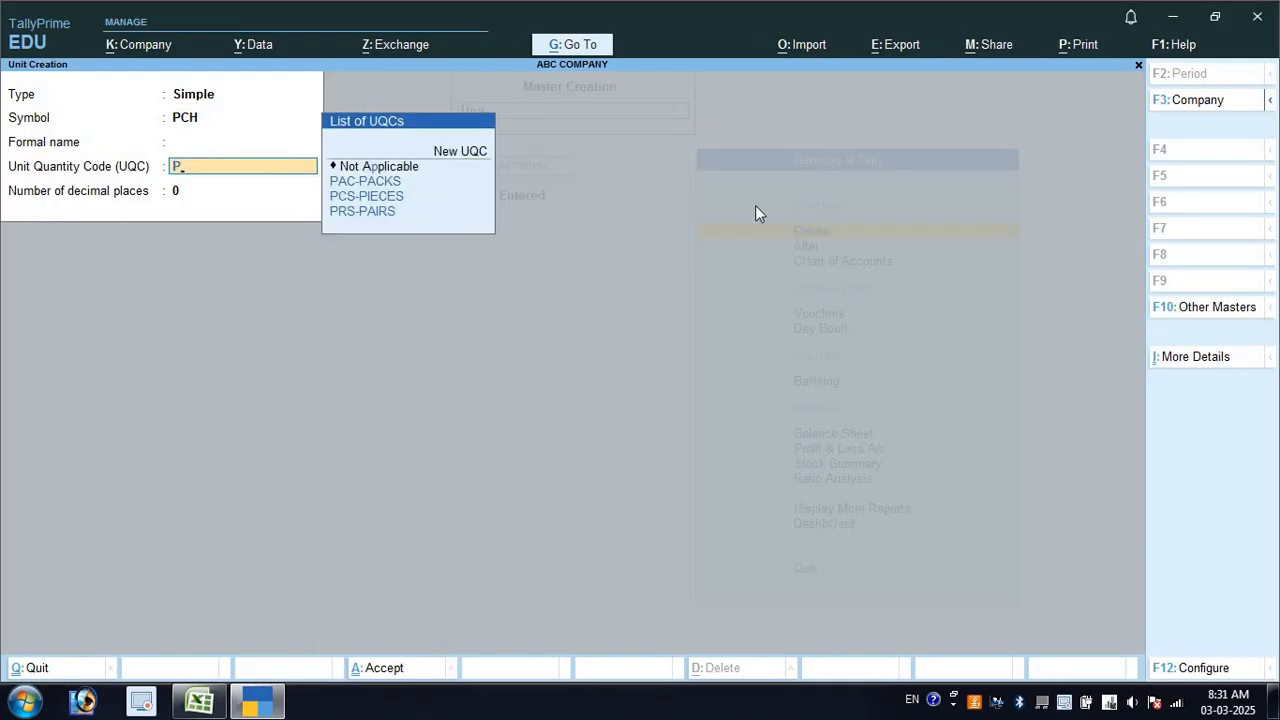
key(Down)
key(Down)
key(Up)
key(Up)
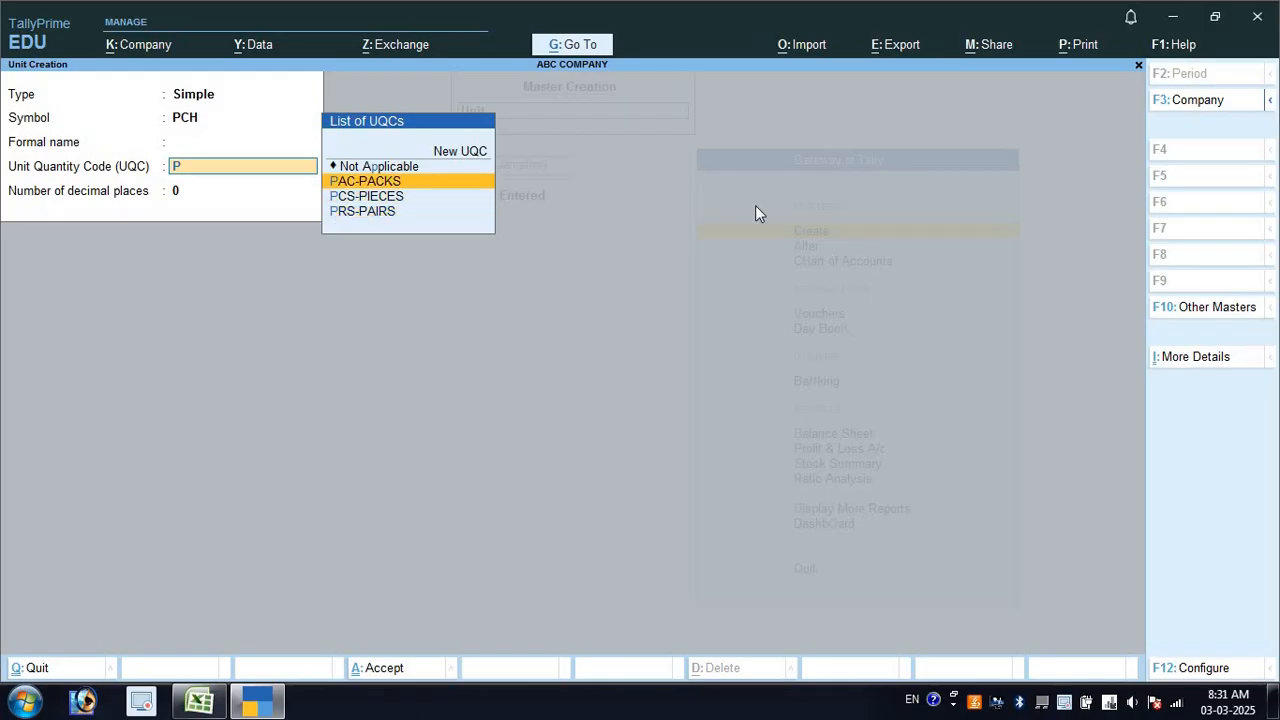
key(Up)
key(Up)
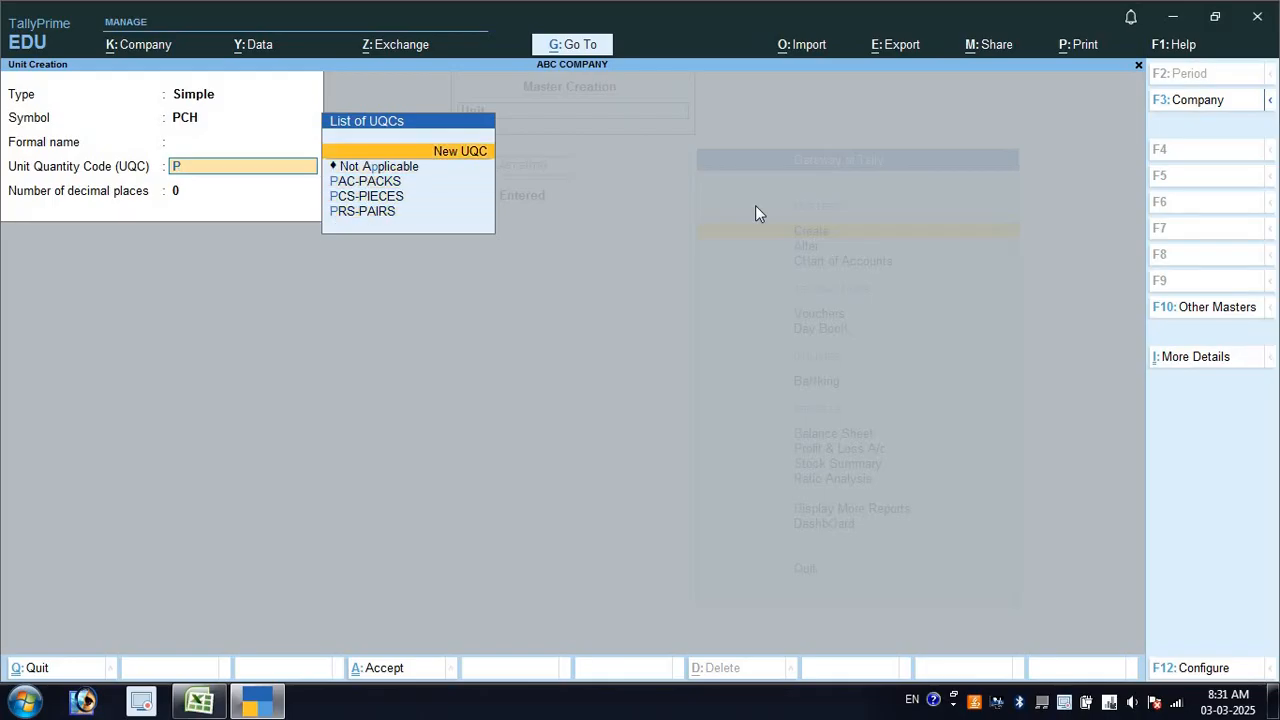
key(Return)
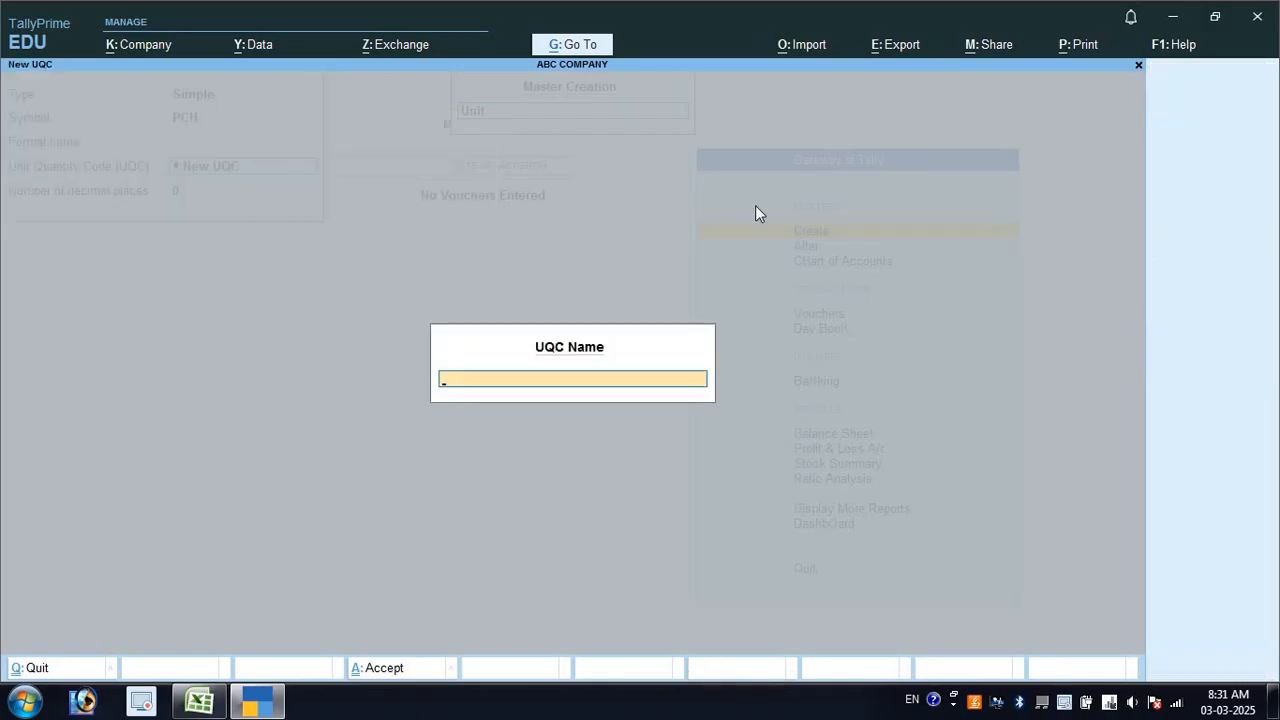
text(POUCH)
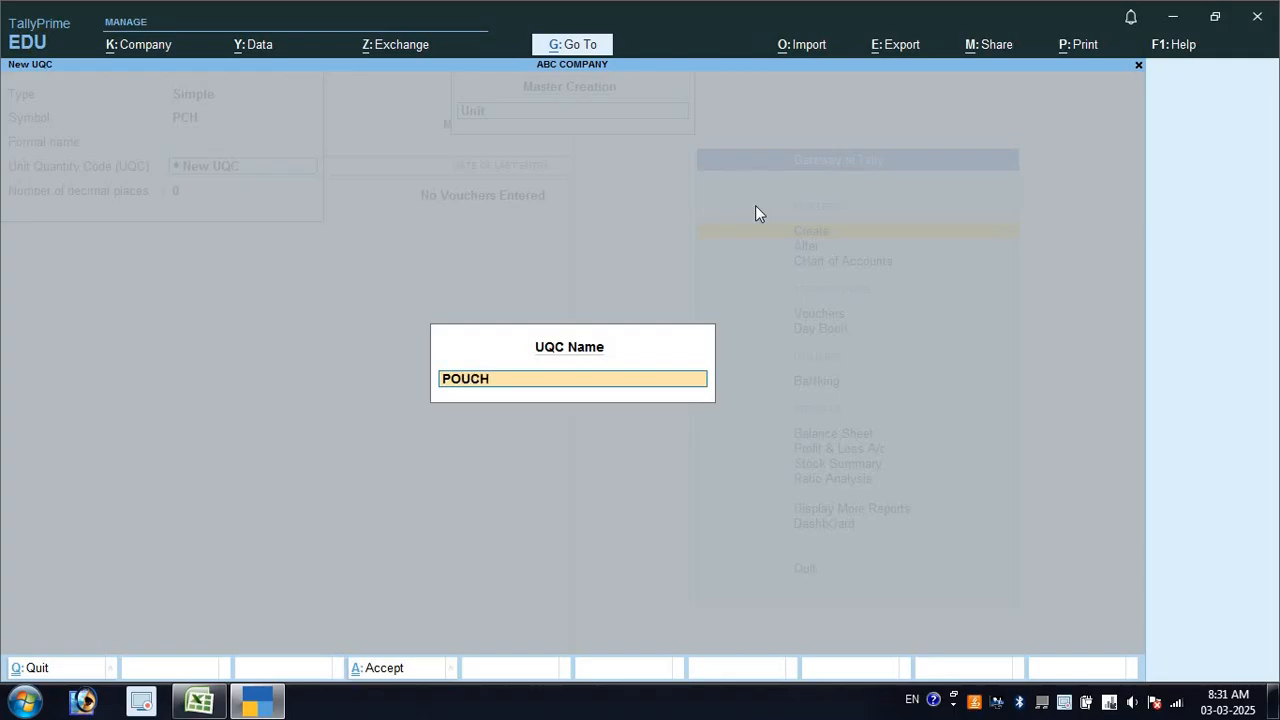
key(Return)
key(Return)
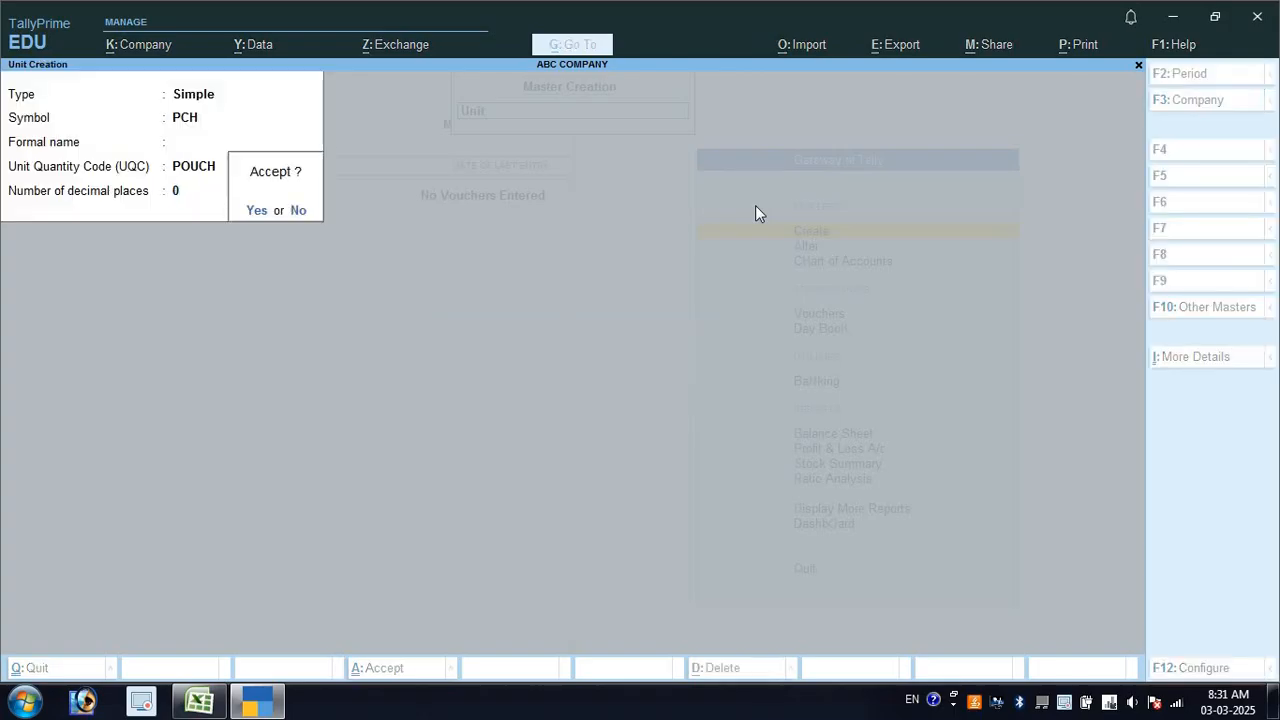
key(Return)
Create unit PKT with quantity code PAC-PACKS, then close the empty unit form
key(alt+Tab)
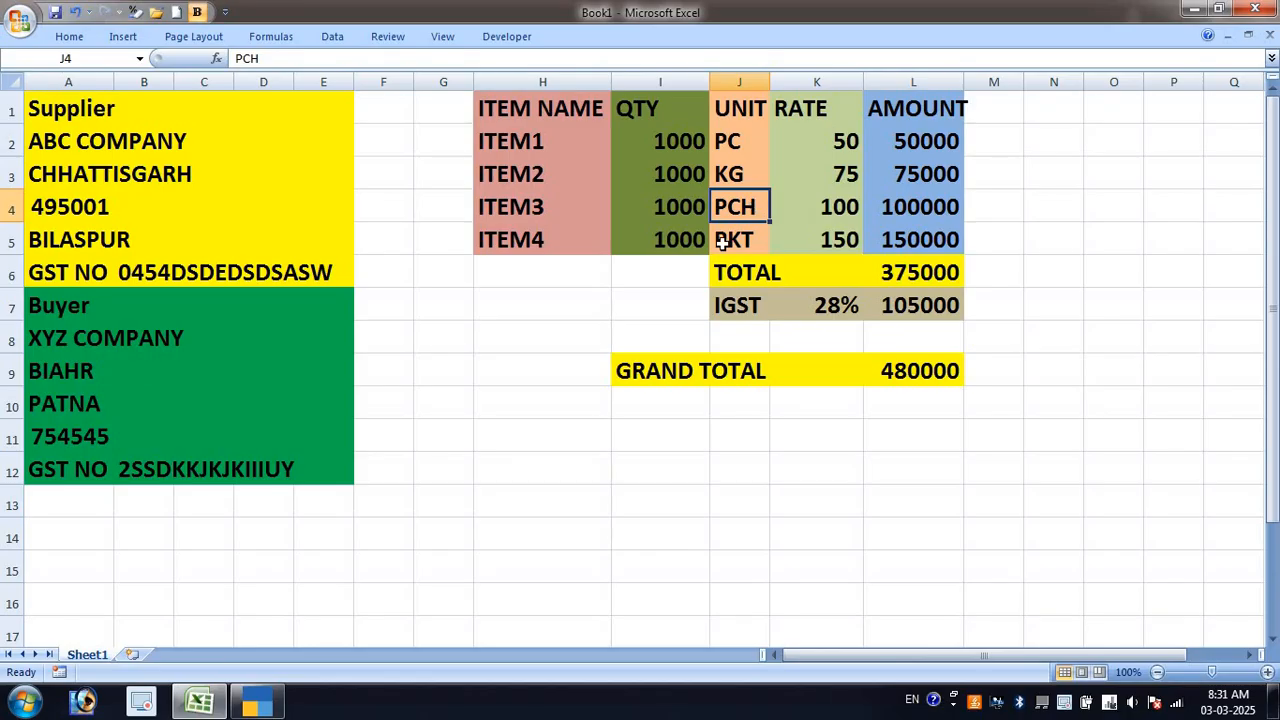
click(723, 243)
key(alt+Tab)
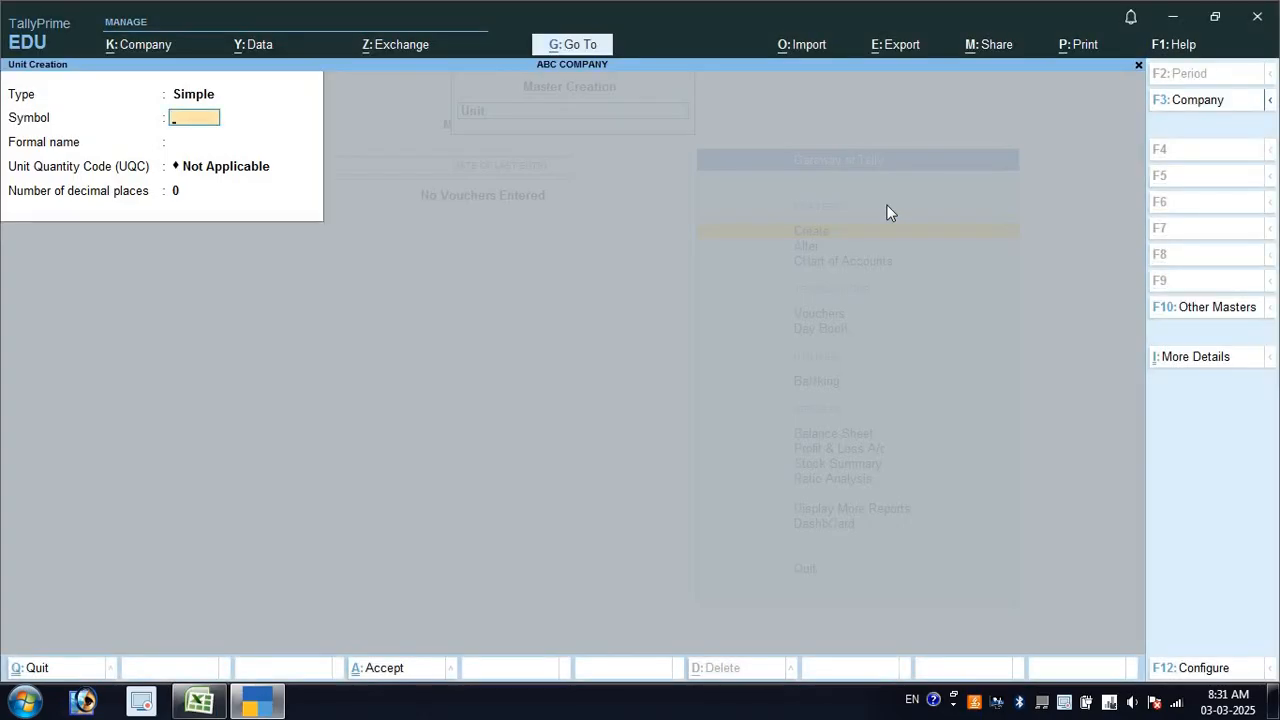
text(PKT)
key(Return)
key(Return)
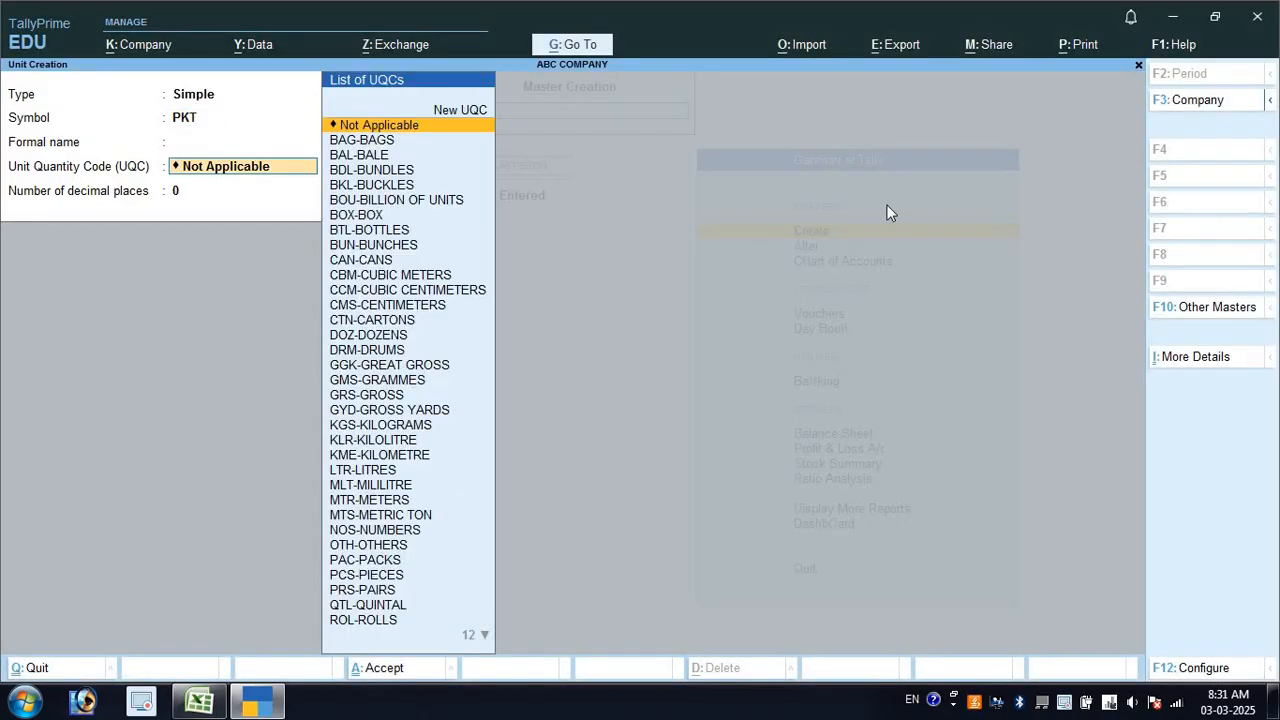
text(P)
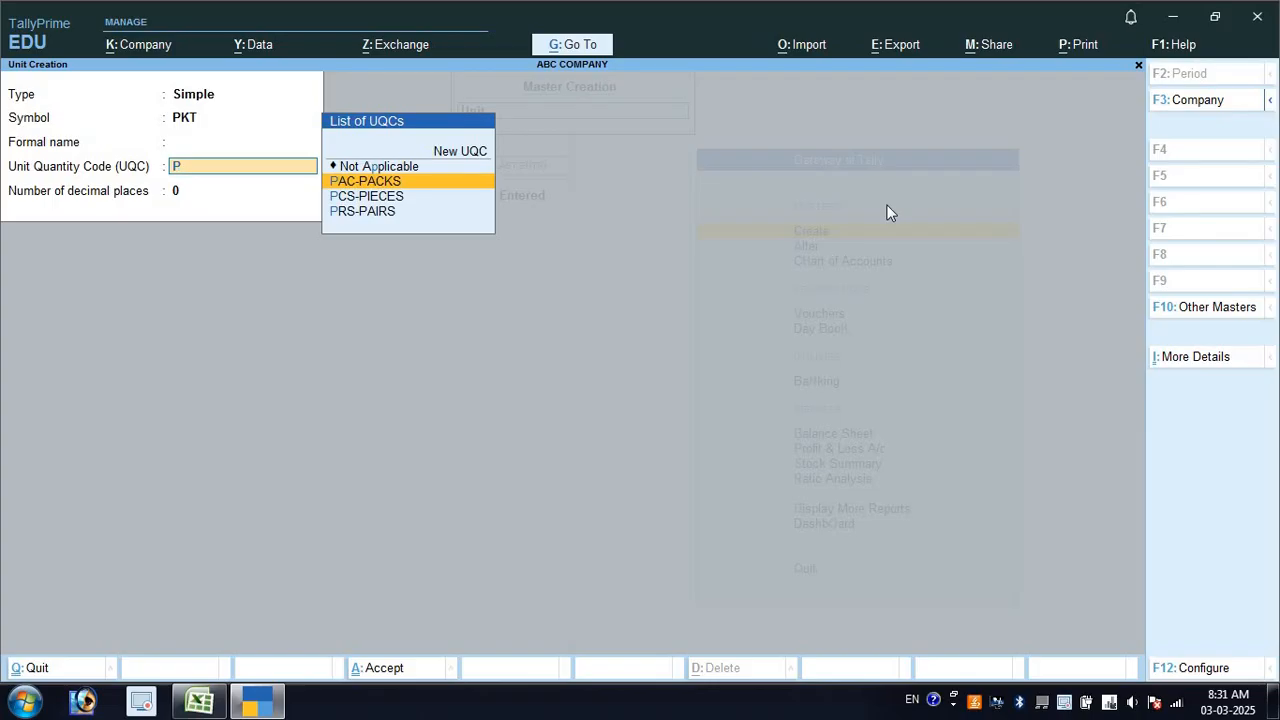
key(Return)
key(Return)
key(Return)
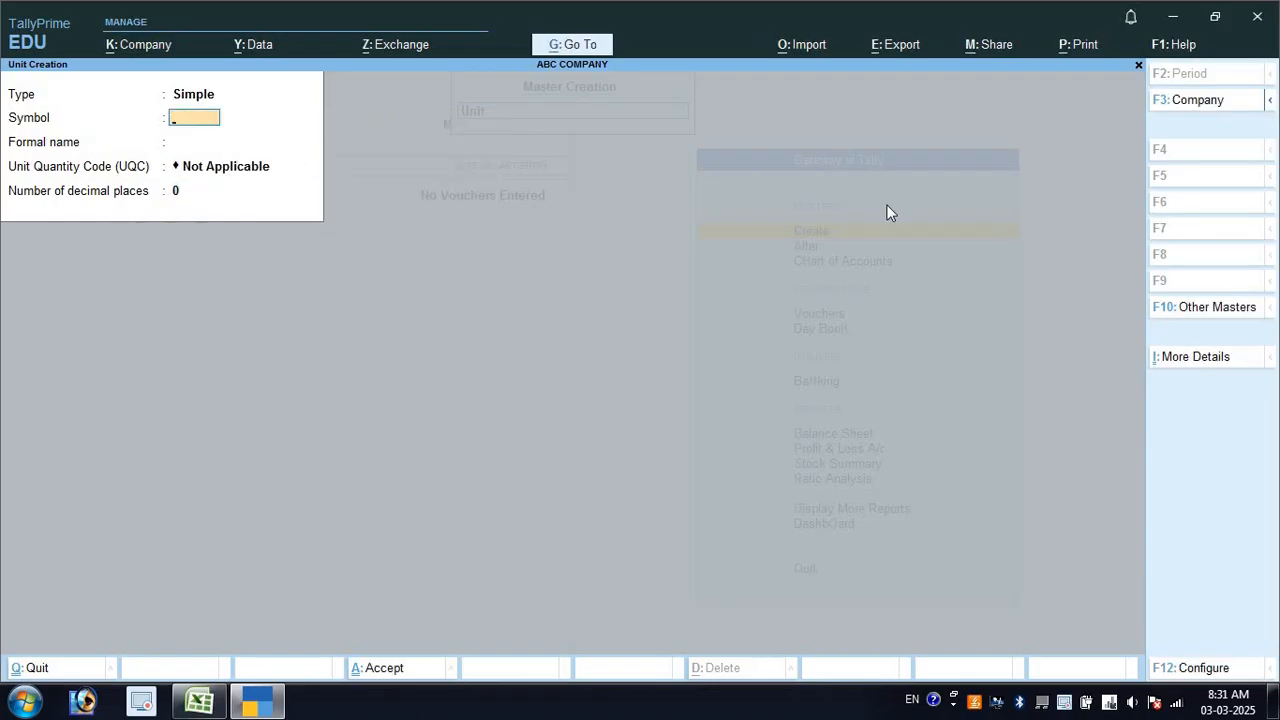
key(Escape)
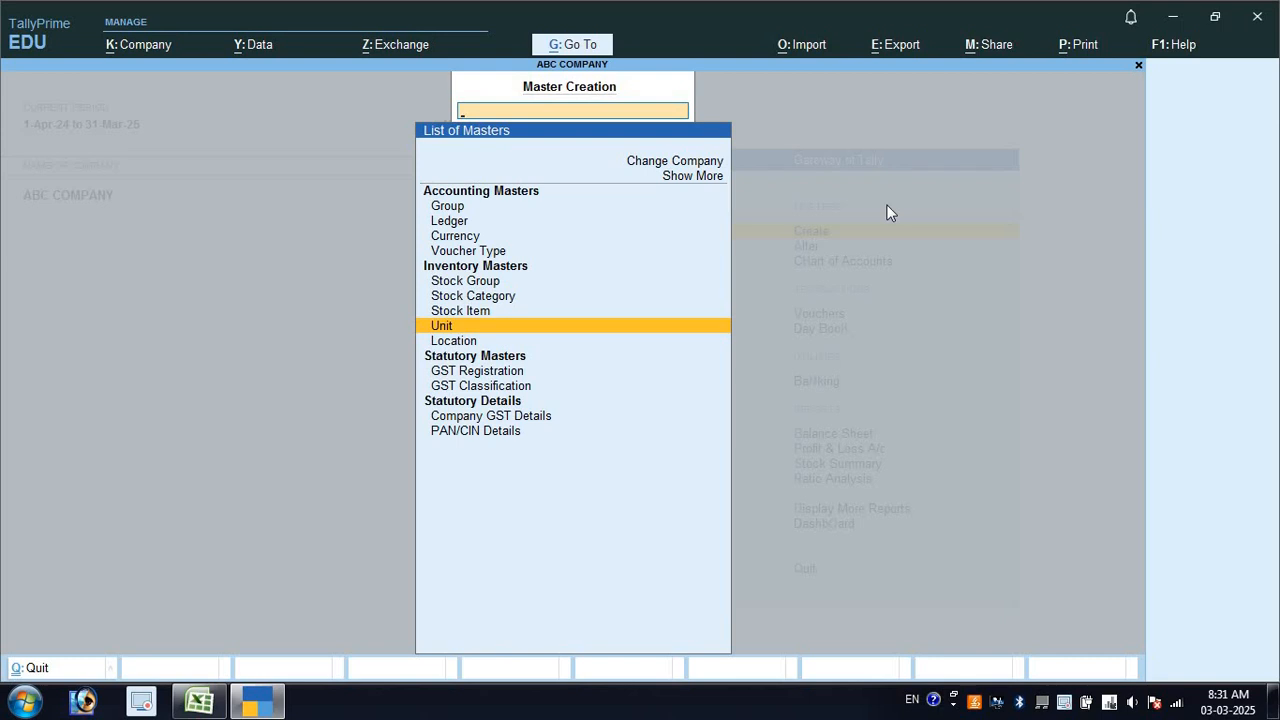
Start a new stock item named ITEM1
key(Up)
key(Return)
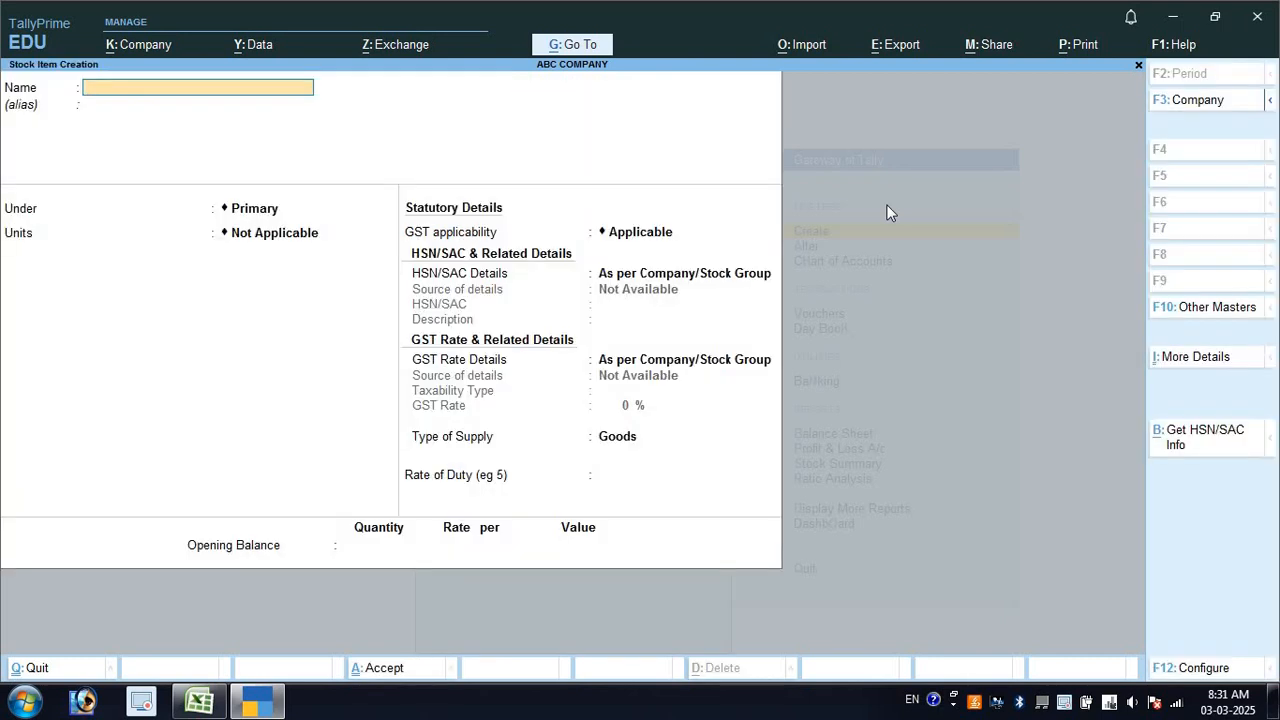
key(alt+Tab)
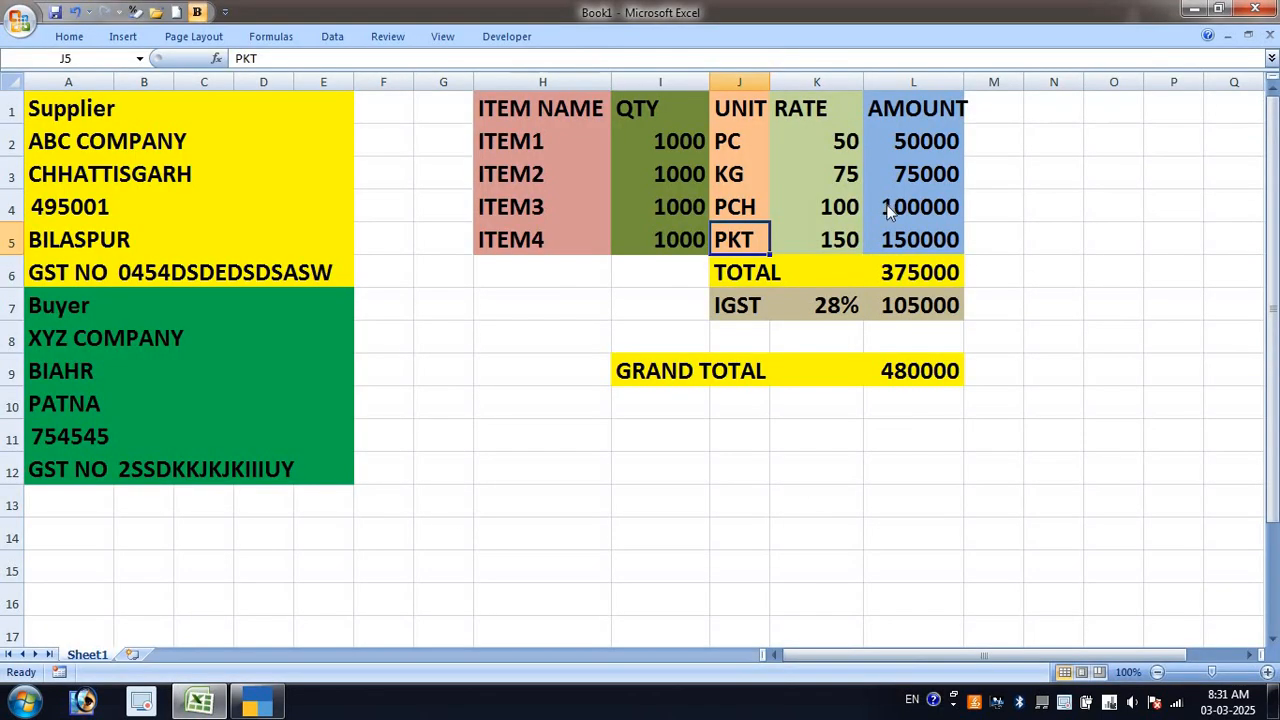
key(alt+Tab)
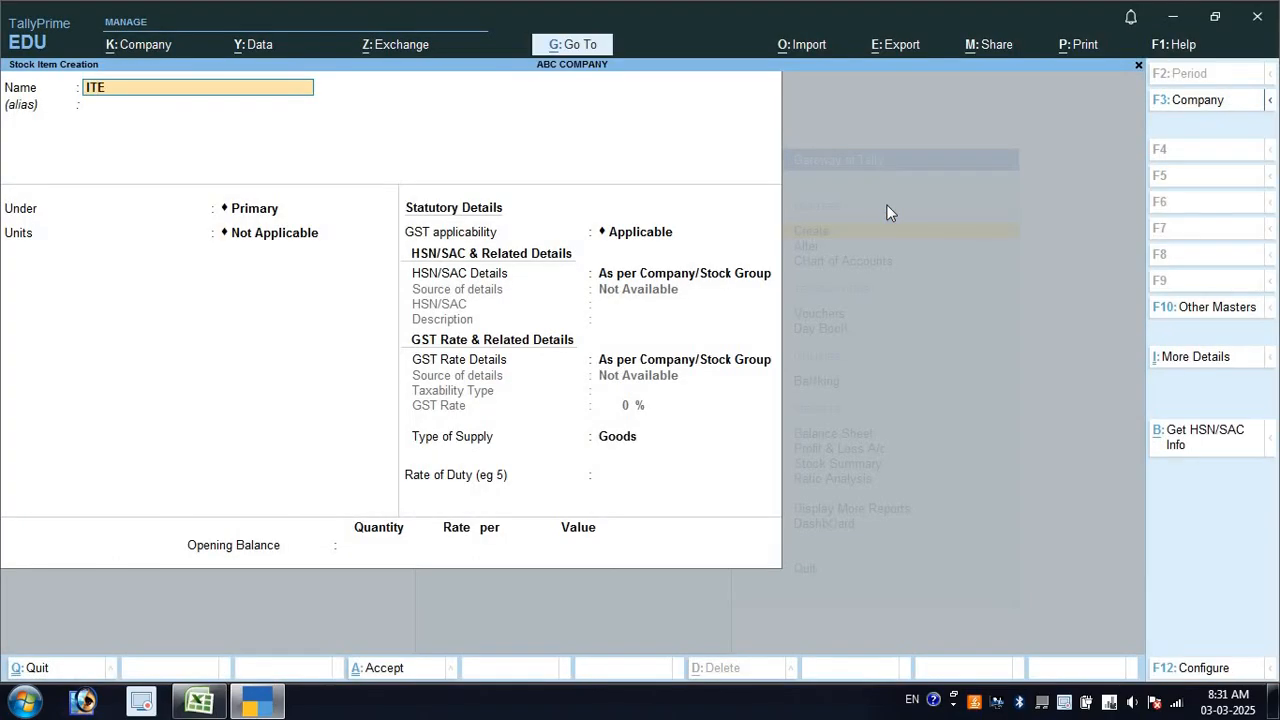
text(ITEM1)
key(Return)
Set ITEM1's unit to PC, replacing the KG chosen at first, after checking the spreadsheet
key(Return)
key(Return)
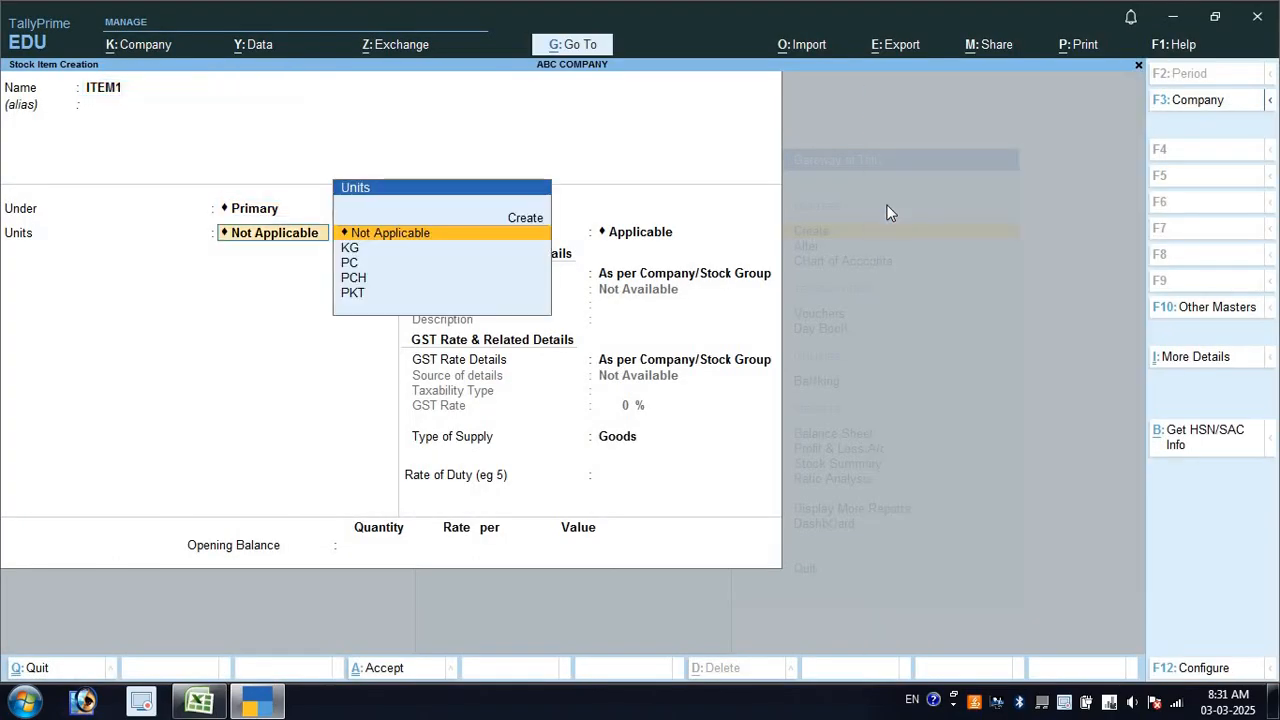
key(Down)
key(Return)
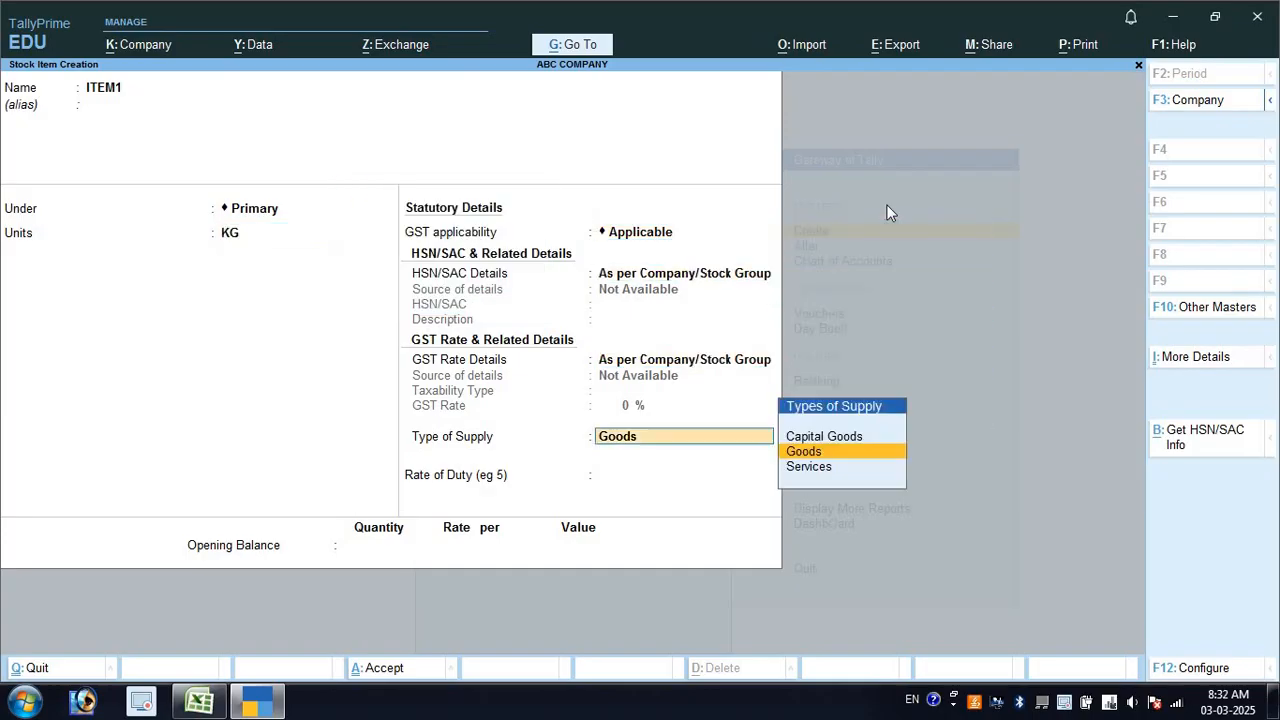
key(Return)
key(Return)
key(Return)
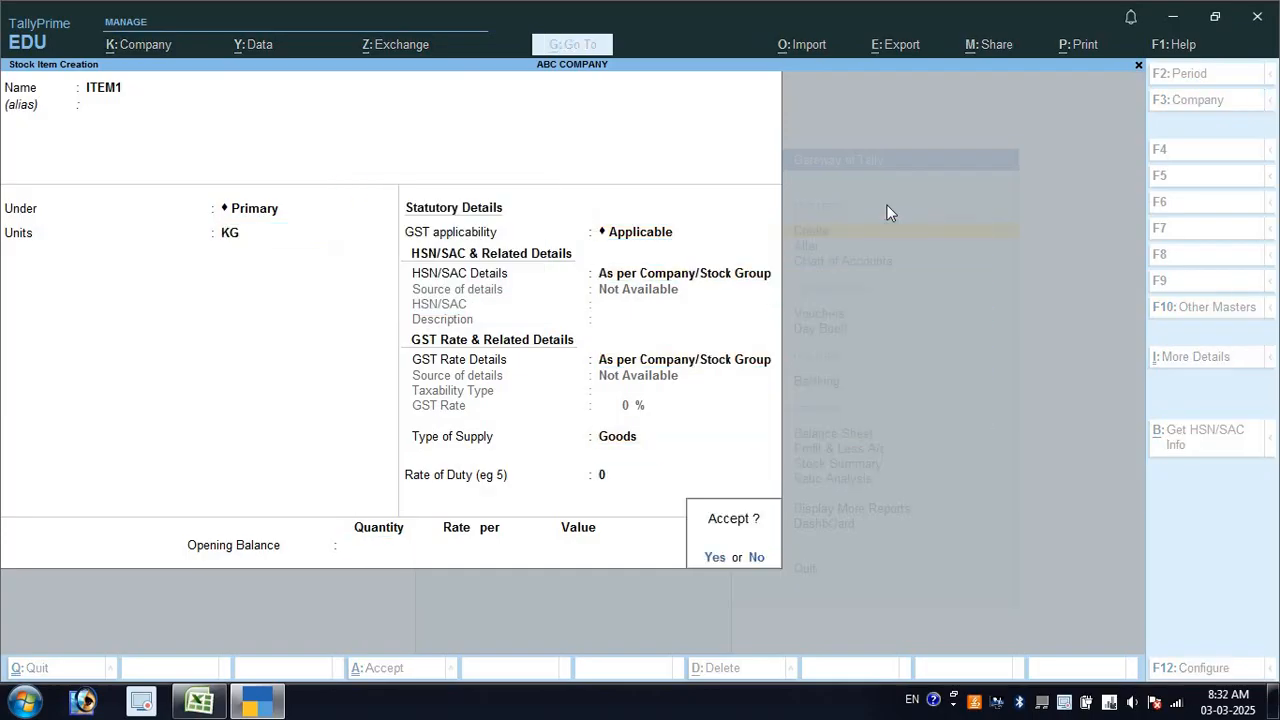
key(Escape)
key(BackSpace)
key(BackSpace)
key(BackSpace)
key(BackSpace)
key(BackSpace)
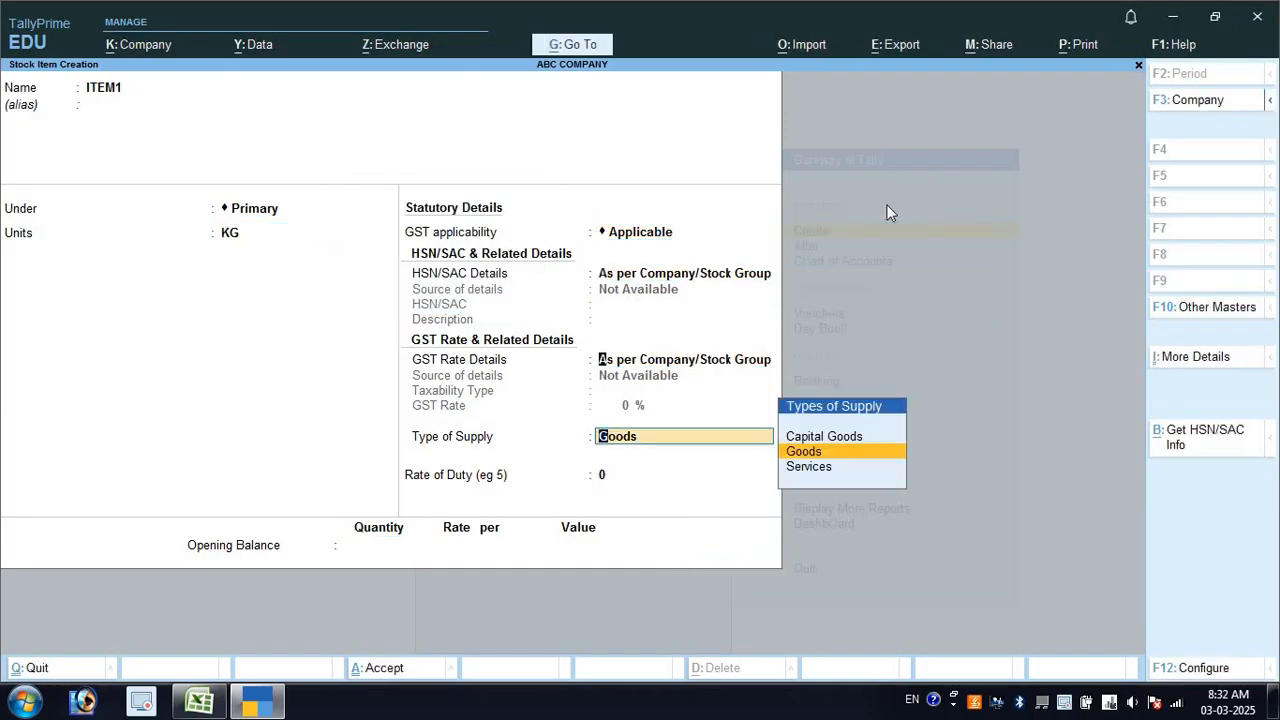
key(Return)
key(Return)
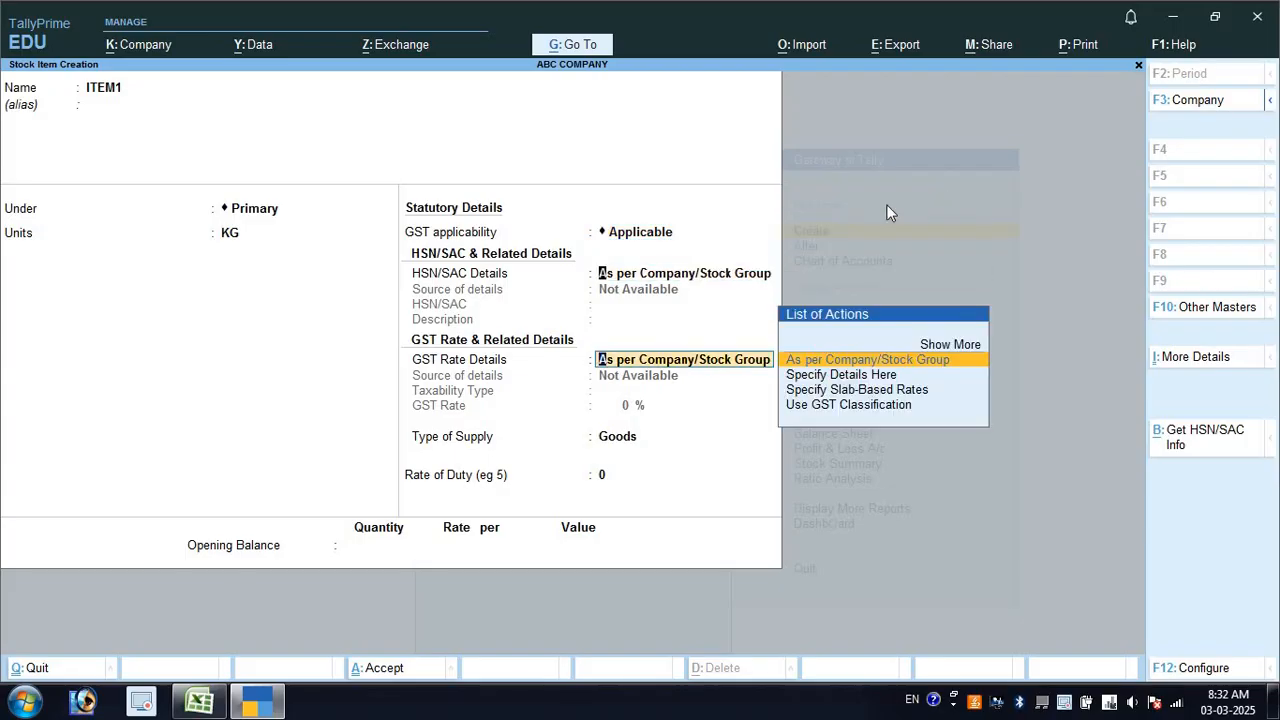
key(BackSpace)
key(BackSpace)
key(BackSpace)
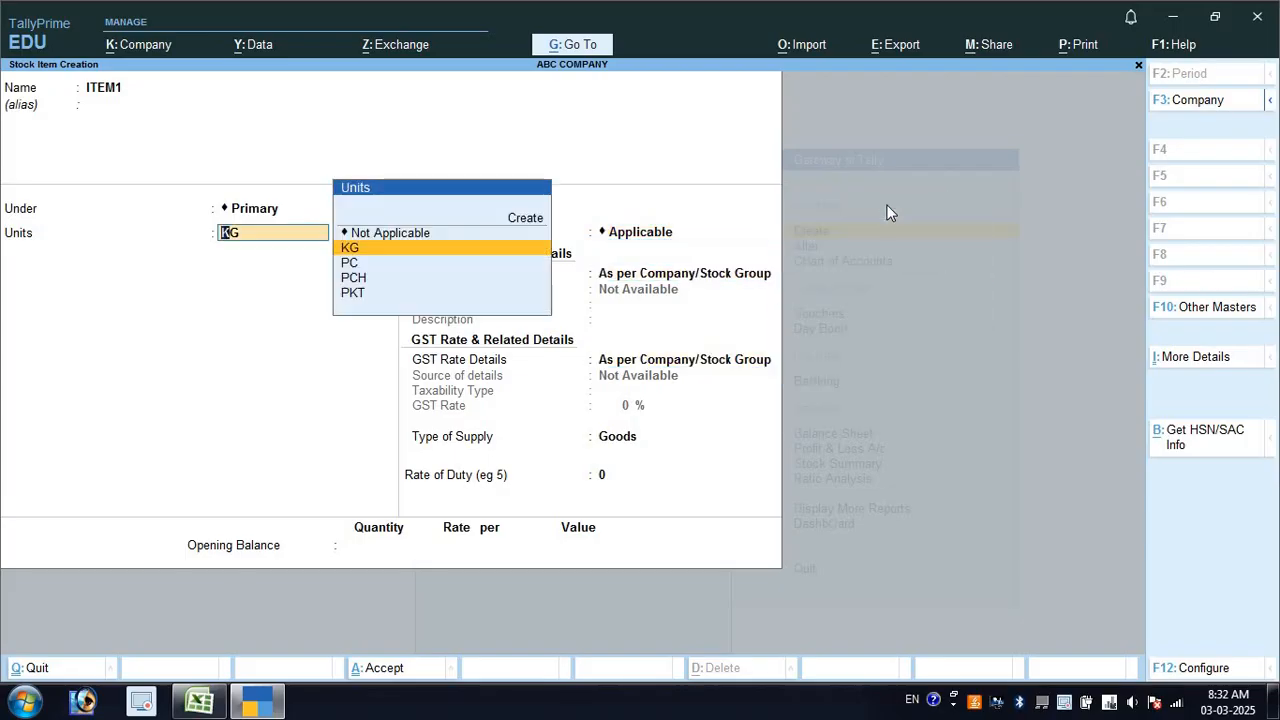
key(Down)
key(Return)
key(alt+Tab)
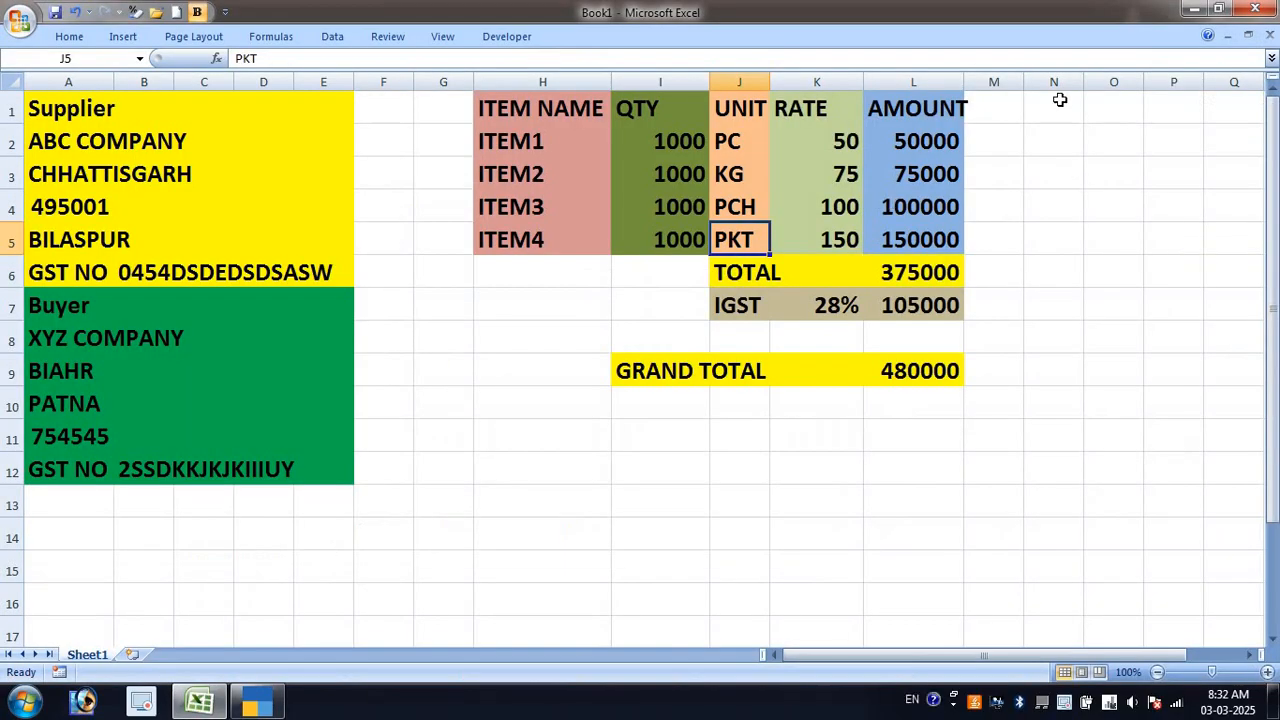
click(721, 148)
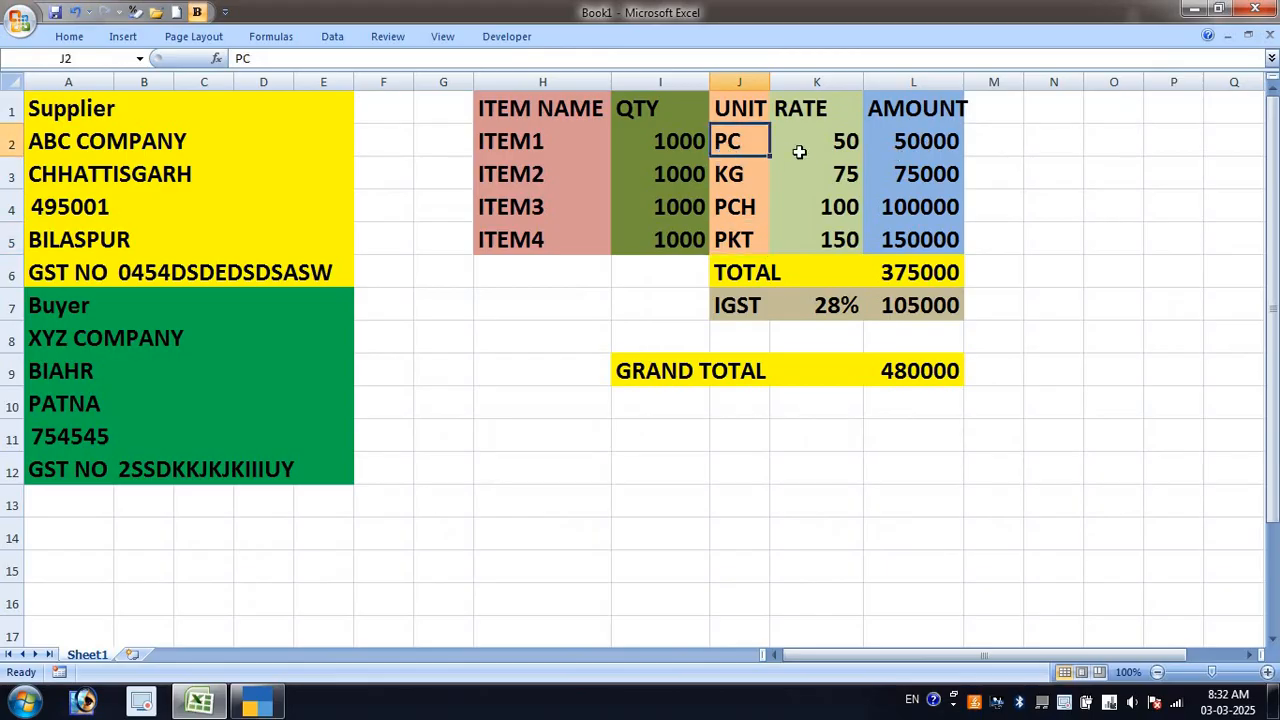
click(840, 309)
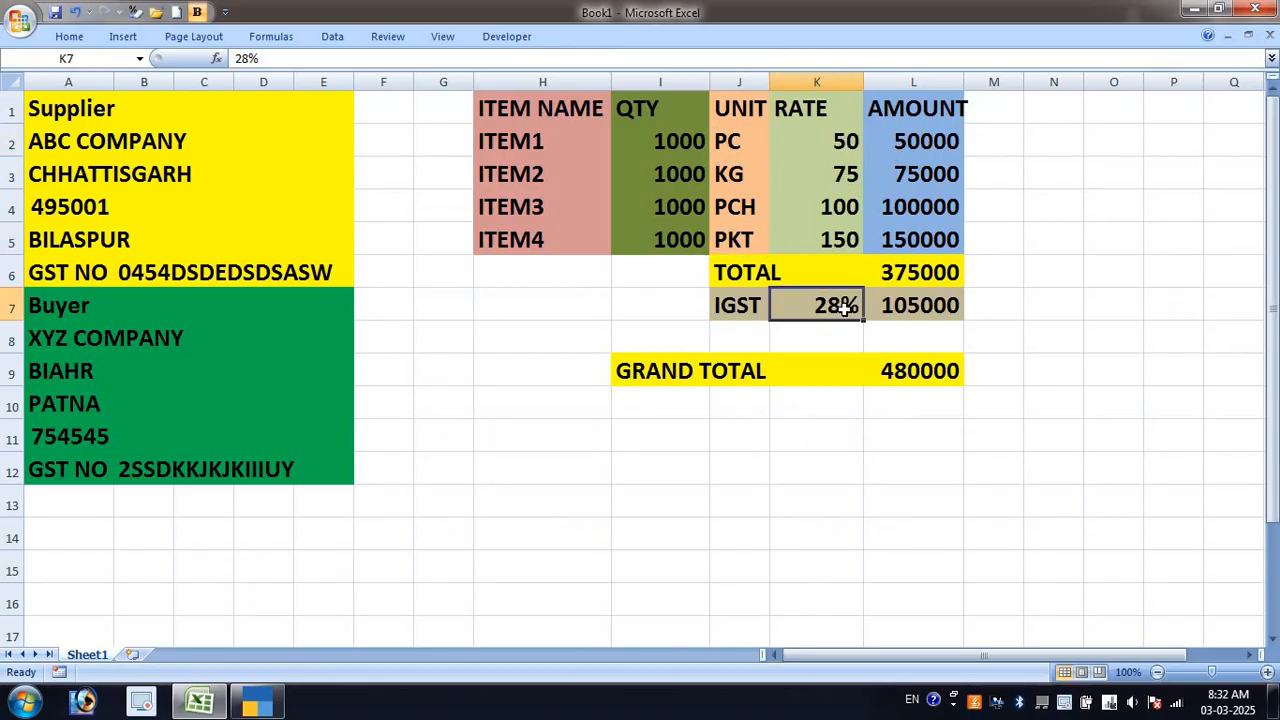
click(858, 143)
key(alt+Tab)
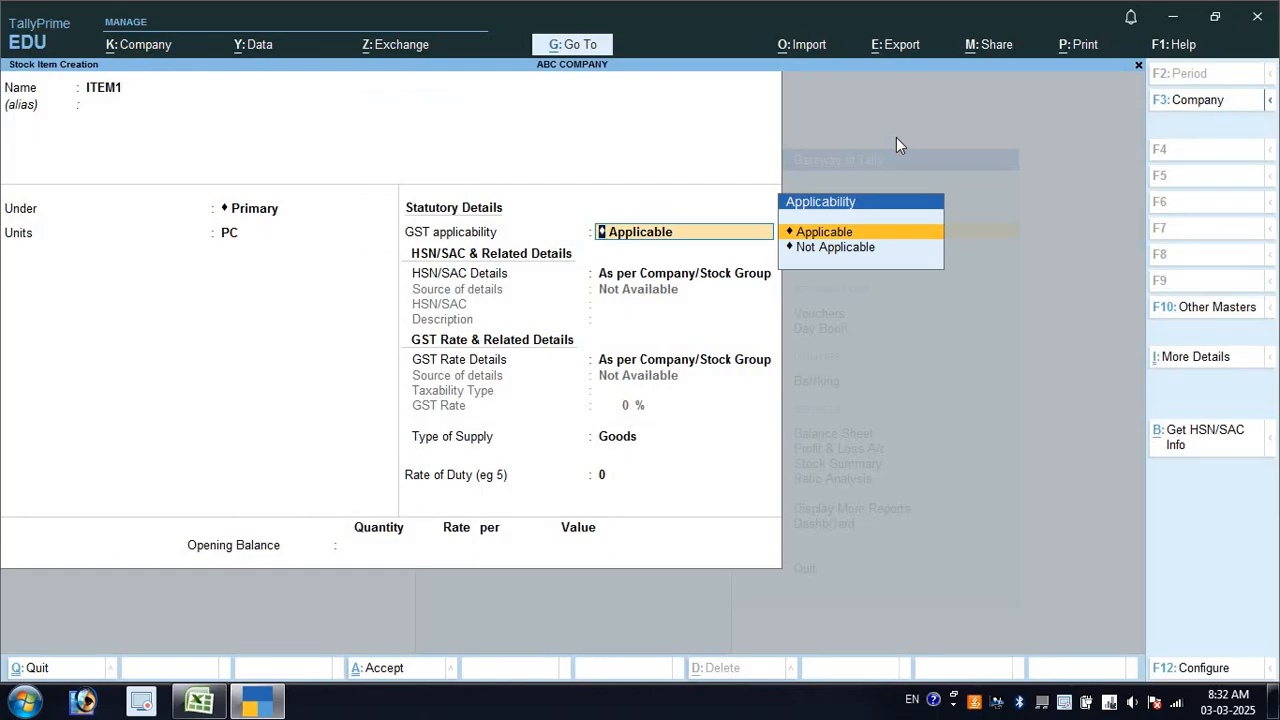
Specify ITEM1's GST rate details here as taxable at 28%, then save it
key(Return)
key(Return)
key(BackSpace)
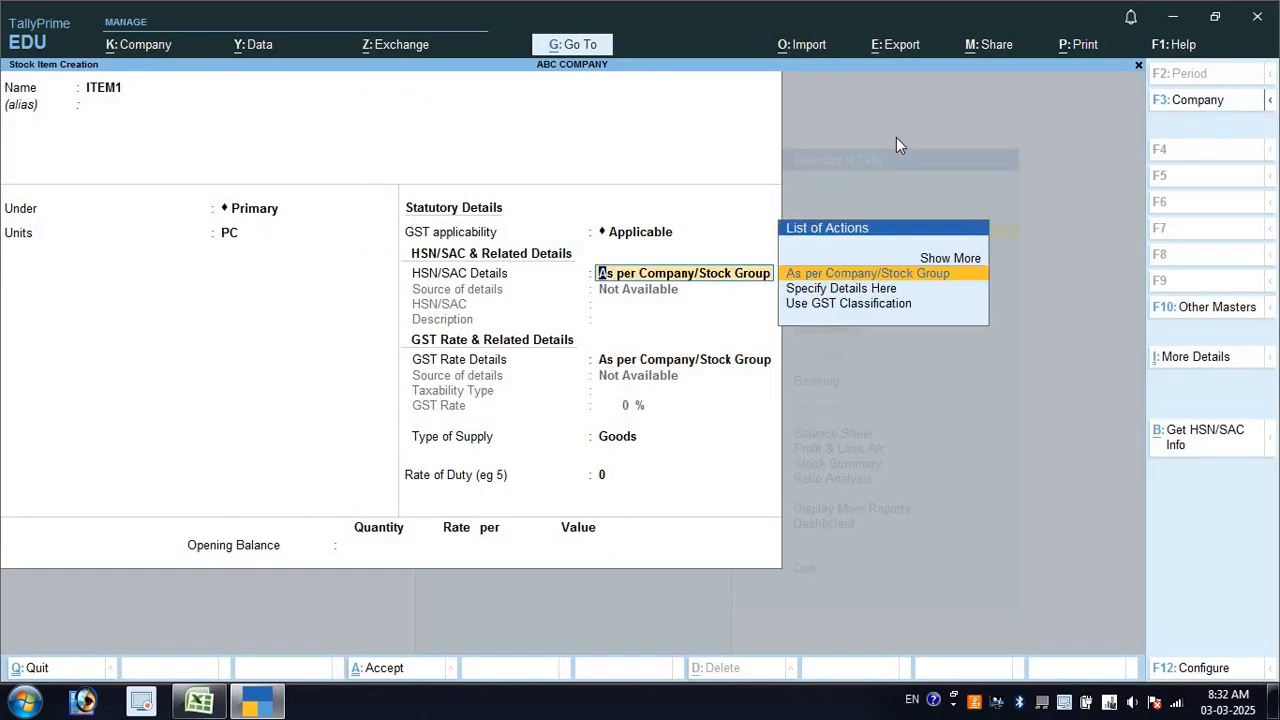
key(Down)
key(Down)
key(Up)
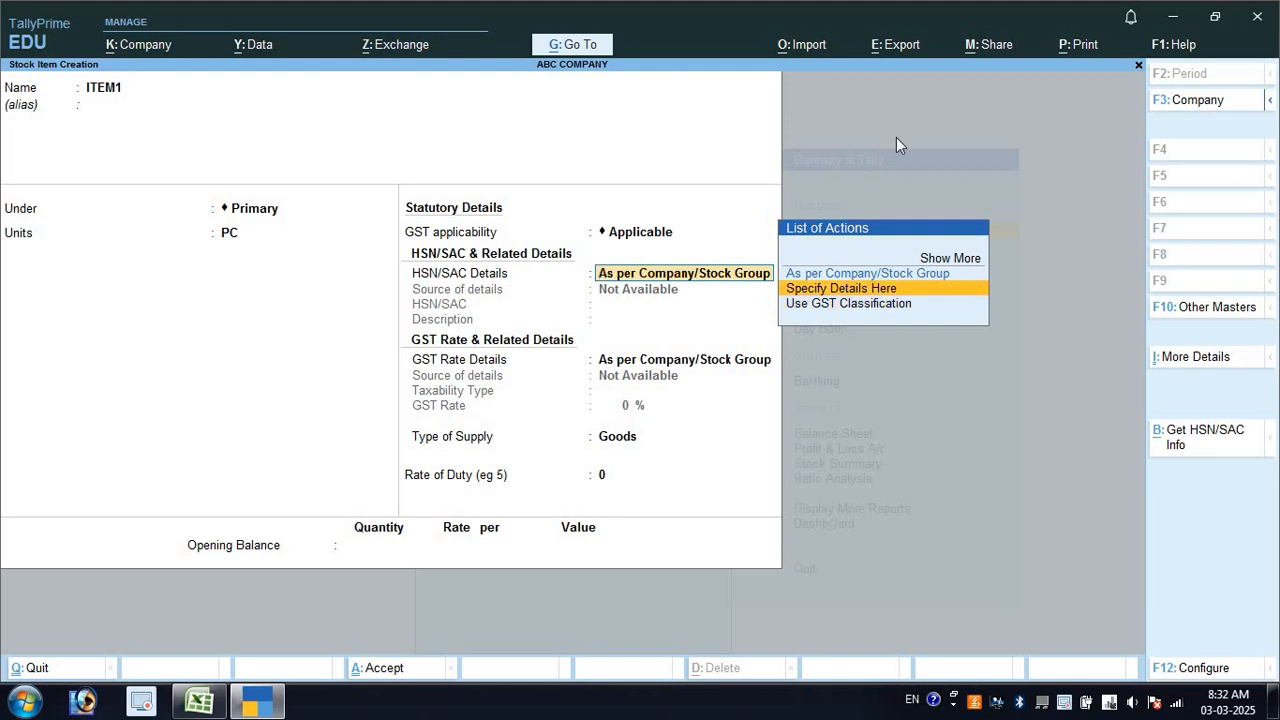
key(Up)
key(Return)
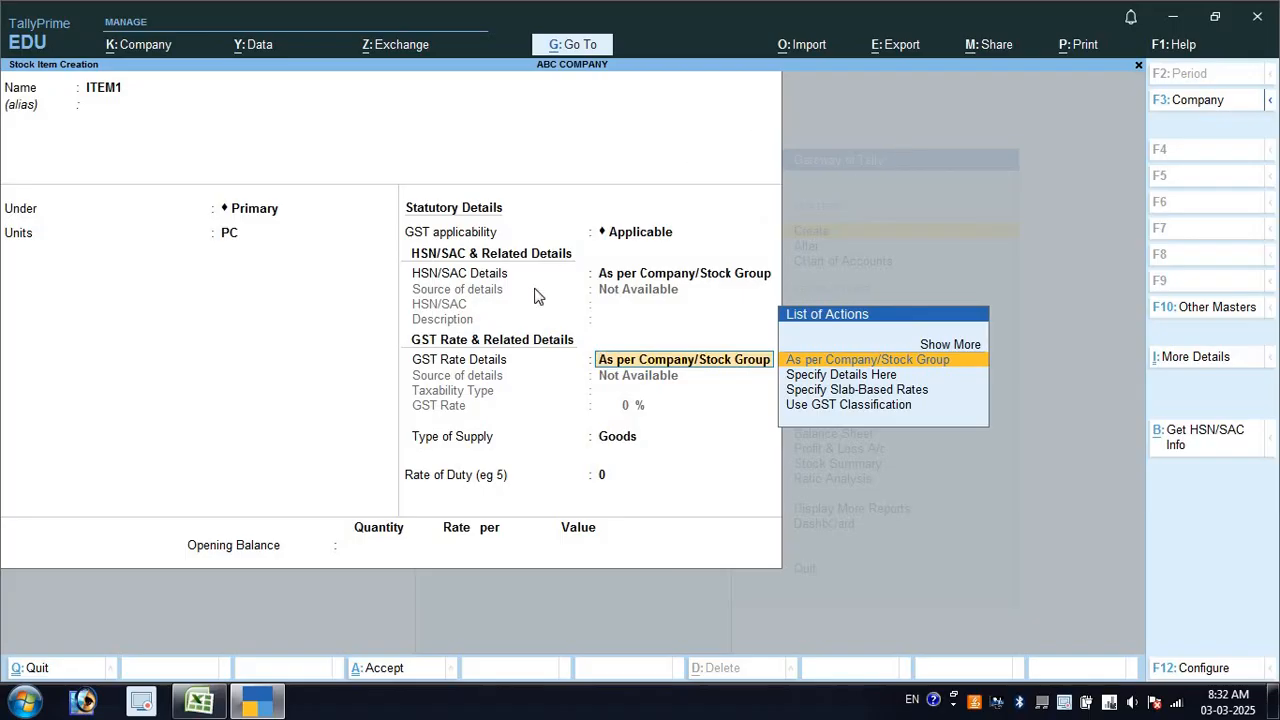
key(Down)
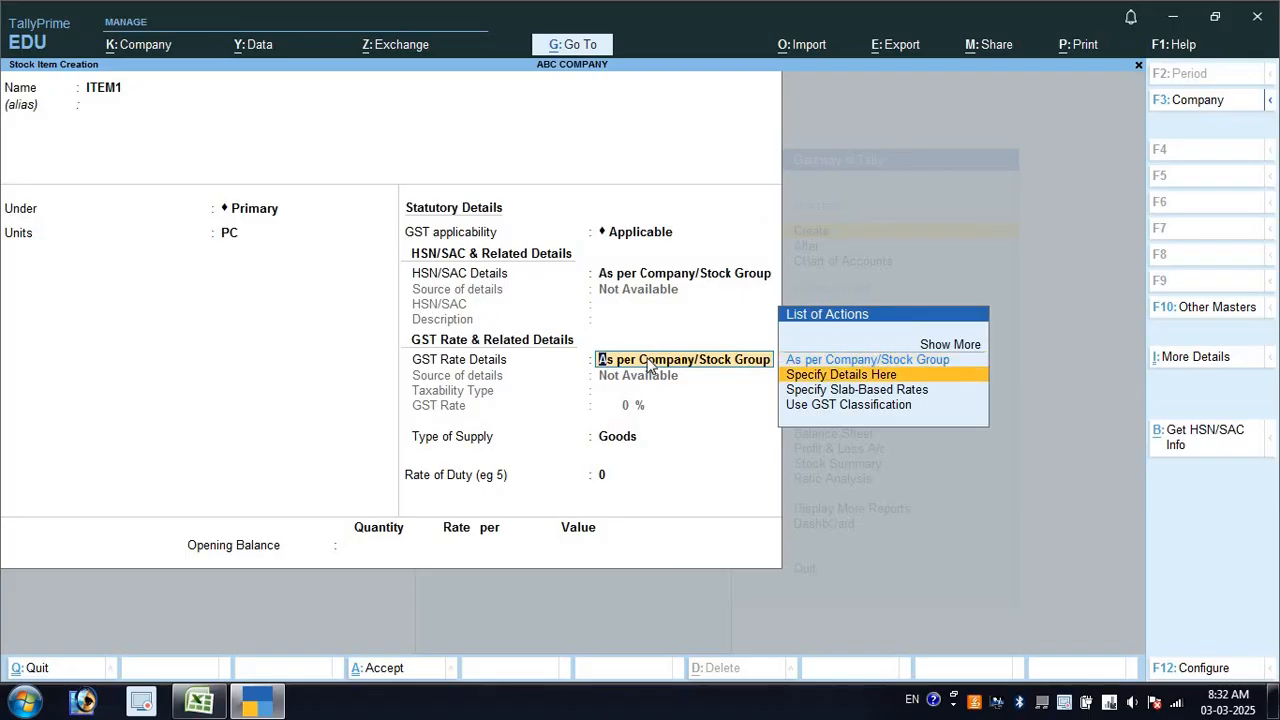
key(Return)
key(Return)
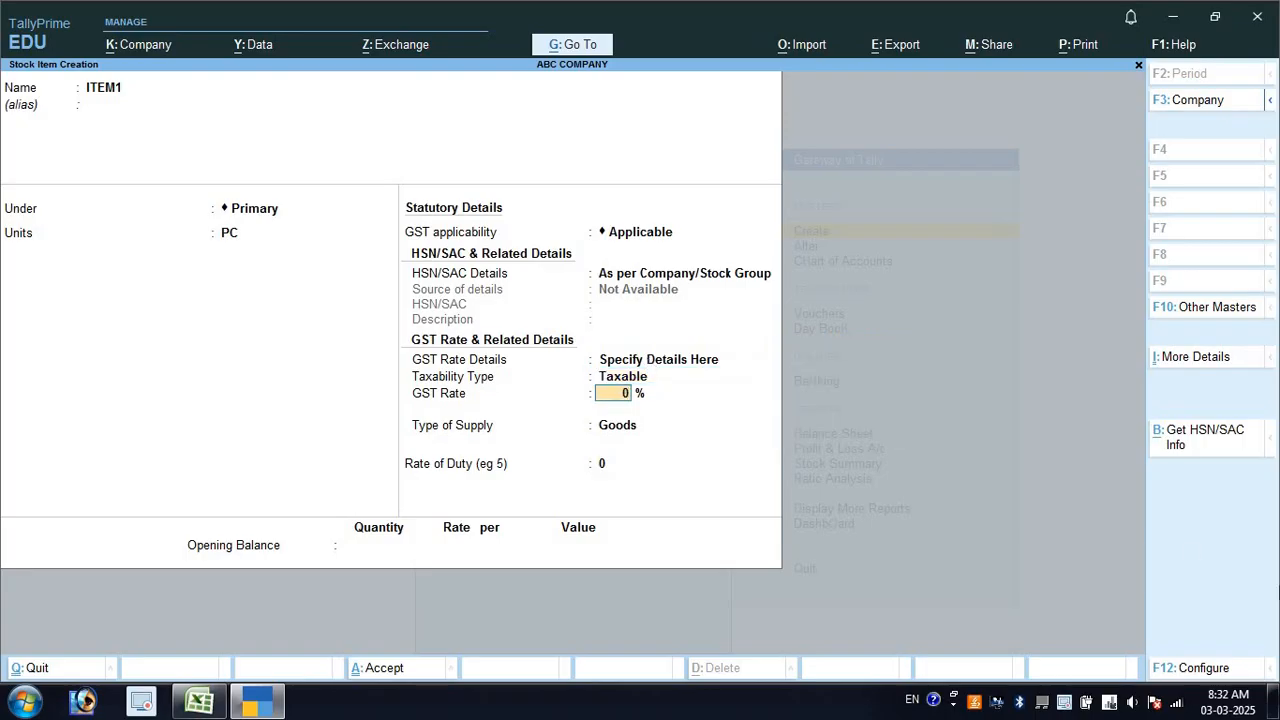
key(Return)
key(Return)
key(Return)
key(Return)
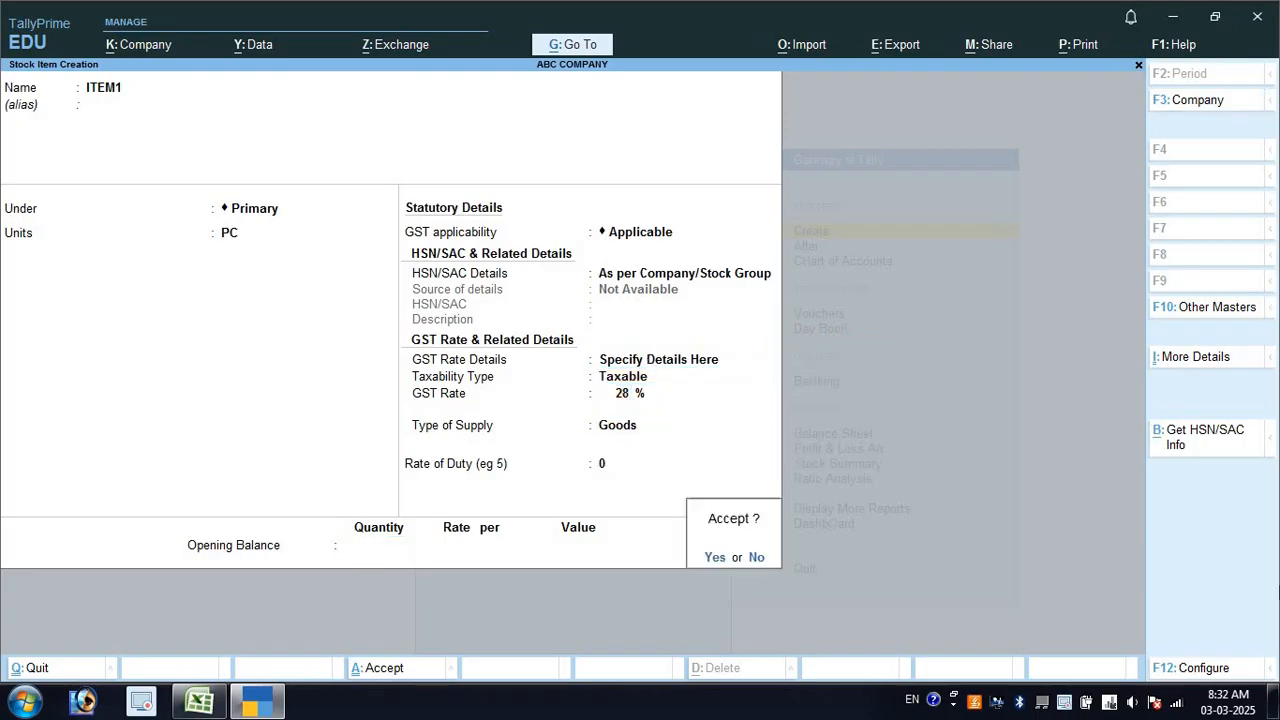
key(Return)
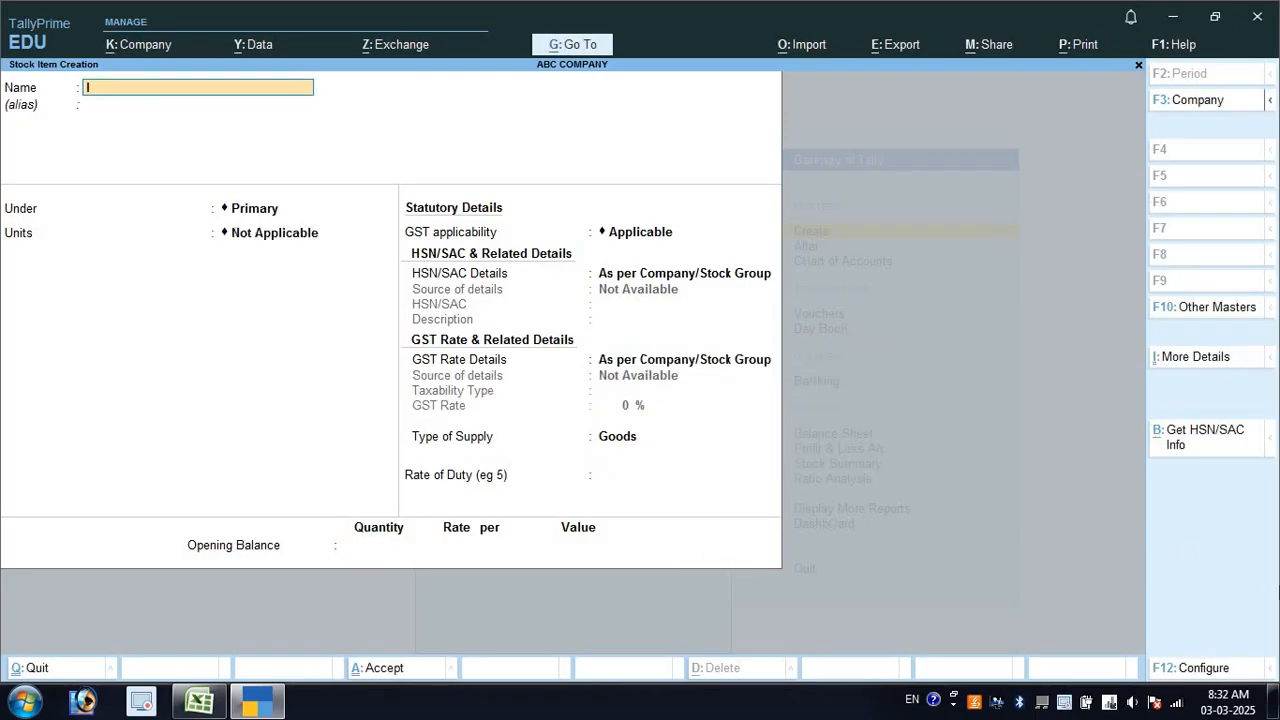
Name the new stock item ITEM2 under Primary with unit KG
text(ITEM2)
key(Return)
key(Return)
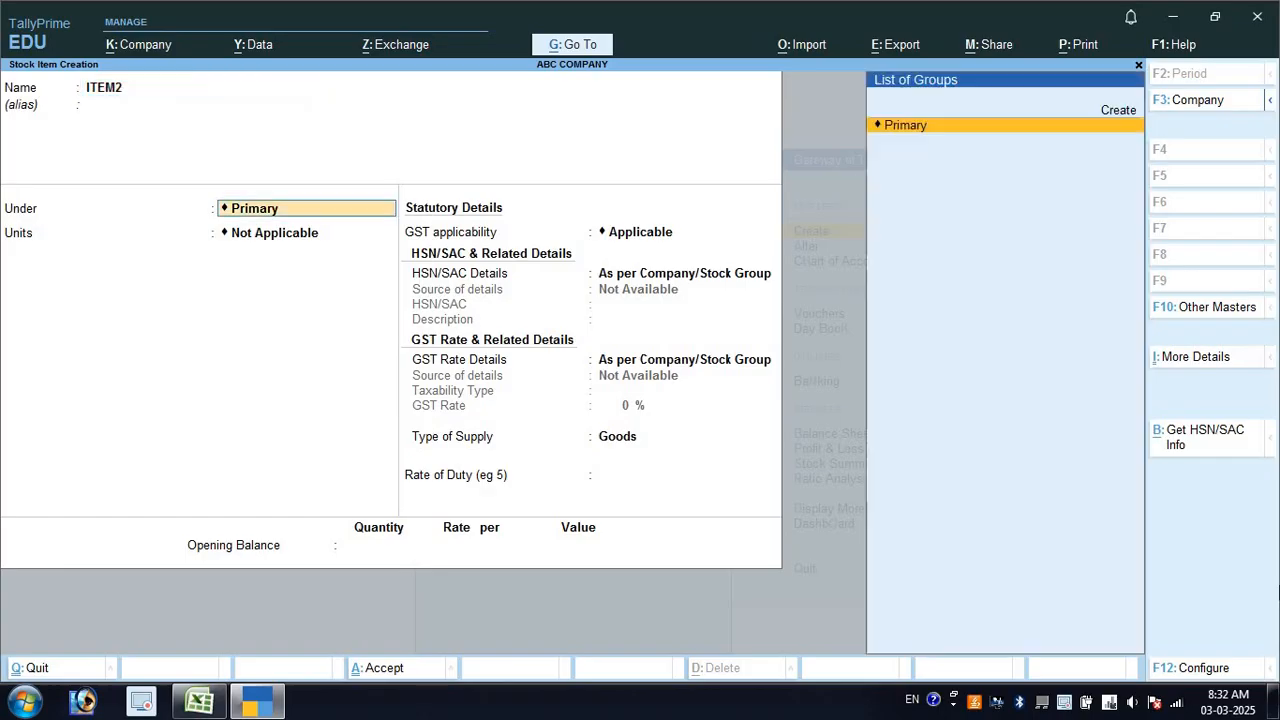
key(Return)
key(Down)
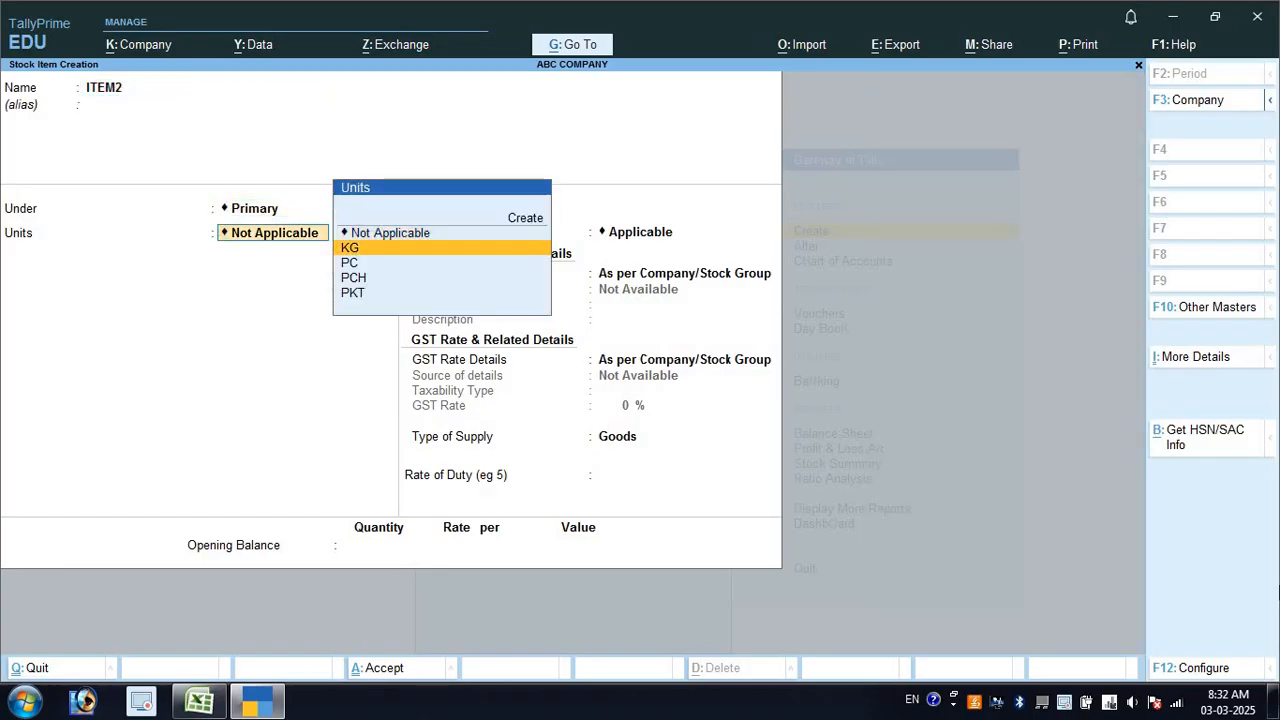
key(Down)
key(Up)
key(alt+Tab)
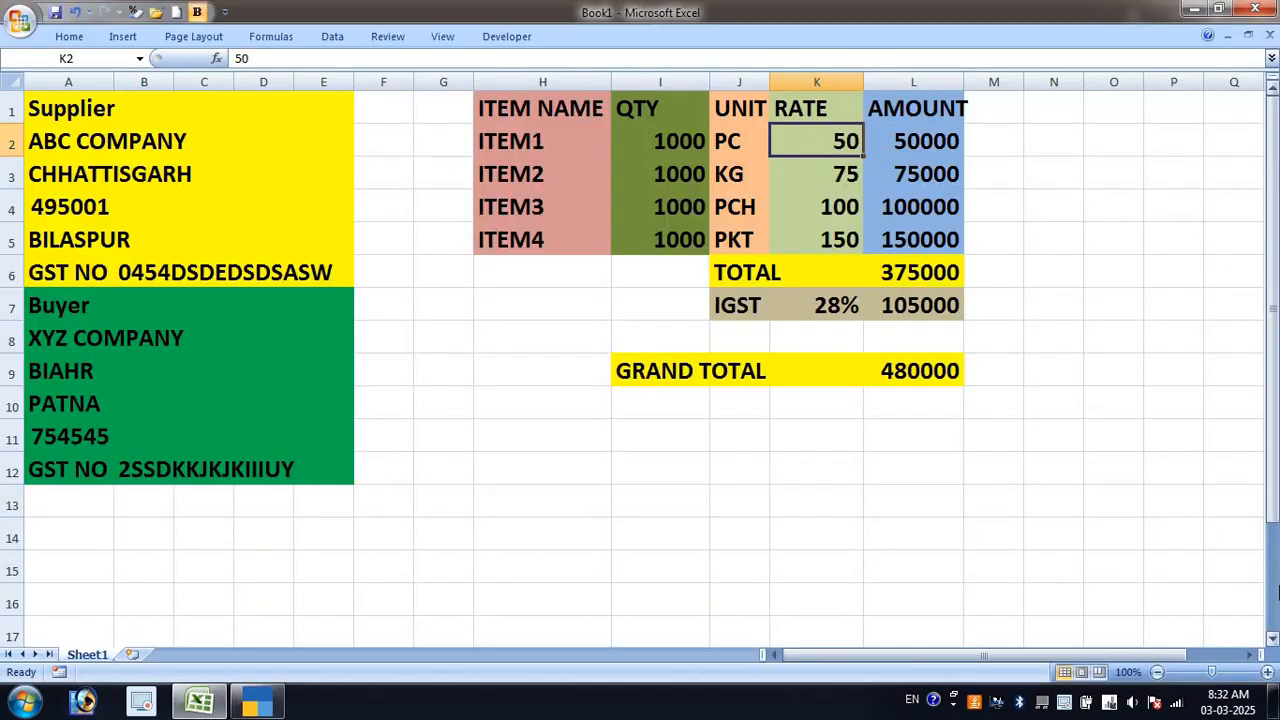
click(752, 172)
key(alt+Tab)
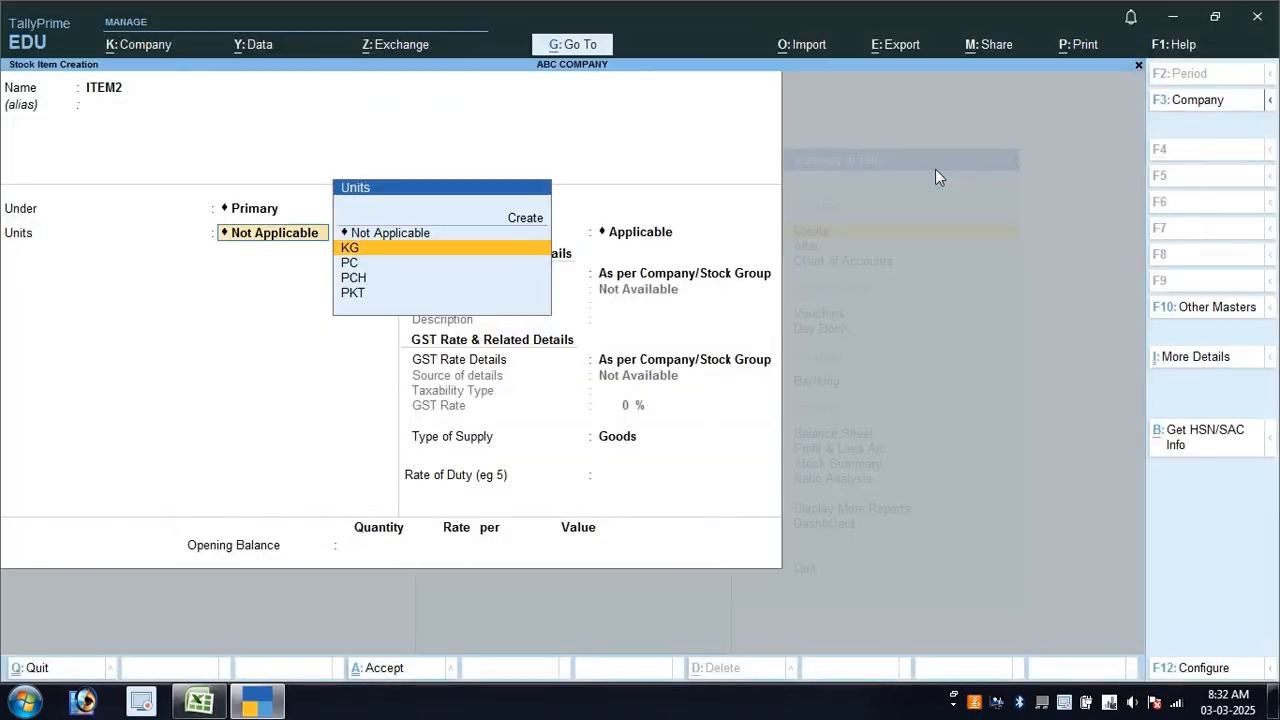
Specify ITEM2's GST details here as taxable at 28%, correcting 25 to 28, and save
key(Return)
key(Return)
key(Return)
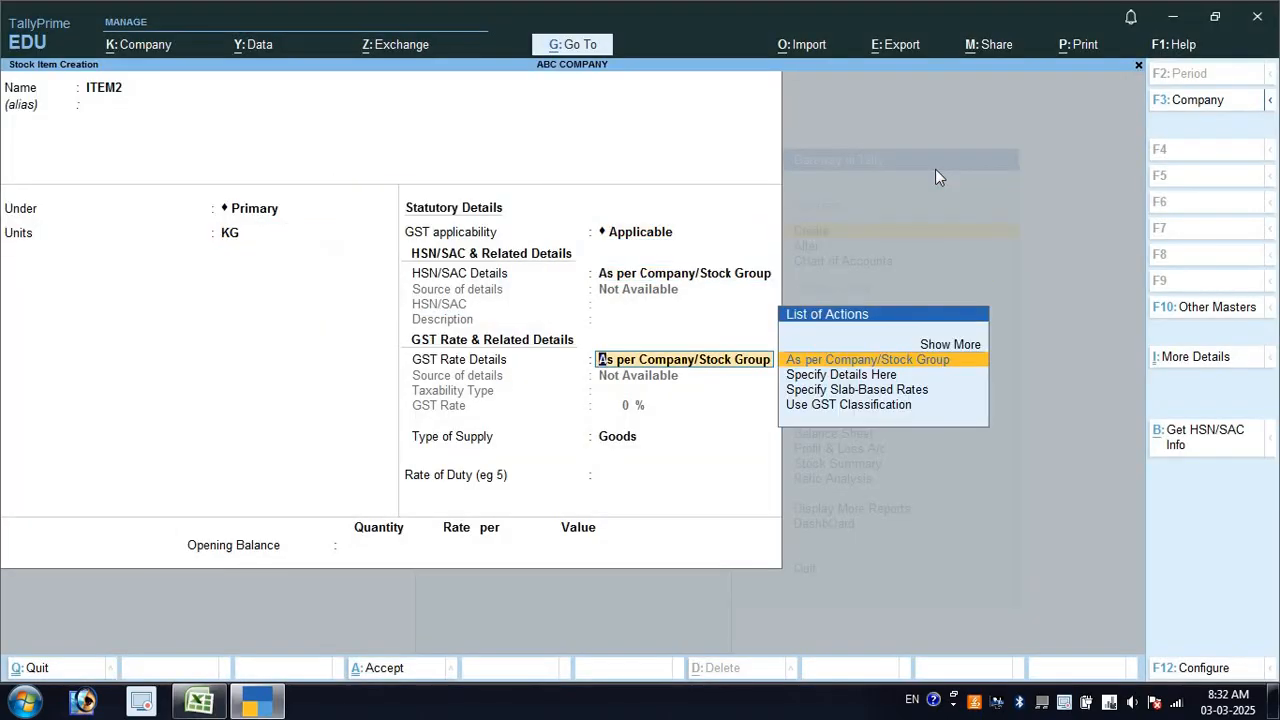
key(Down)
key(Return)
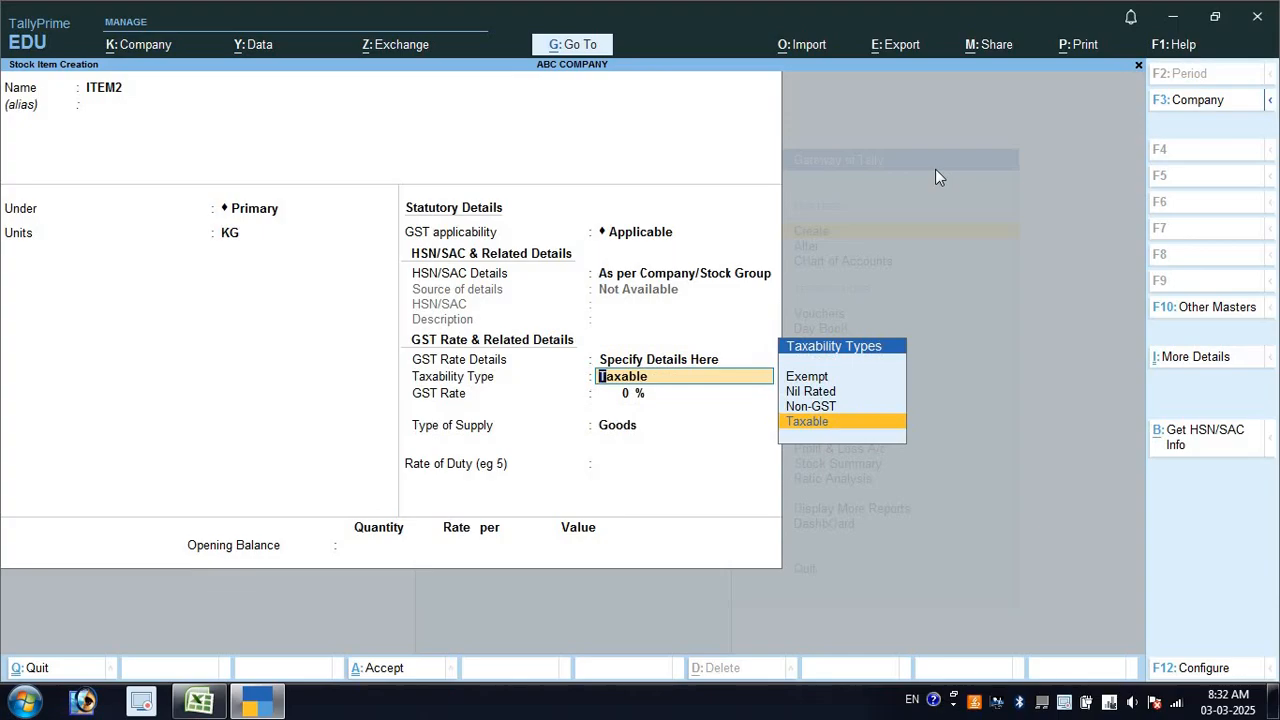
key(Return)
text(25)
key(Return)
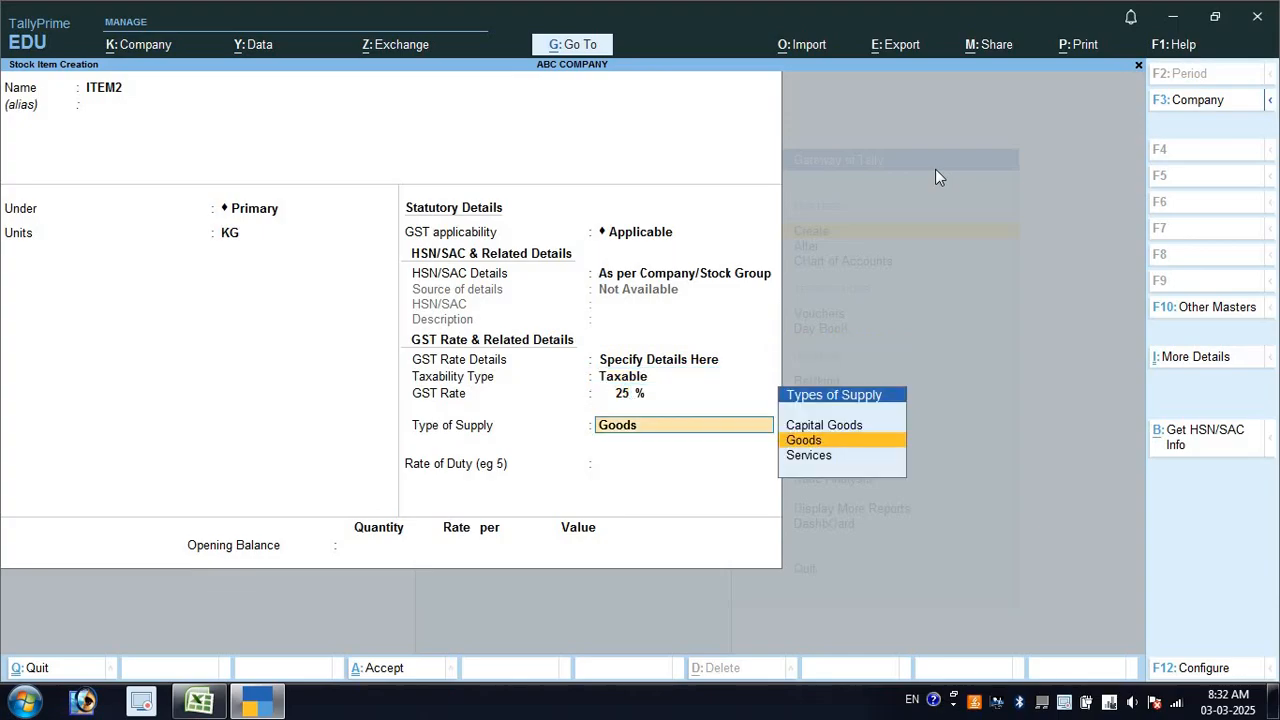
key(BackSpace)
key(BackSpace)
text(8)
key(Return)
key(Return)
key(Return)
key(Return)
key(Return)
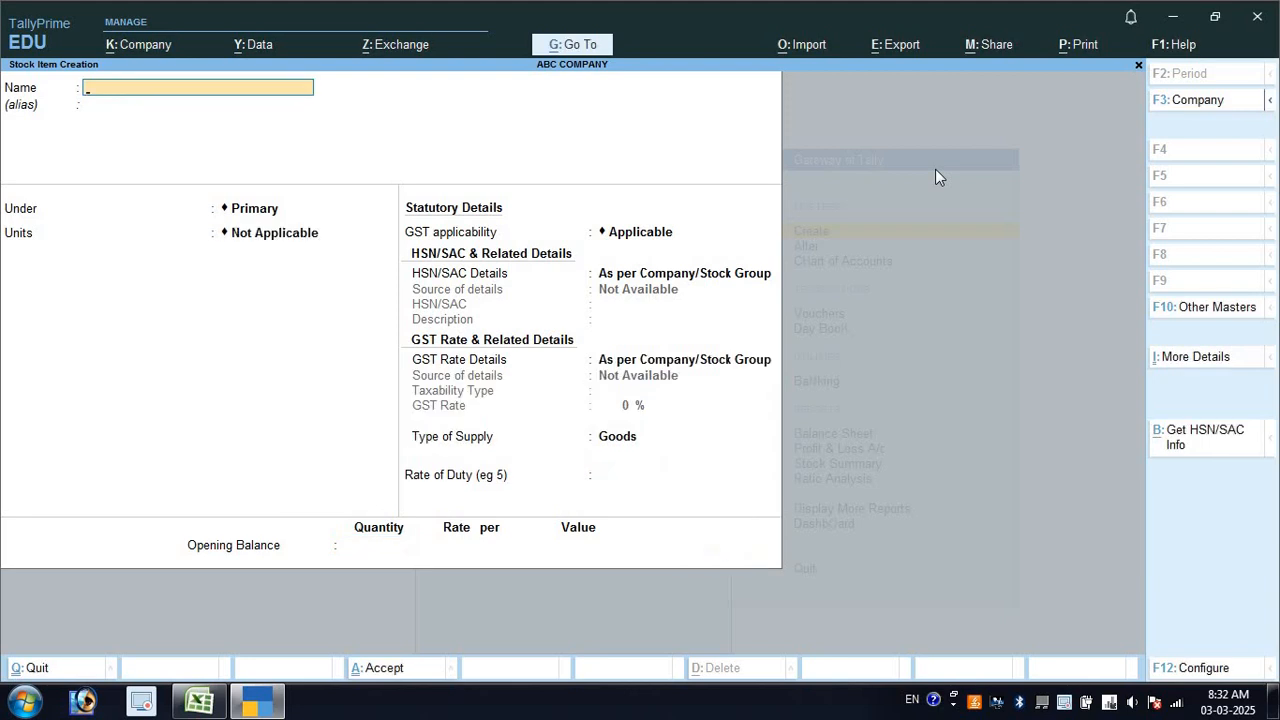
Name the stock item ITEM3 under Primary with unit PCH
text(ITEM2)
key(Return)
key(alt+Tab)
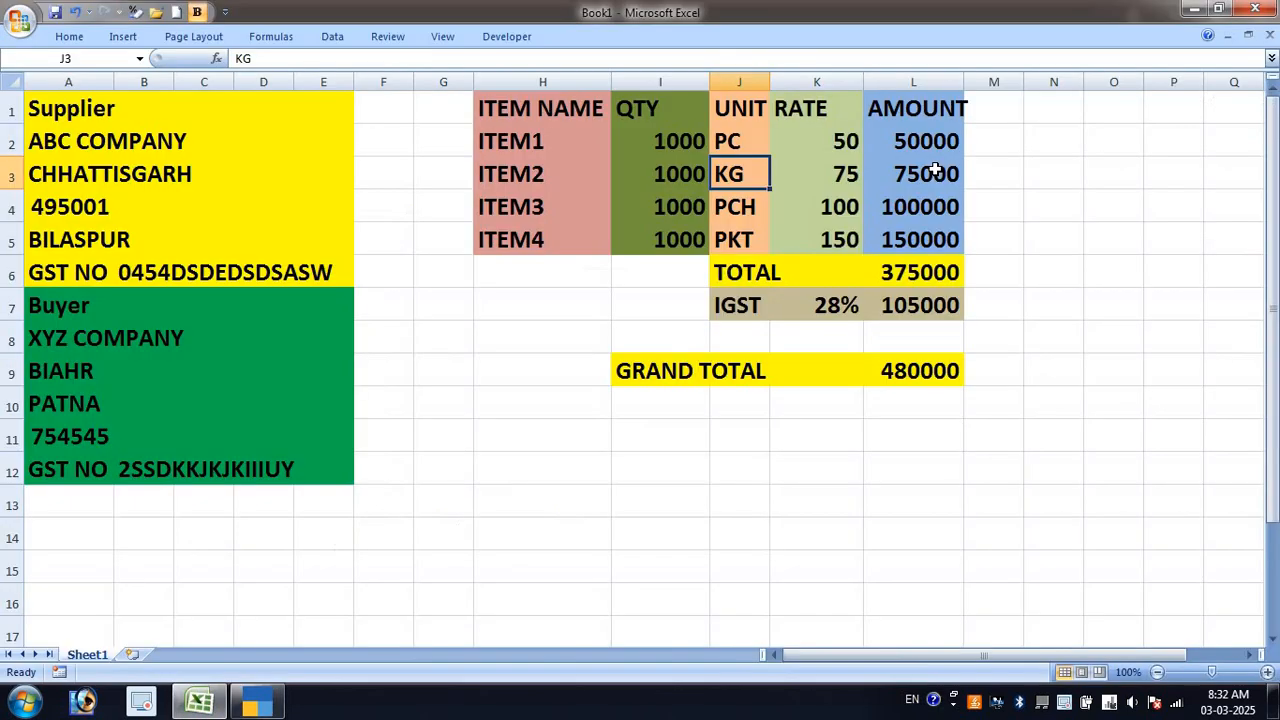
click(749, 206)
key(Right)
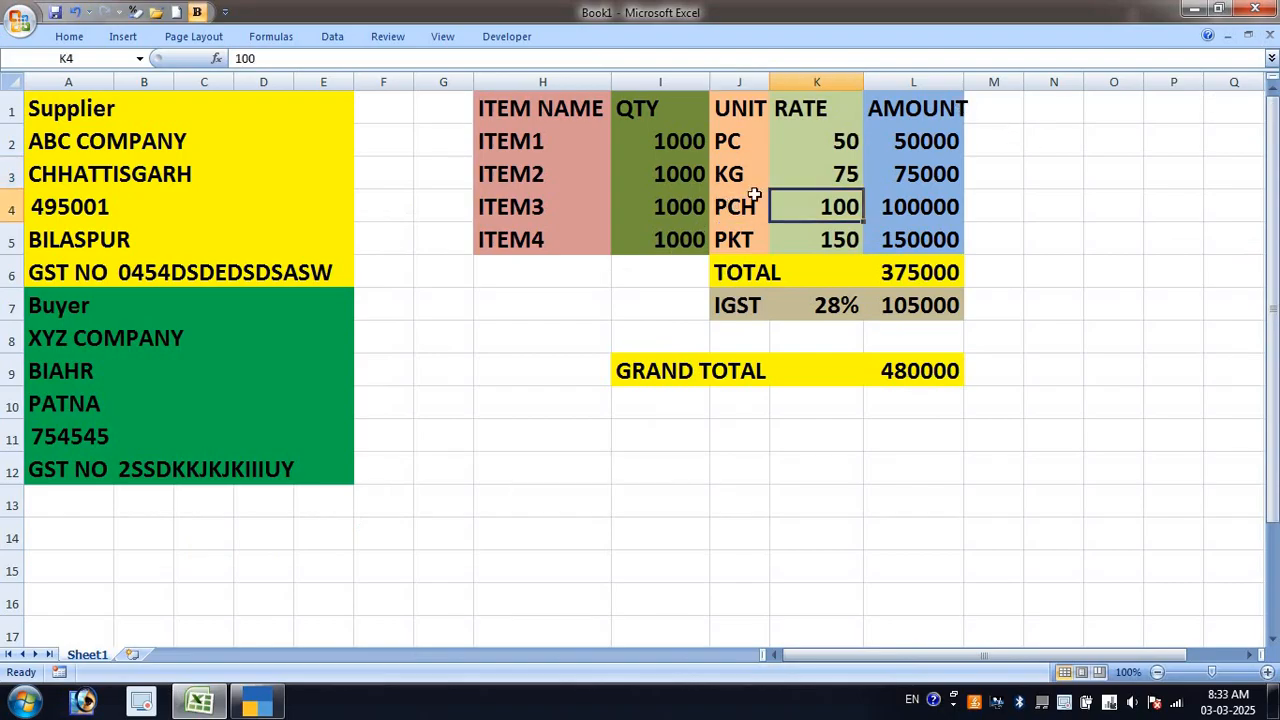
key(alt+Tab)
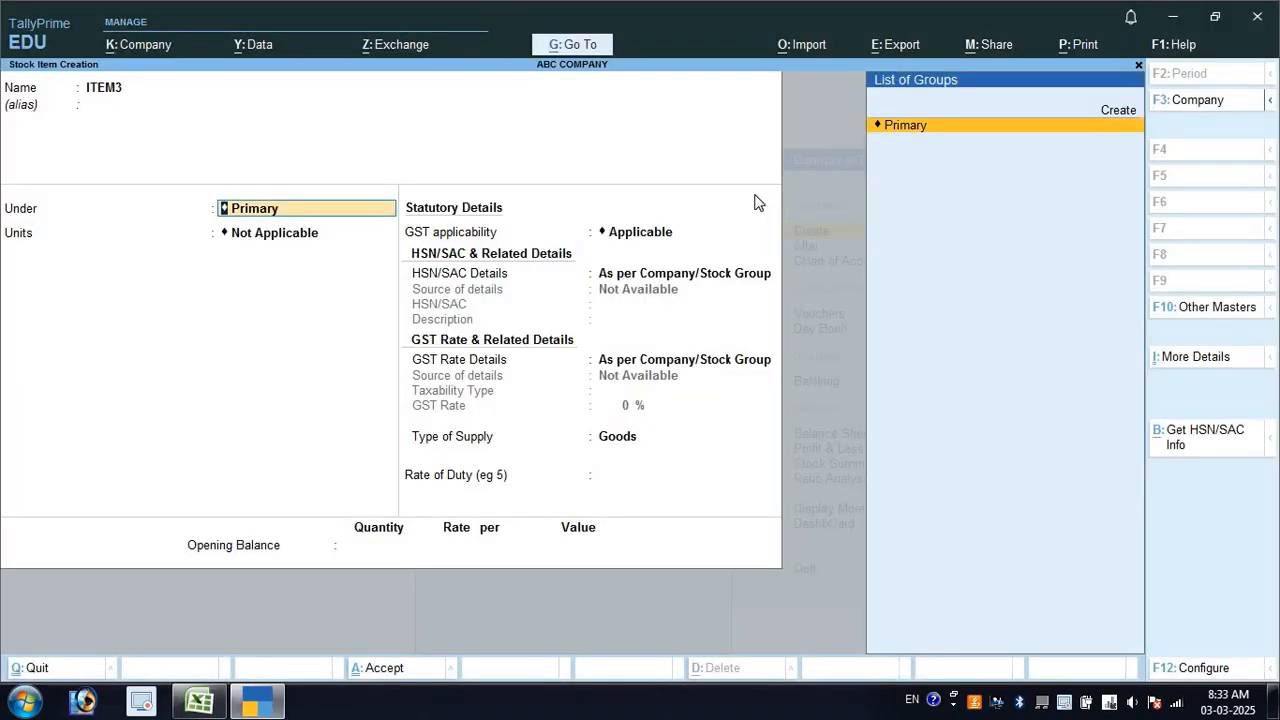
key(Return)
key(Down)
key(Down)
key(Down)
key(Return)
Specify ITEM3's GST details here as taxable 28% Goods, and save it
key(Return)
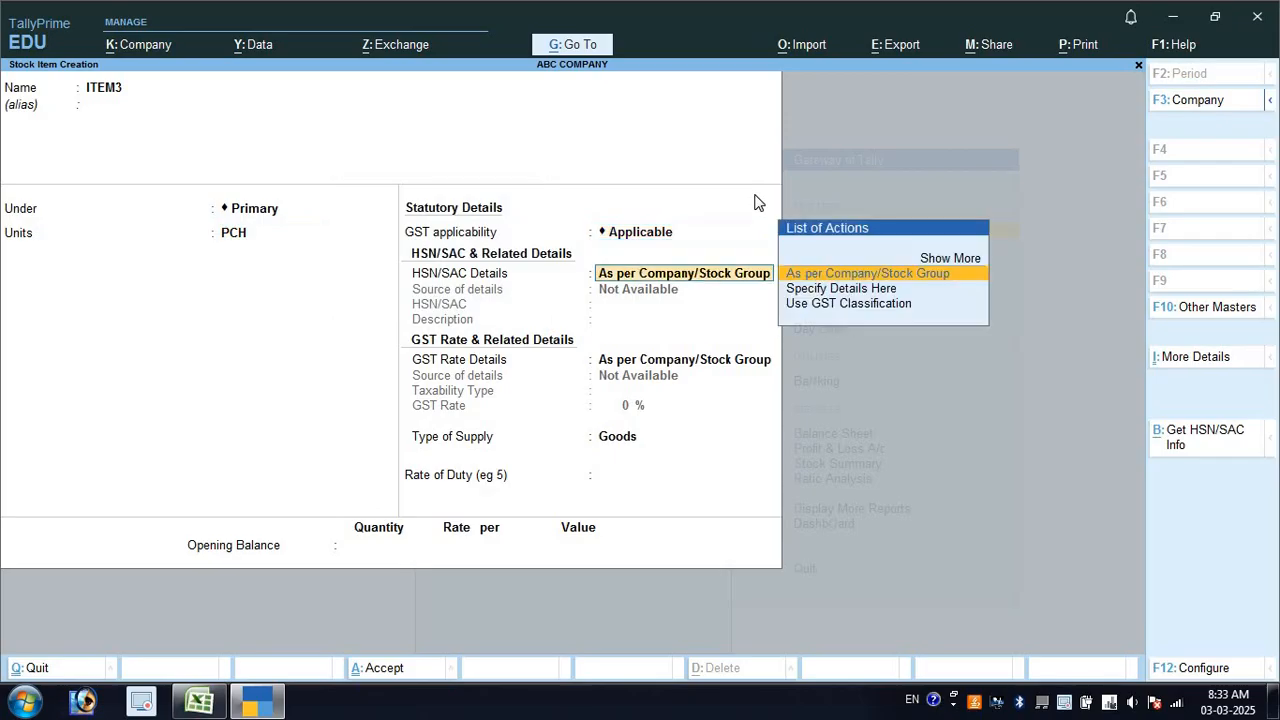
key(Return)
key(Return)
key(BackSpace)
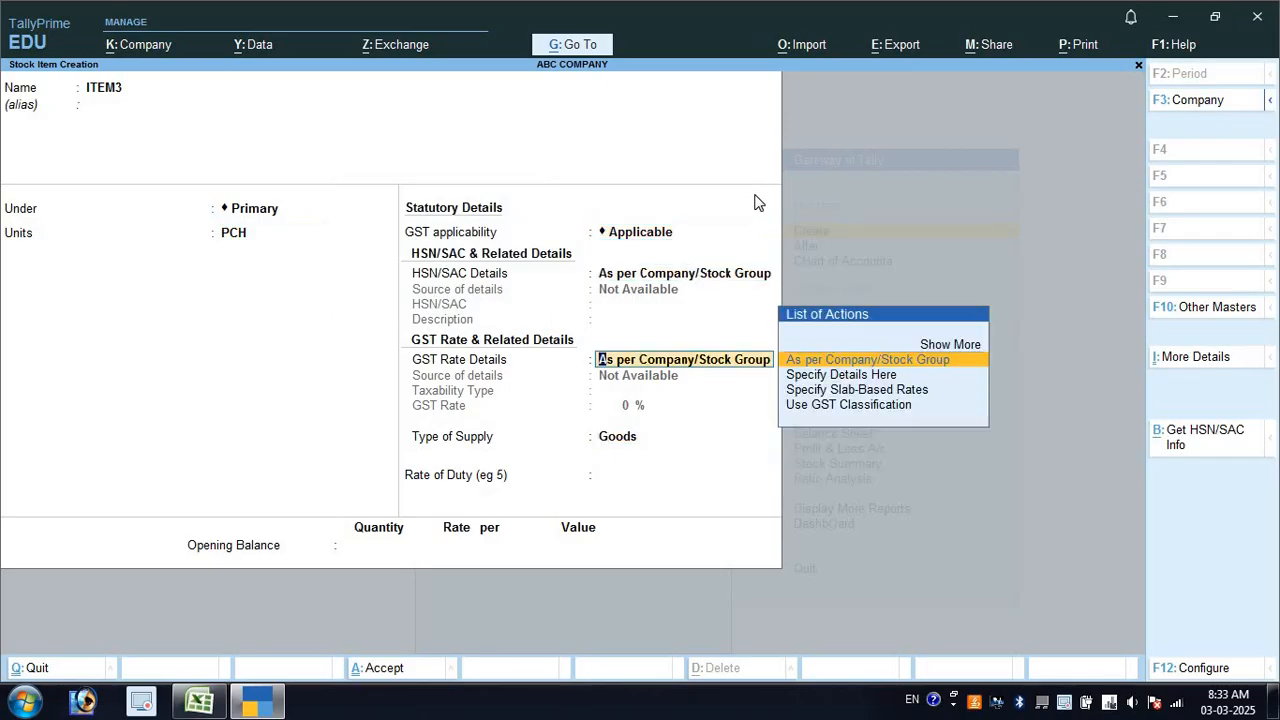
key(Down)
key(Return)
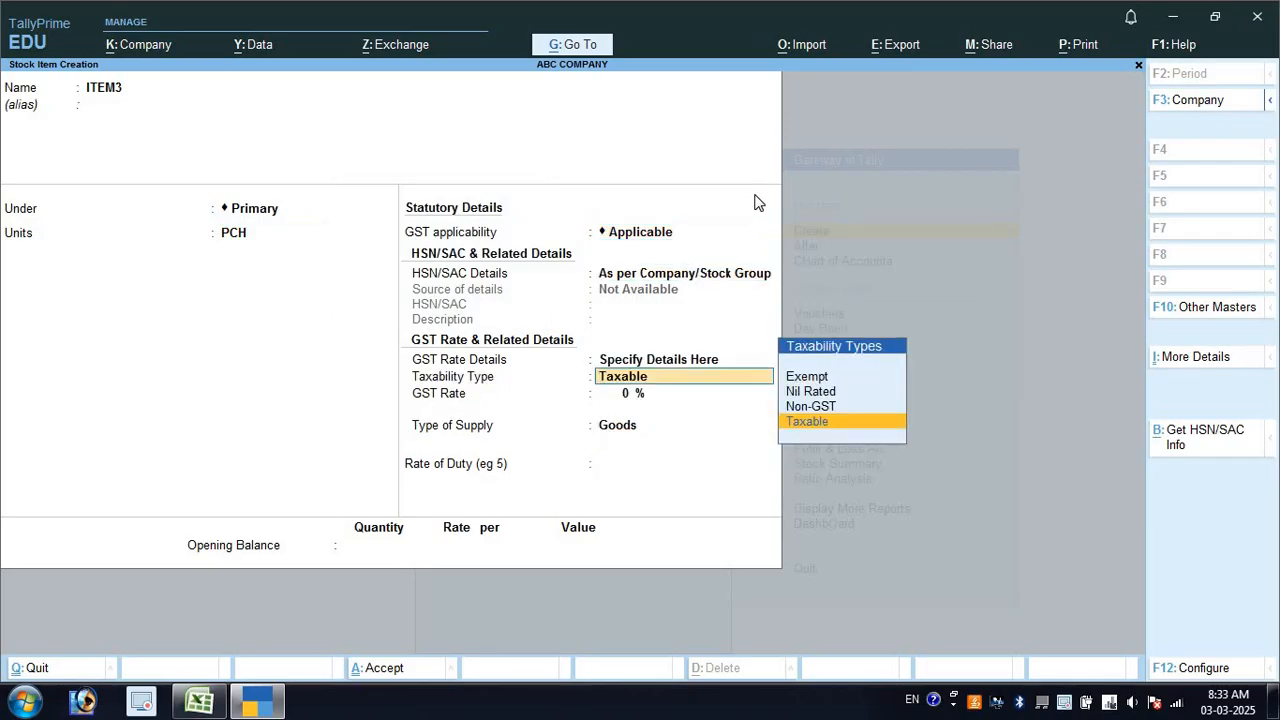
key(Return)
text(28)
key(Return)
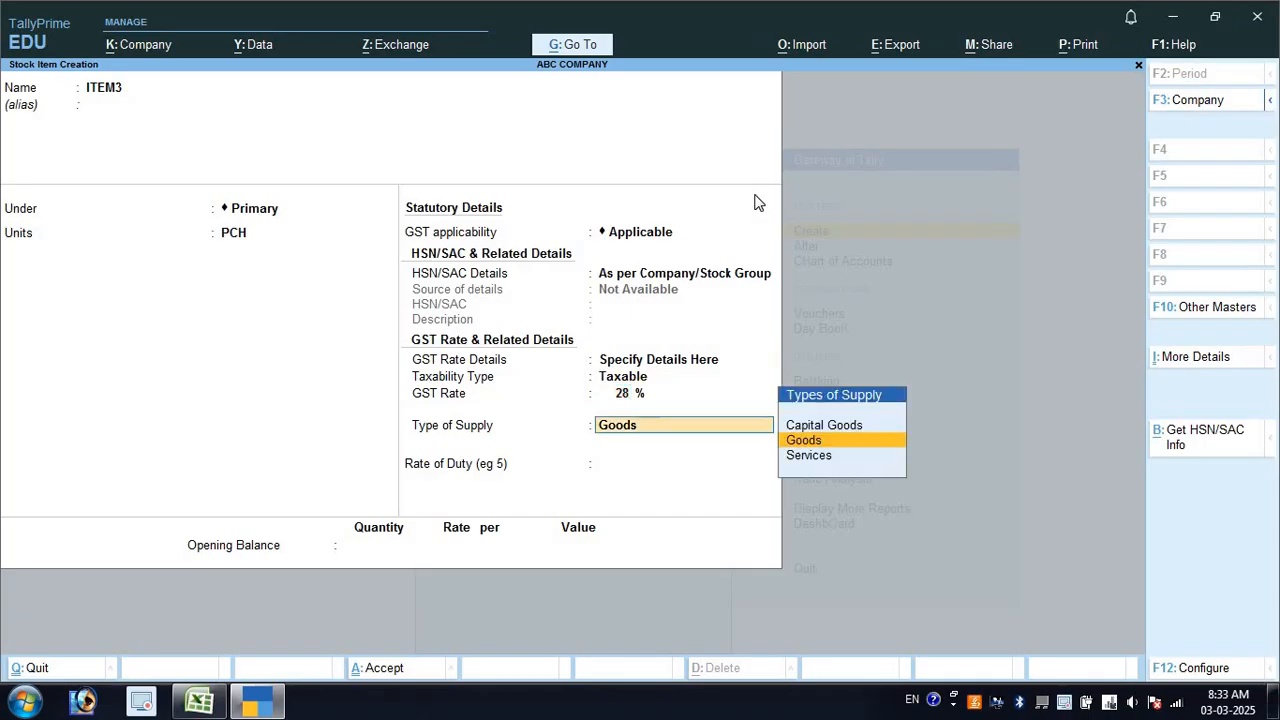
key(Return)
key(Return)
key(Return)
key(Return)
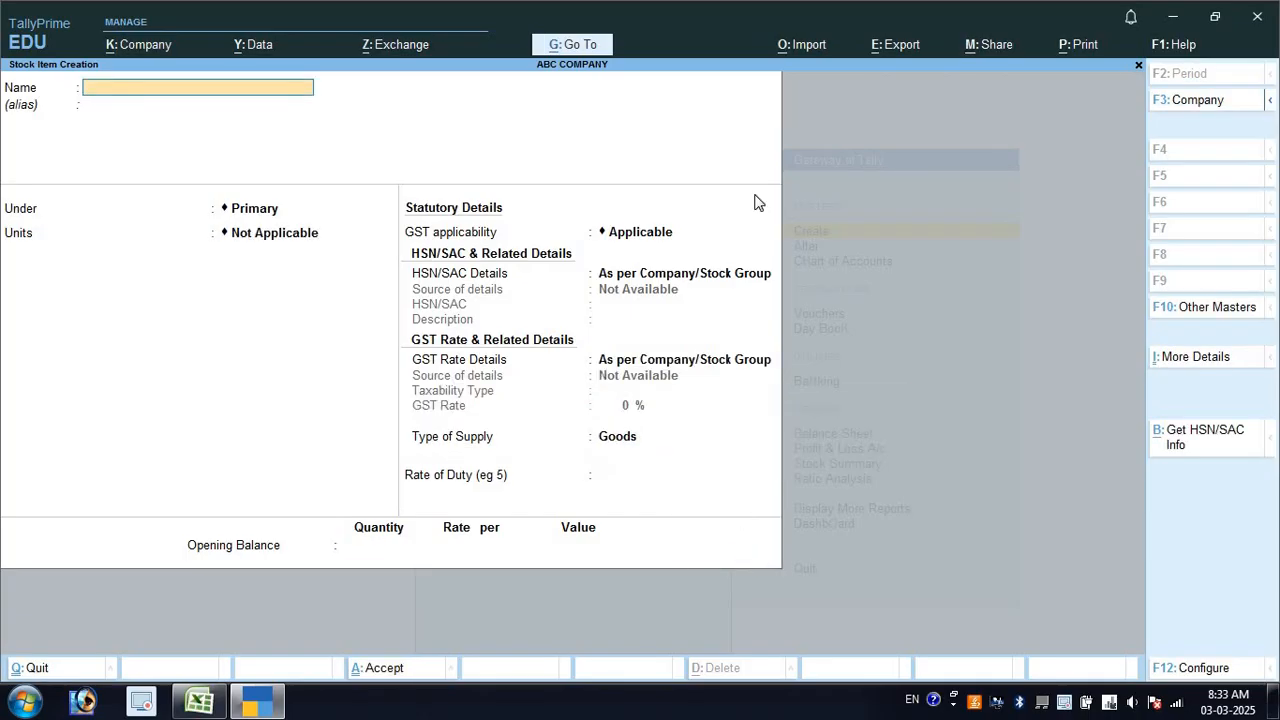
Name the stock item ITEM4 with unit PKT
text(ITEM4)
key(Return)
key(Return)
key(Return)
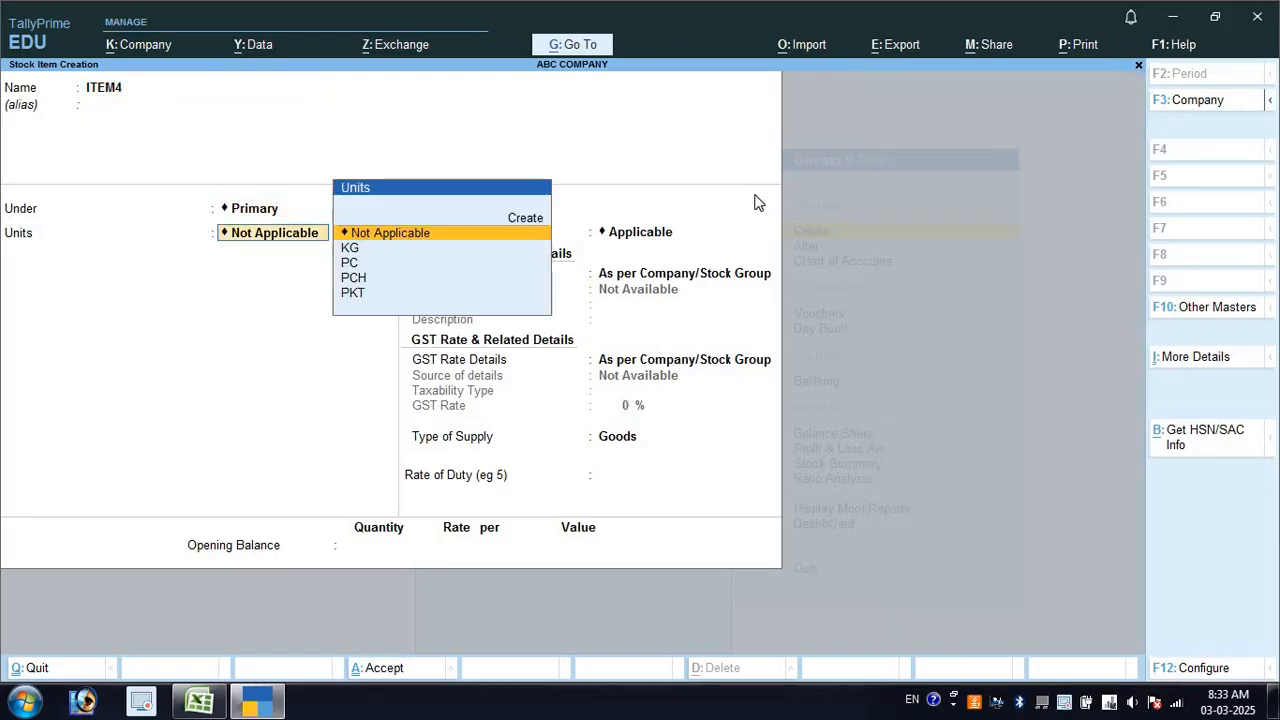
key(alt+Tab)
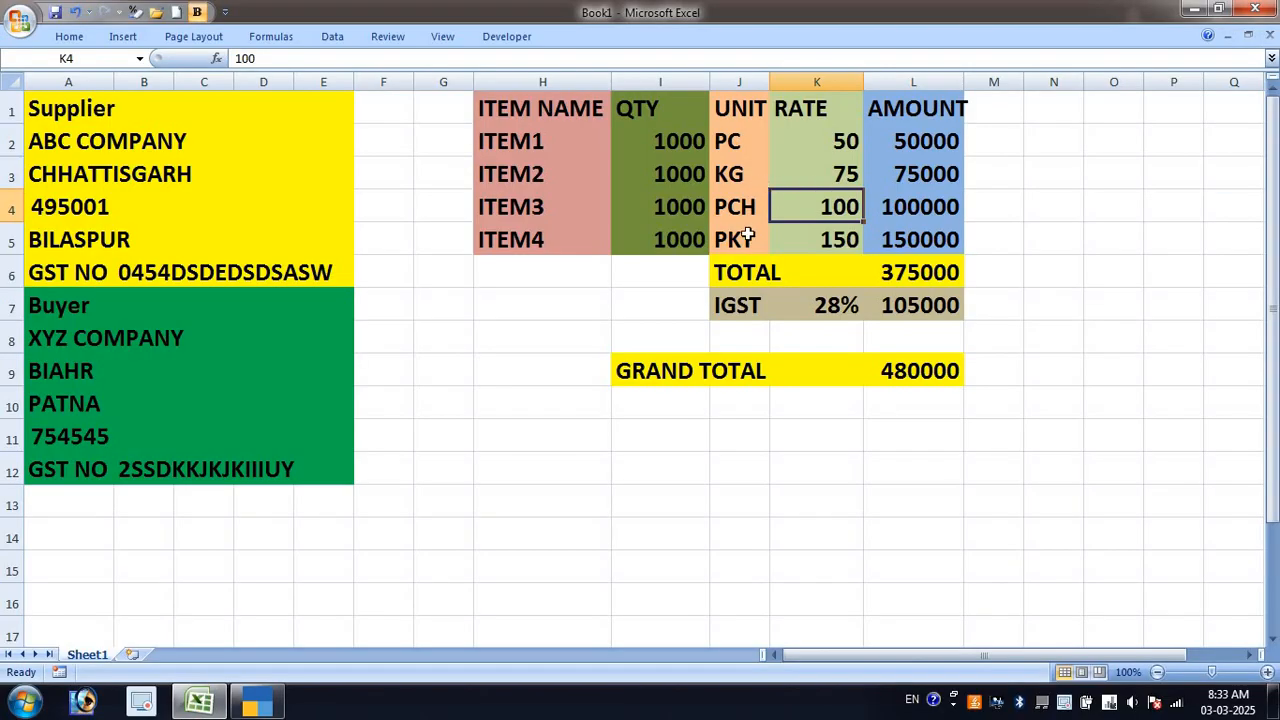
click(748, 239)
key(alt+Tab)
key(Down)
key(Down)
key(Down)
key(Down)
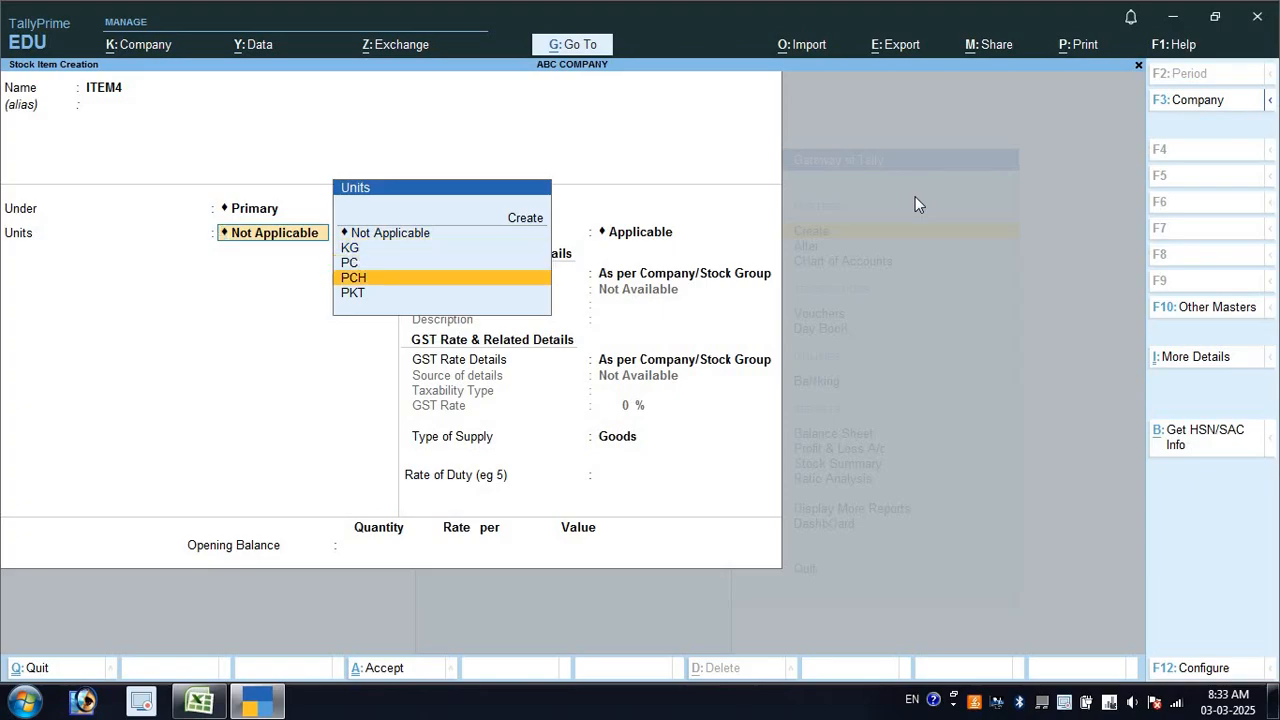
key(Return)
key(Return)
Specify ITEM4's GST details here as taxable 28% Goods, and confirm saving
key(Return)
key(Return)
key(BackSpace)
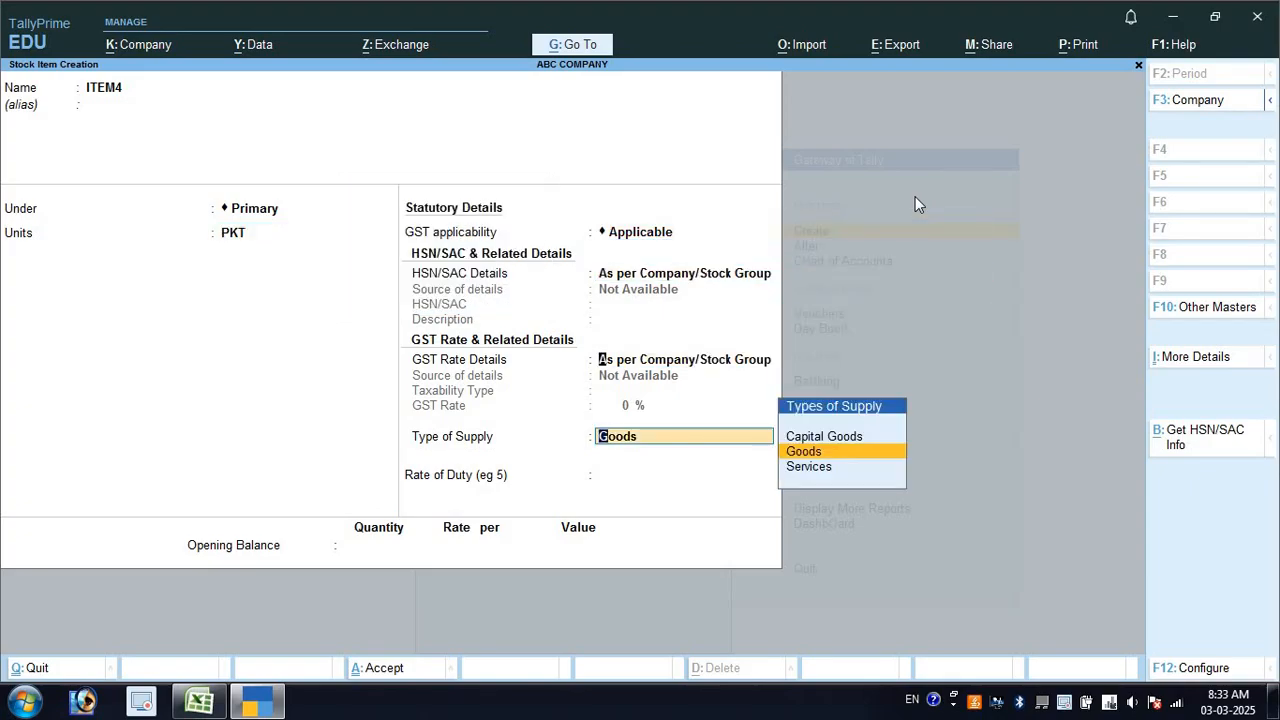
key(Down)
key(Return)
key(Return)
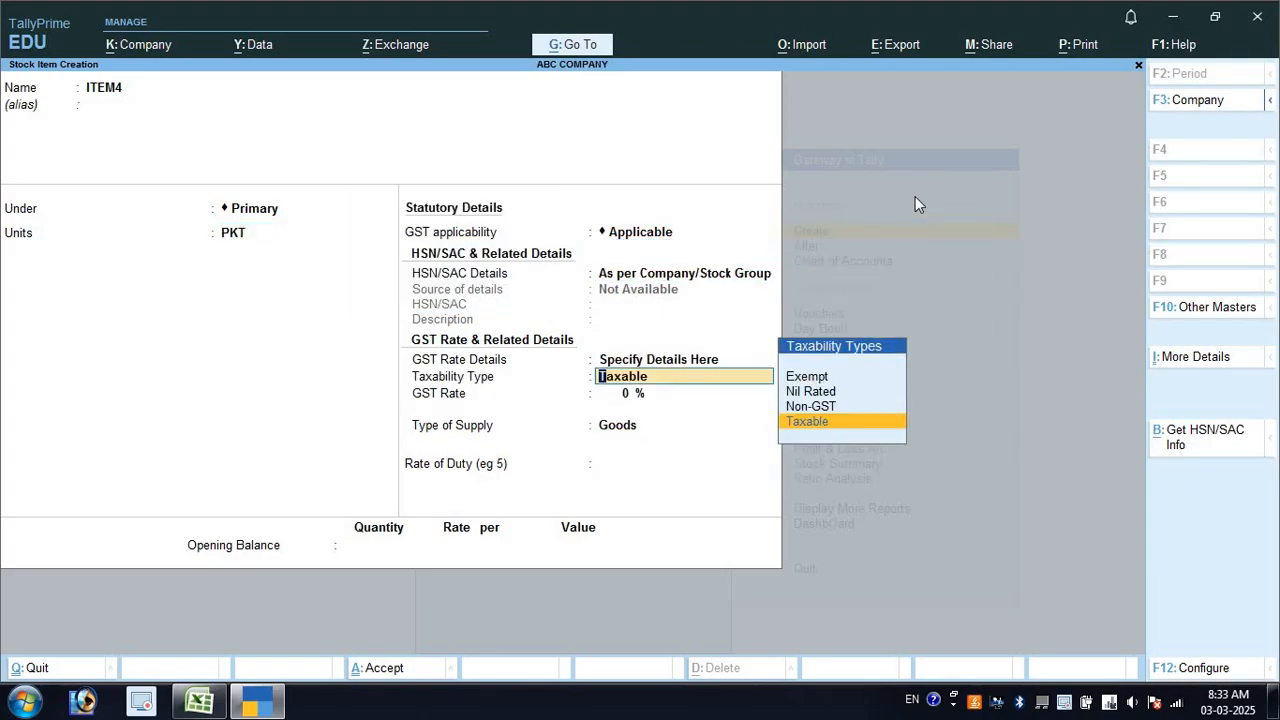
text(28)
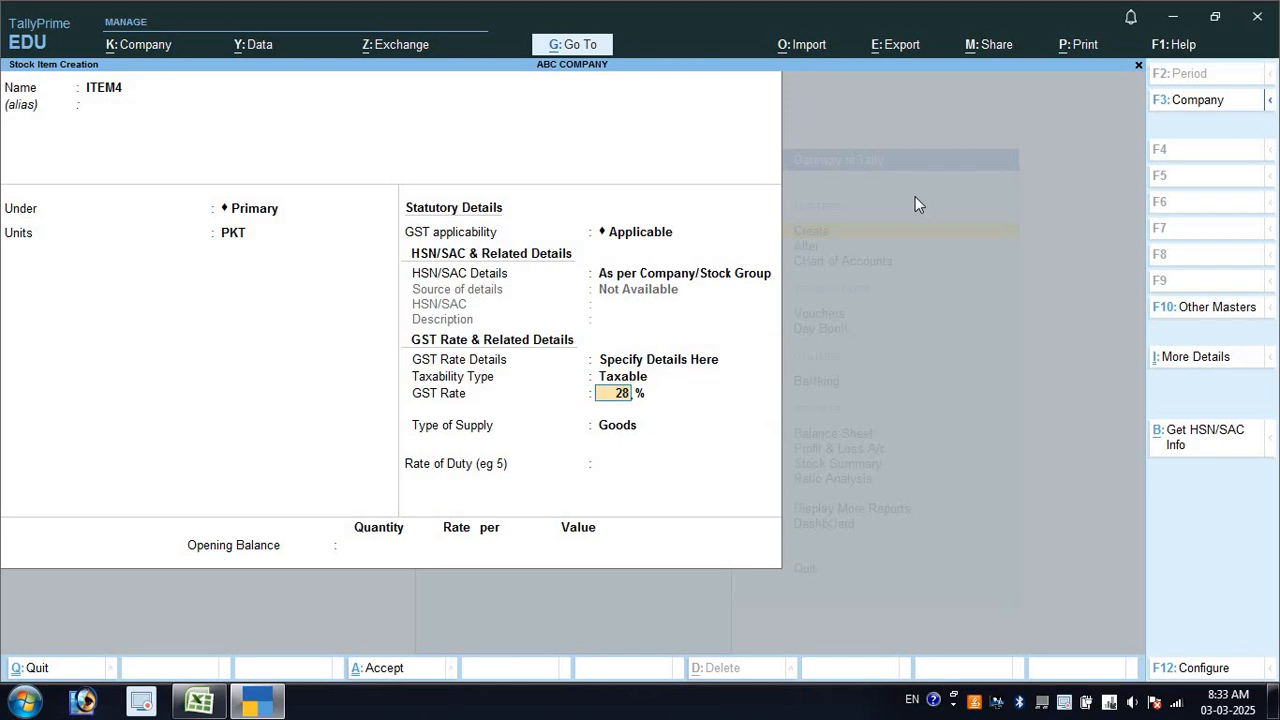
key(Return)
key(Return)
key(Return)
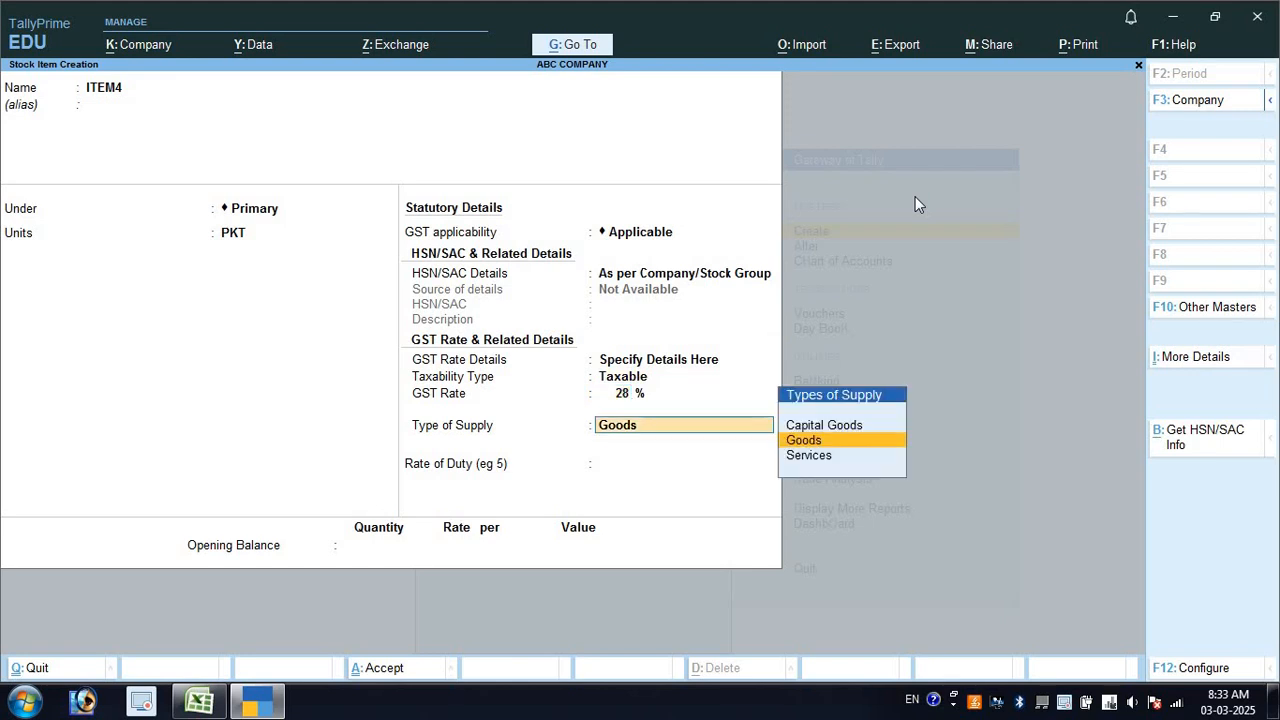
key(Return)
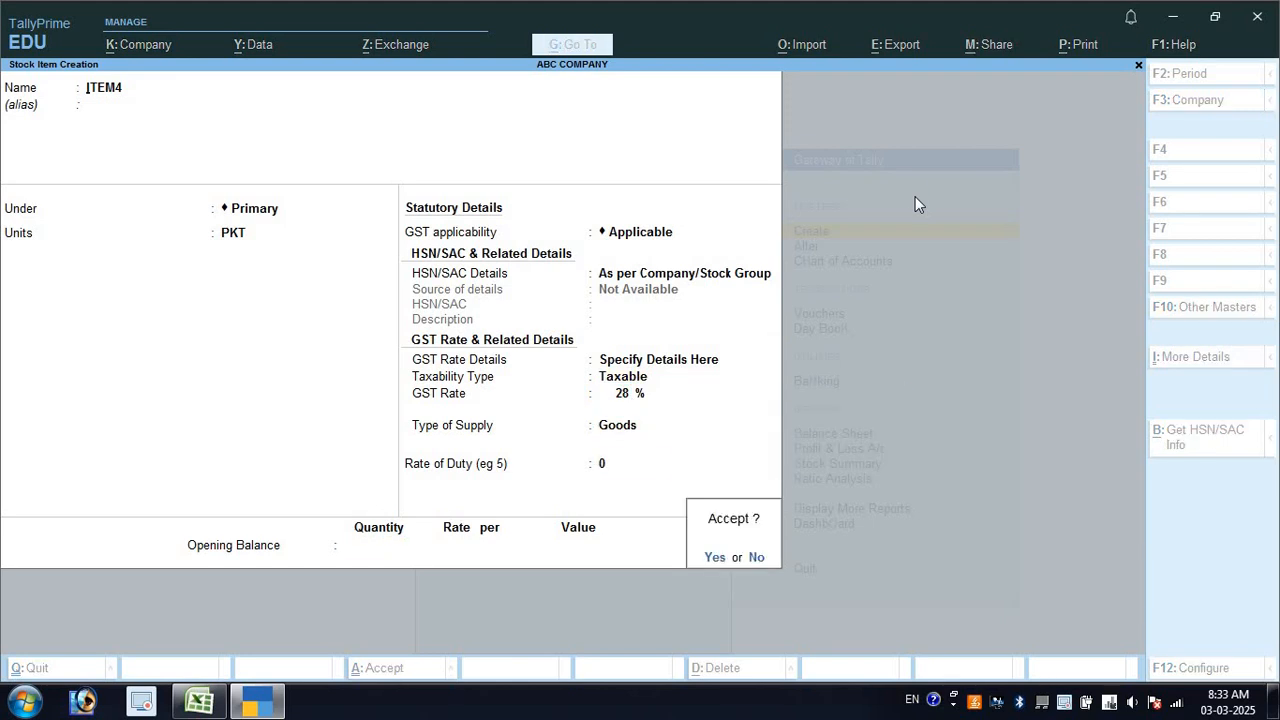
key(Return)
Close the blank stock item form and start creating a new ledger
key(Escape)
key(Escape)
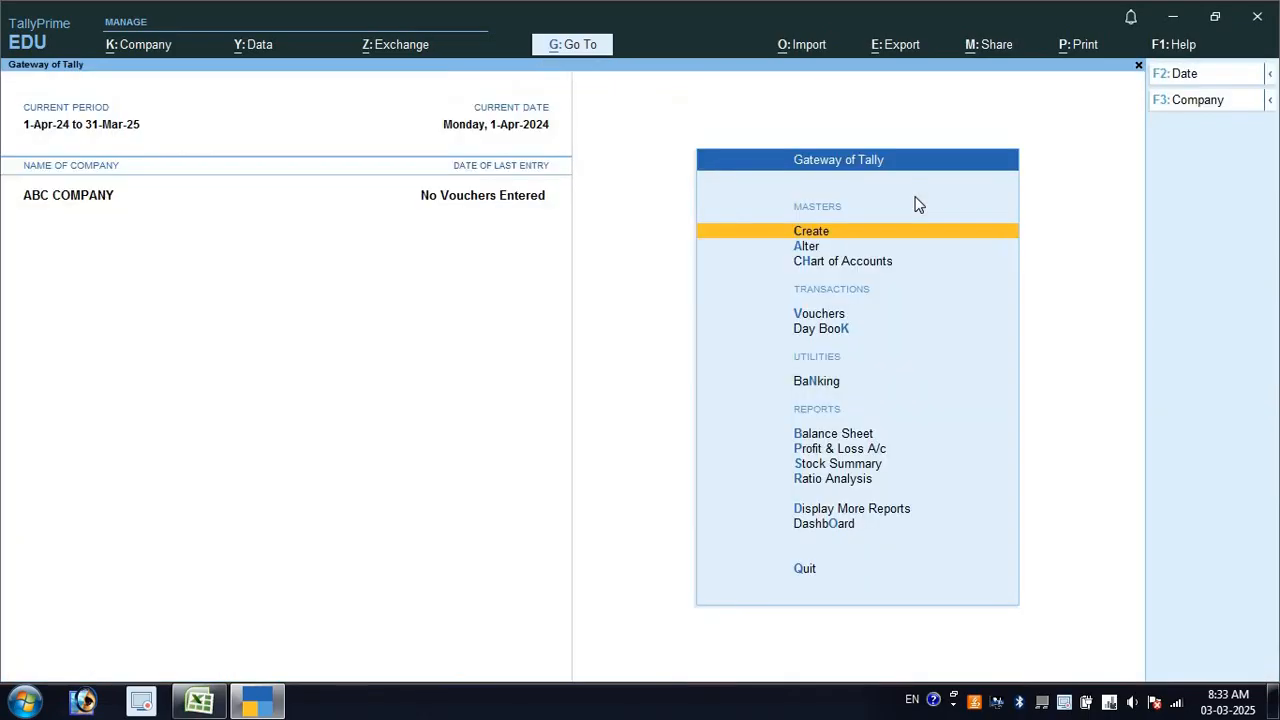
key(Return)
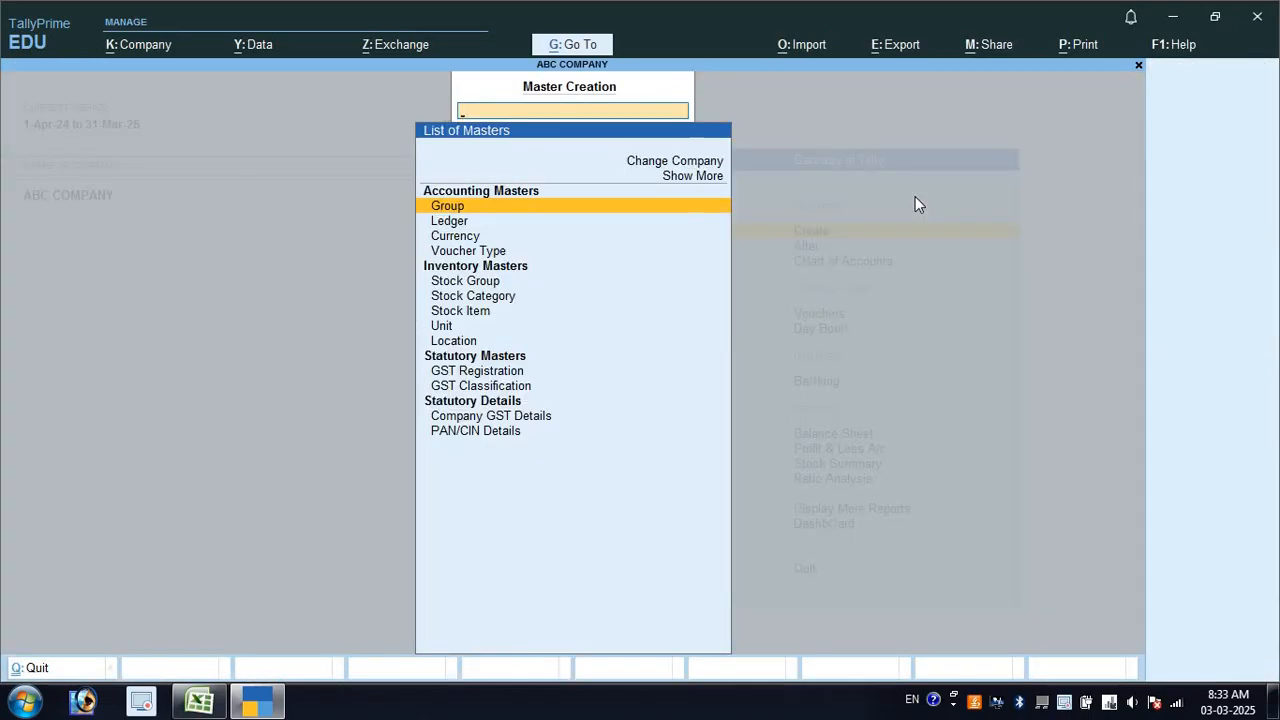
key(Down)
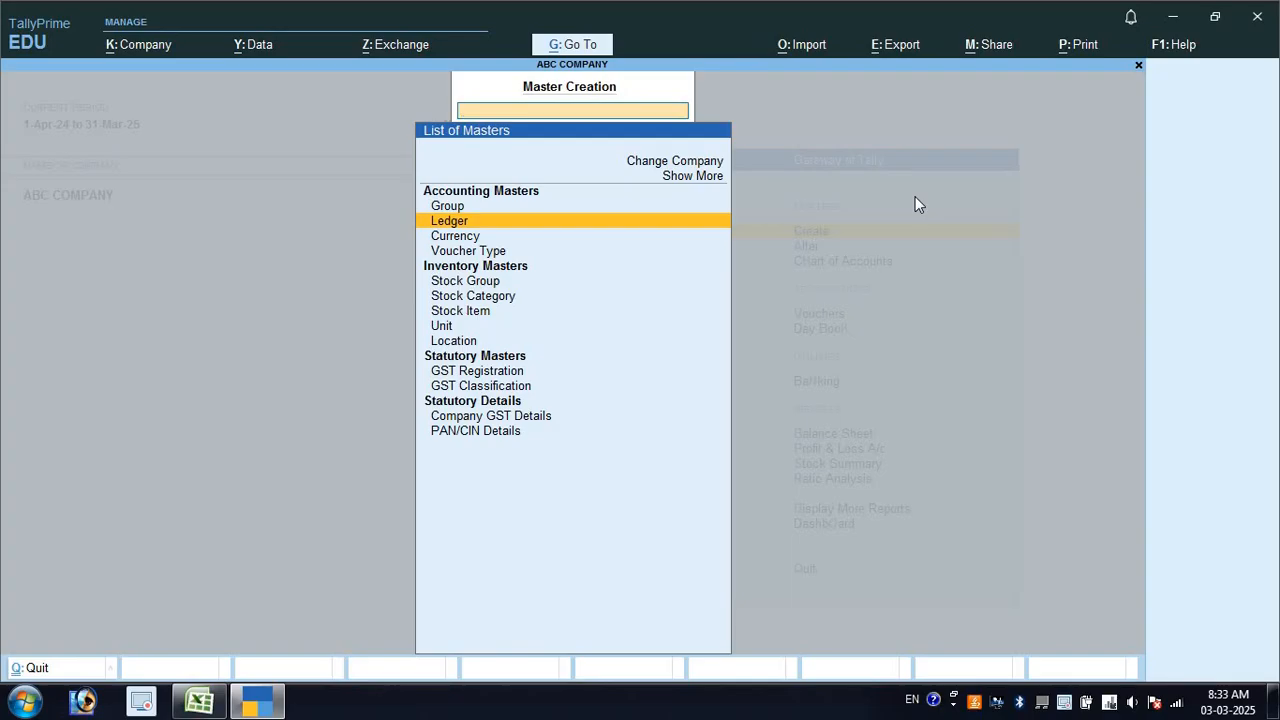
key(Return)
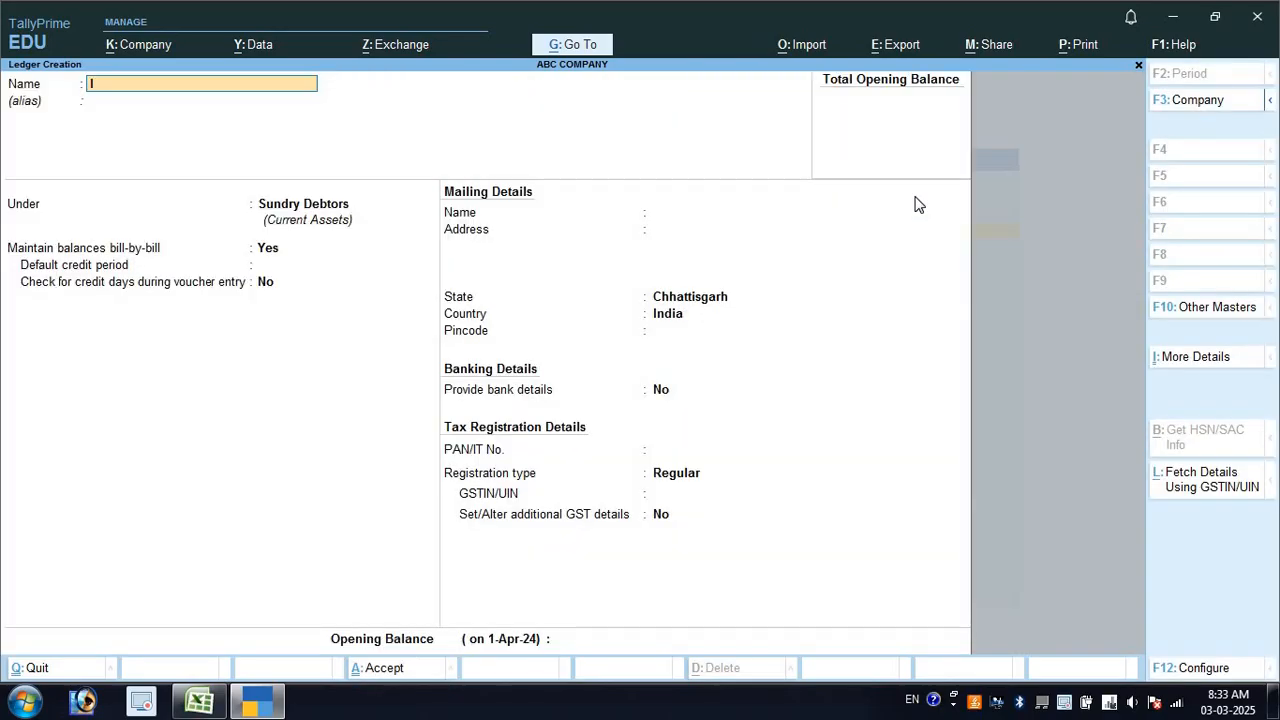
Save ledger IGST under Duties & Taxes, duty type GST, tax type IGST, then quit to Gateway
key(Return)
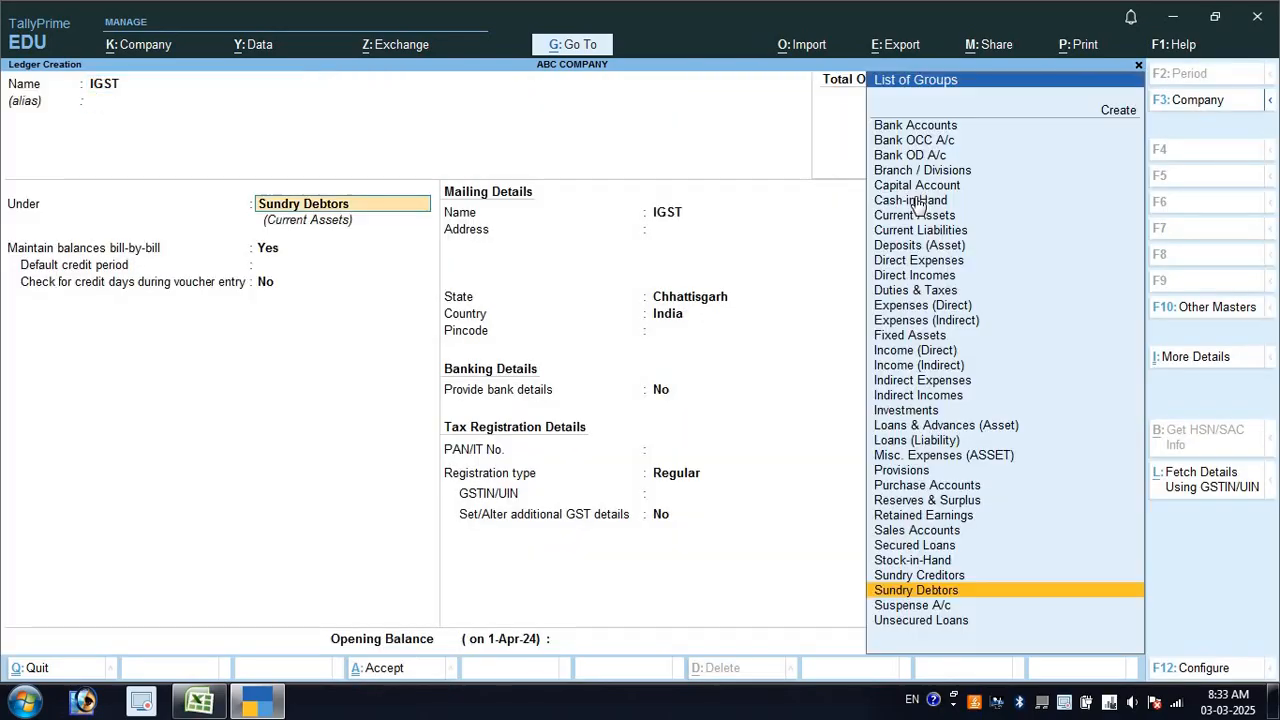
text(DU)
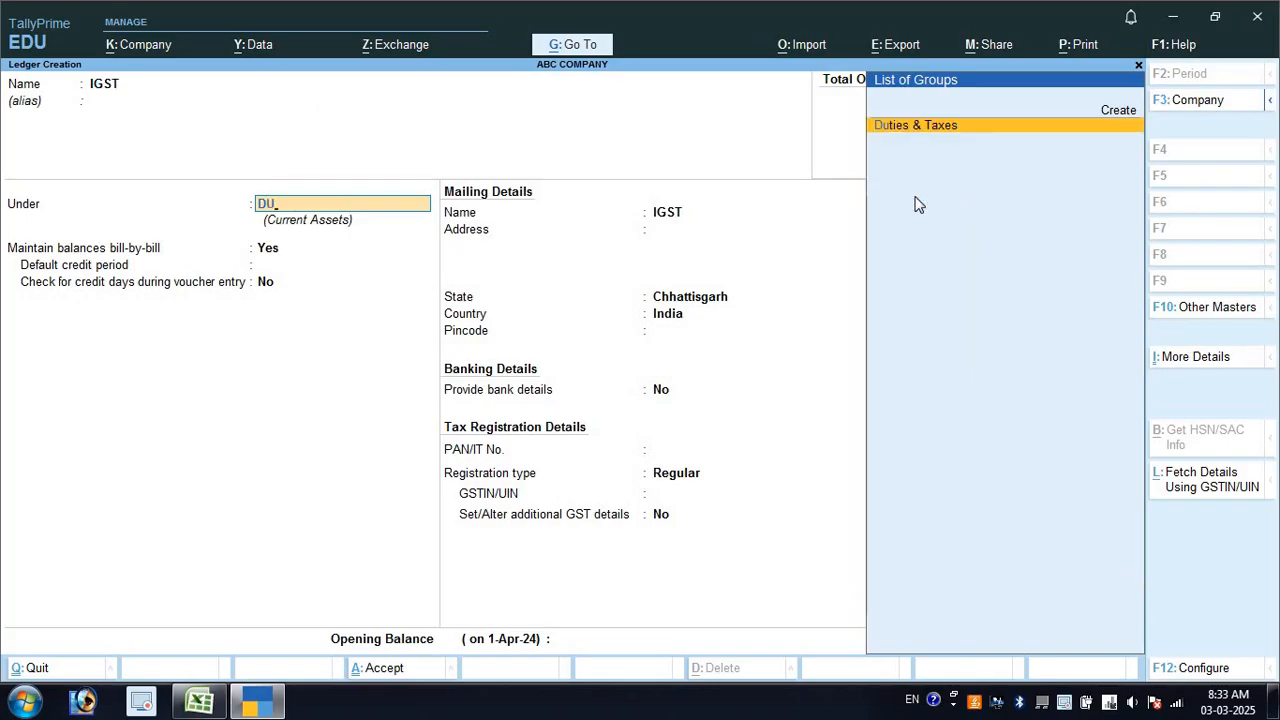
key(Return)
key(Up)
key(Return)
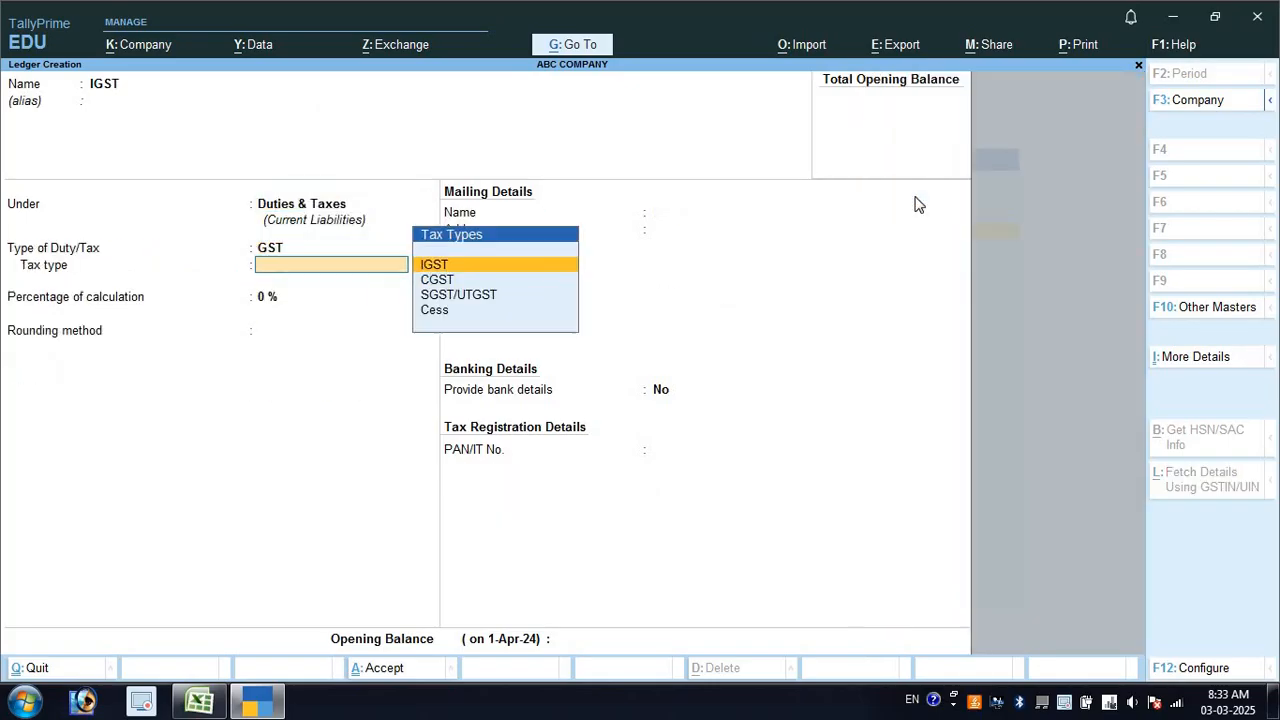
key(Return)
key(Return)
key(Return)
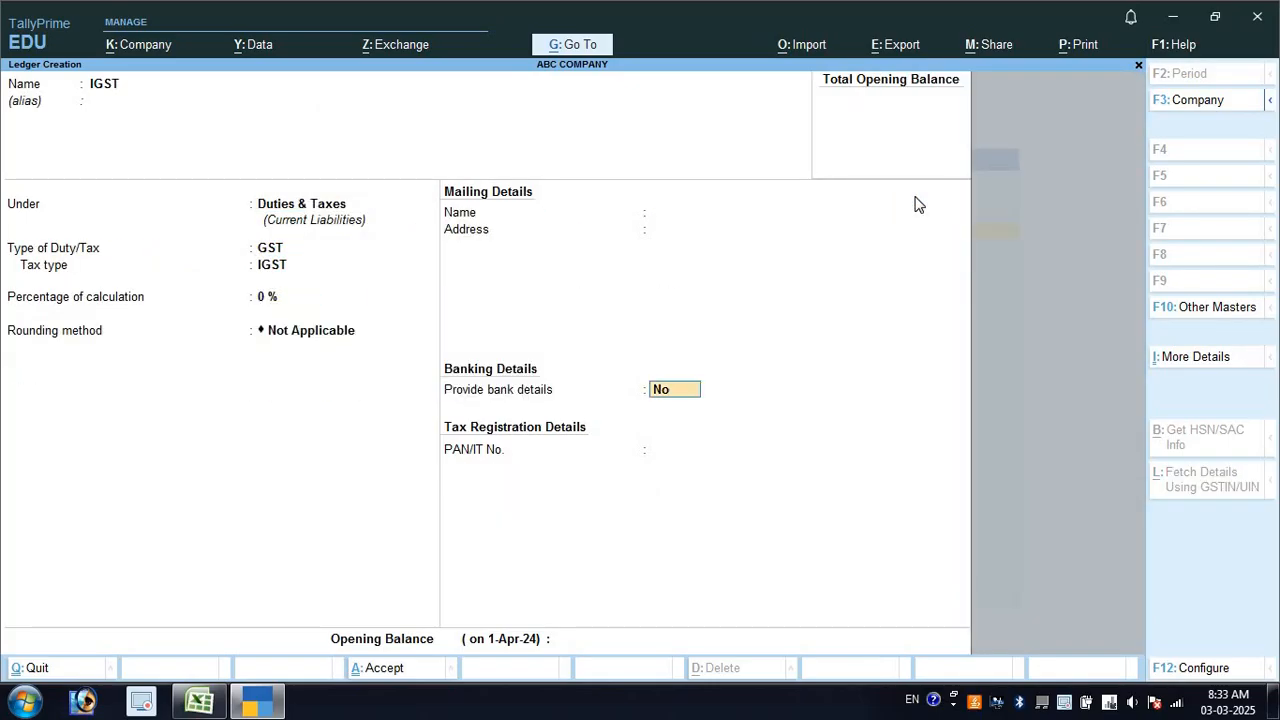
key(Return)
key(Return)
key(Return)
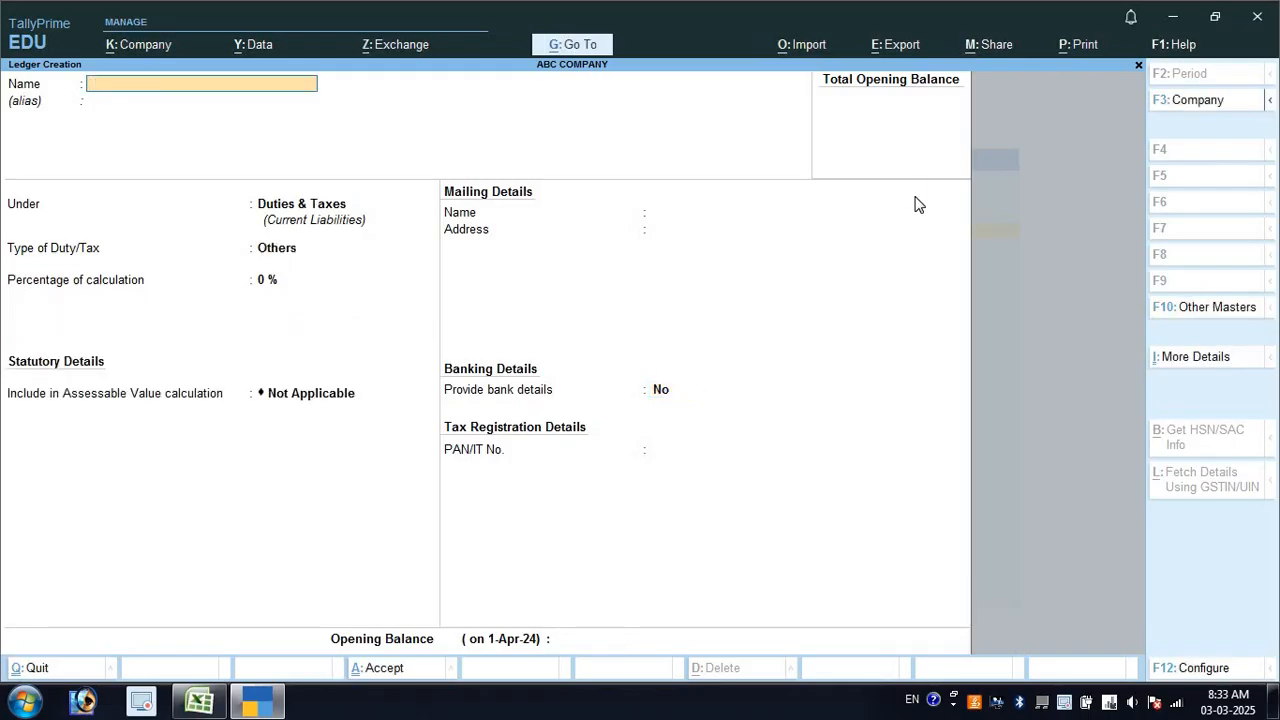
key(Escape)
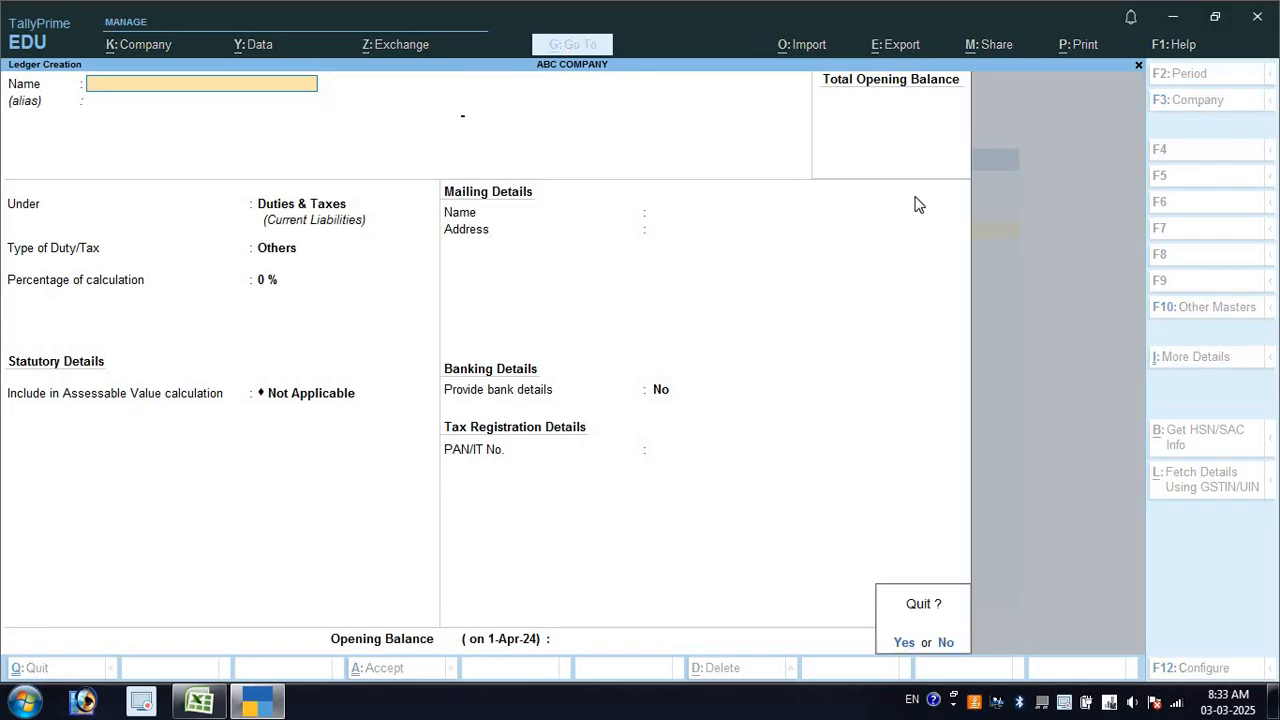
key(Return)
Open voucher entry and switch the voucher type to Sales with F8
key(v)
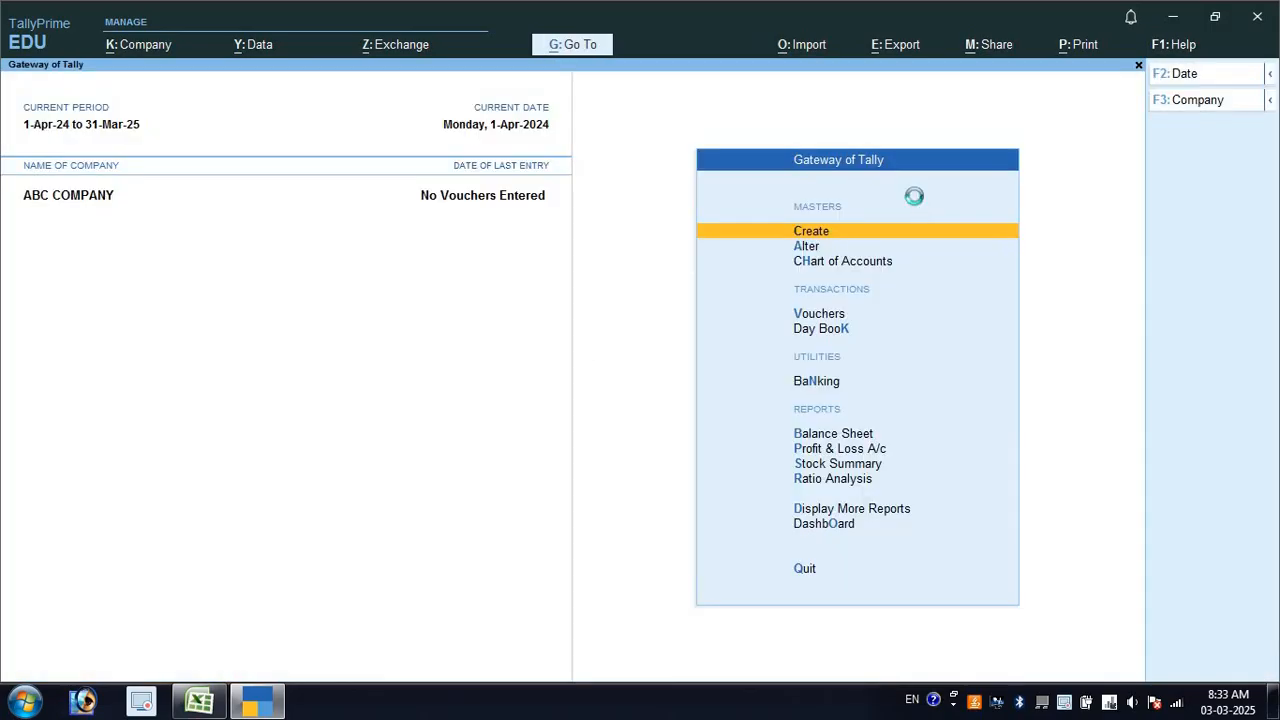
key(Escape)
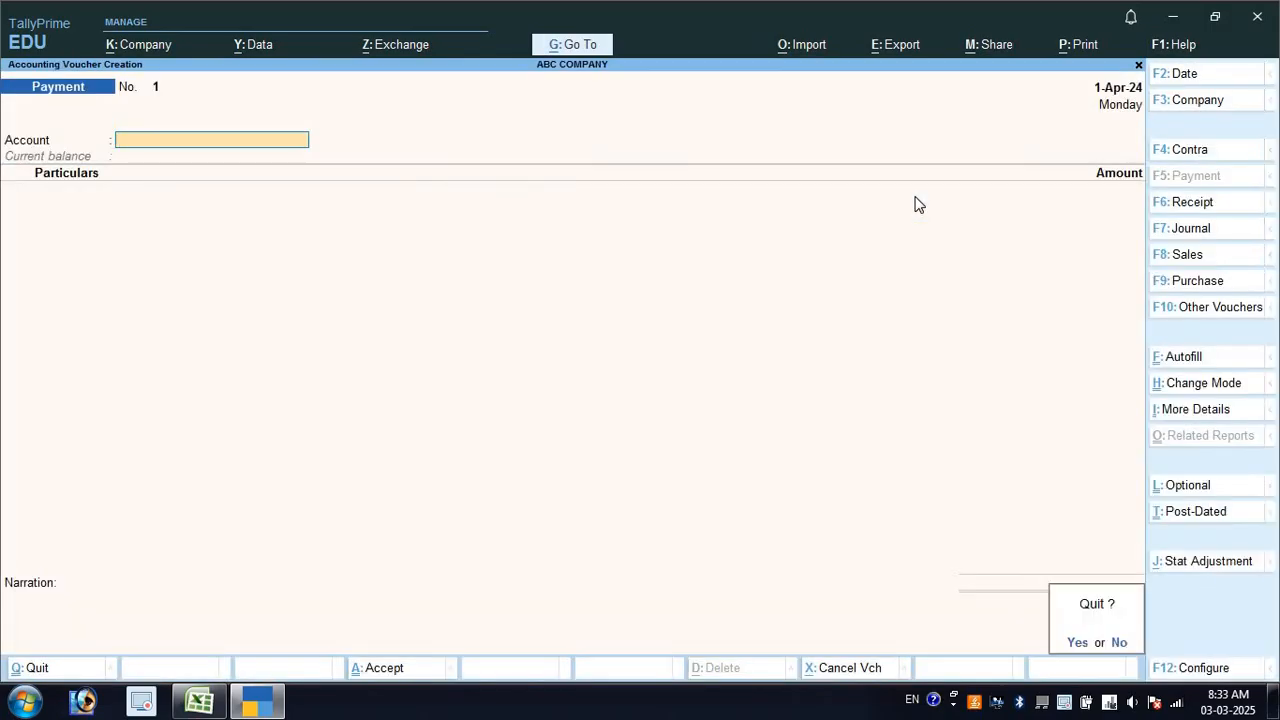
key(Return)
key(Escape)
key(Escape)
key(Down)
key(Down)
key(Down)
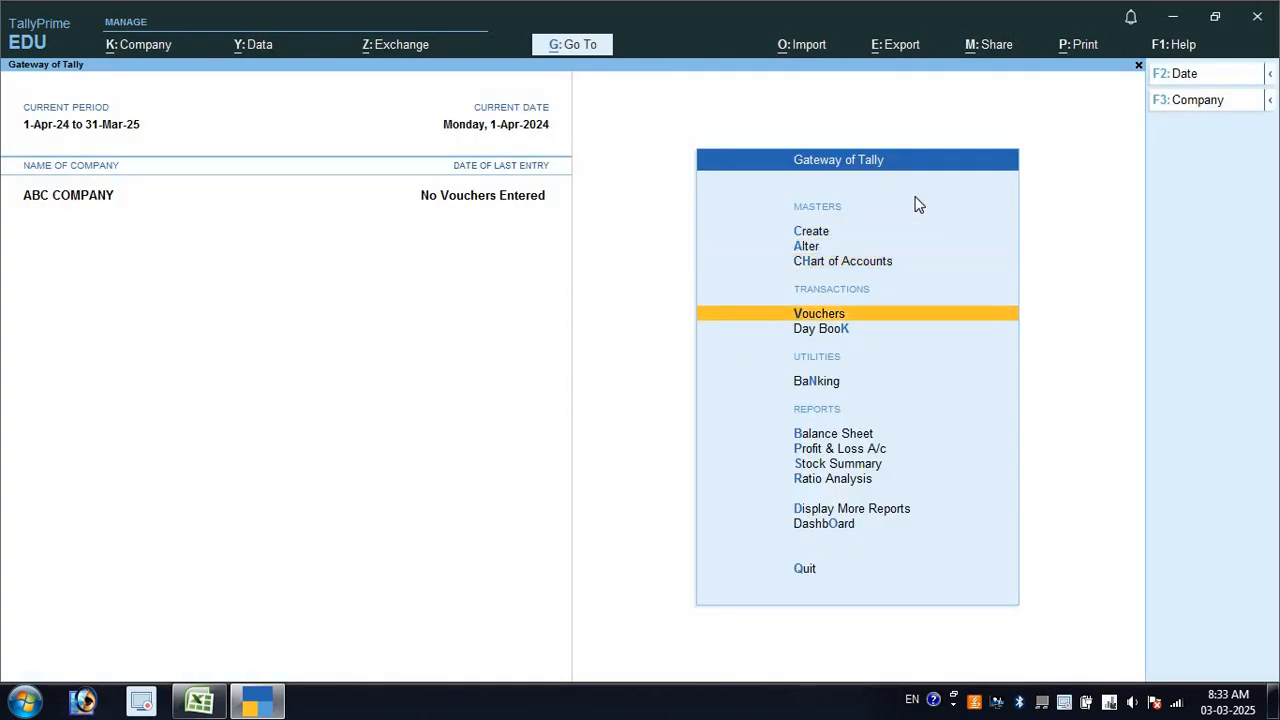
key(Return)
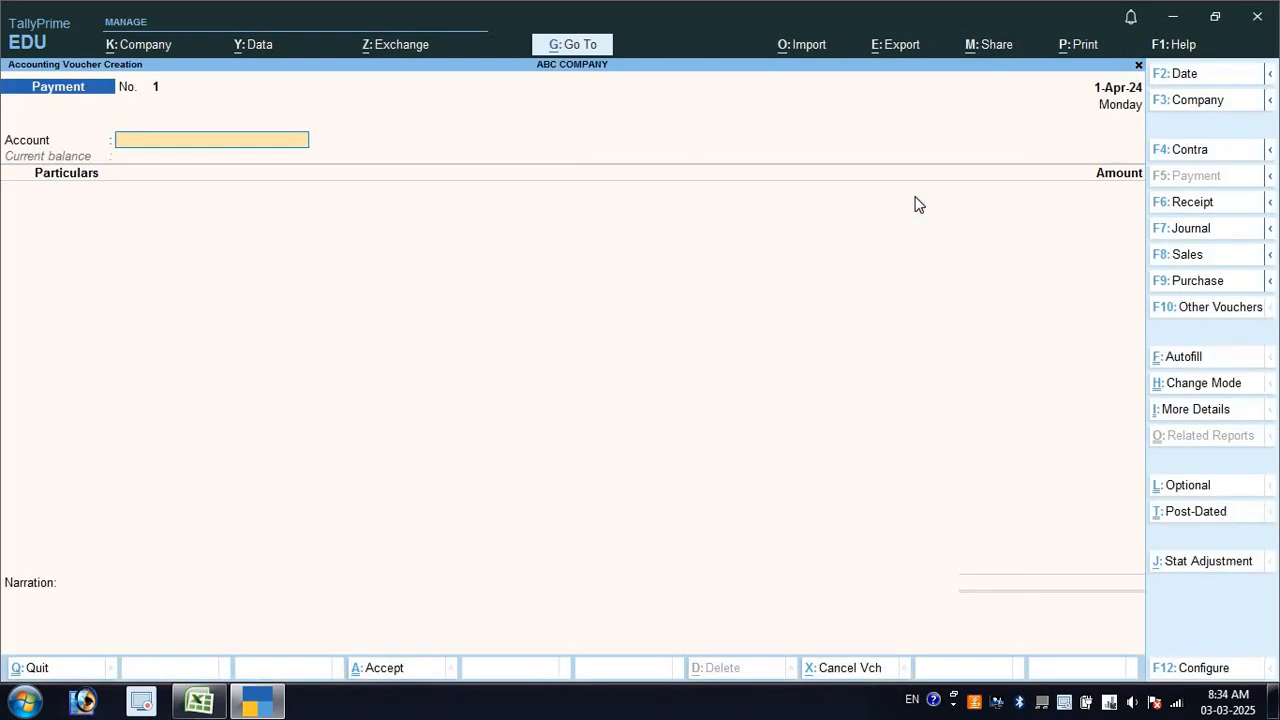
key(F8)
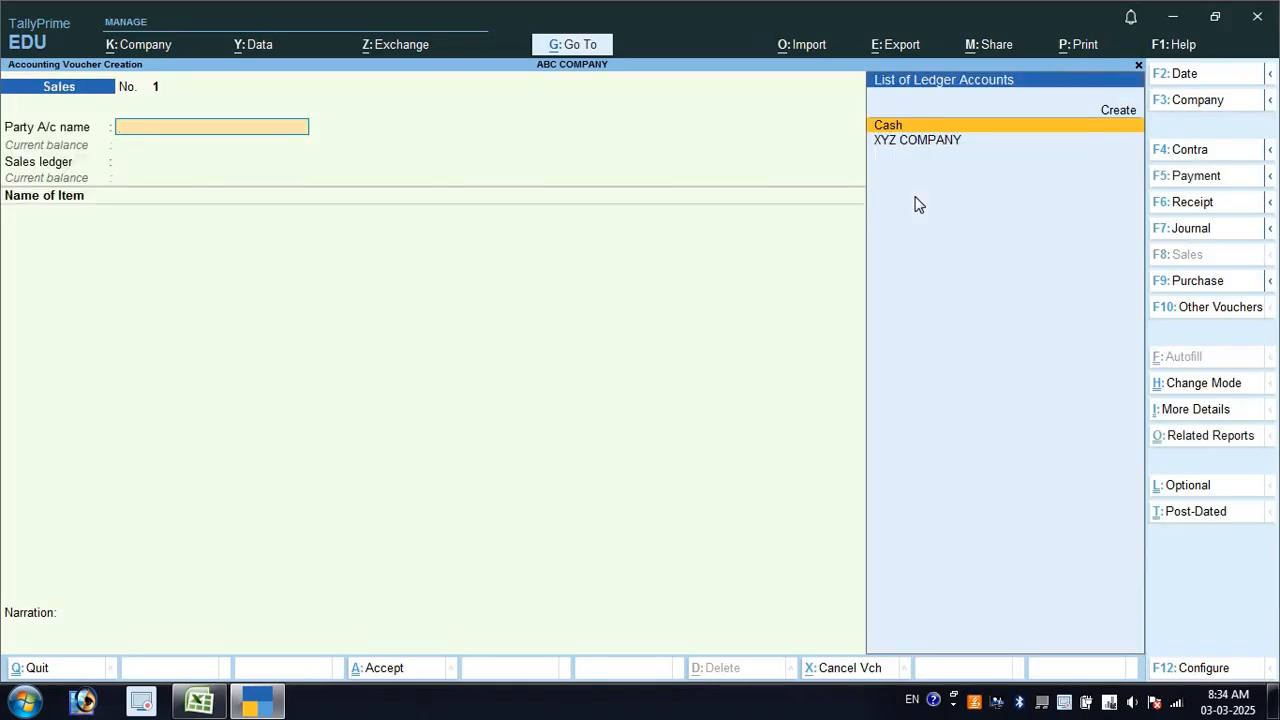
Choose XYZ COMPANY from the ledger list as the party account
key(Down)
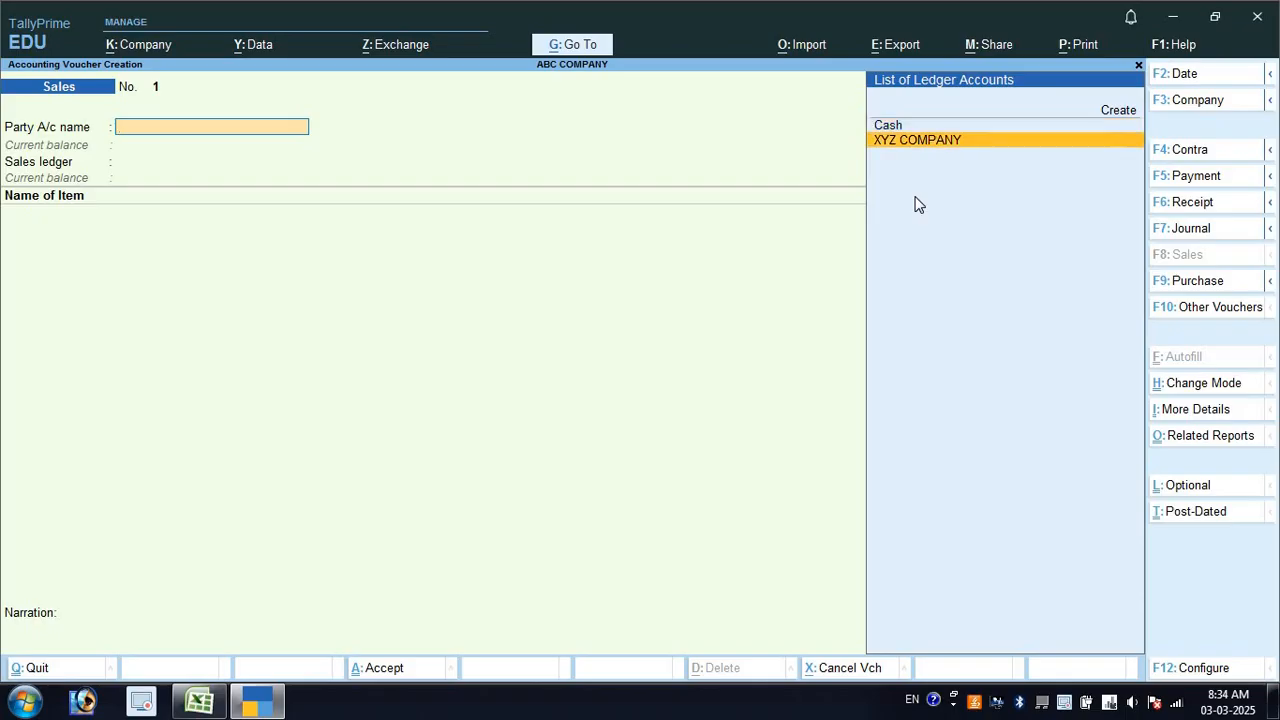
key(alt+Tab)
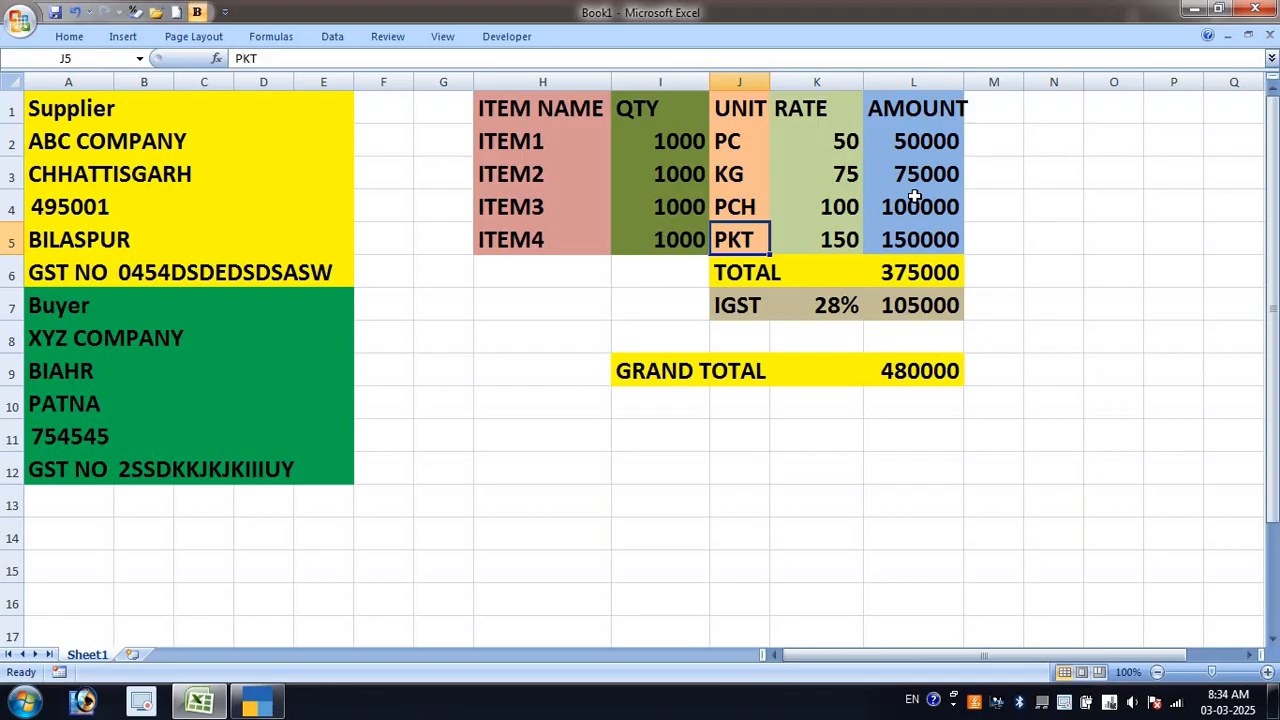
key(alt+Tab)
key(Return)
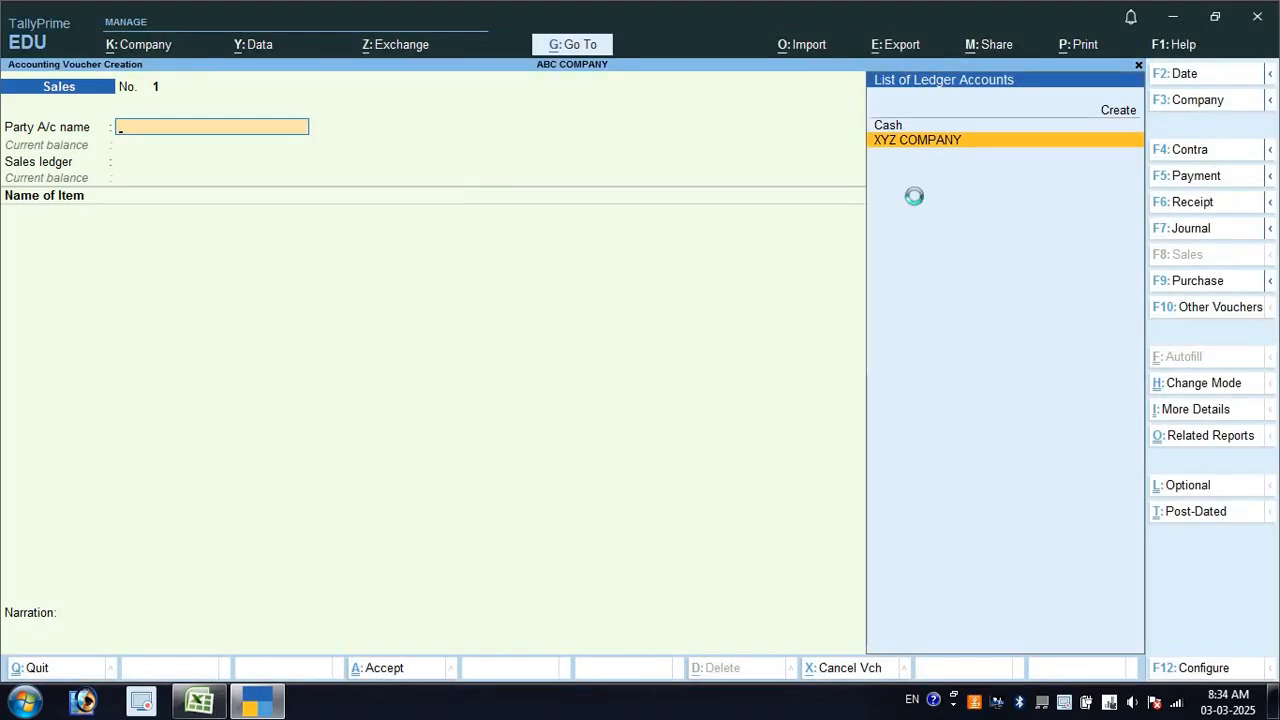
key(Return)
Pass through dispatch details and accept XYZ COMPANY's GSTIN with Bihar as place of supply
key(Return)
key(Return)
key(Return)
key(Return)
key(Return)
key(Return)
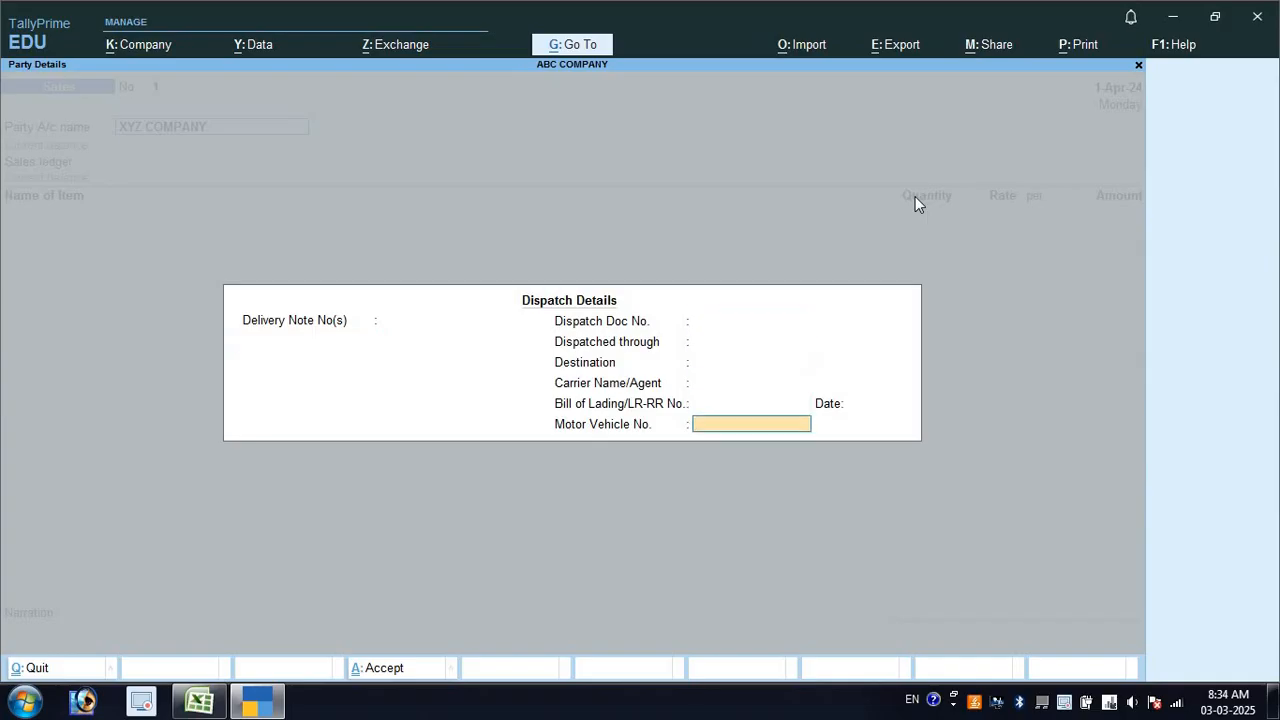
key(Return)
key(Return)
key(Return)
key(Return)
key(Return)
key(Return)
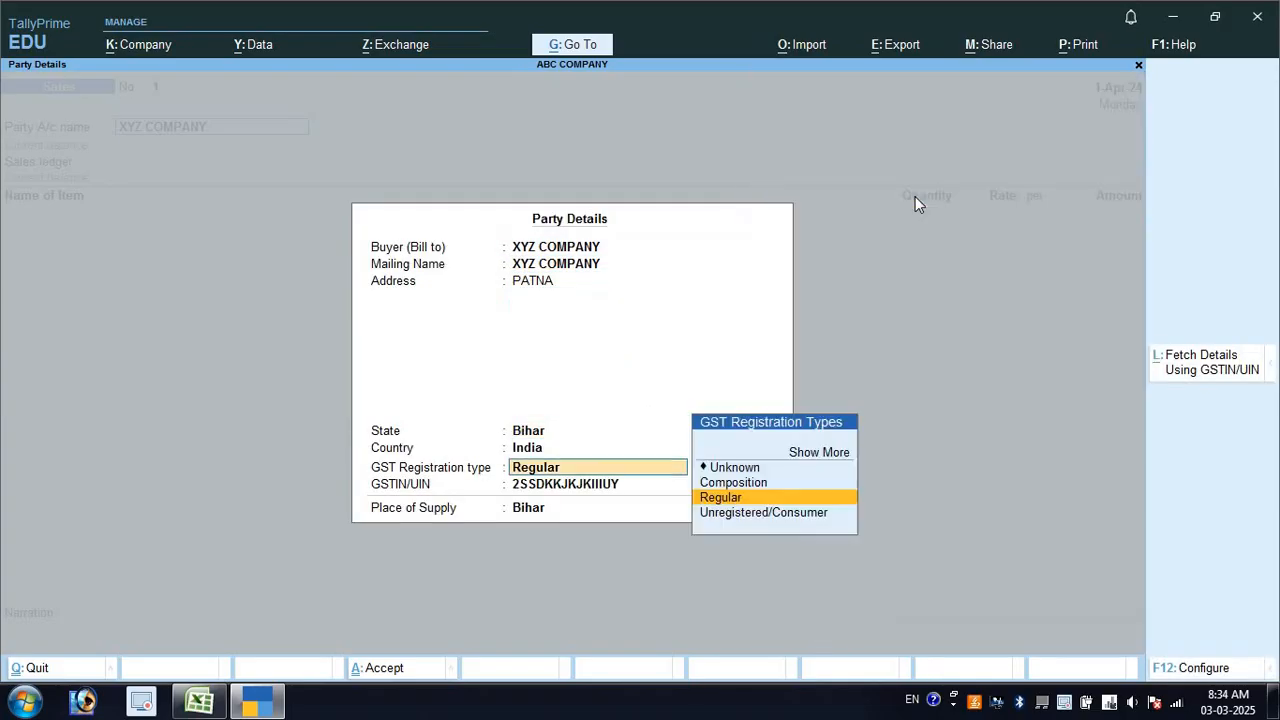
key(Return)
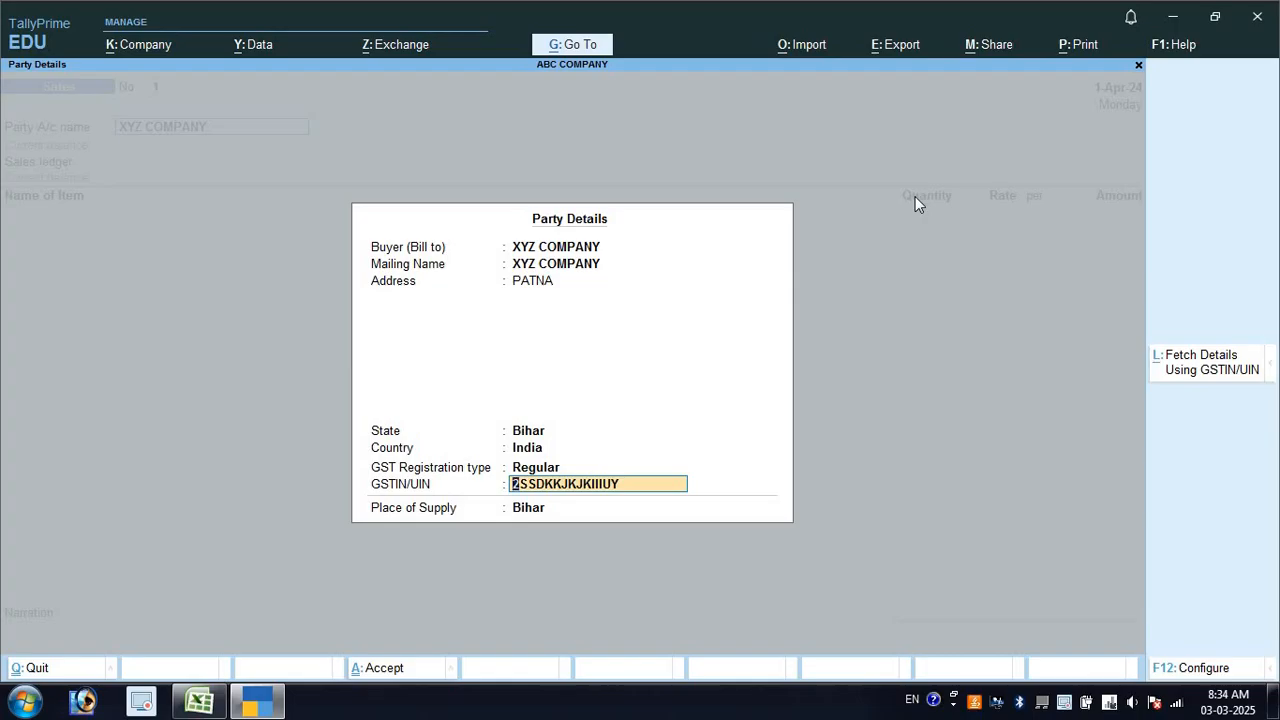
key(Return)
key(Return)
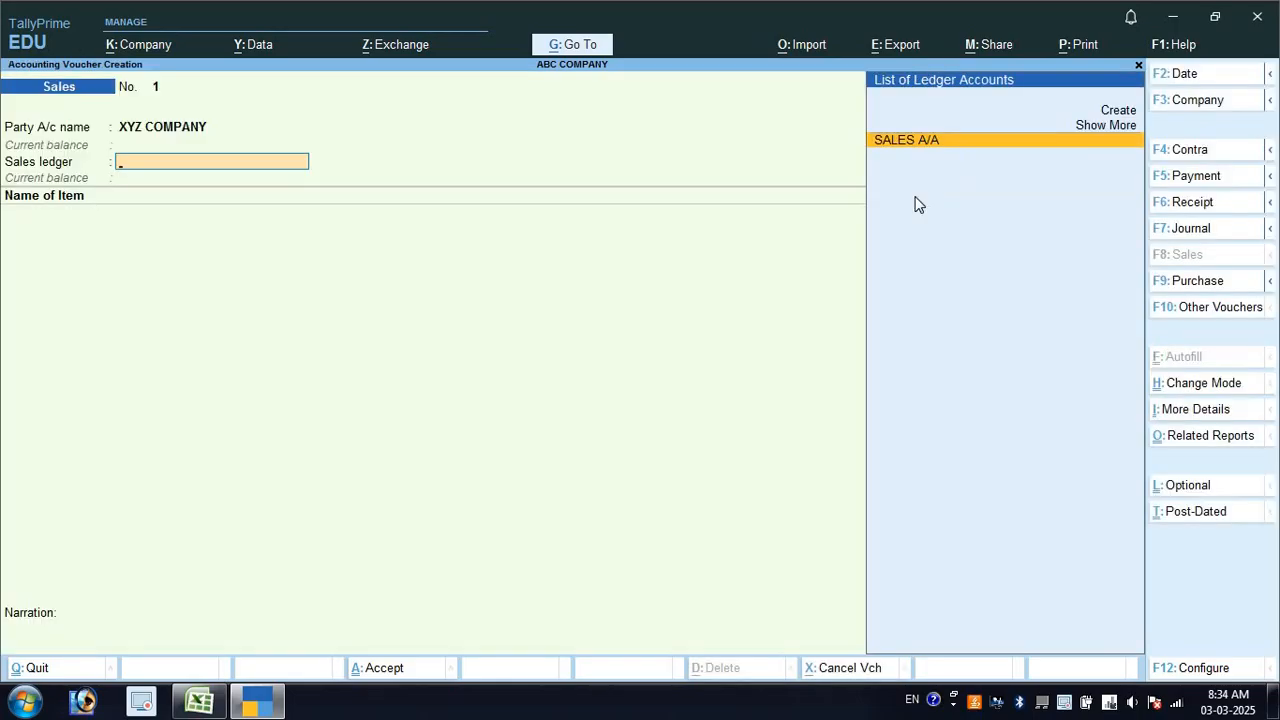
key(Return)
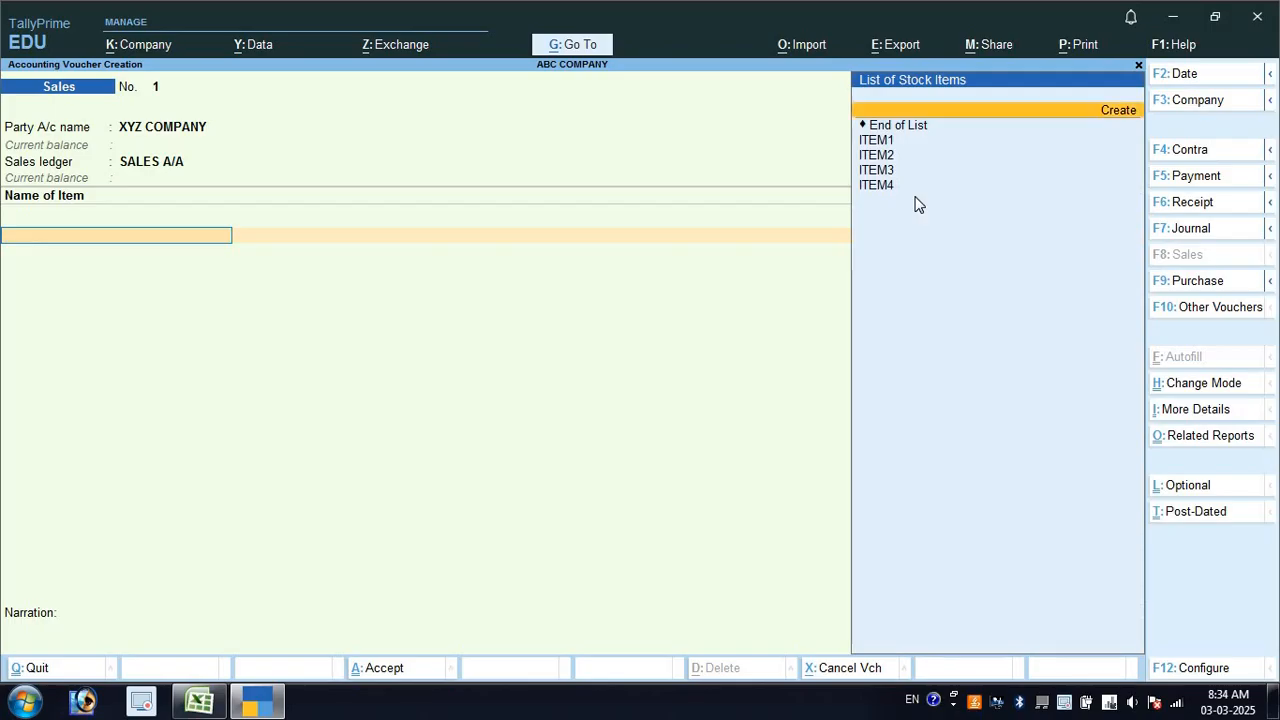
Add ITEM1 at 1,000 units and rate 50, checking the 50,000 amount against the Excel sheet
key(Down)
key(Down)
key(Return)
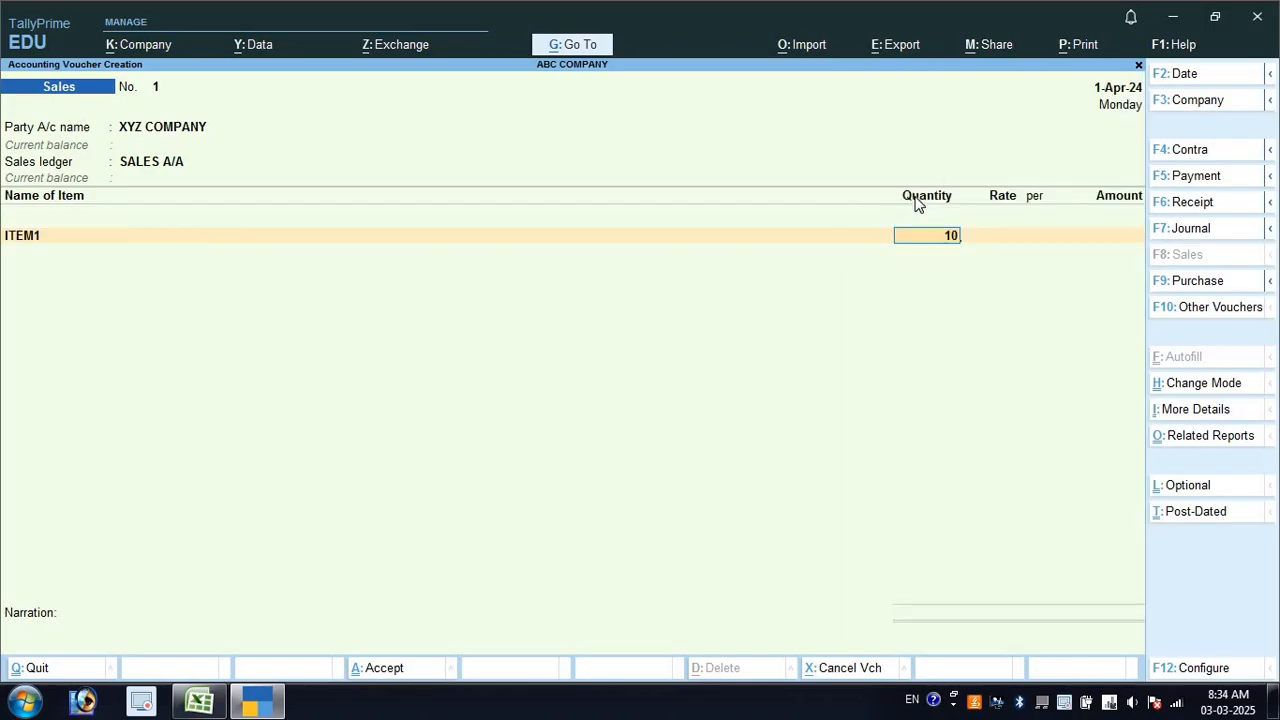
text(1,000)
key(Return)
key(alt+Tab)
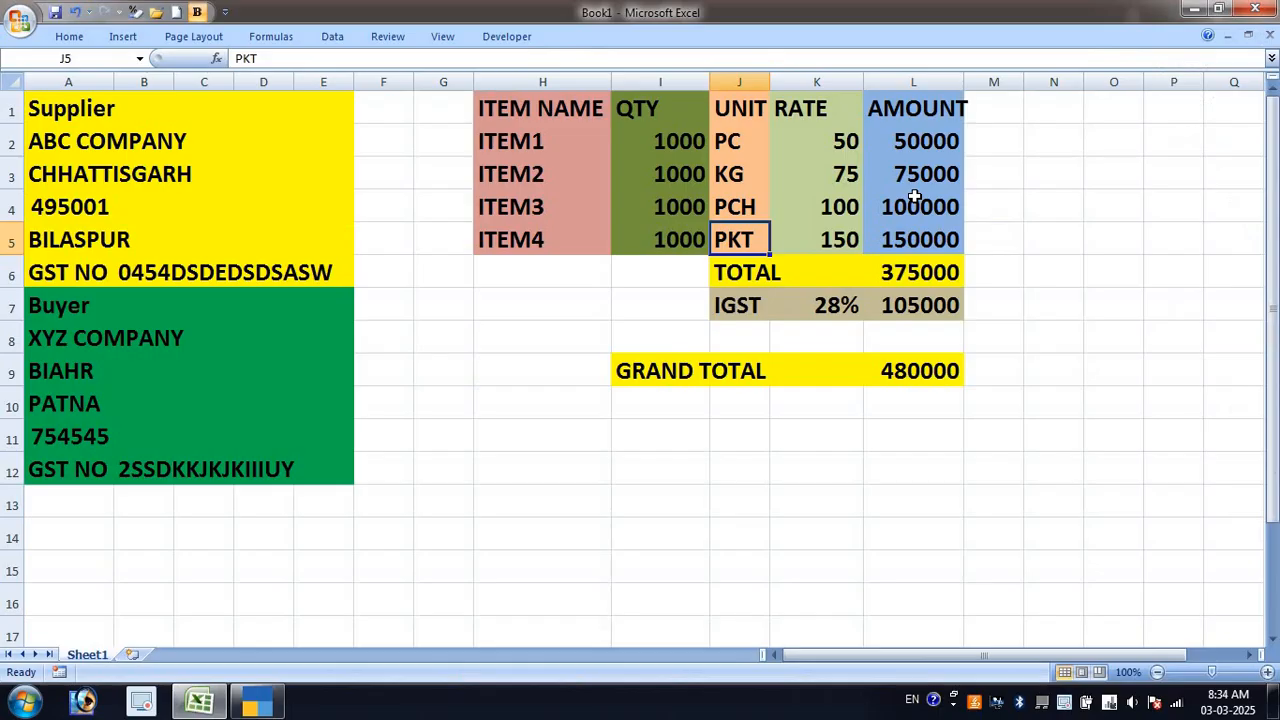
click(836, 143)
key(alt+Tab)
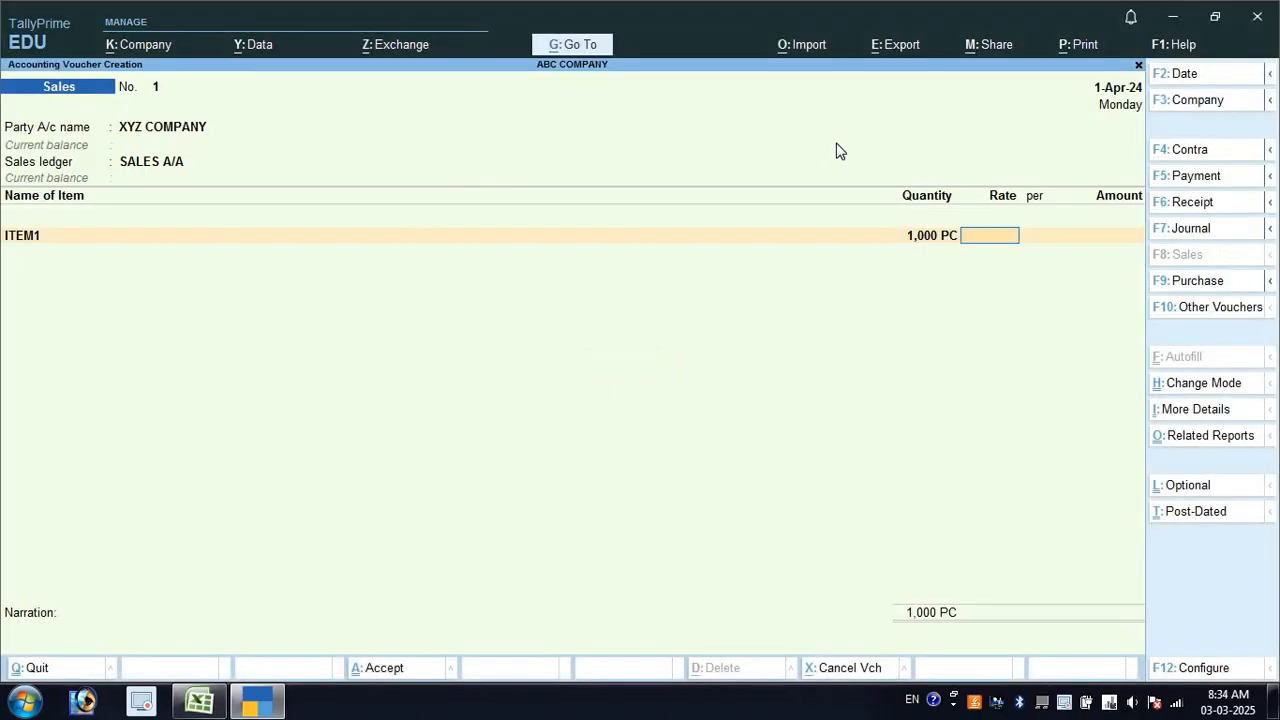
text(50)
key(Return)
key(Return)
key(Return)
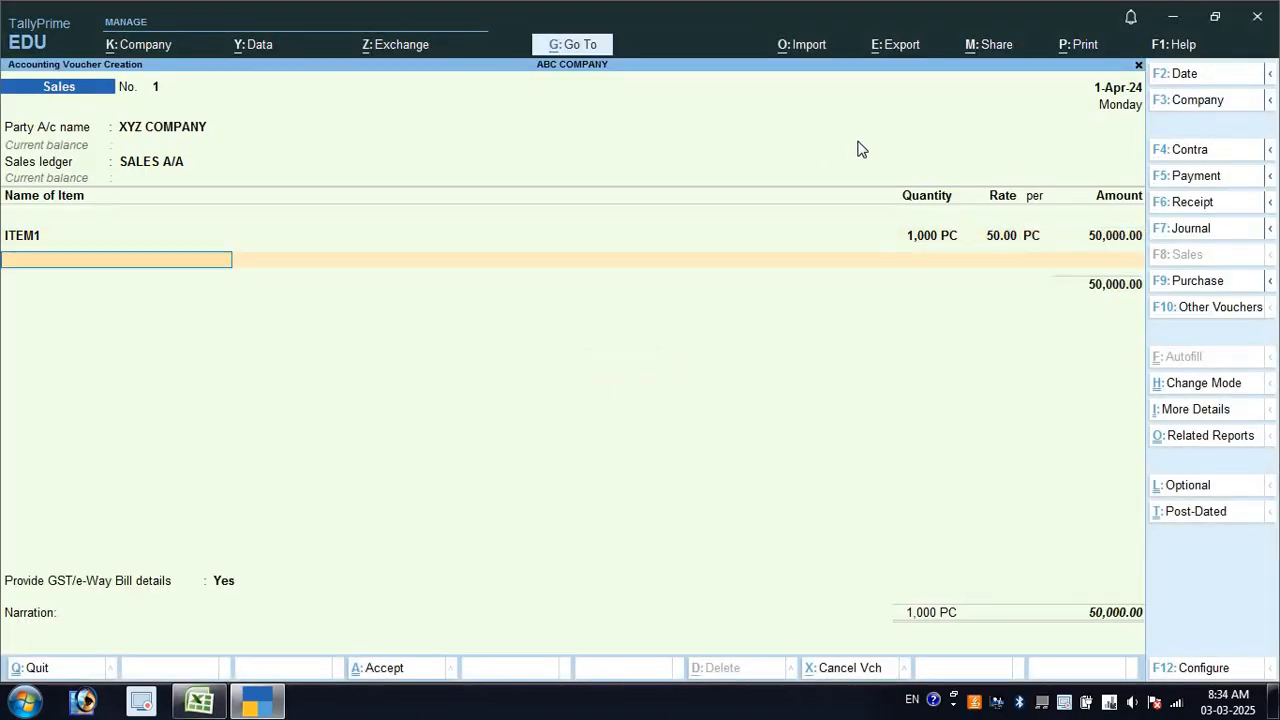
key(alt+Tab)
click(940, 141)
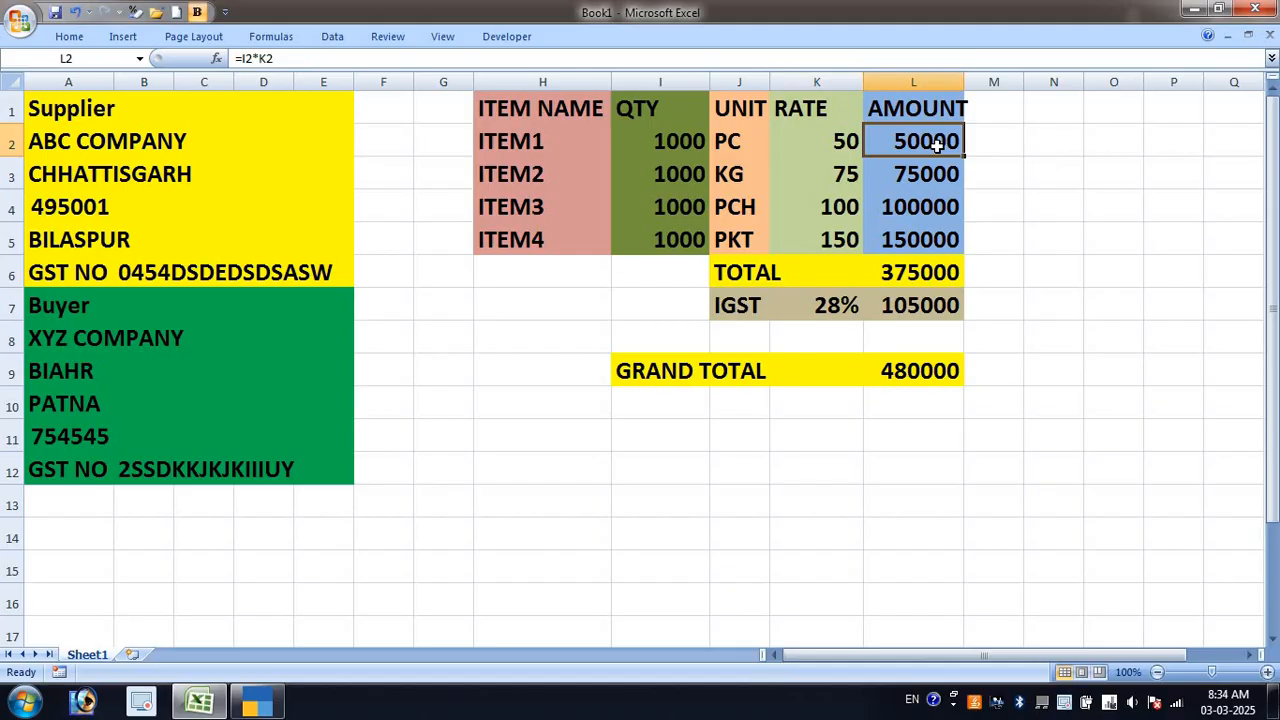
key(alt+Tab)
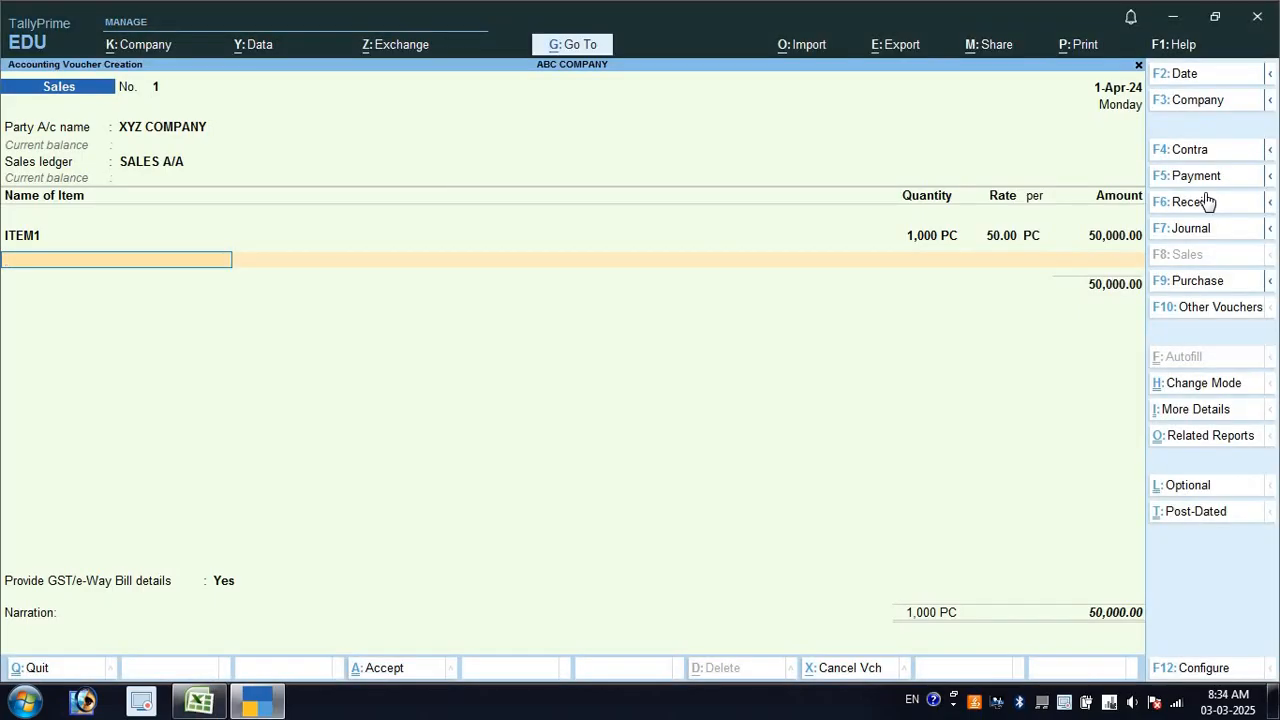
Add ITEM2 at 1,000 units and rate 75, confirming its 75,000.00 amount
key(Down)
key(Down)
key(Down)
key(Down)
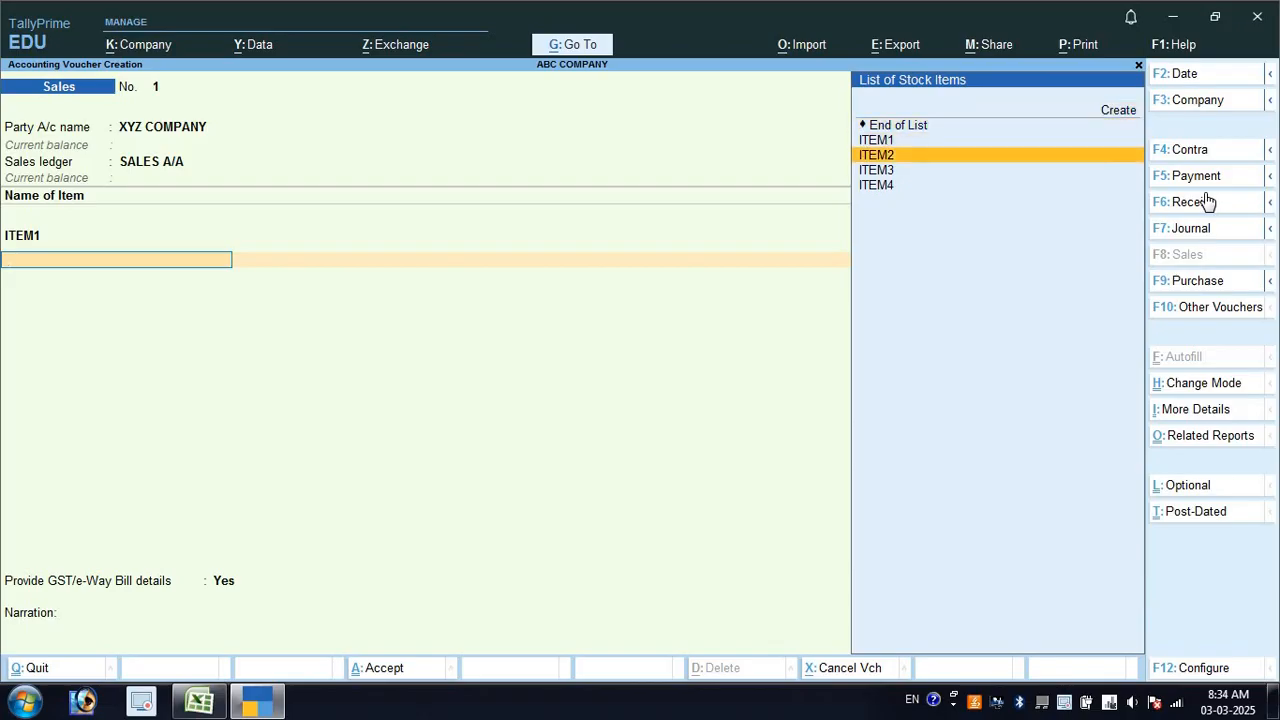
key(Return)
text(1,000)
key(Return)
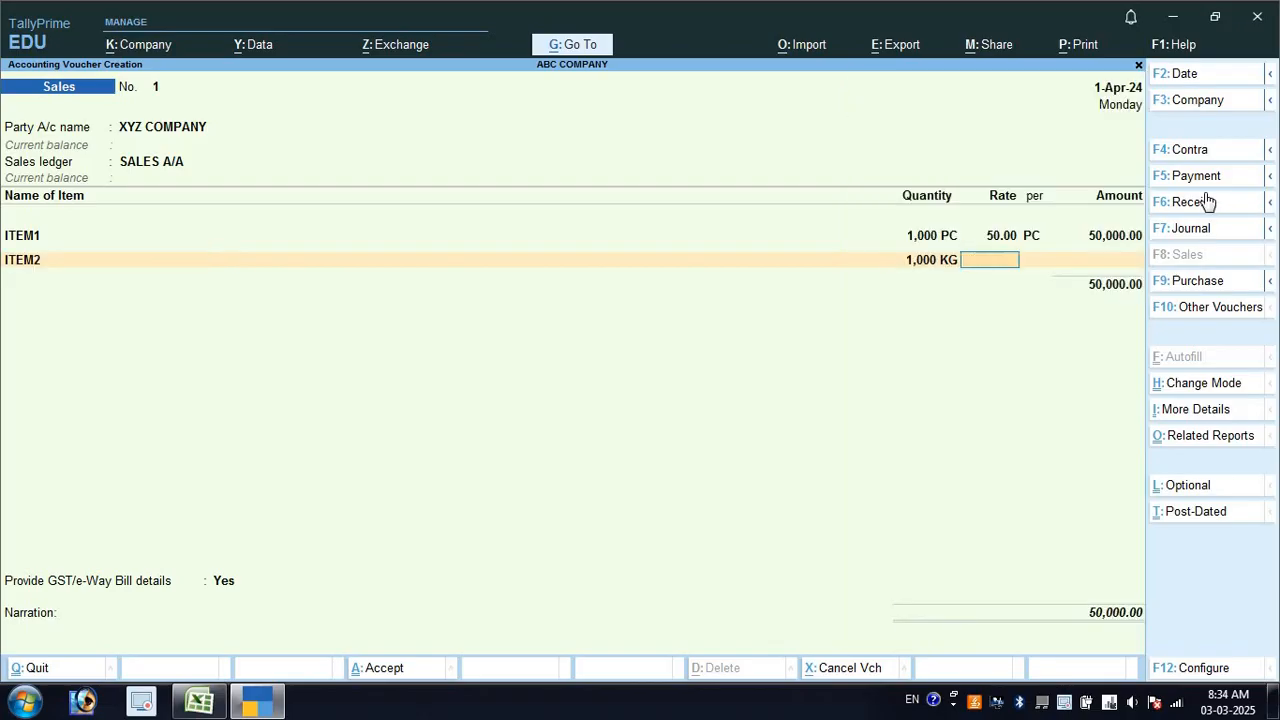
text(75)
key(Return)
key(Return)
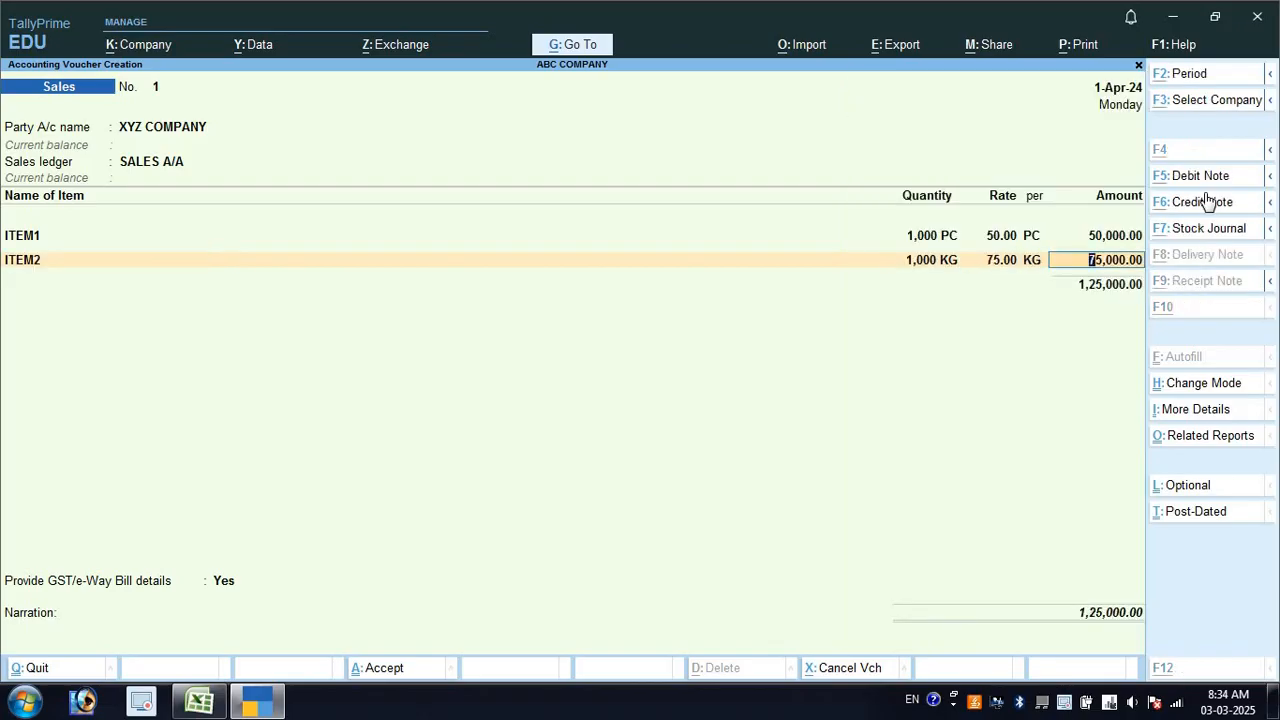
key(alt+Tab)
click(905, 175)
key(alt+Tab)
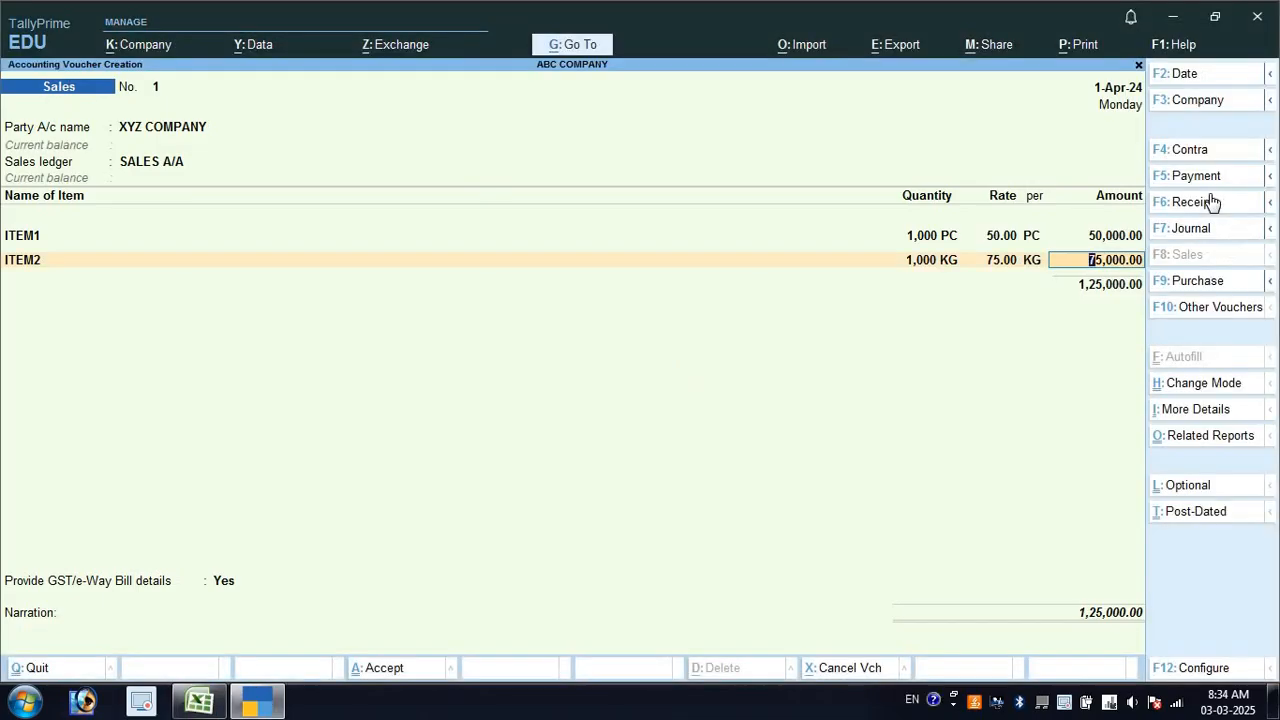
key(Return)
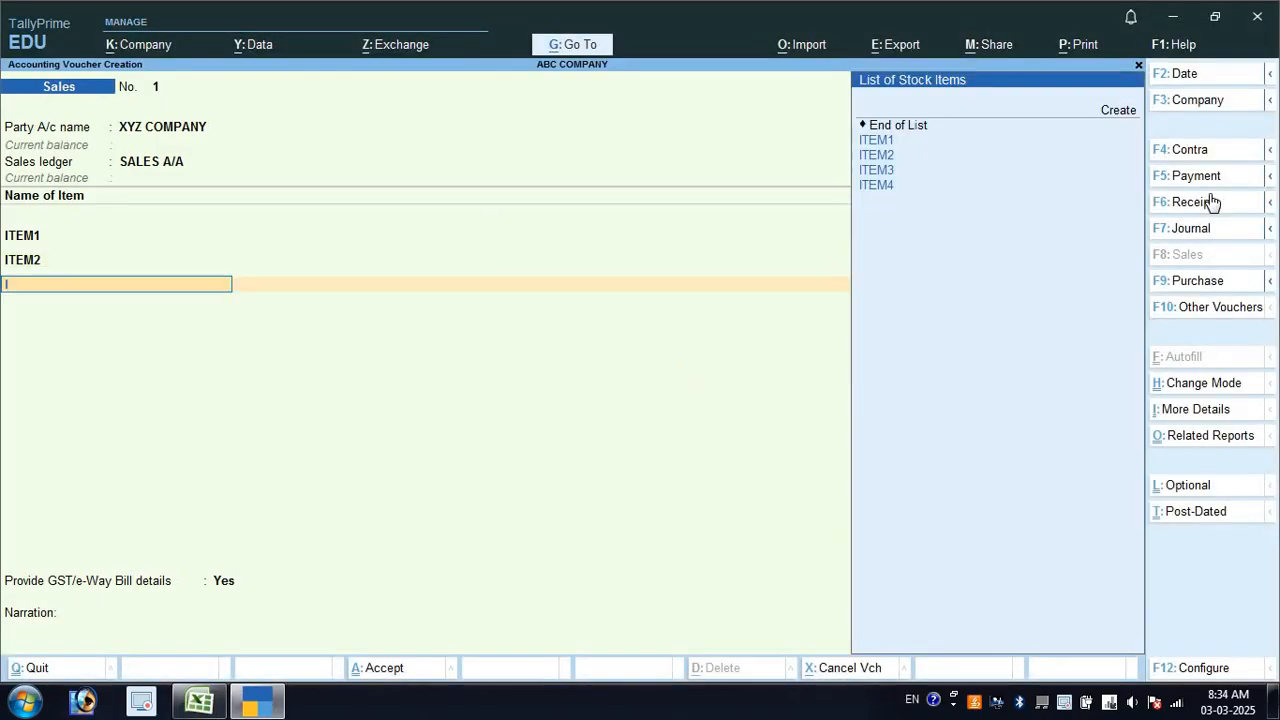
Add ITEM3 at 1,000 units and rate 100 per PCH for 1,00,000.00
key(Down)
key(Down)
key(Down)
key(Return)
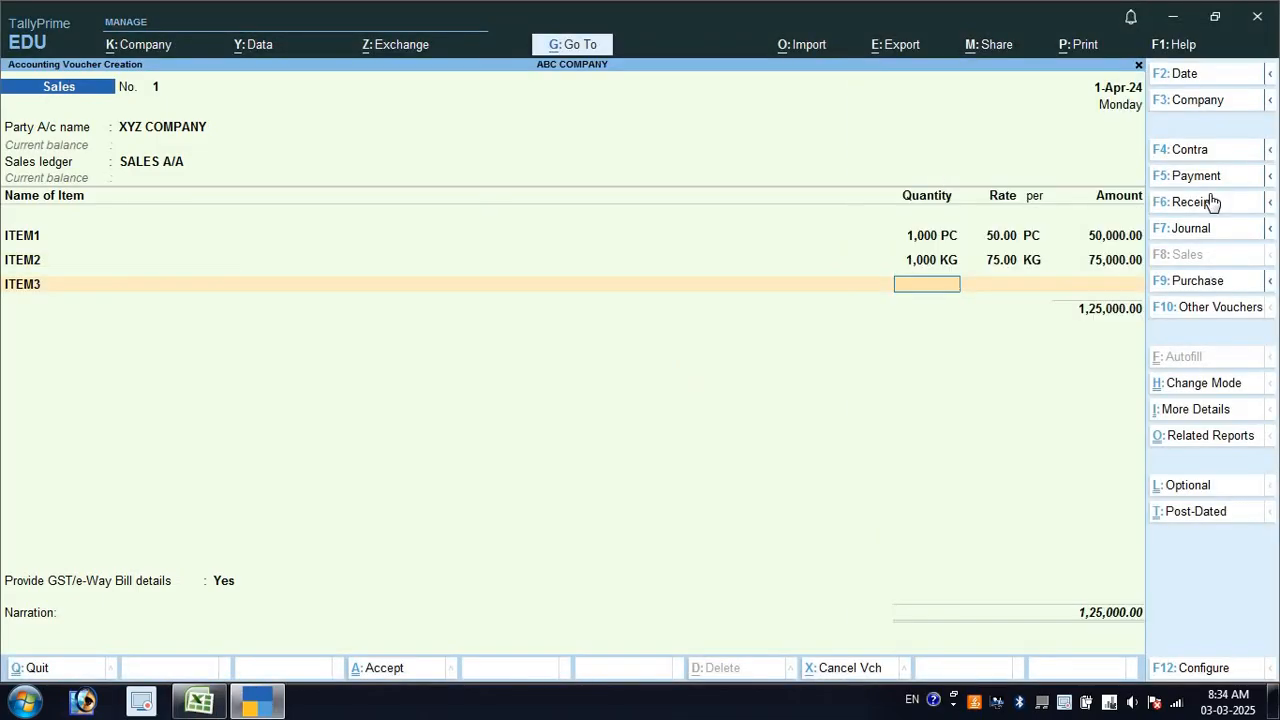
text(1000)
key(Return)
text(1000)
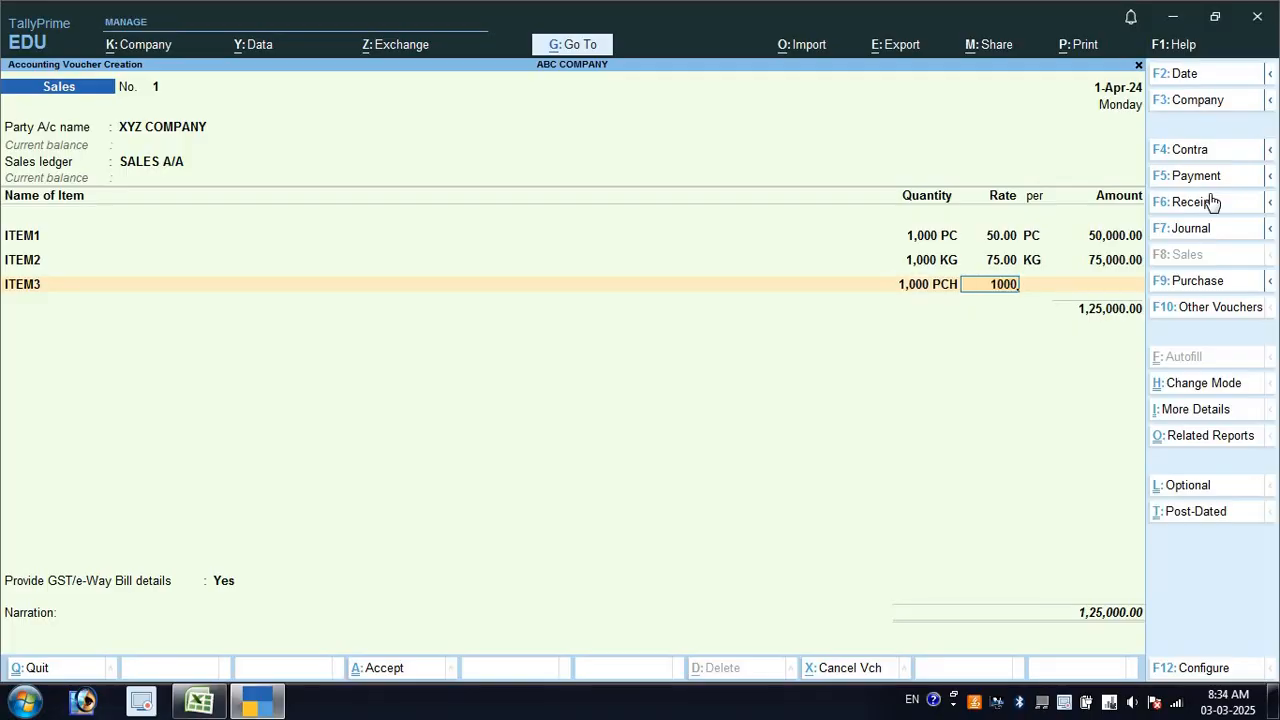
key(BackSpace)
key(Return)
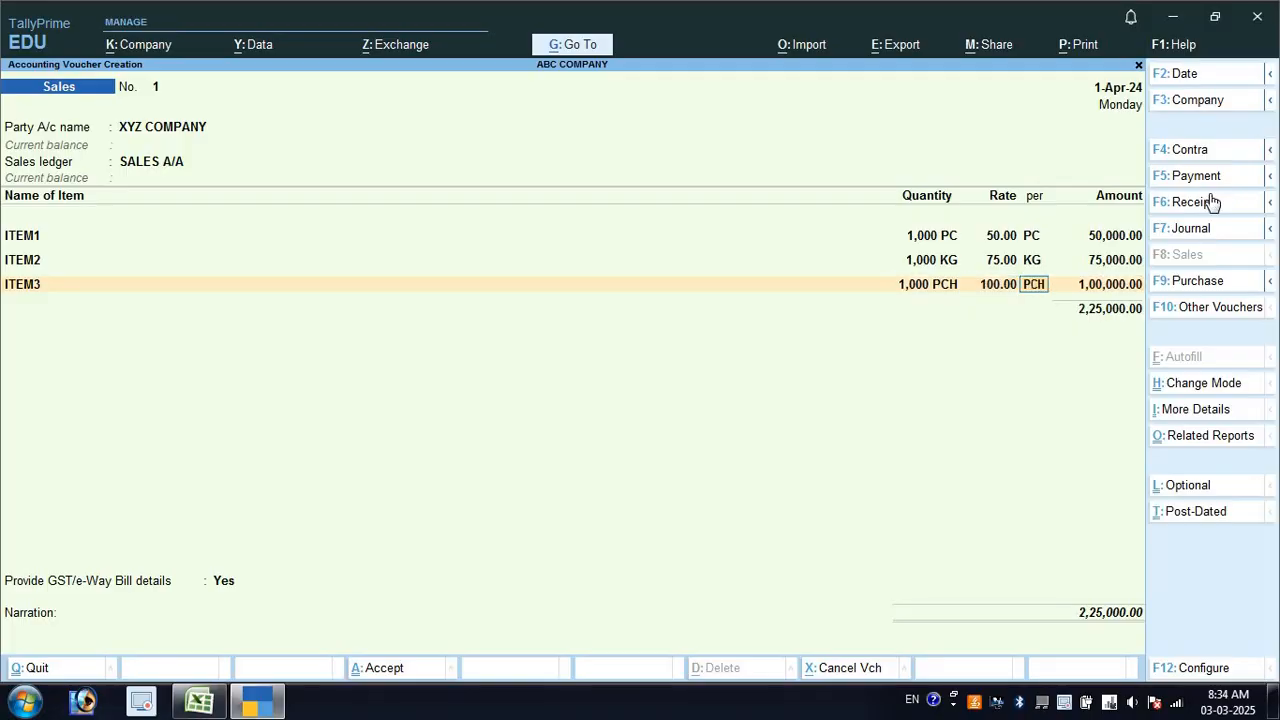
key(Return)
key(alt+Tab)
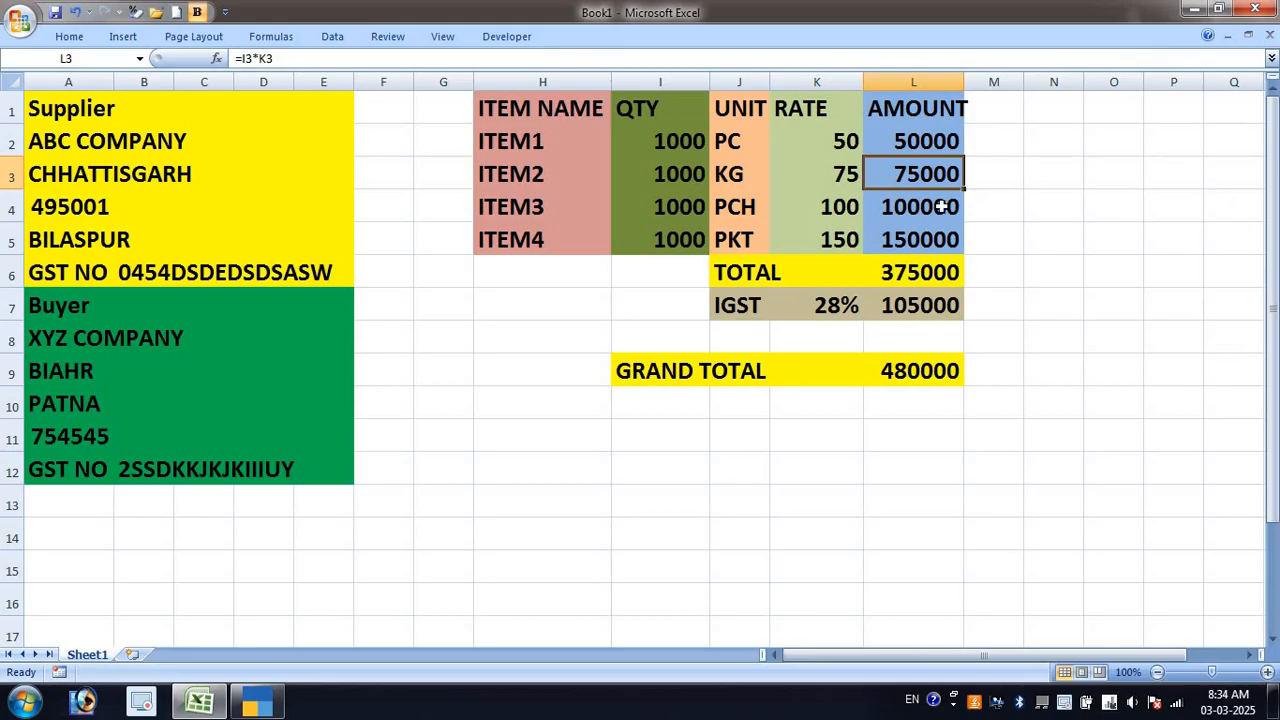
click(960, 206)
key(alt+Tab)
key(Return)
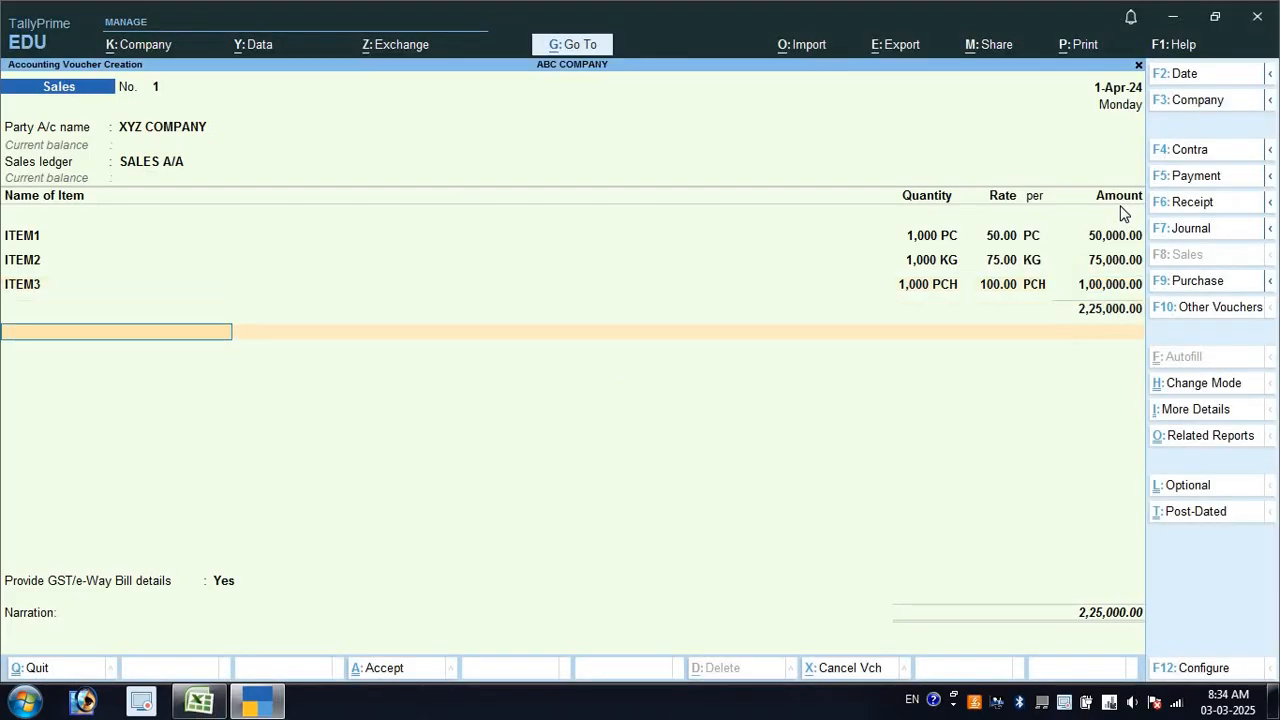
key(BackSpace)
Add ITEM4 at 1,000 units and rate 150, checking its 150,000 amount in Excel
key(Return)
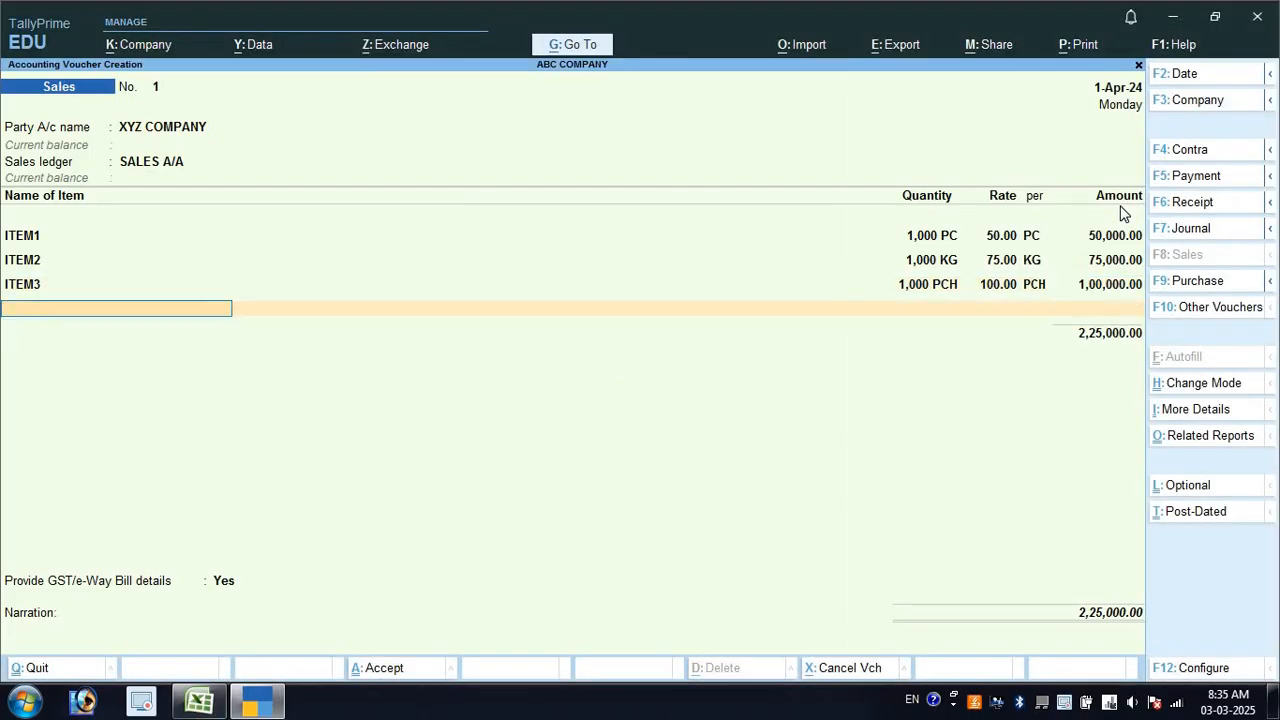
key(Down)
key(Down)
key(Down)
key(Down)
key(Return)
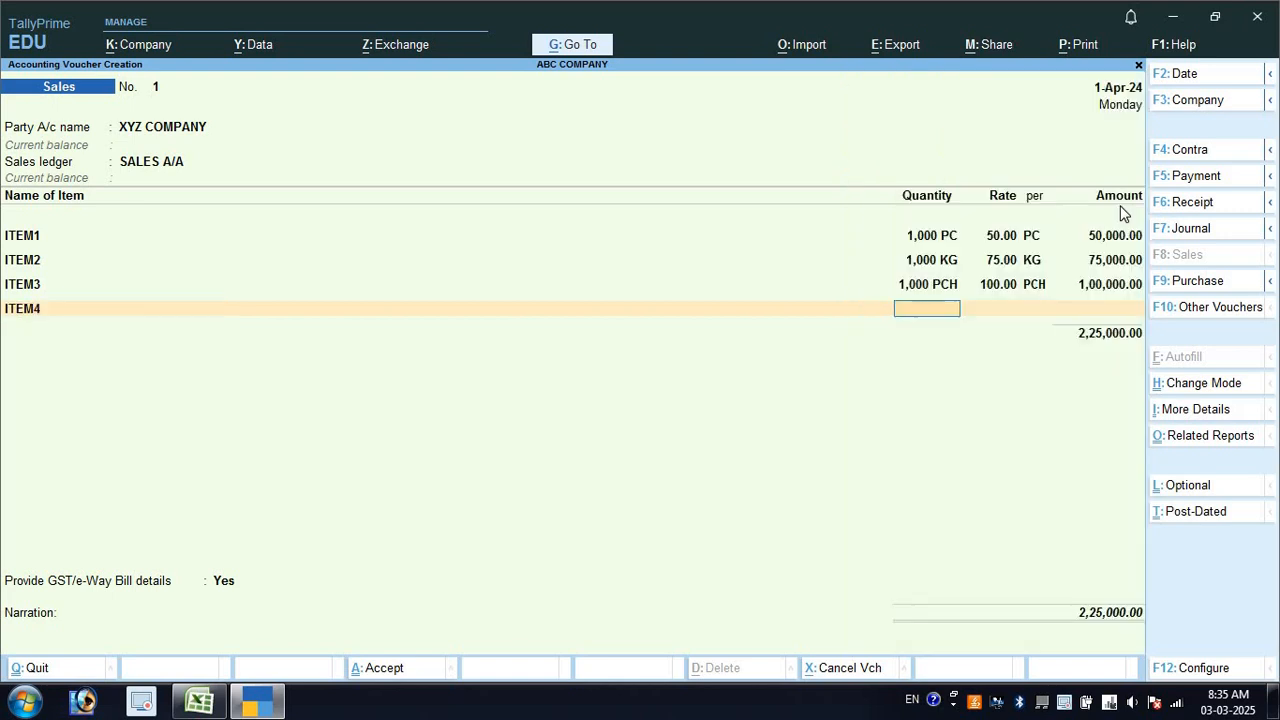
text(100)
key(Return)
key(BackSpace)
text(00)
key(Return)
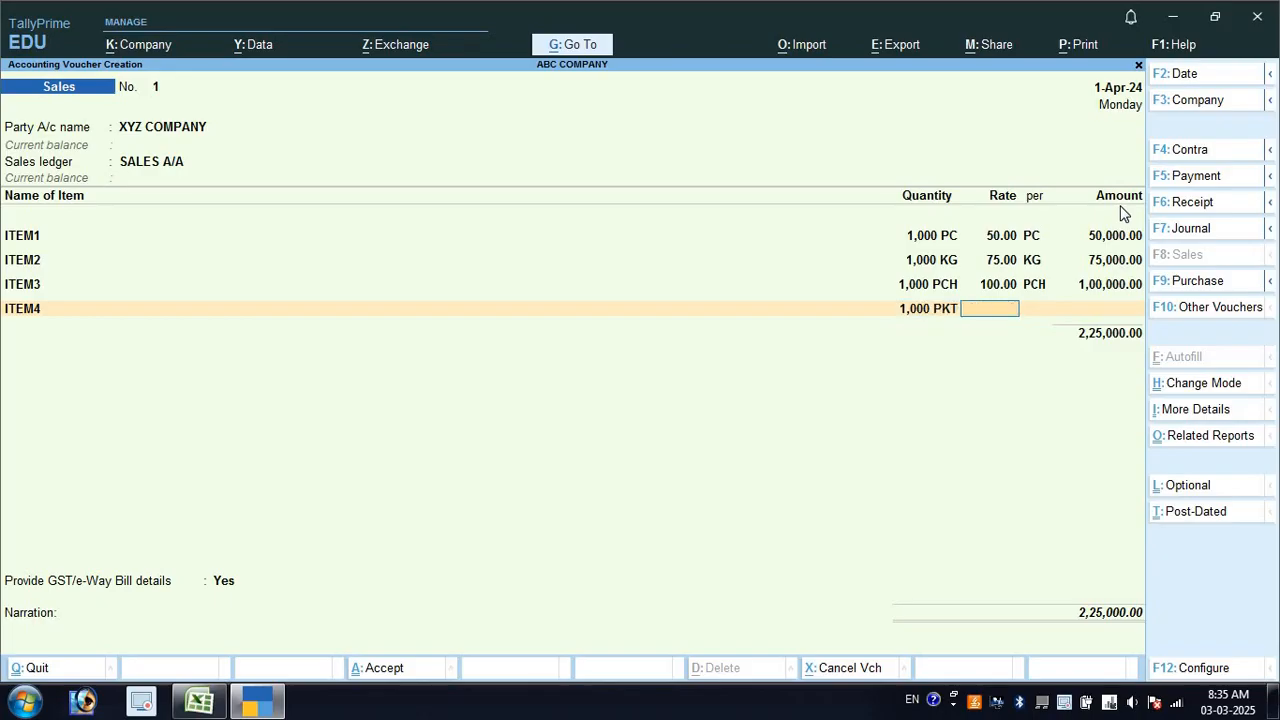
text(150)
key(Return)
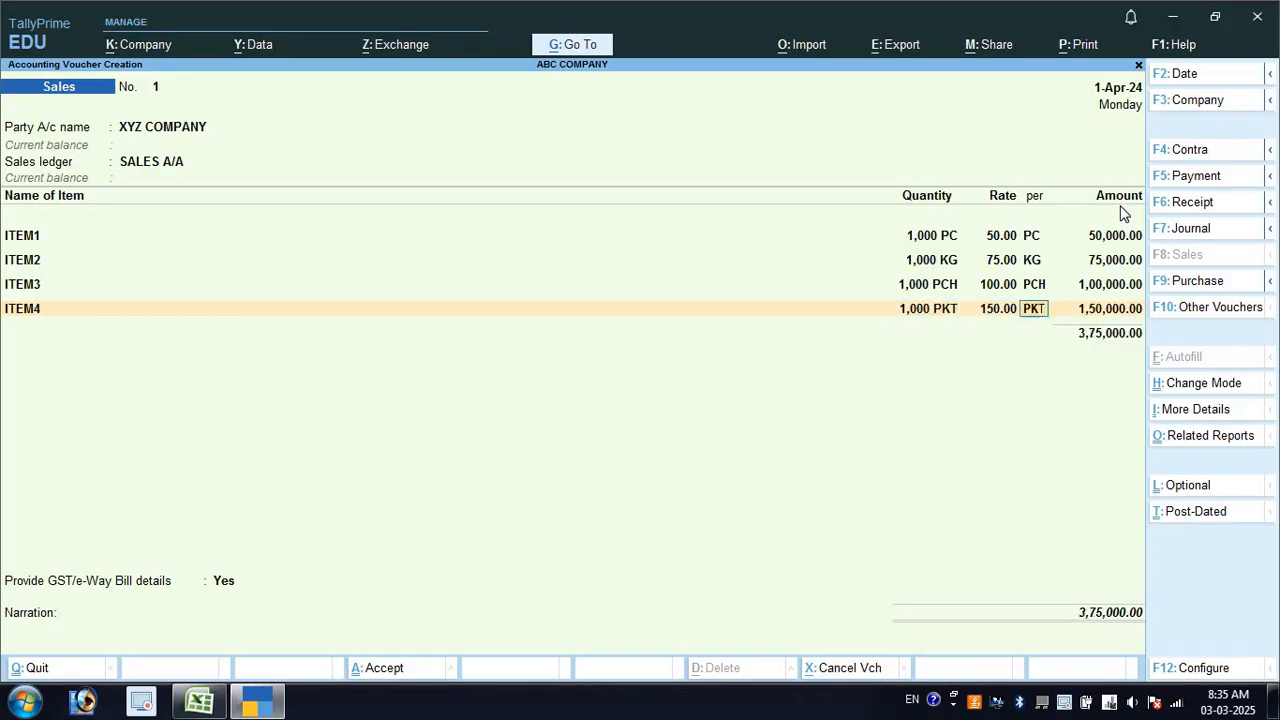
key(alt+Tab)
click(933, 246)
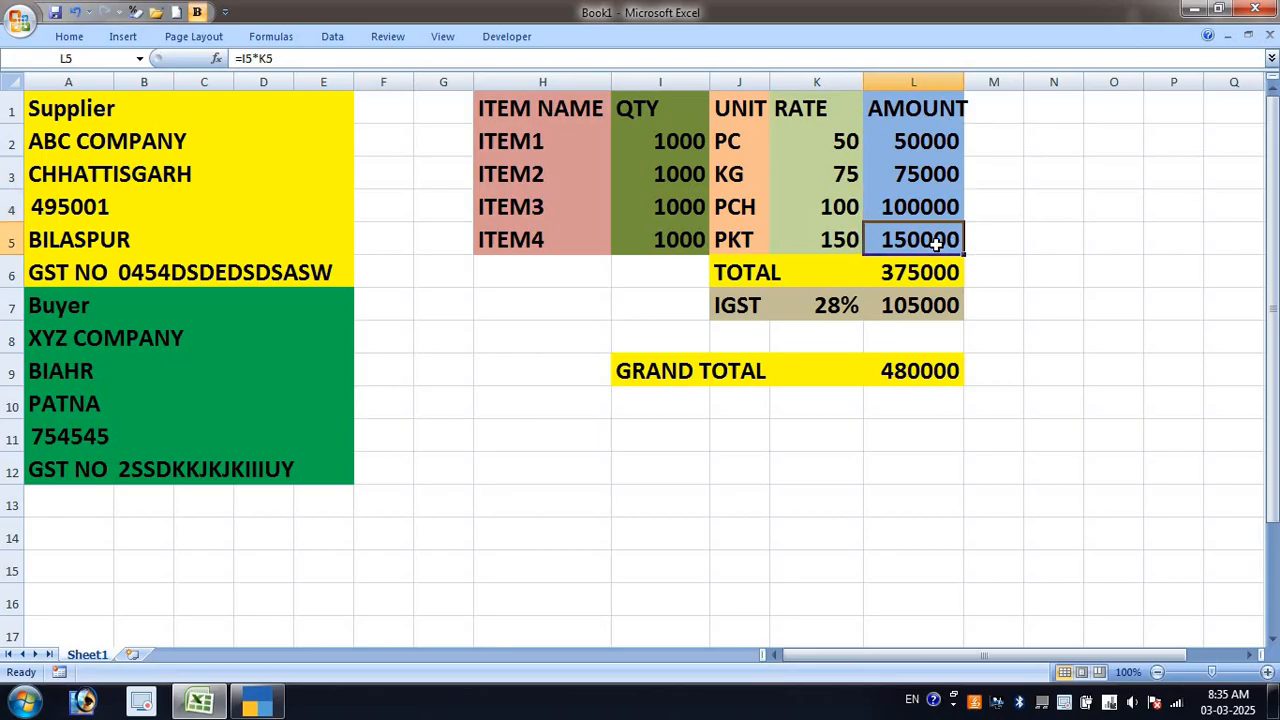
key(alt+Tab)
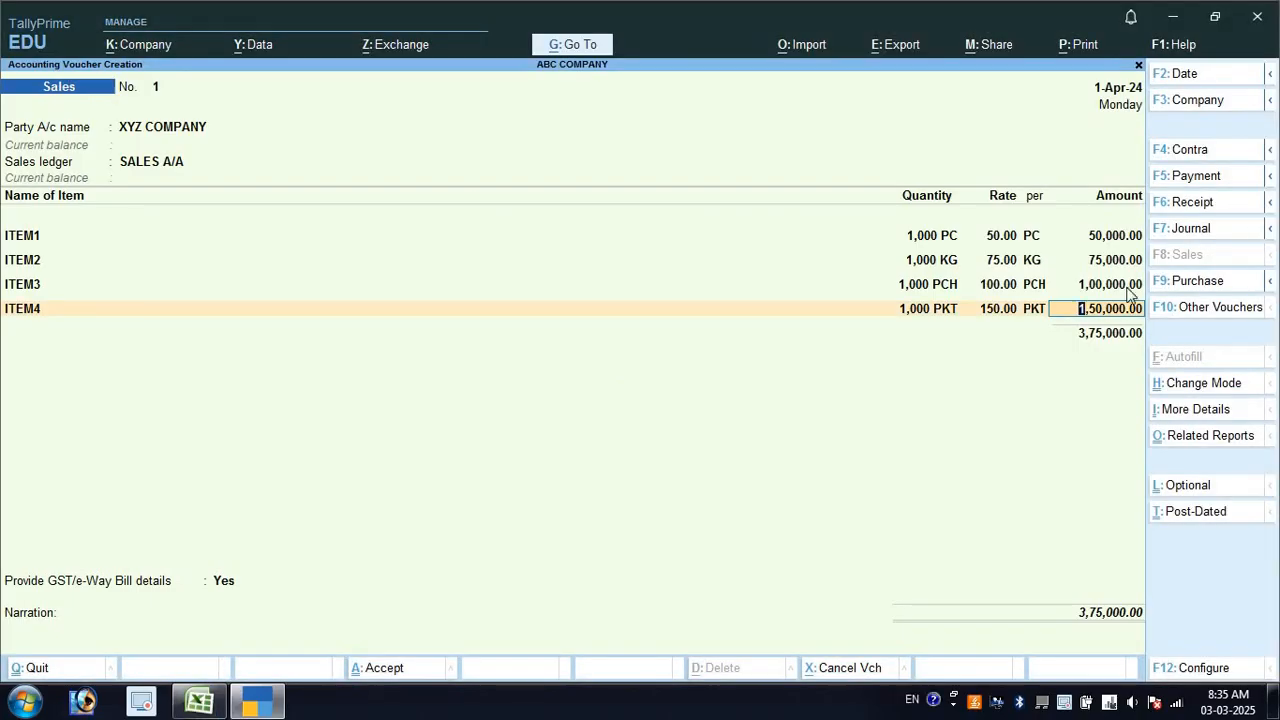
Compare the IGST and total in Excel cells L7 and L6, then accept ITEM4's amount
key(Return)
key(alt+Tab)
click(933, 305)
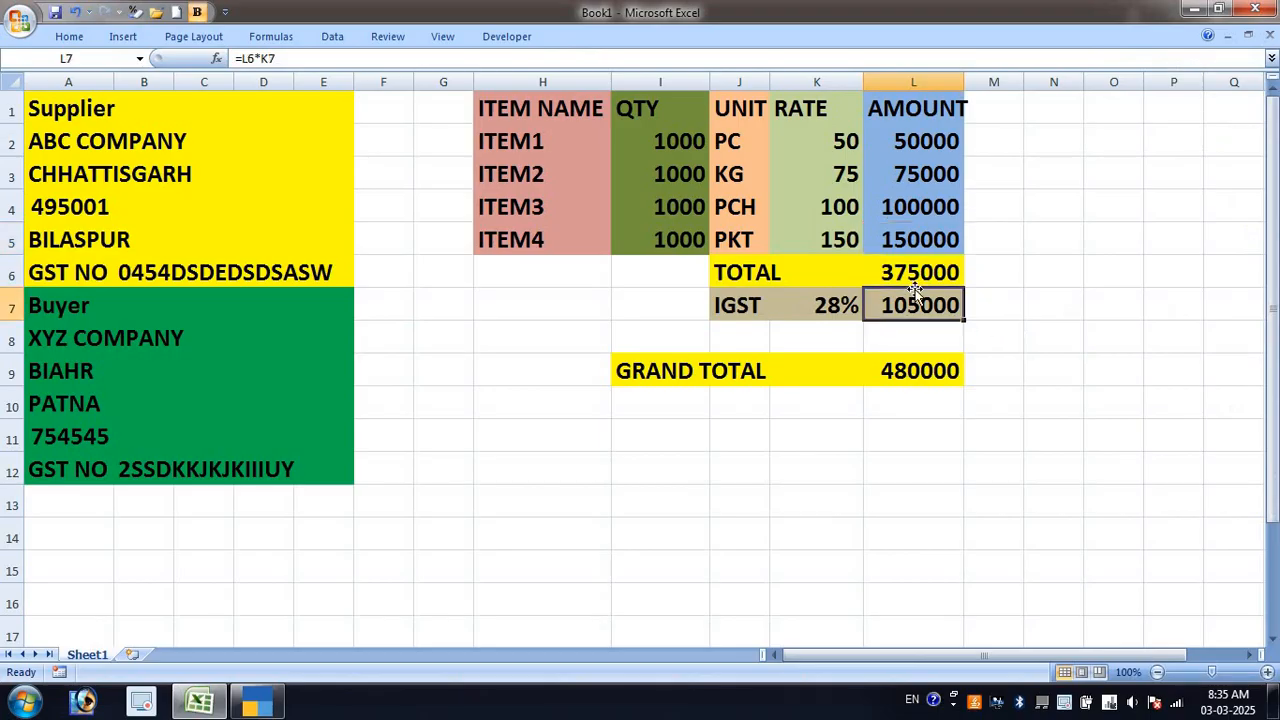
click(920, 273)
key(alt+Tab)
key(Return)
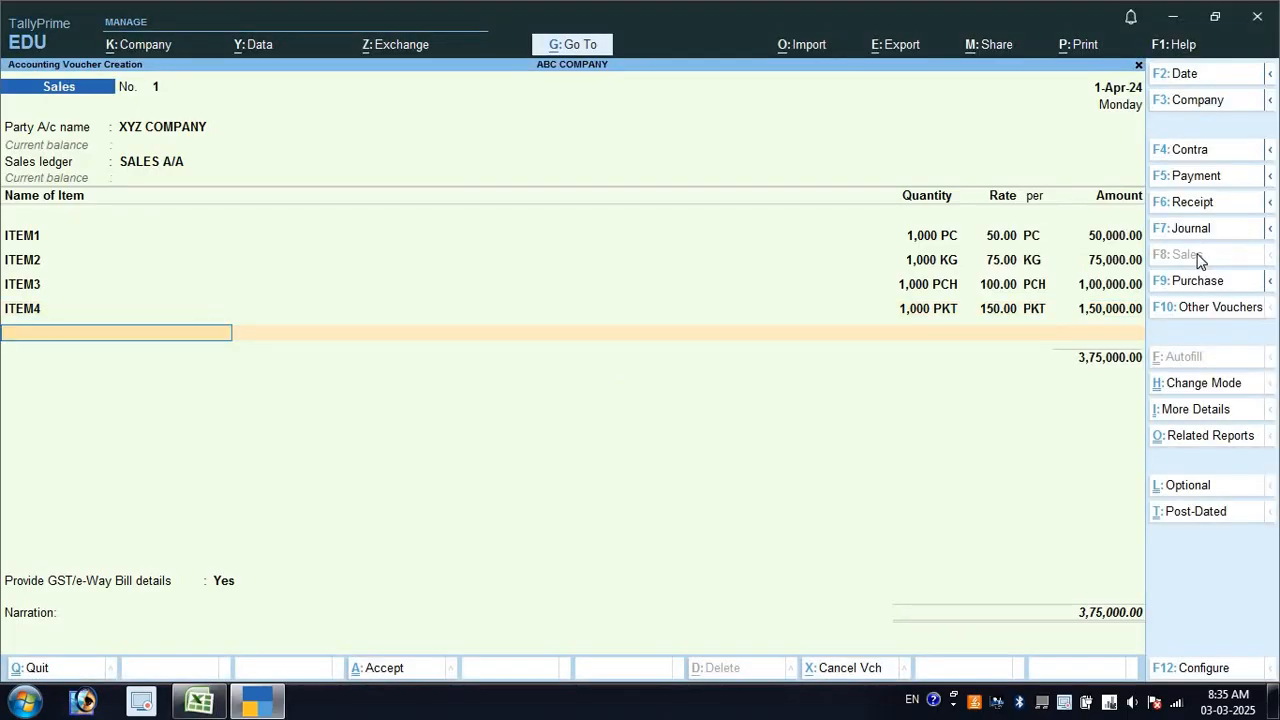
Add an IGST ledger row of 1,05,000.00, matching cell L7, for a 4,80,000.00 total
key(Return)
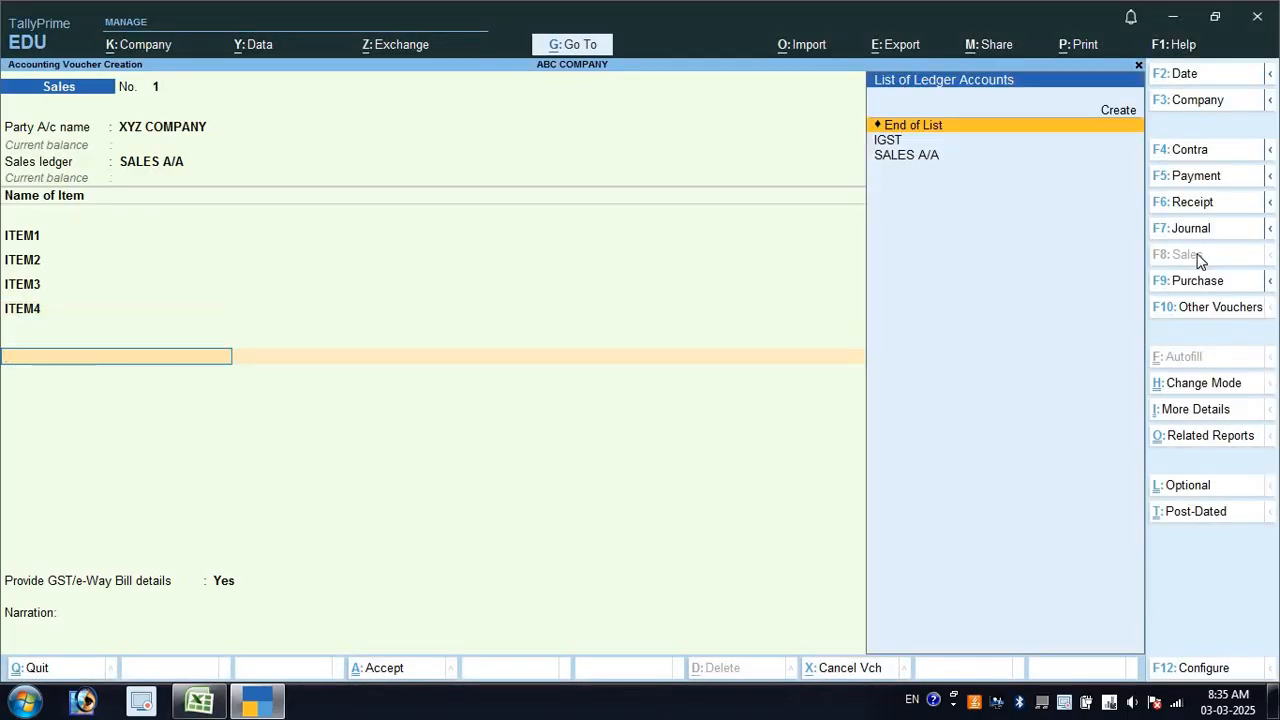
key(Down)
key(Return)
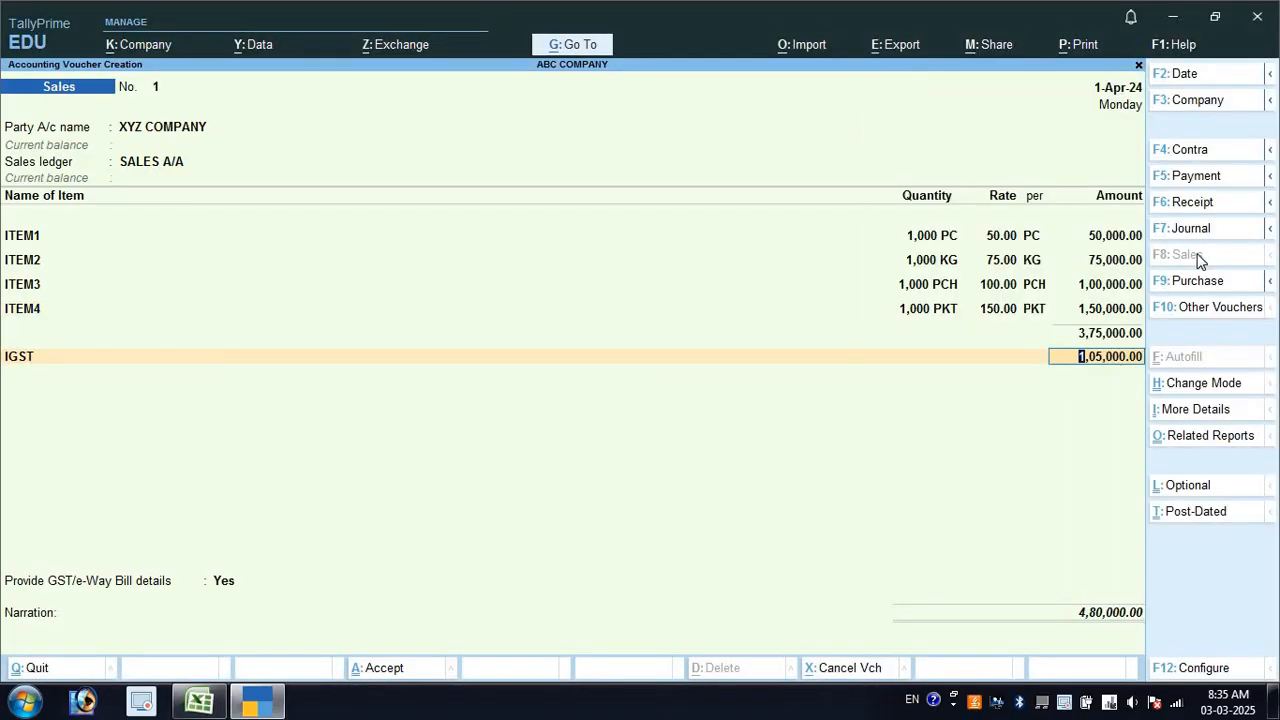
key(alt+Tab)
click(920, 305)
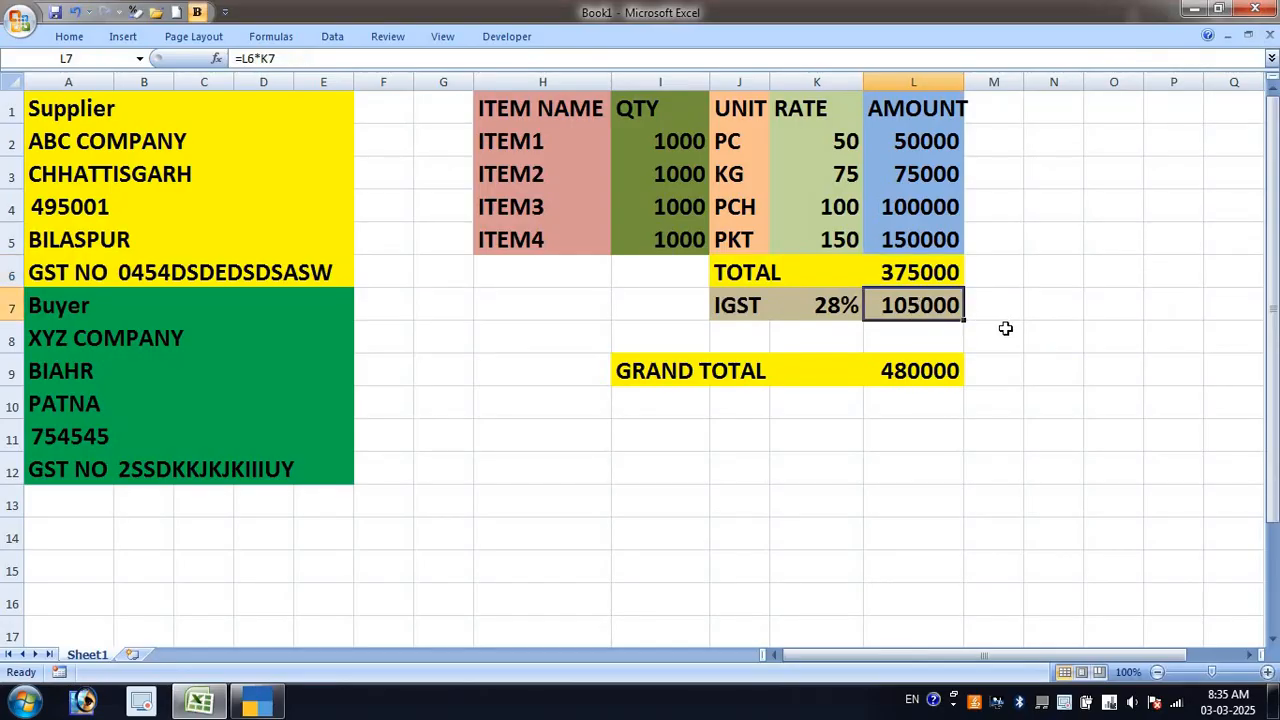
key(alt+Tab)
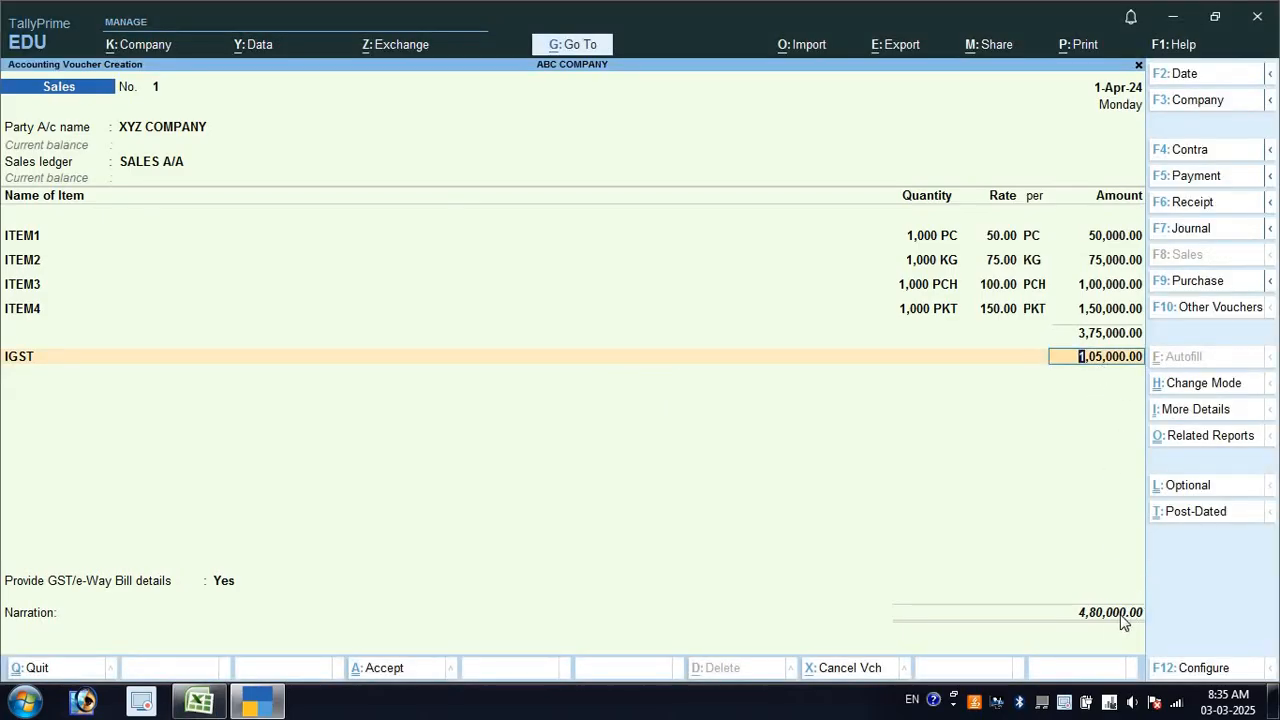
key(alt+Tab)
key(alt+Tab)
click(1126, 616)
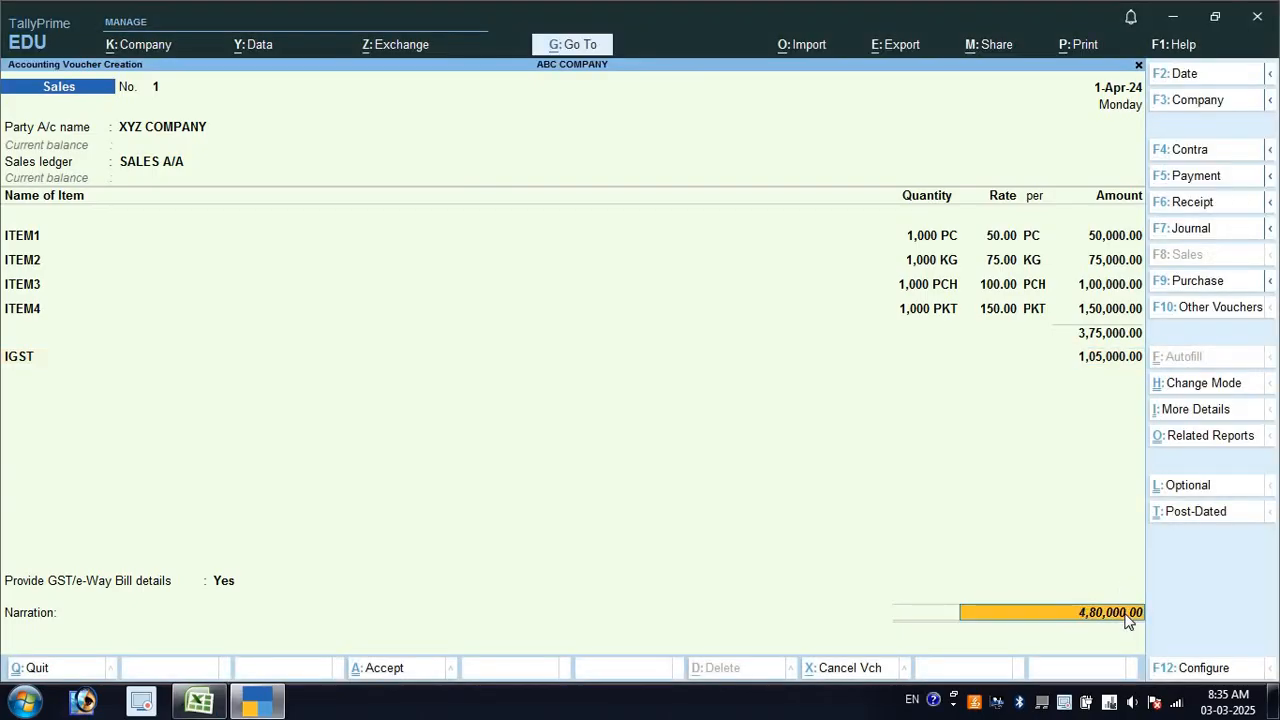
Preview the voucher as a Tax Invoice, zooming in and scrolling through the whole page
key(ctrl)
key(ctrl+p)
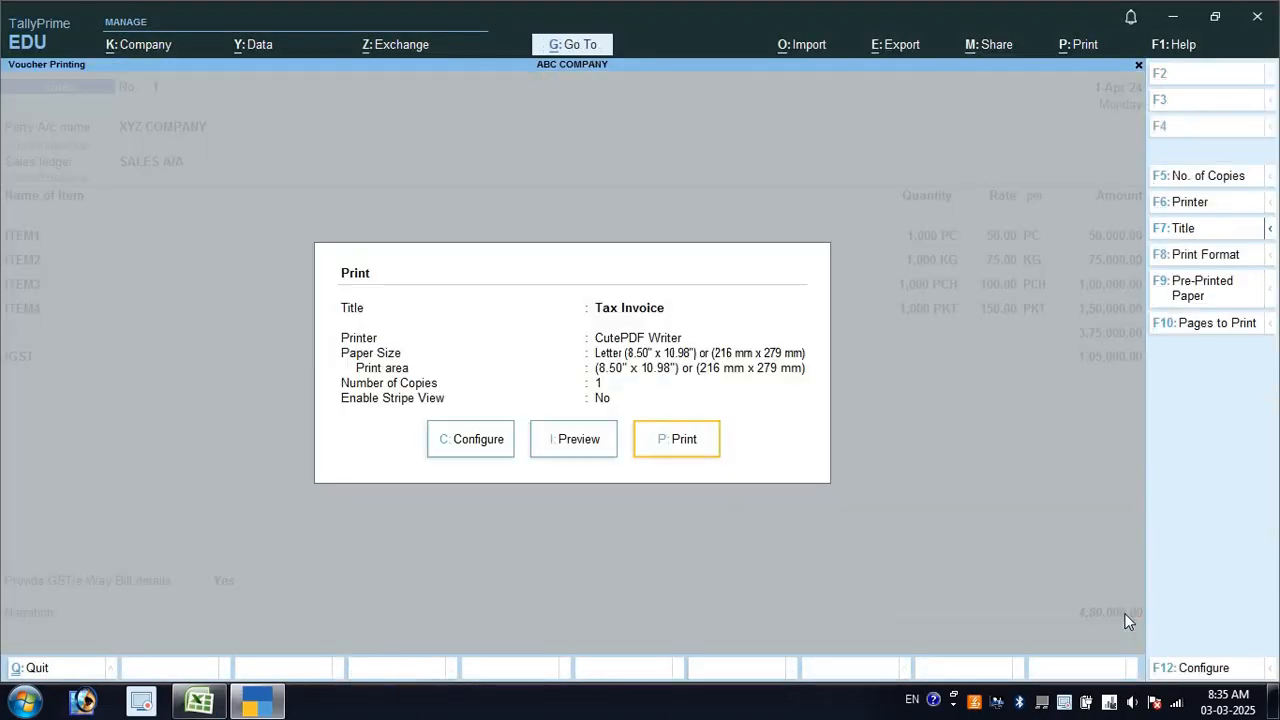
click(584, 446)
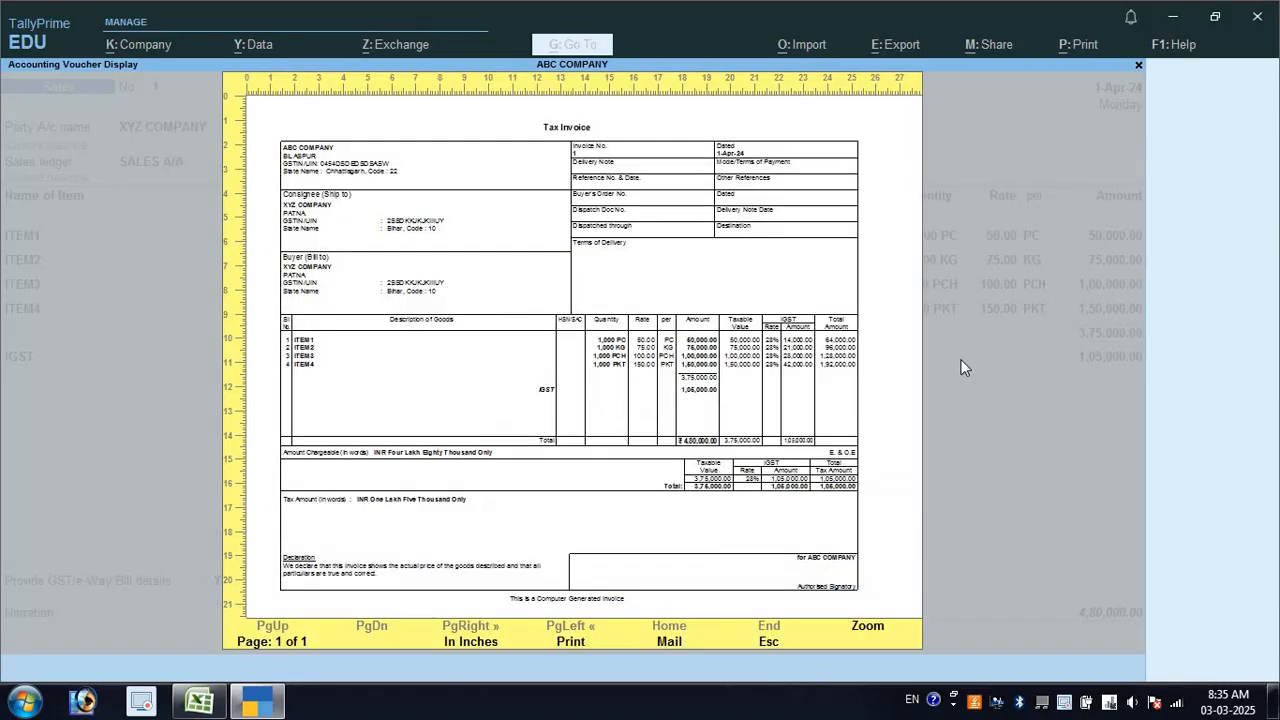
key(Return)
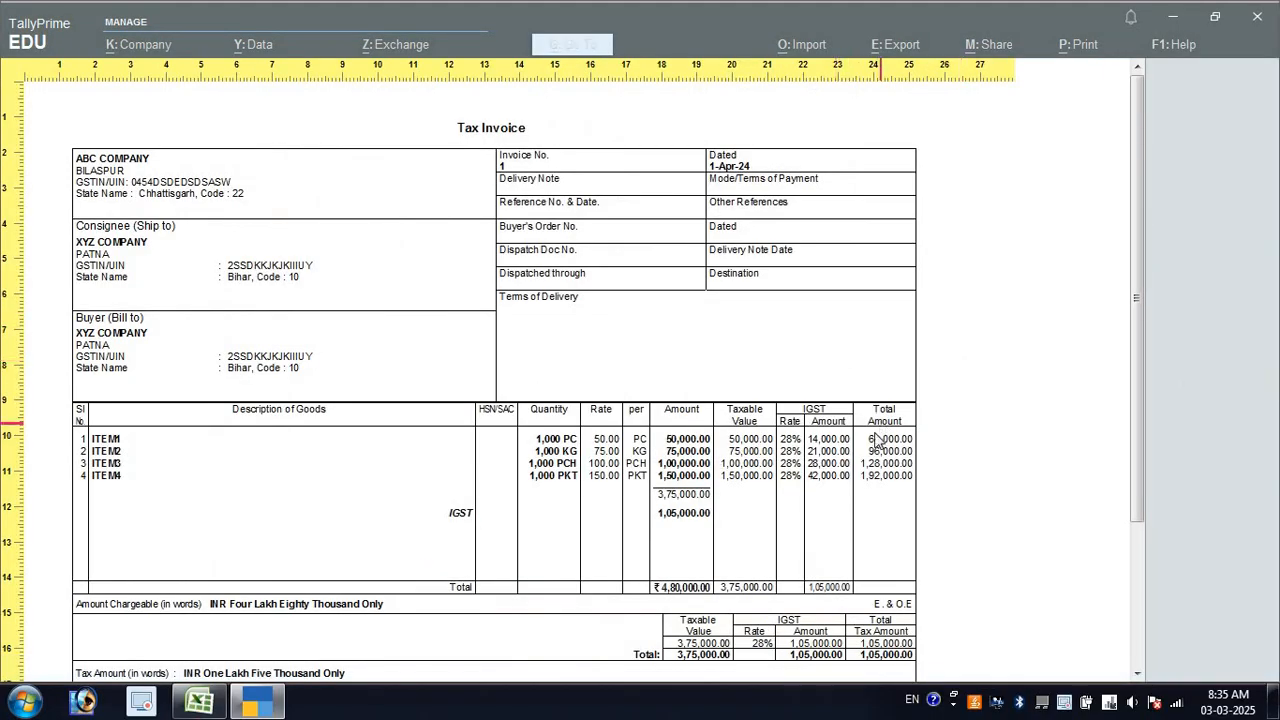
scroll(718, 445, down, 4)
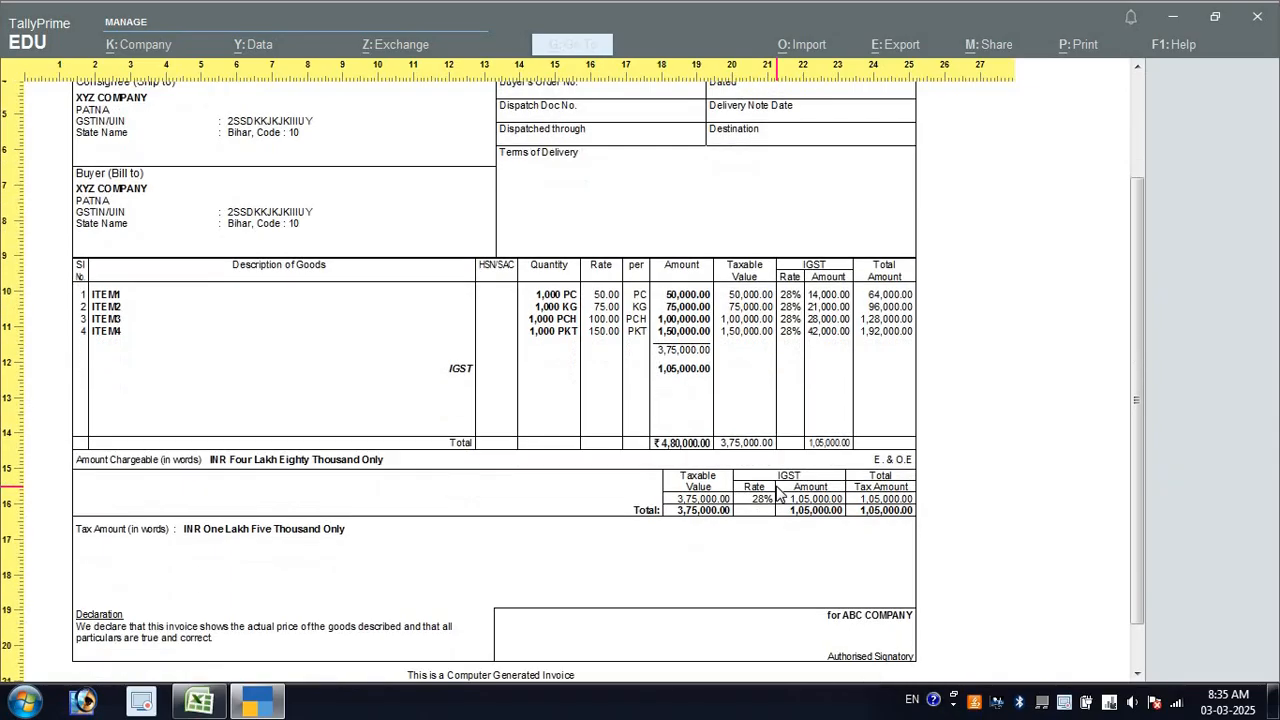
scroll(780, 494, up, 4)
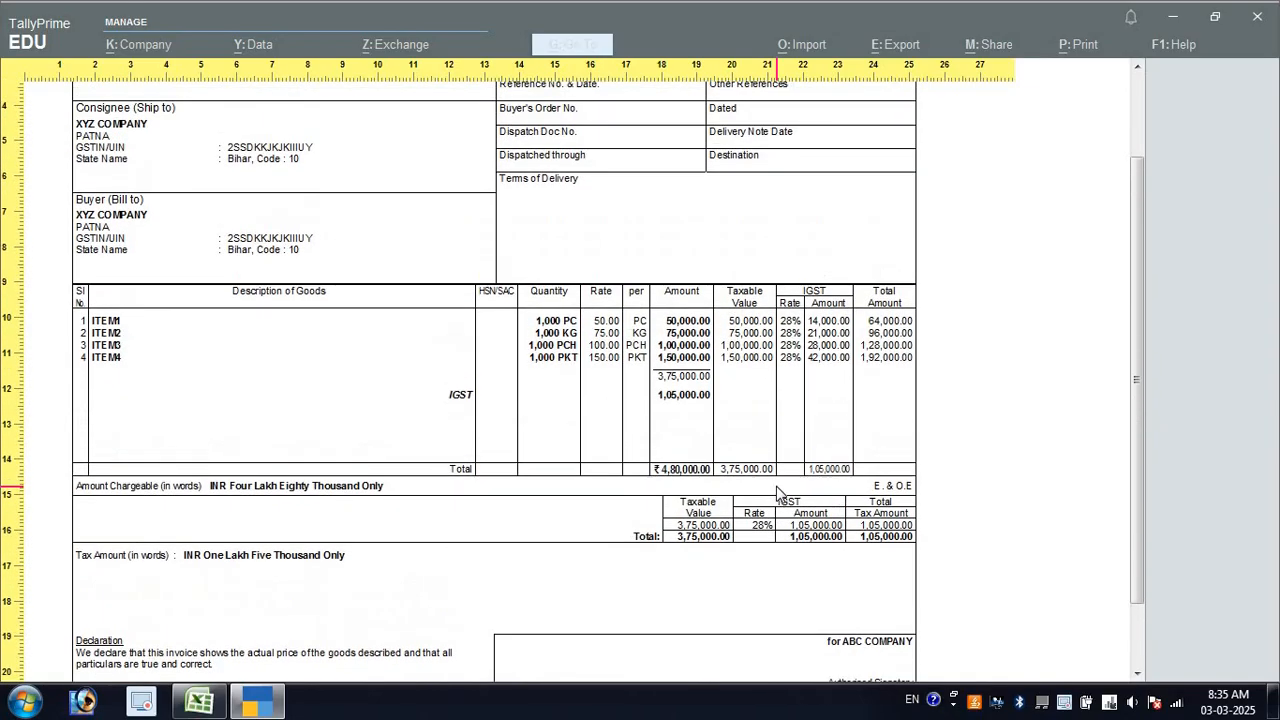
scroll(780, 494, up, 1)
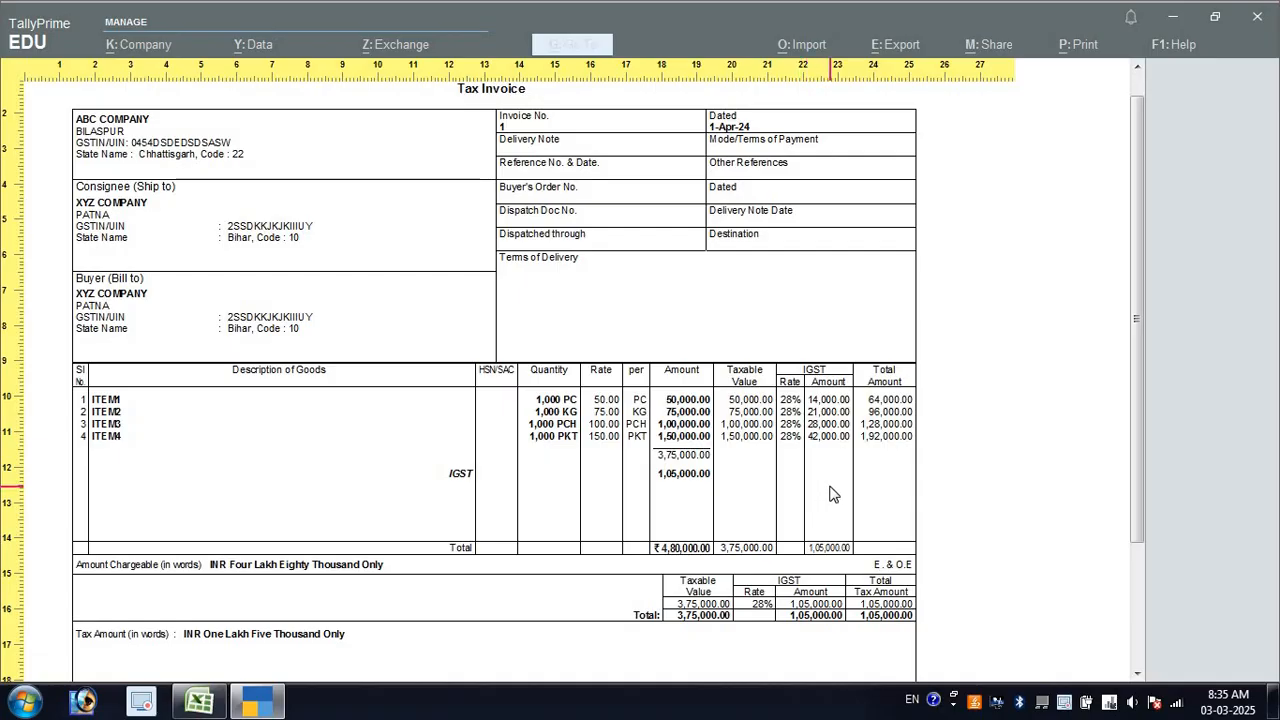
scroll(828, 494, down, 5)
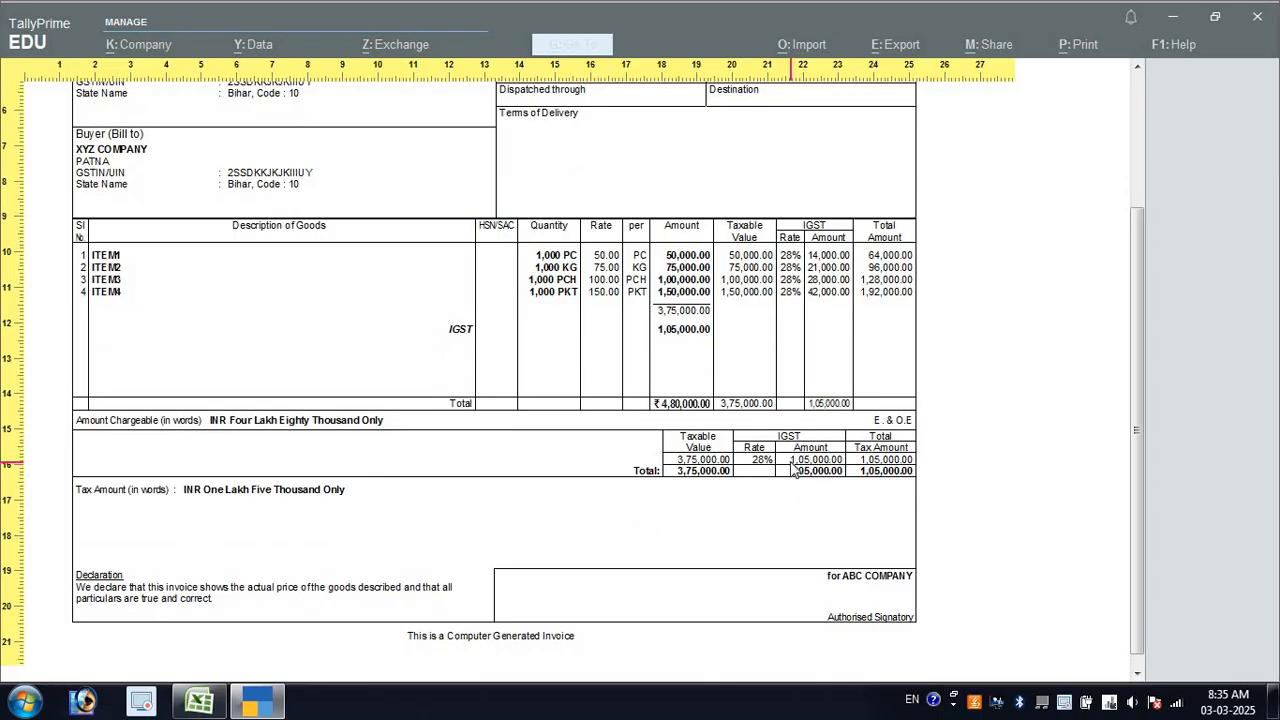
scroll(793, 468, up, 6)
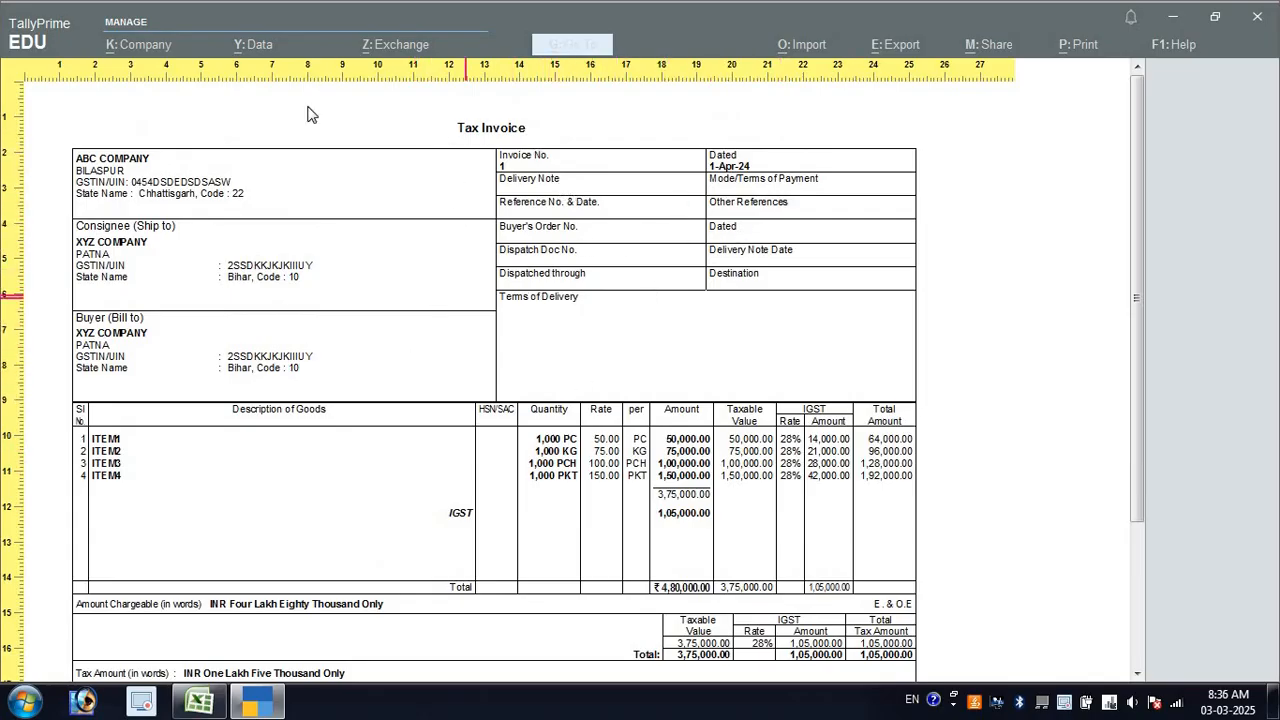
click(527, 101)
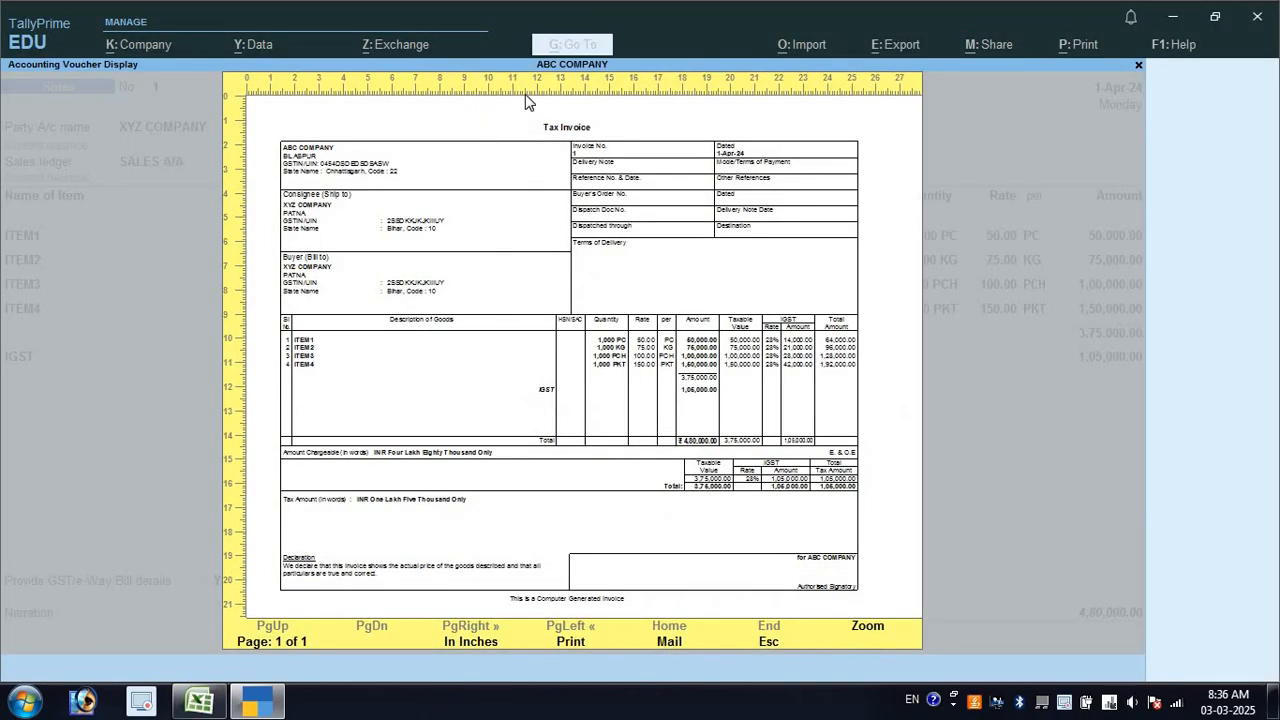
In print configuration, turn on the customer's seal and signature and switch to the simple invoice format
key(Escape)
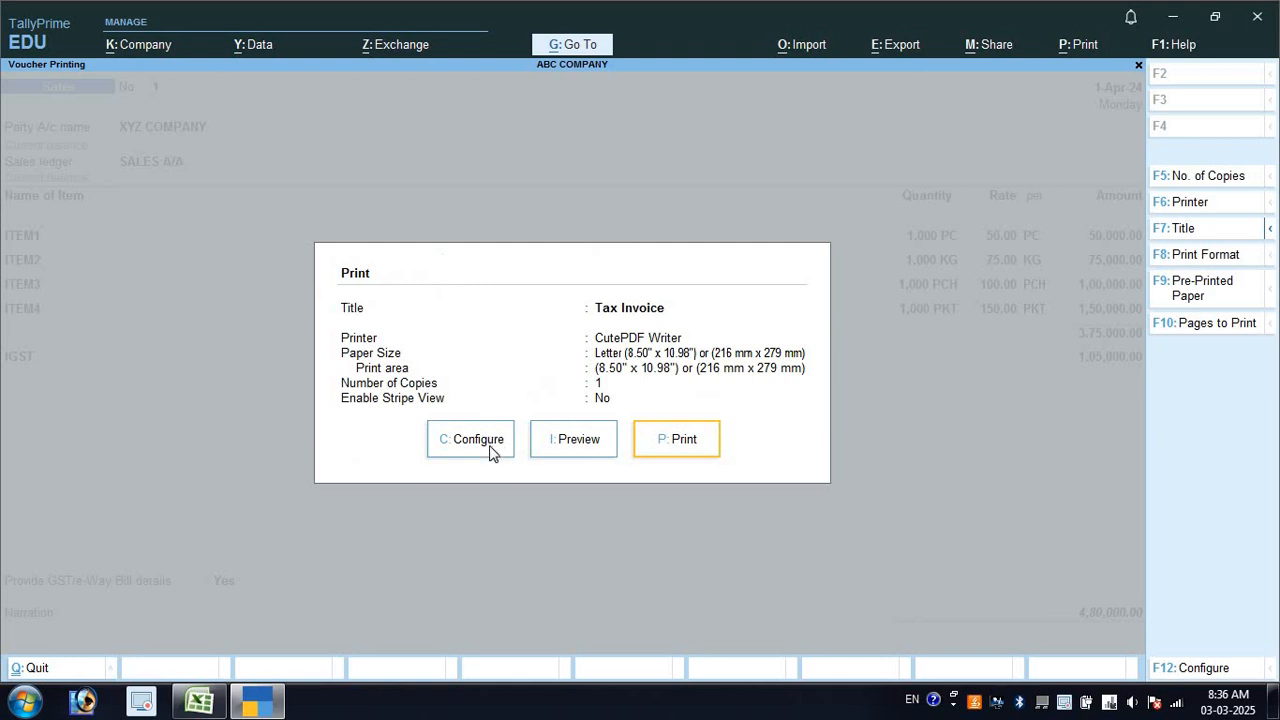
click(490, 450)
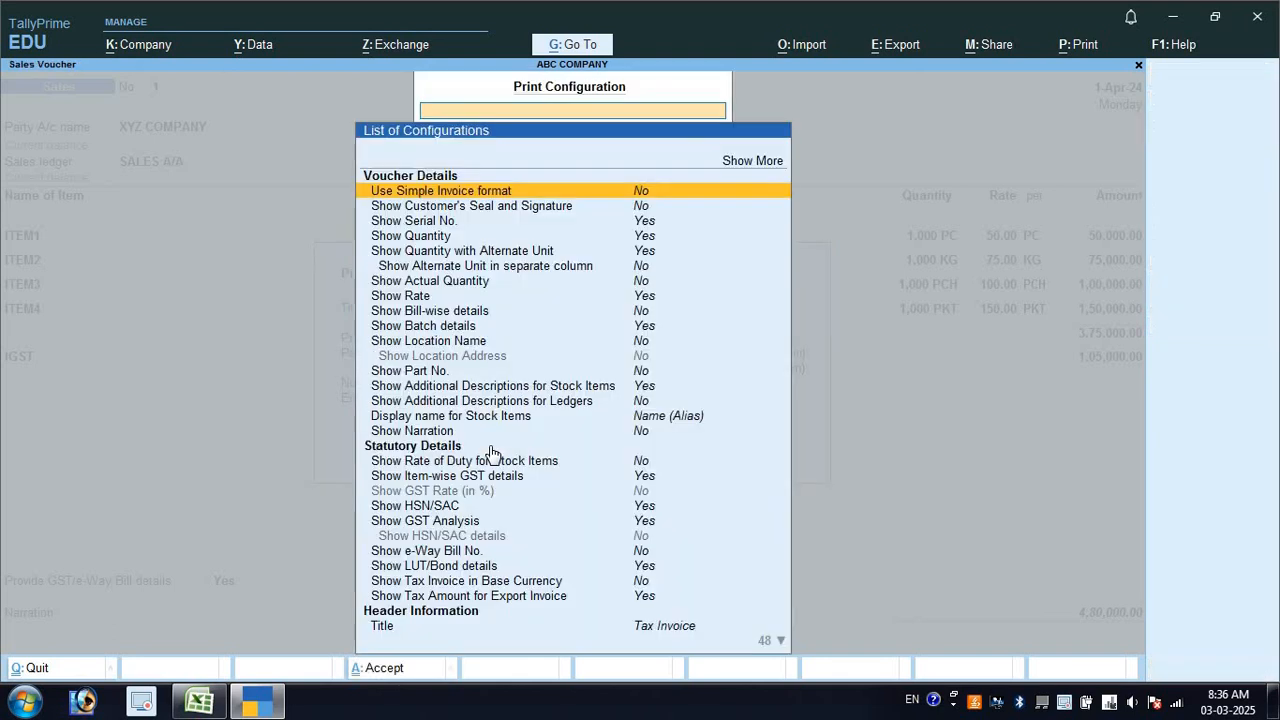
click(640, 207)
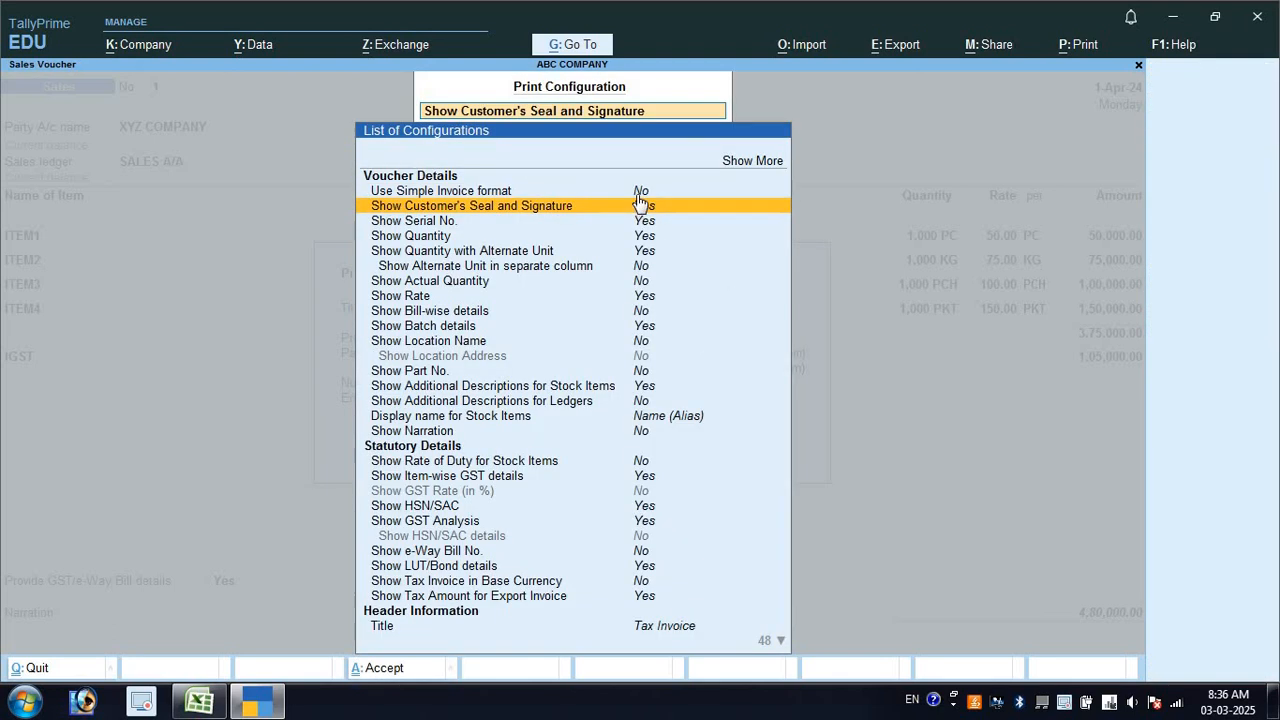
click(637, 191)
key(ctrl+a)
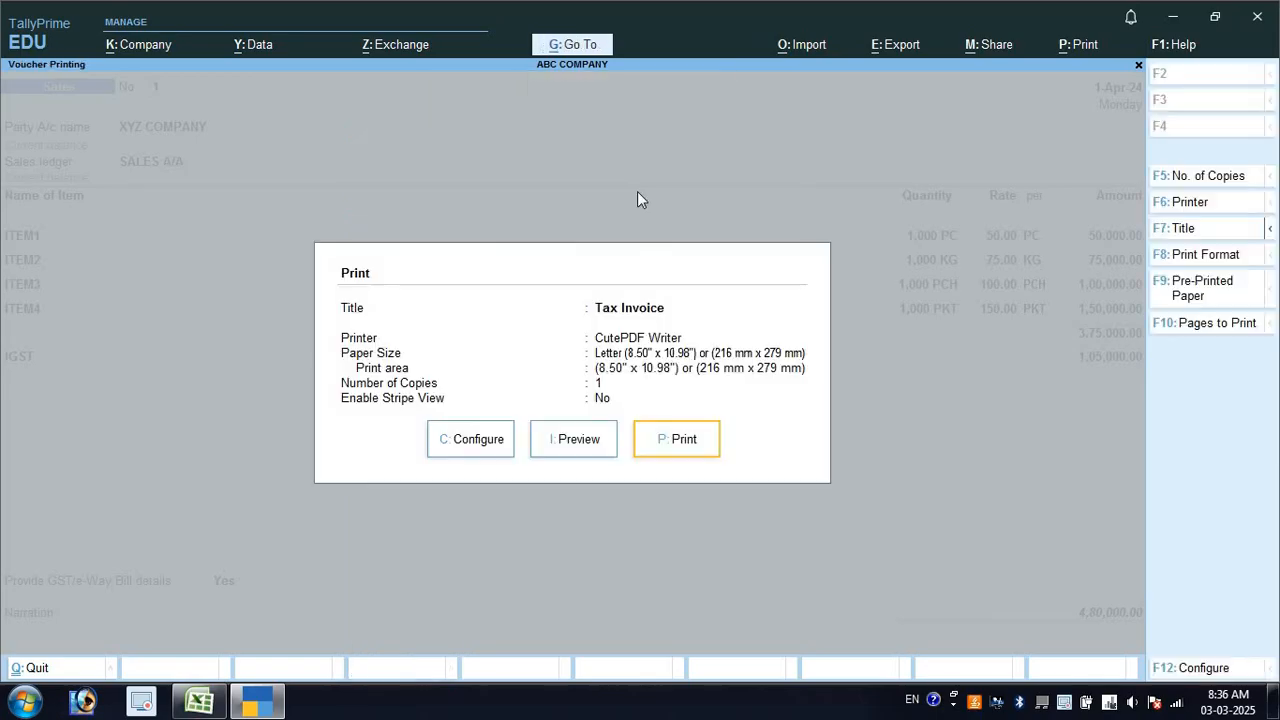
Preview the reconfigured Tax Invoice at full size, review it, then close the preview
click(577, 449)
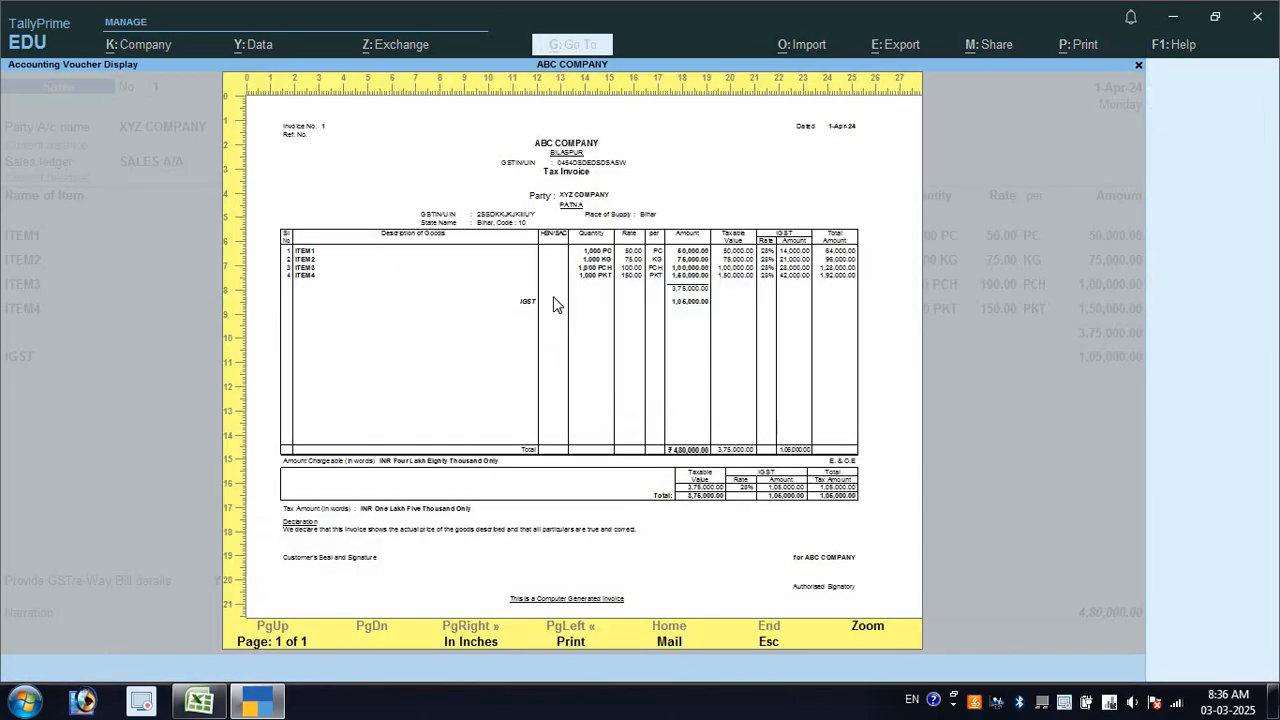
click(557, 290)
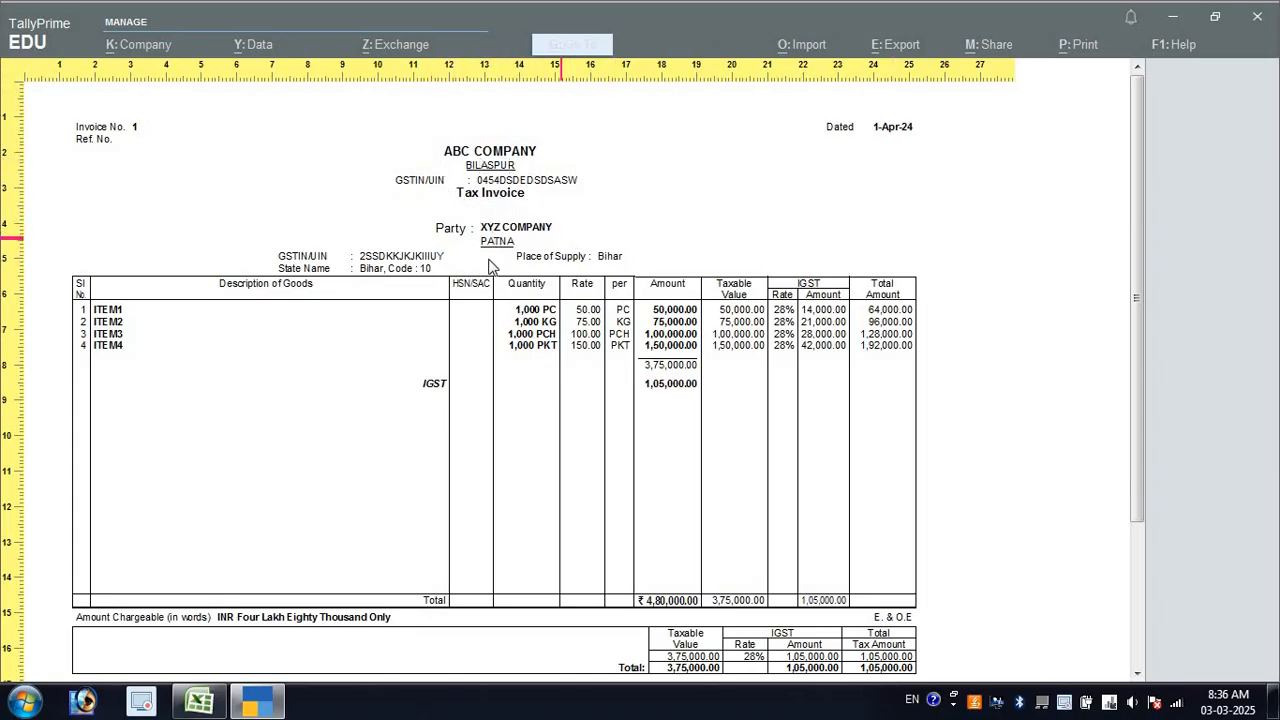
scroll(563, 337, down, 4)
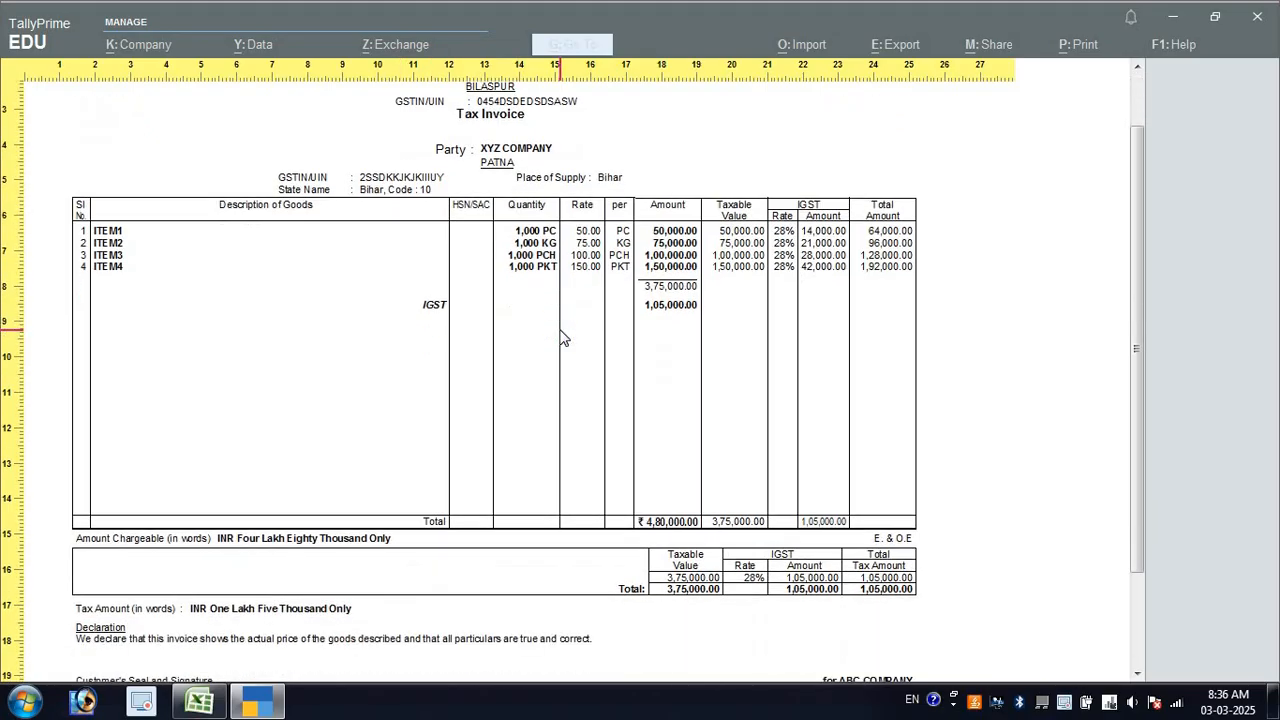
scroll(563, 338, up, 3)
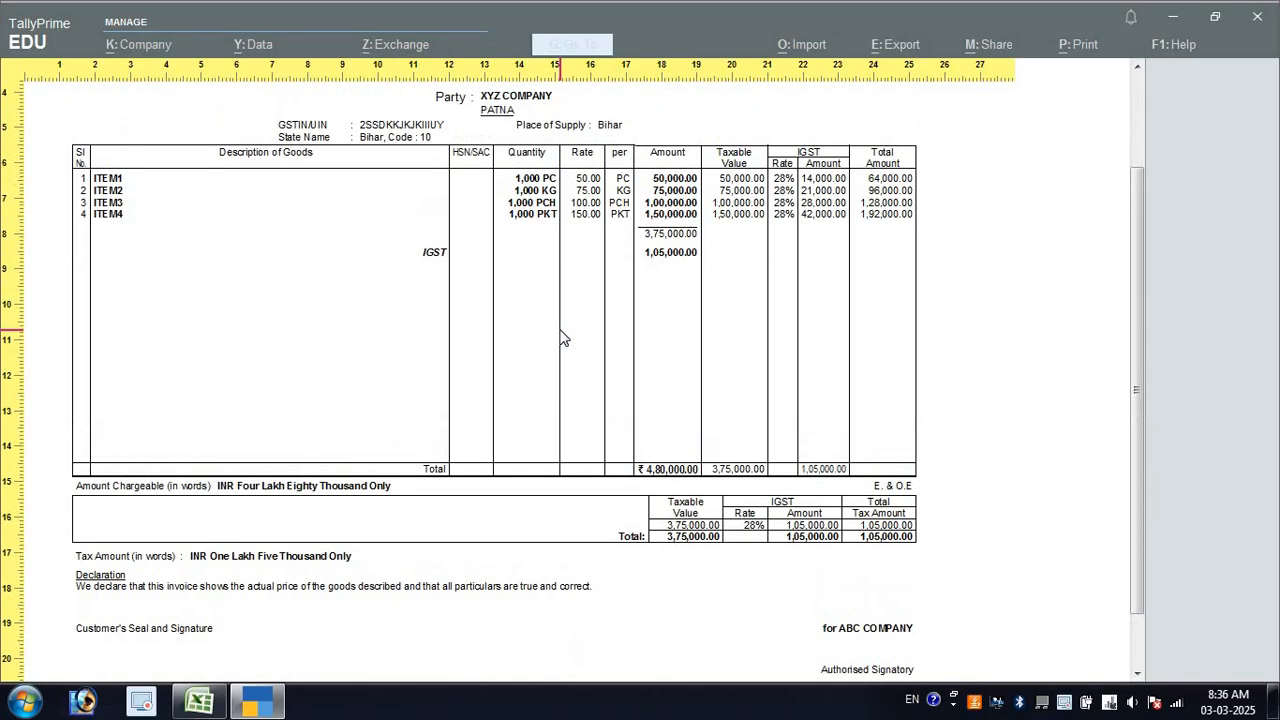
scroll(563, 337, up, 1)
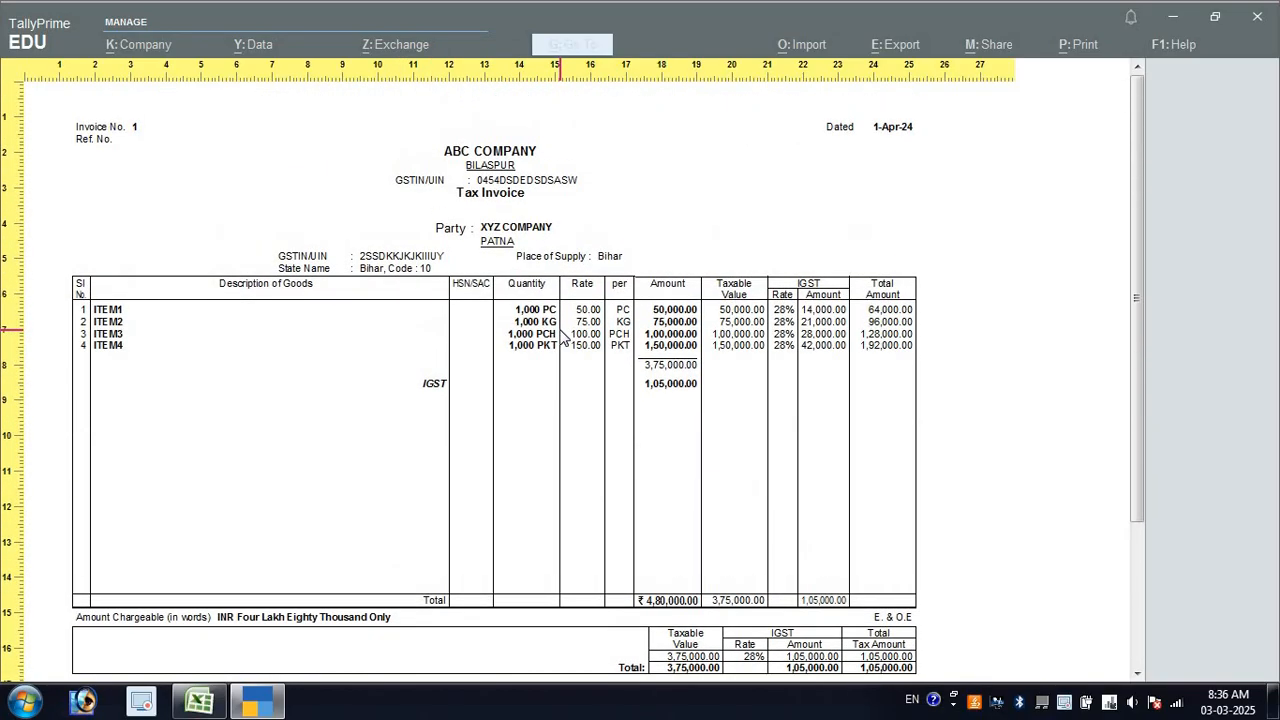
scroll(563, 337, down, 4)
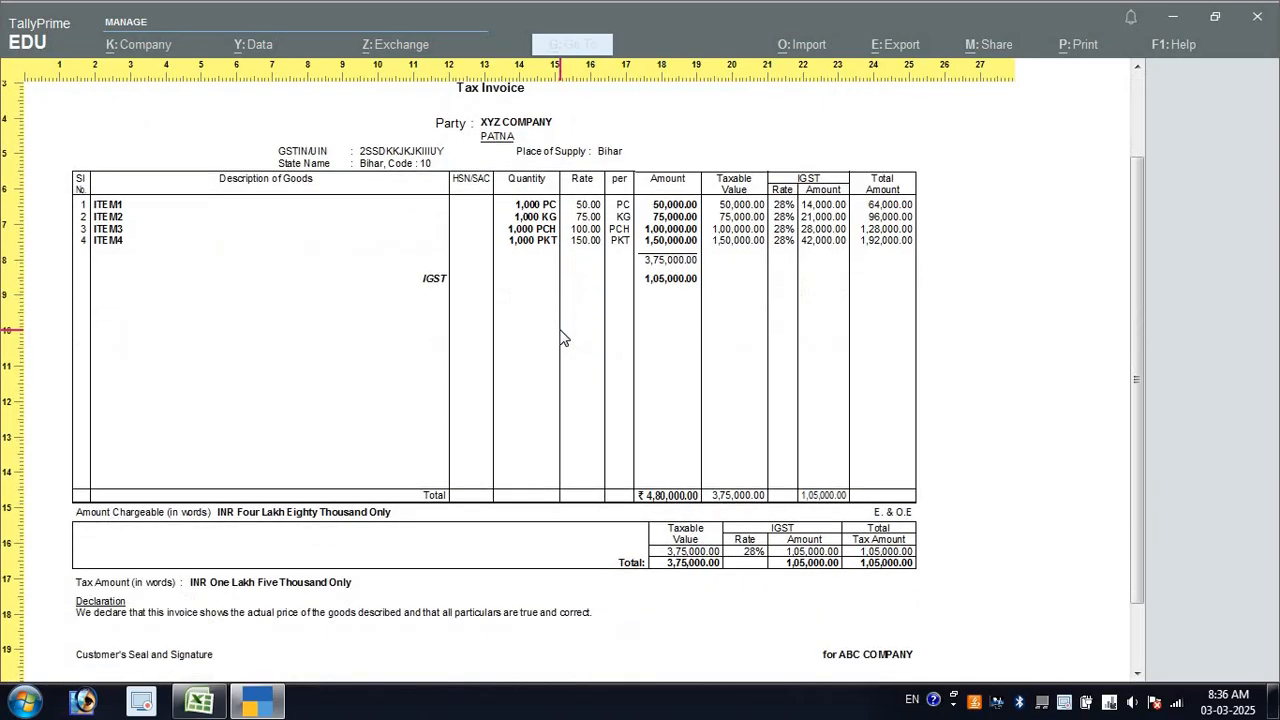
scroll(563, 337, up, 3)
scroll(563, 338, up, 2)
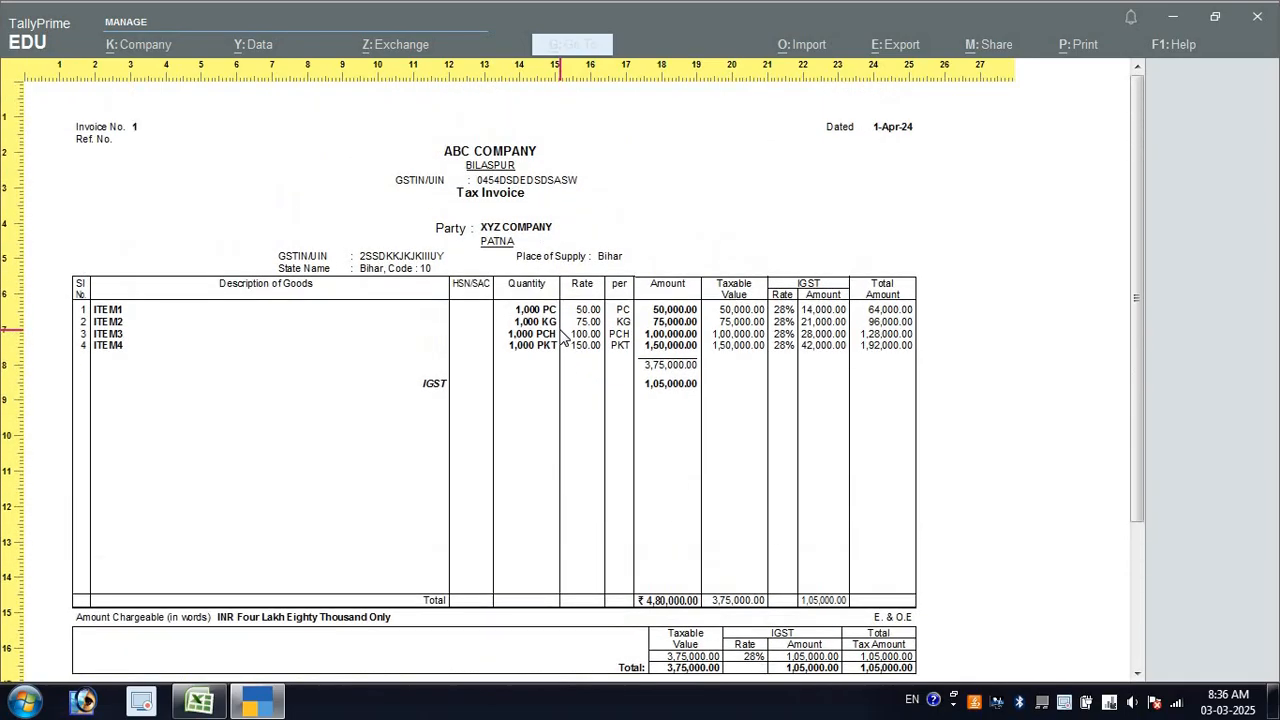
key(Escape)
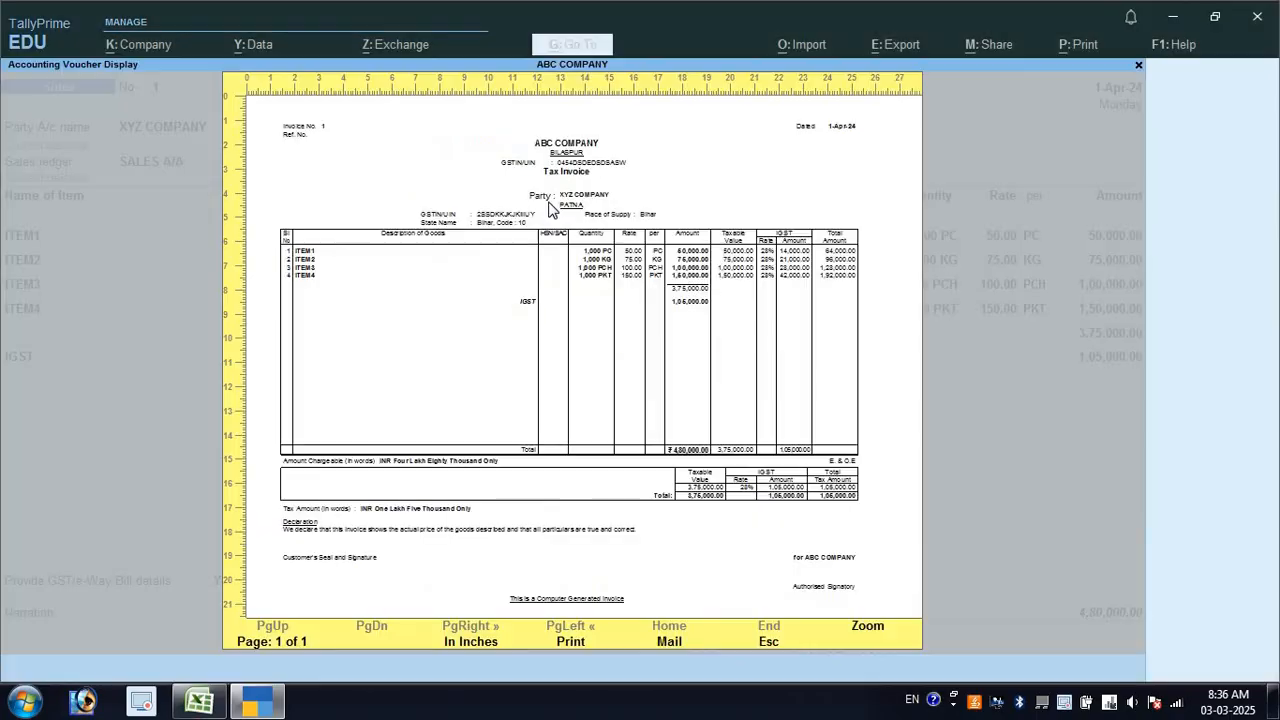
click(614, 495)
scroll(652, 528, down, 2)
scroll(670, 558, down, 2)
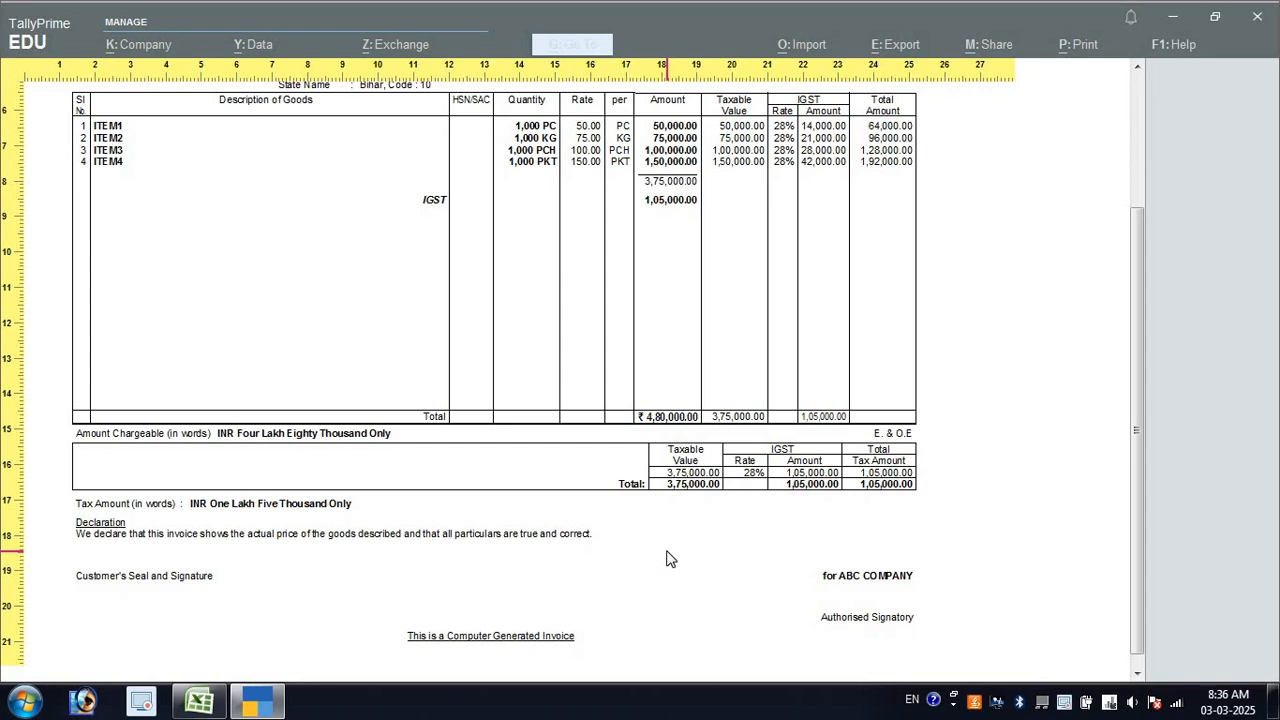
key(Escape)
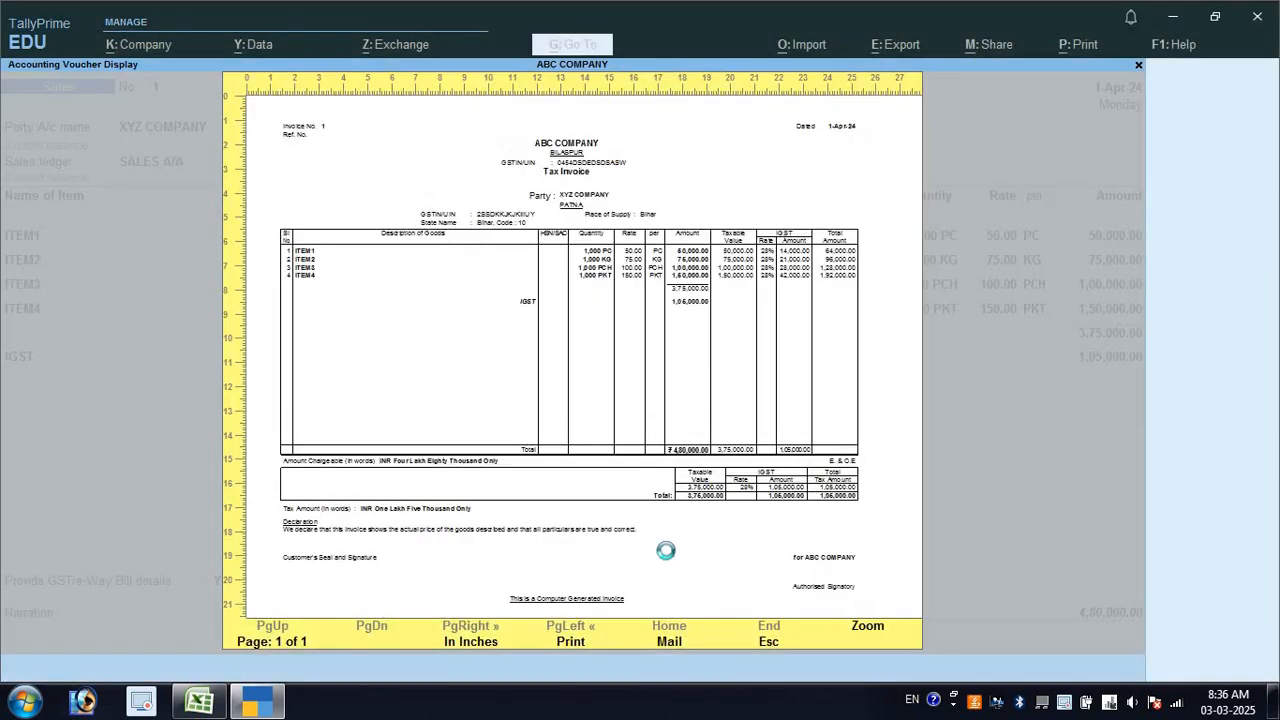
key(Escape)
key(Escape)
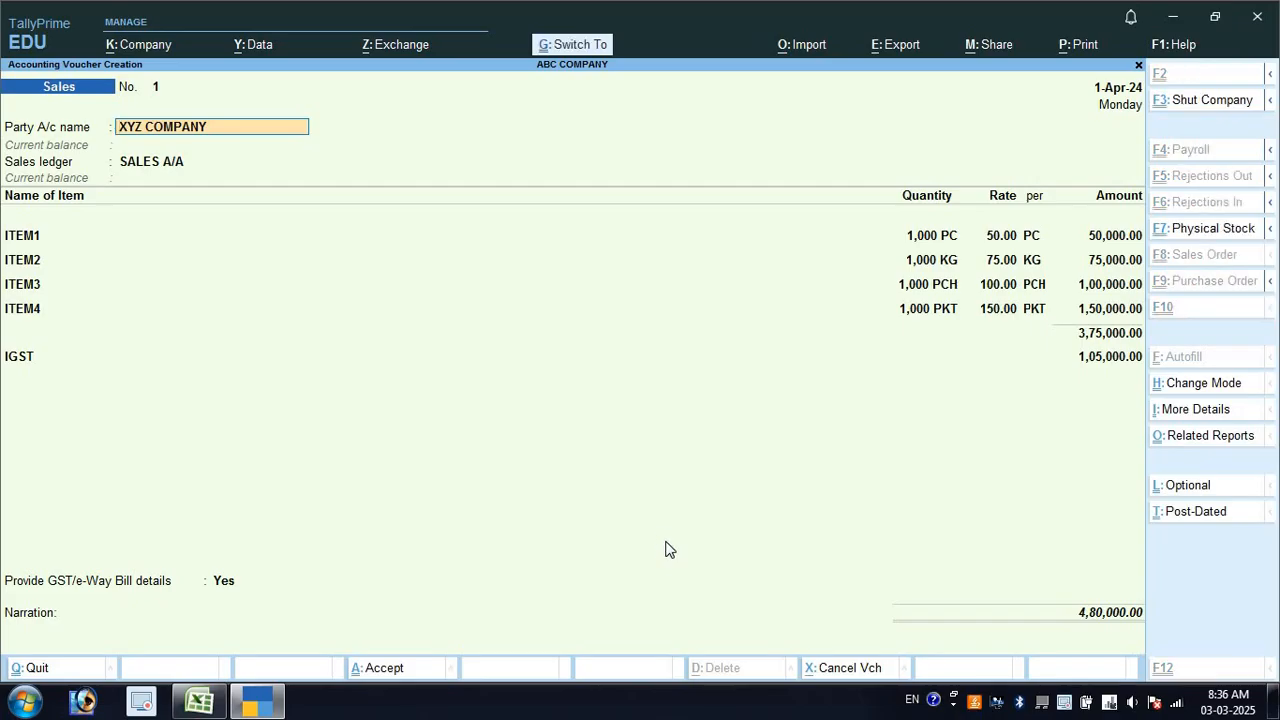
Save the sales voucher, skip the e-way bill prompt and quit voucher entry
key(ctrl+a)
key(n)
key(Escape)
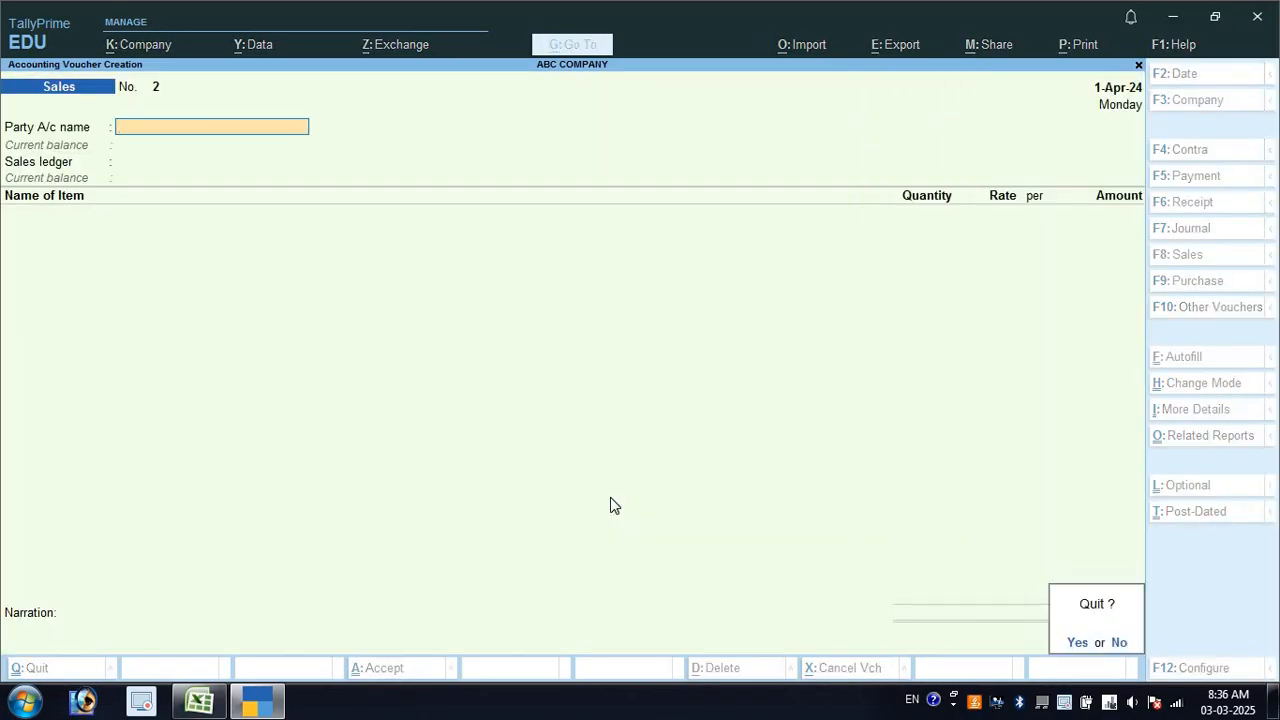
key(y)
Start a new ledger named BANK A/C under the Bank Accounts group
key(Up)
key(Up)
key(Up)
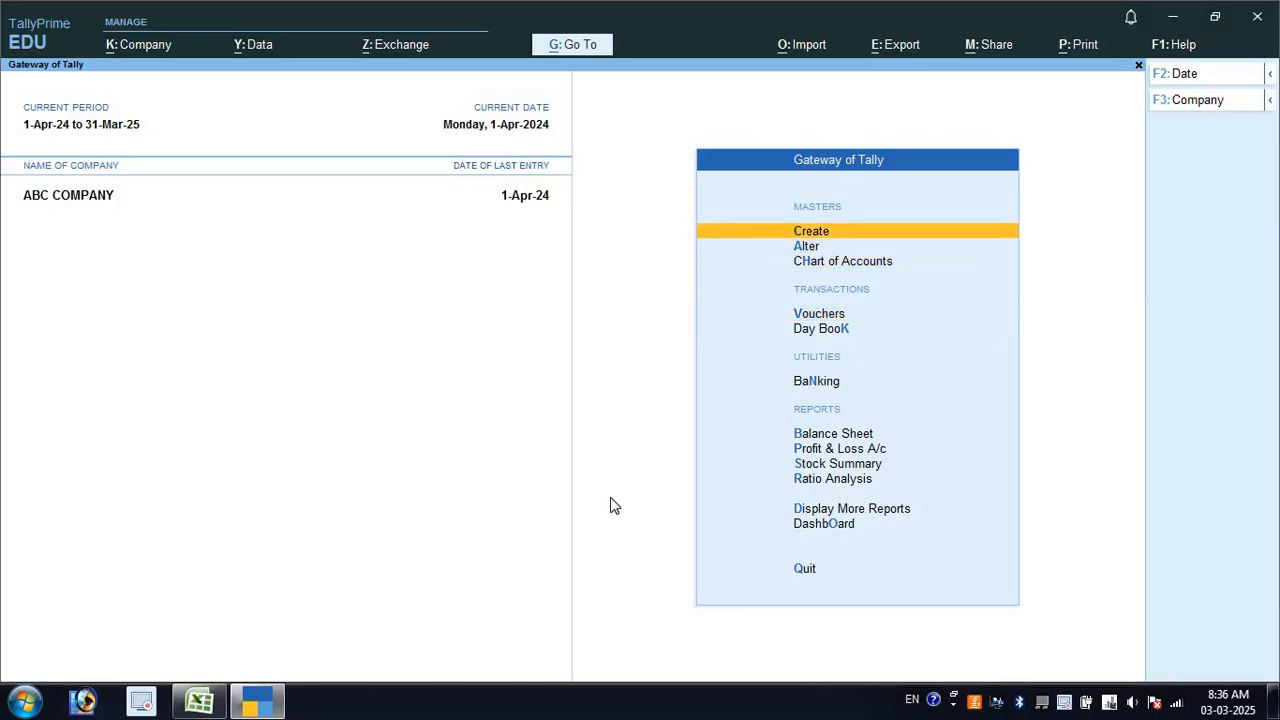
key(Return)
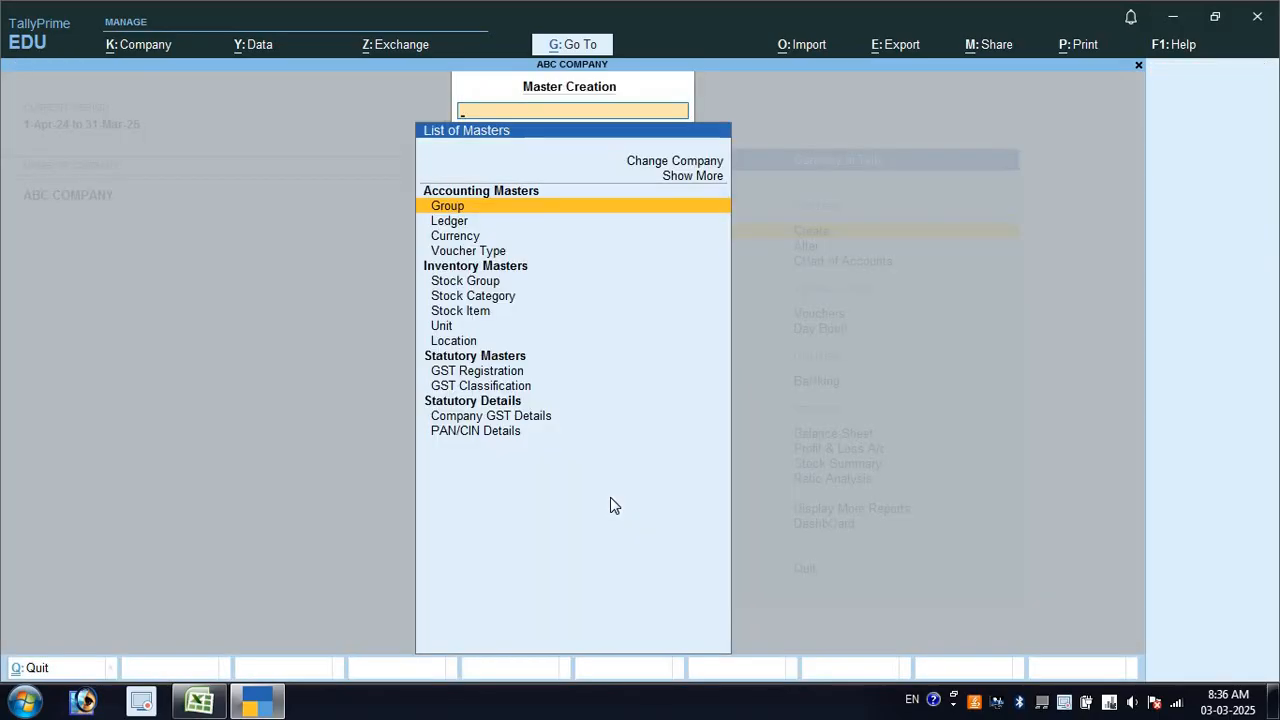
key(Return)
key(Escape)
key(Down)
key(Return)
text(B)
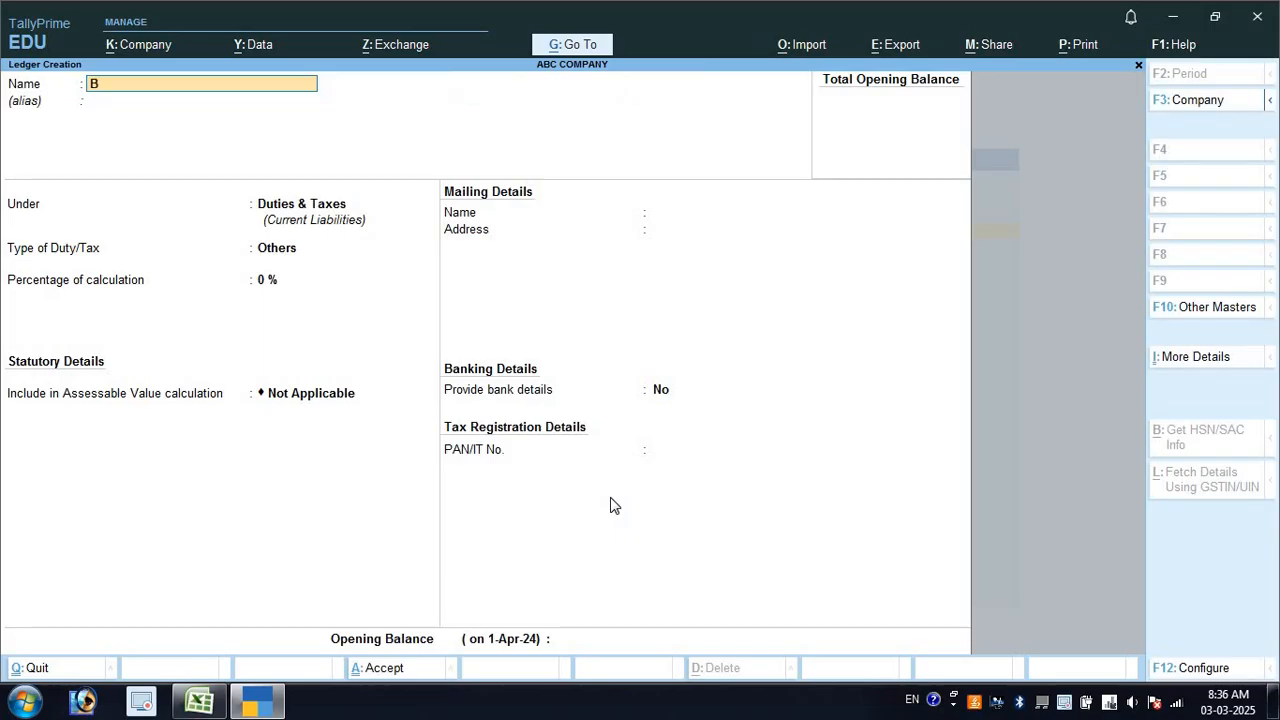
text(ANK A/C)
key(Return)
text(BA)
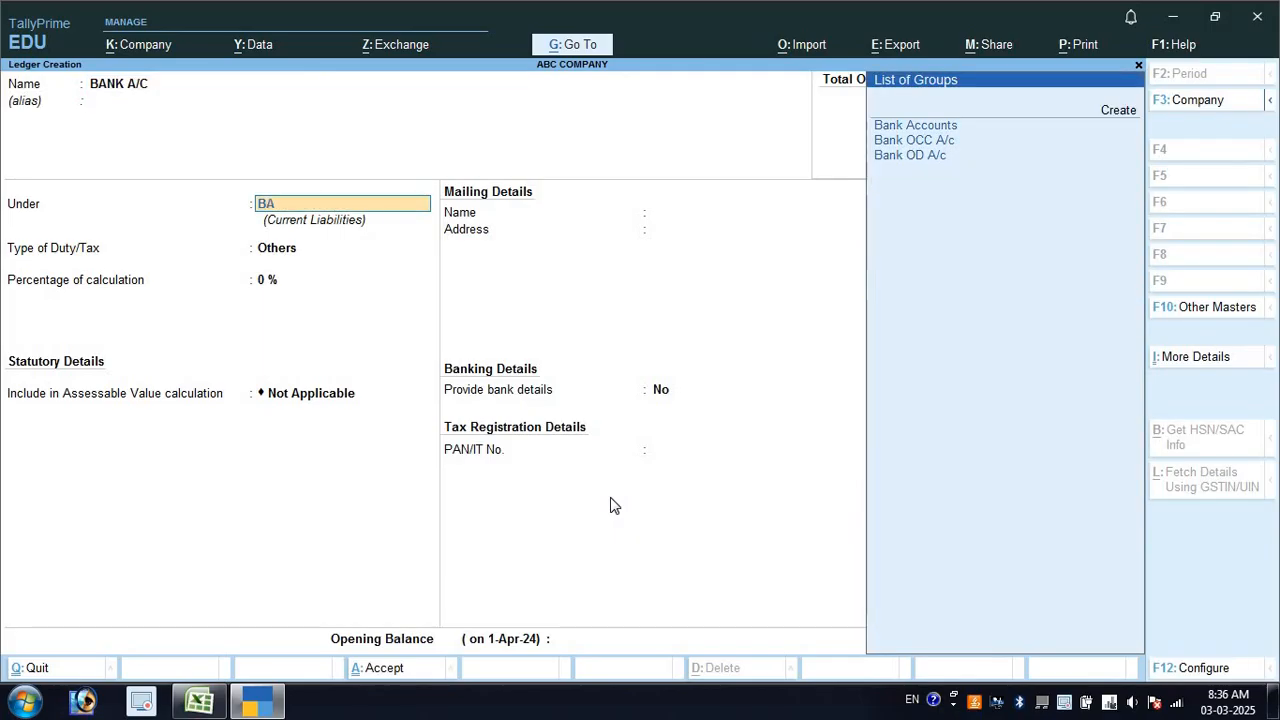
key(Return)
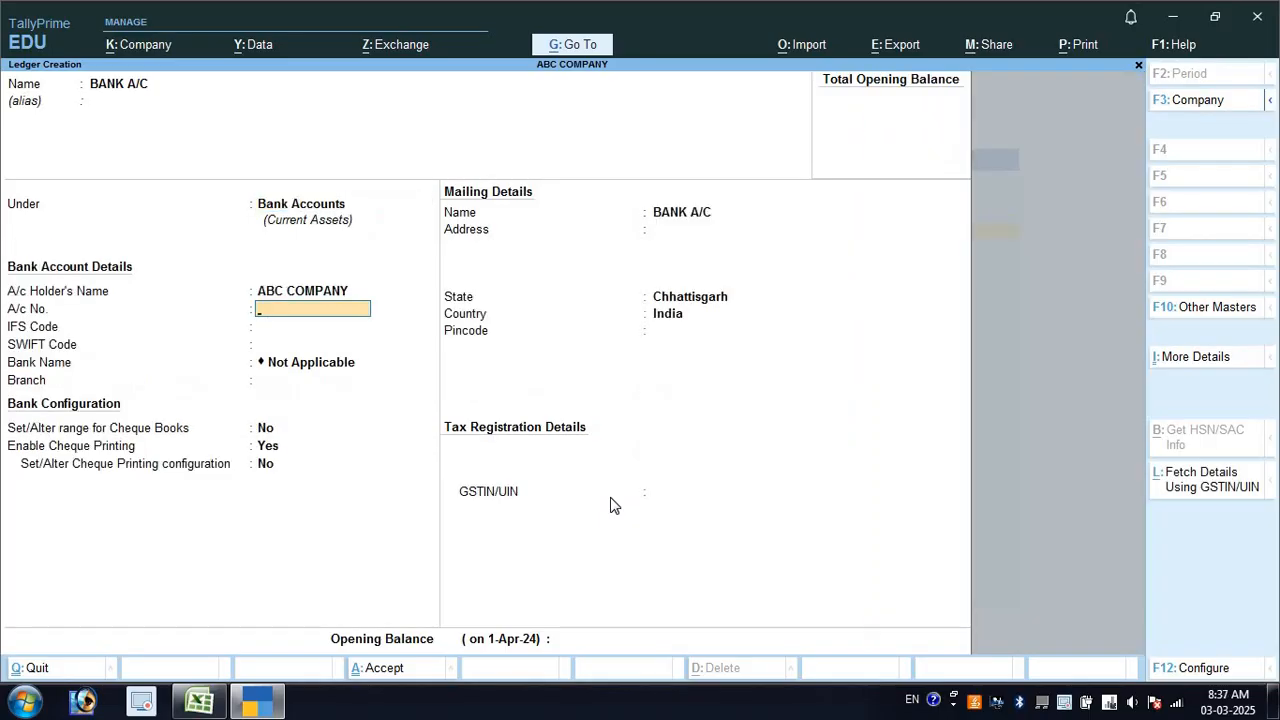
Enter the bank account number, IFSC SBIN0014465, branch BILASPUR and mailing name STATE BANK OF INDIA
key(Return)
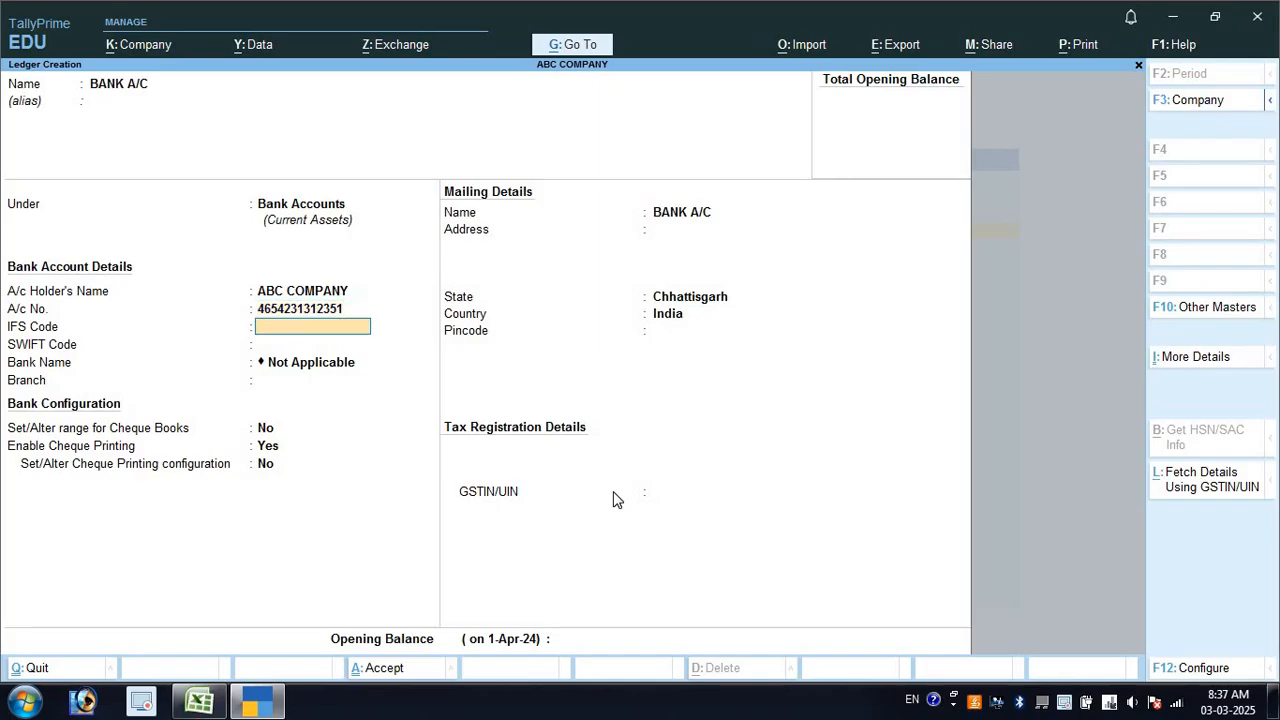
text(SBIN0014465)
key(Return)
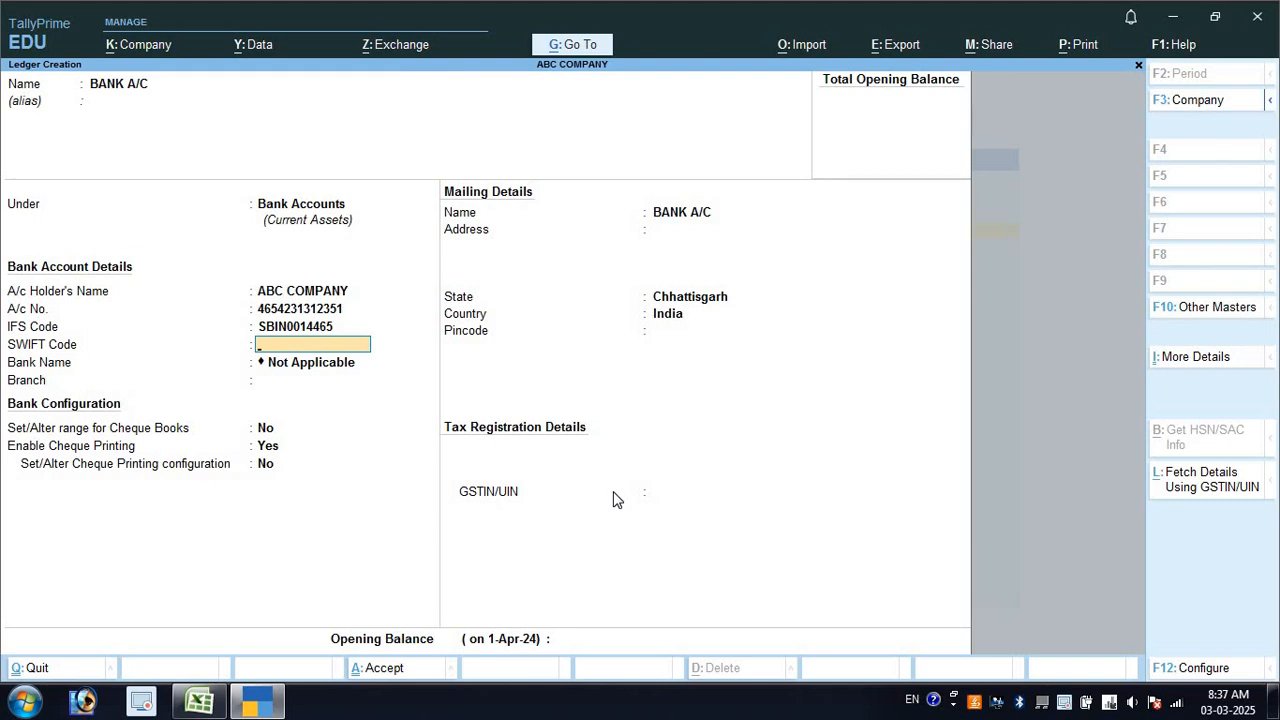
key(Return)
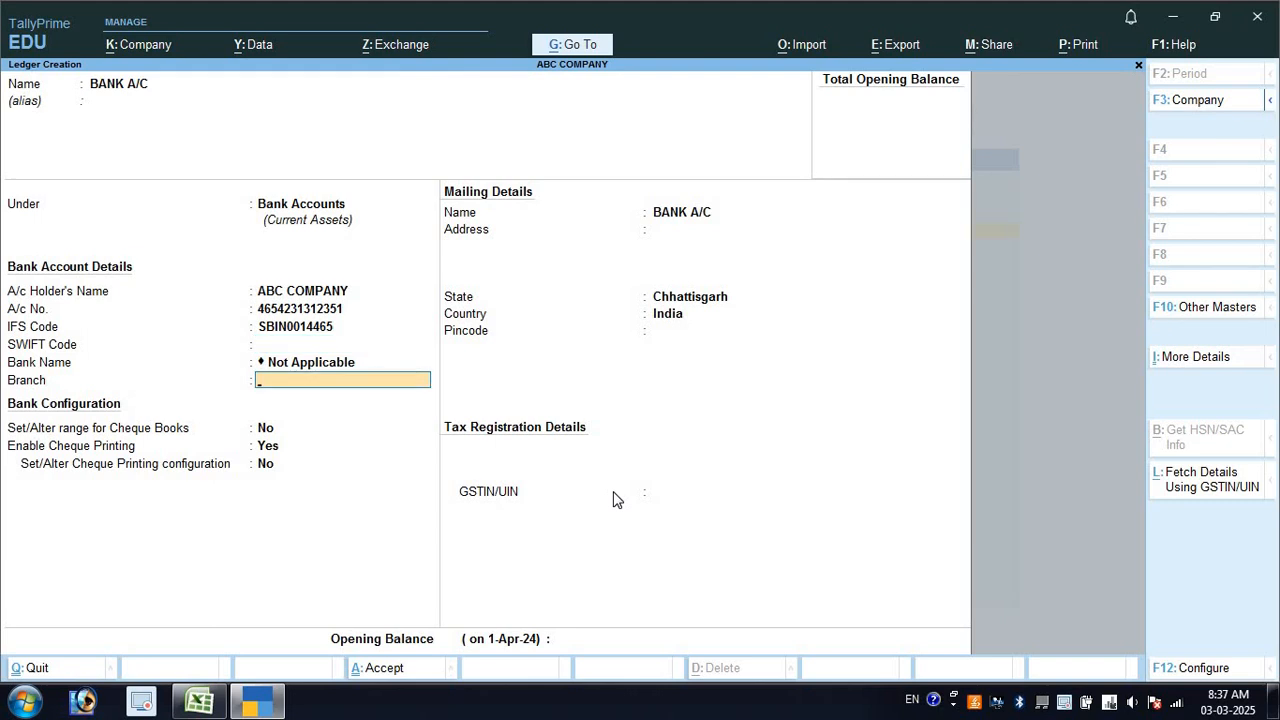
text(BILASPUR)
key(Return)
key(Return)
key(Return)
key(Return)
key(Return)
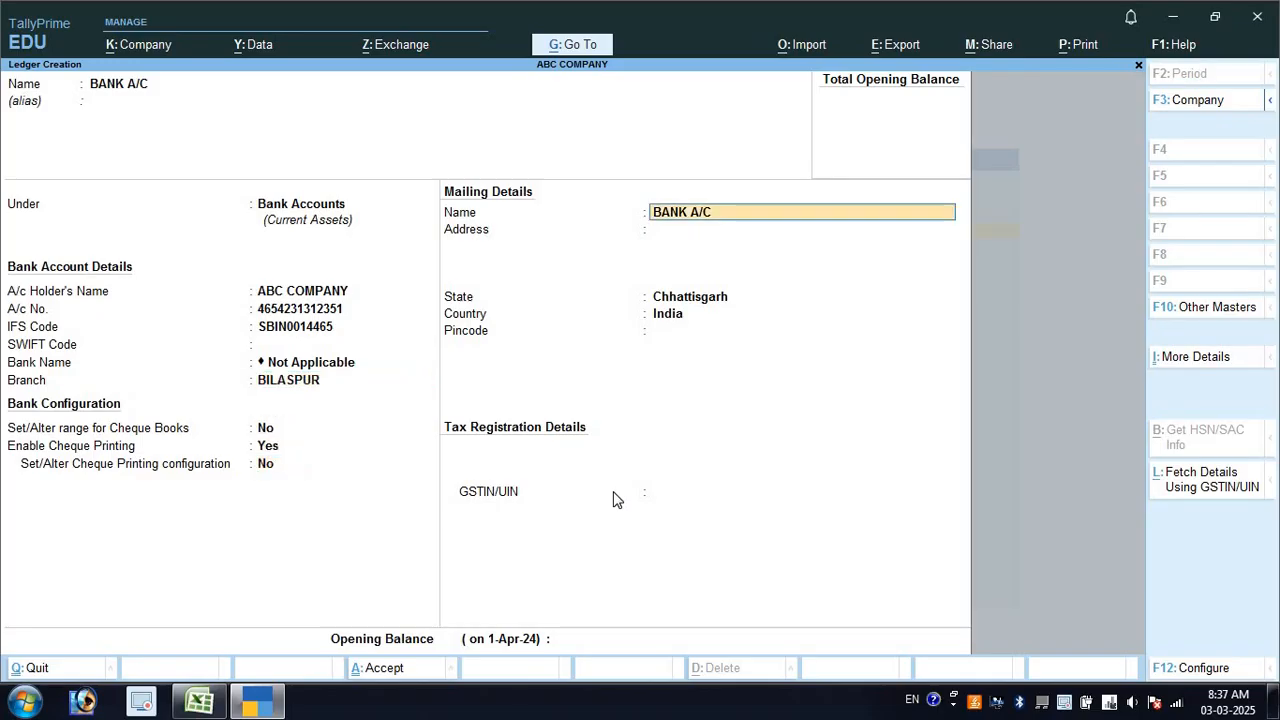
key(shift+Tab)
text(STATE BANK OF I)
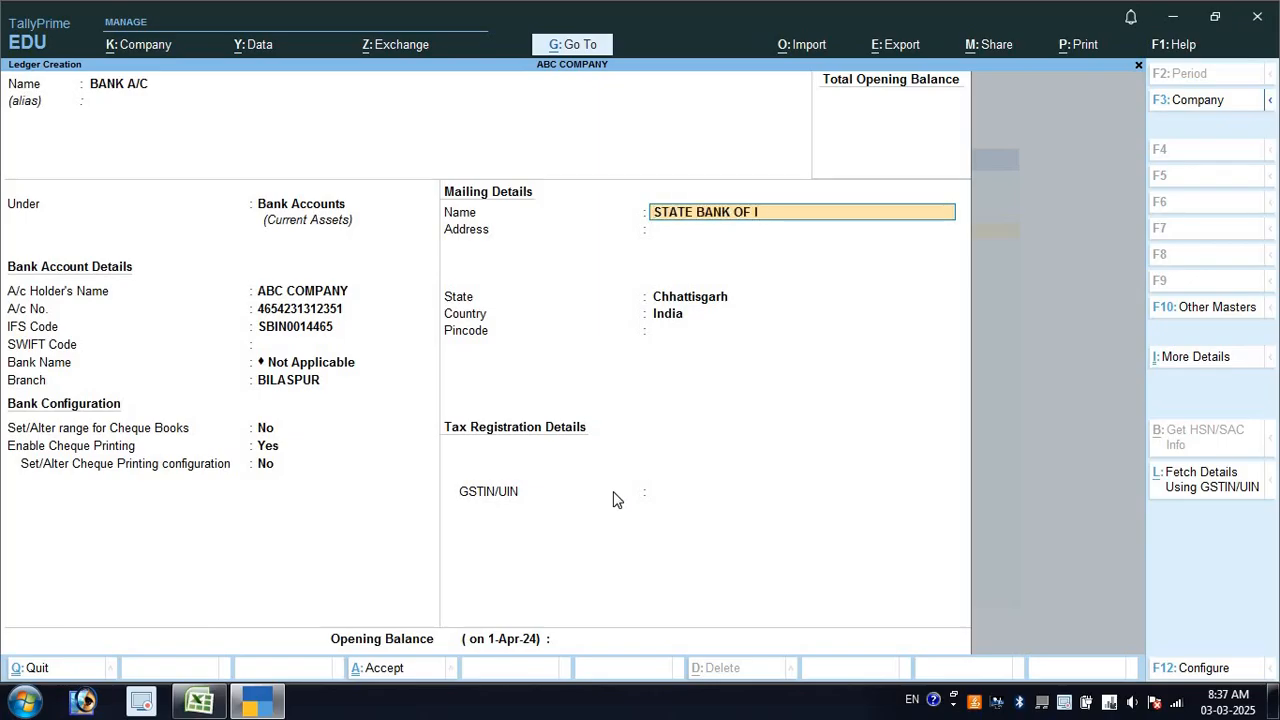
text(NDIA)
key(Return)
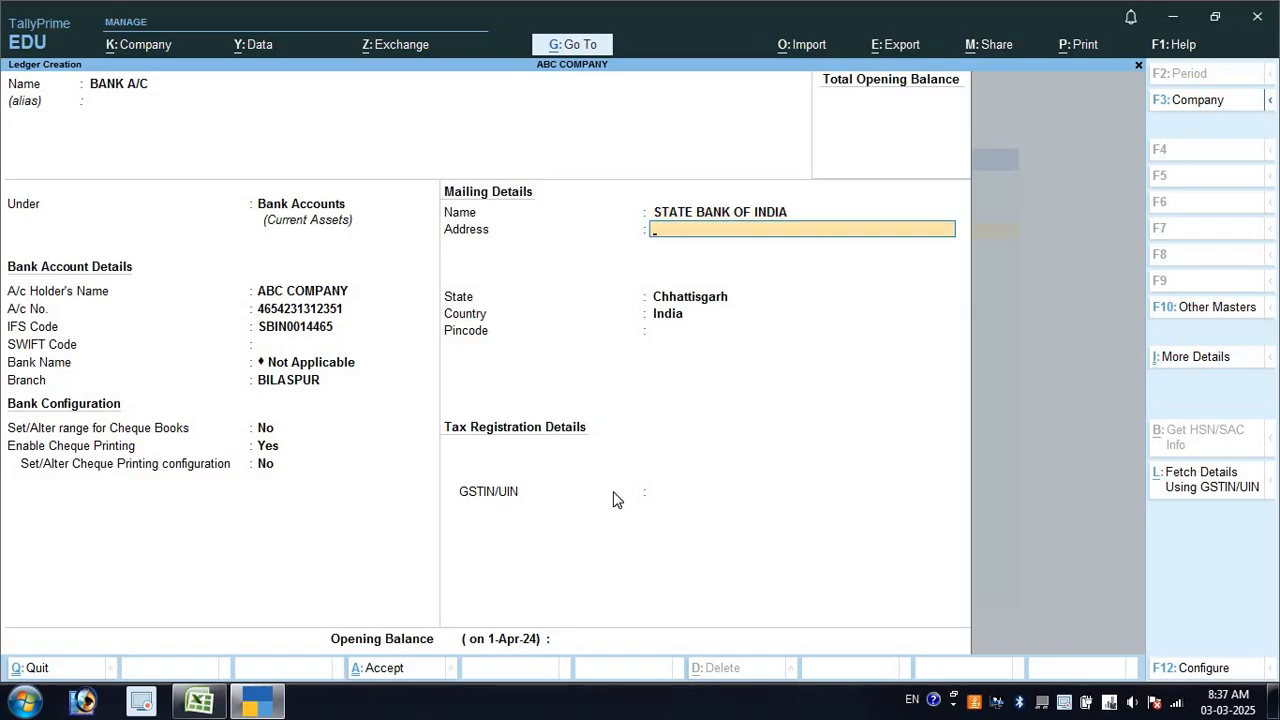
Fill in the bank's address and pincode, keep Chhattisgarh as state, and leave GSTIN blank
text(MAIN ROAD)
key(Return)
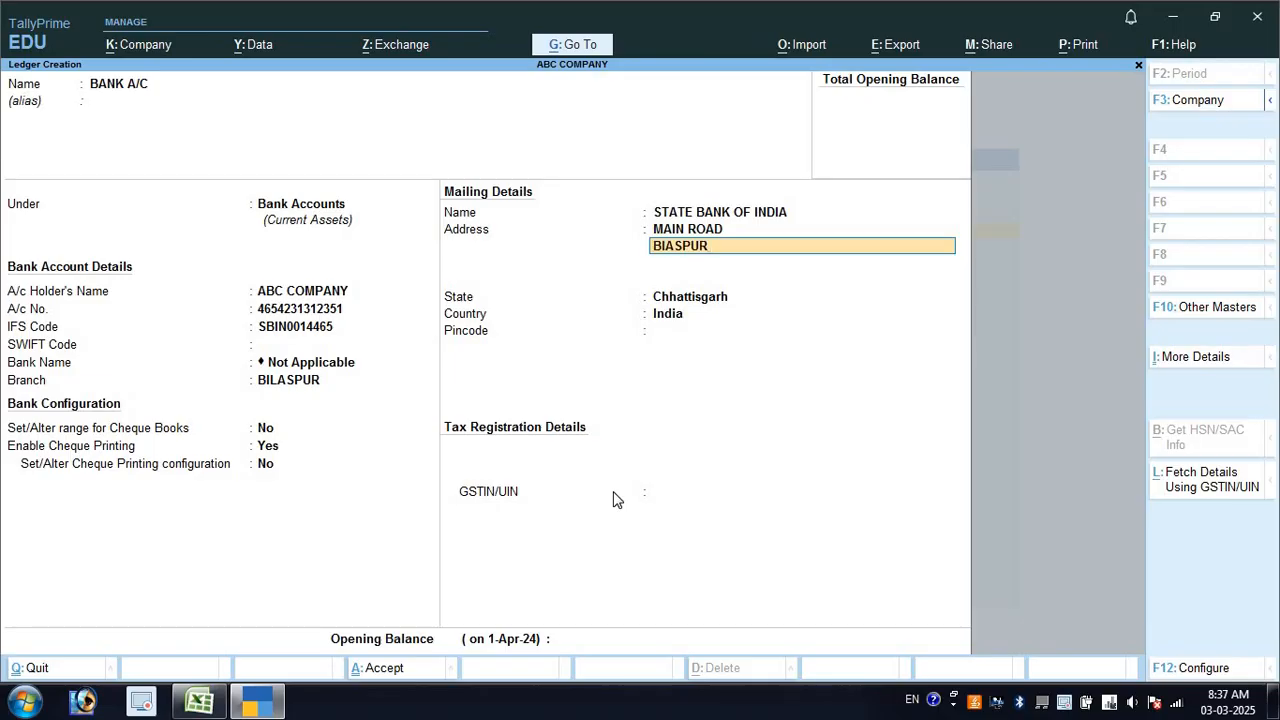
key(BackSpace)
key(BackSpace)
key(BackSpace)
key(BackSpace)
key(Return)
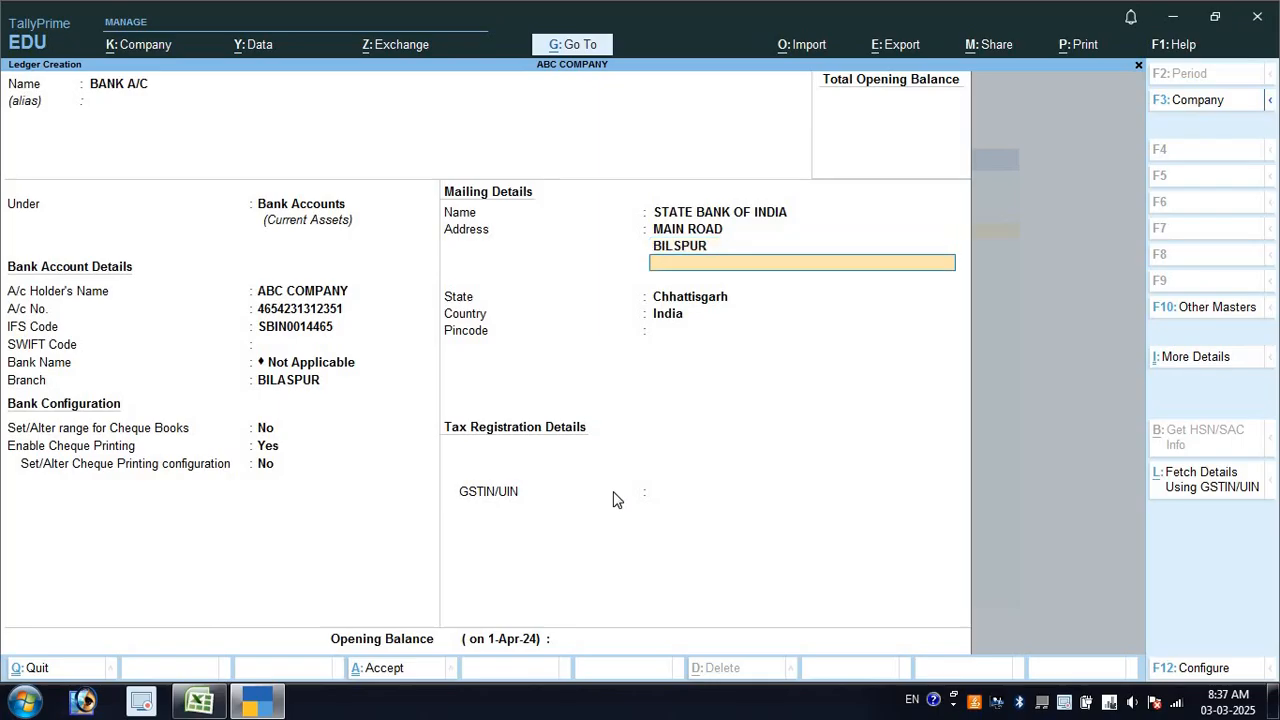
key(Return)
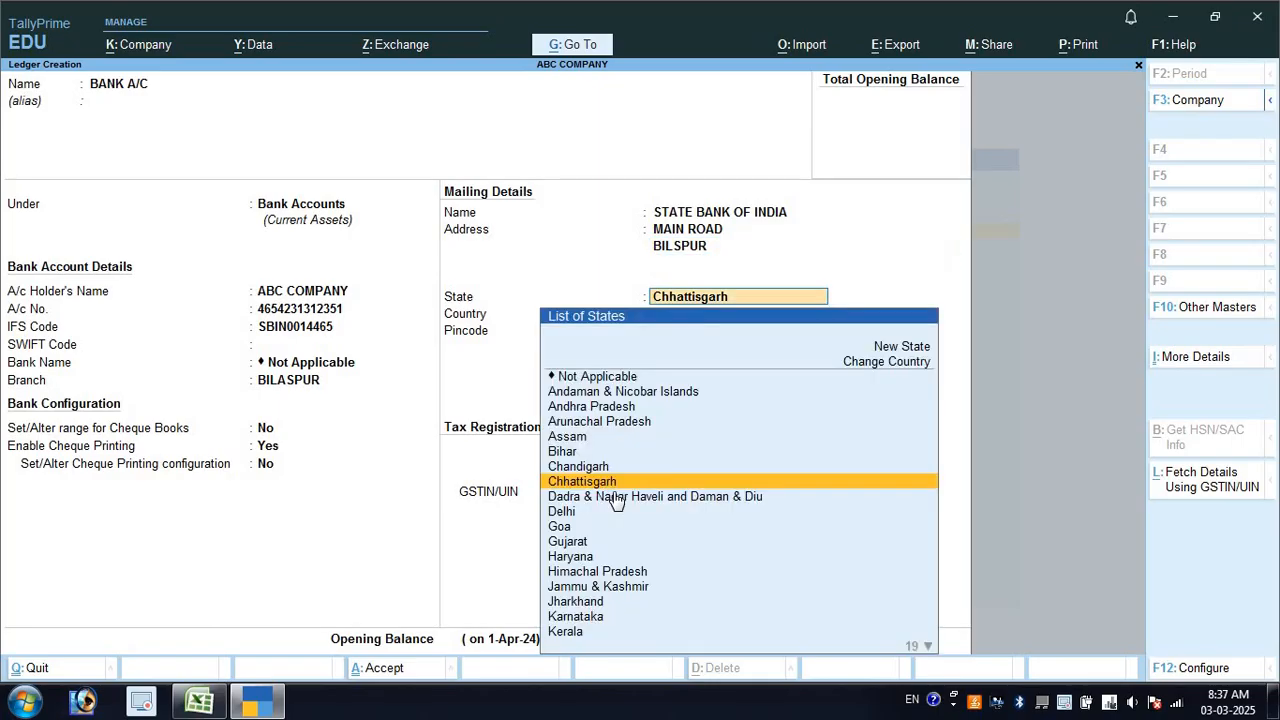
key(Return)
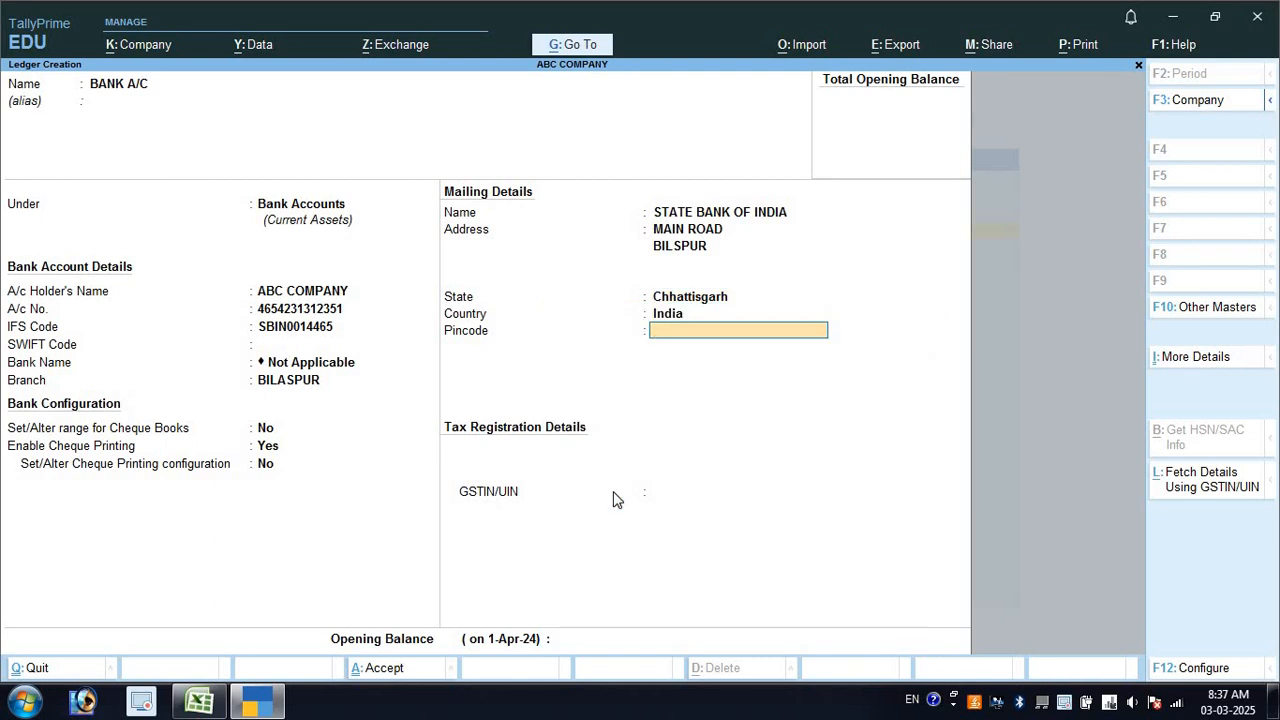
text(495005)
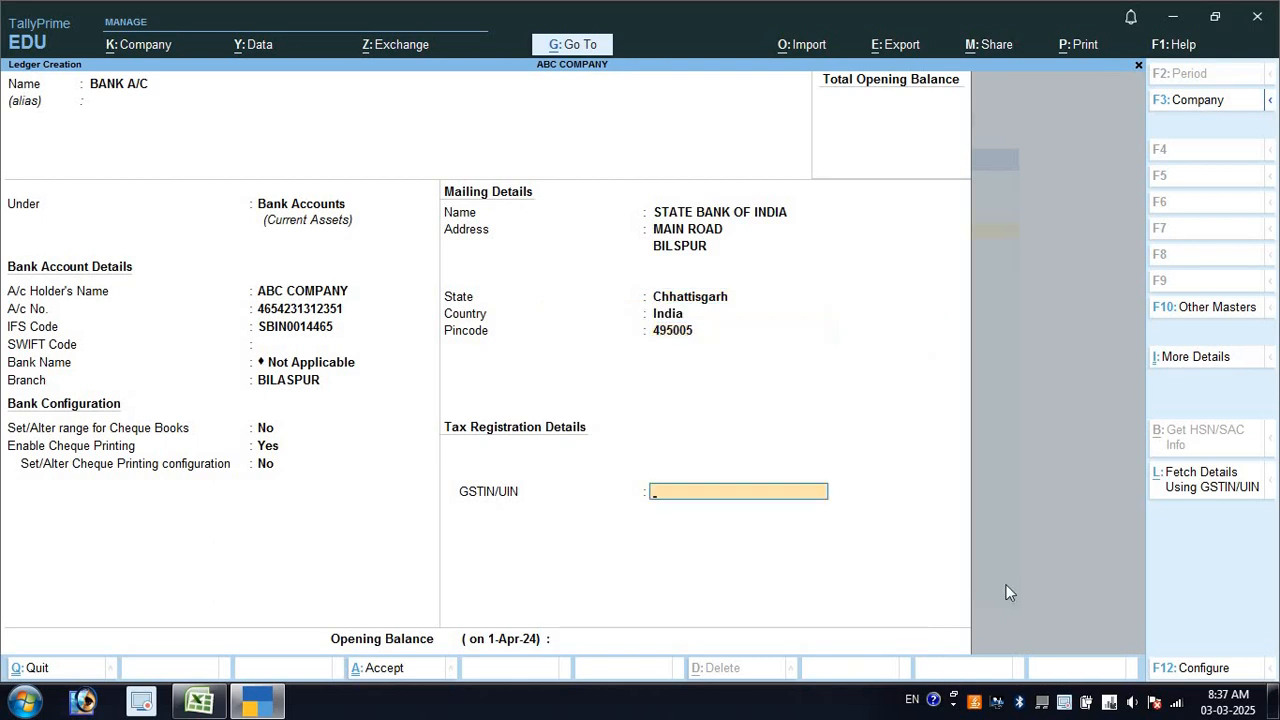
key(Return)
key(Return)
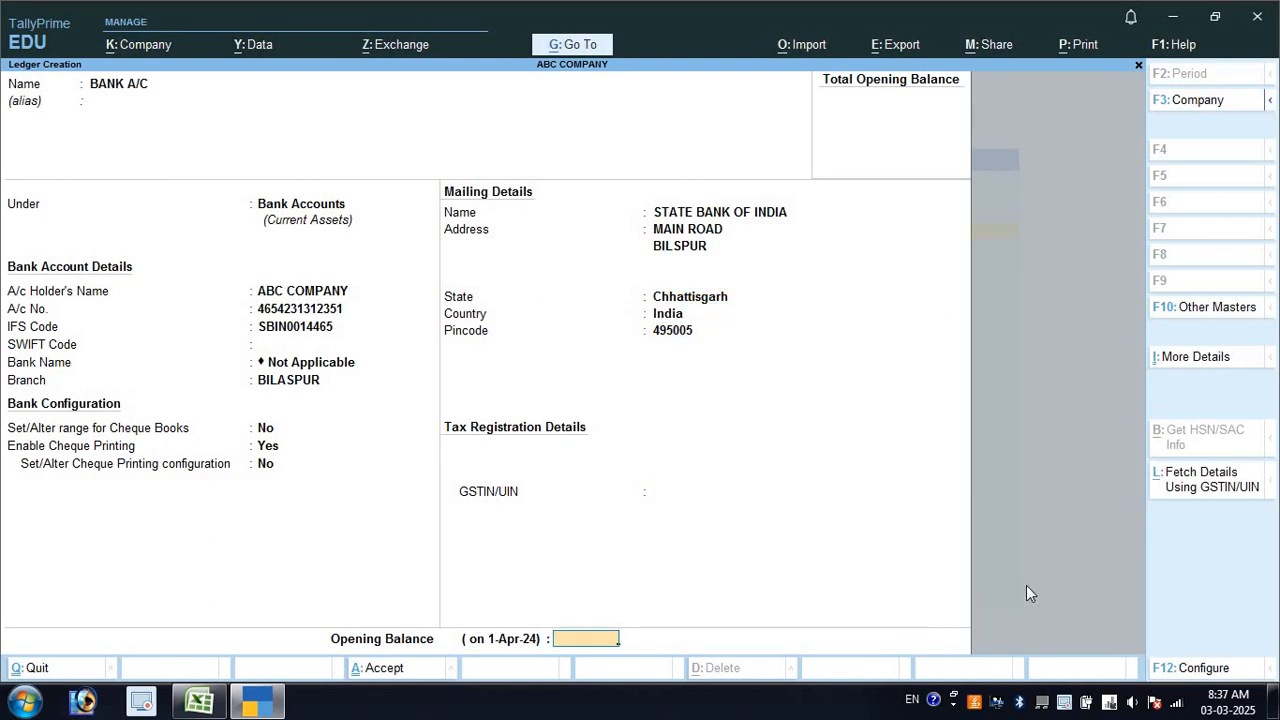
key(Return)
key(Return)
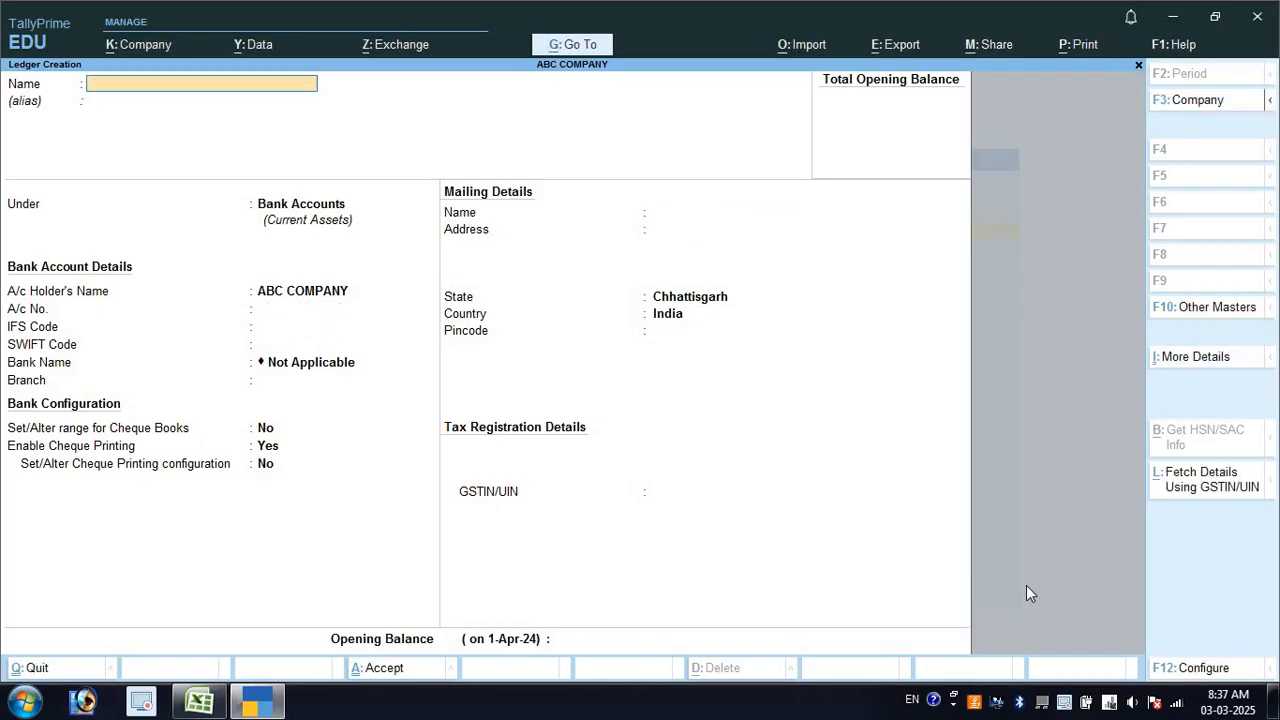
key(Escape)
Return to Gateway and open the XYZ COMPANY sale from the Day Book
key(Return)
key(Escape)
key(Escape)
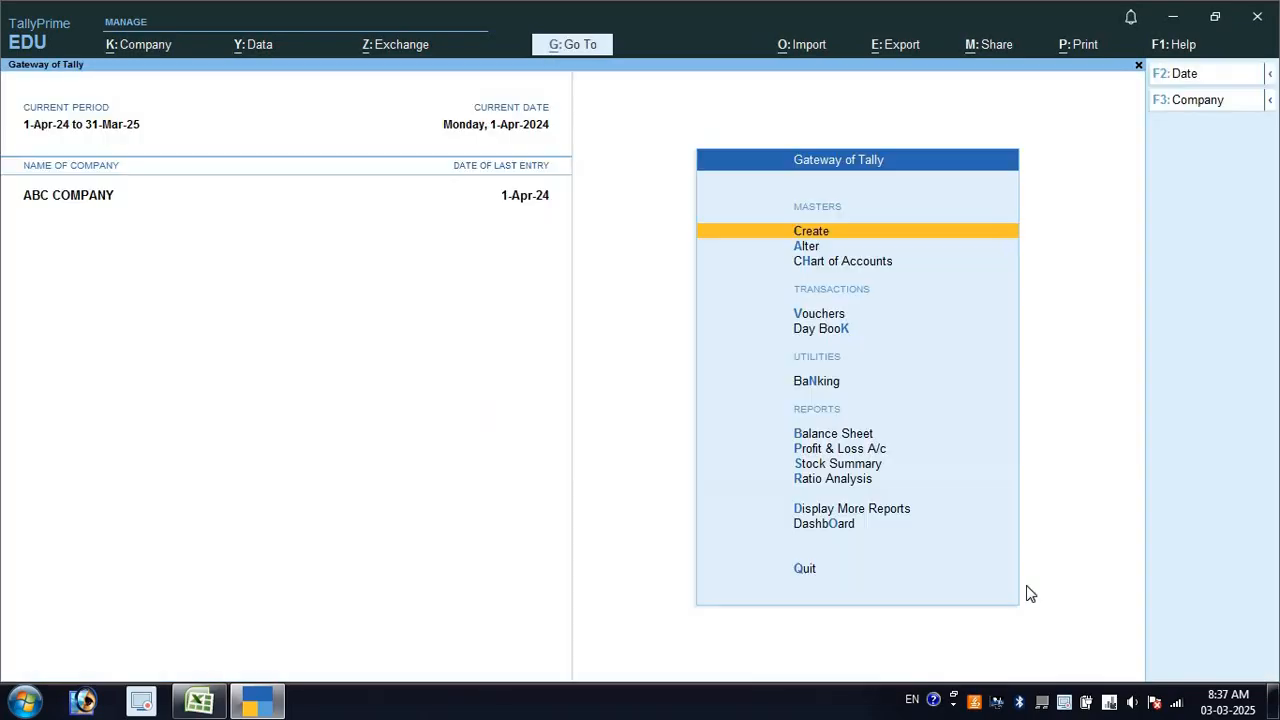
key(d)
key(d)
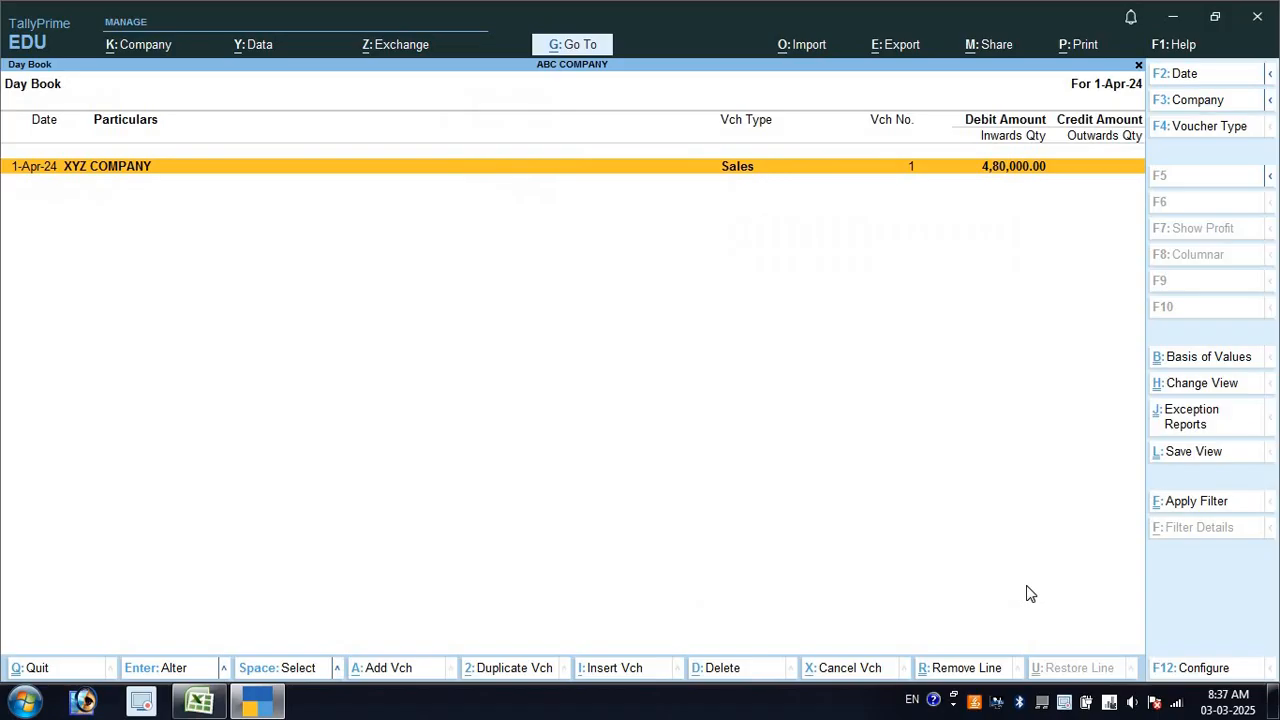
key(Return)
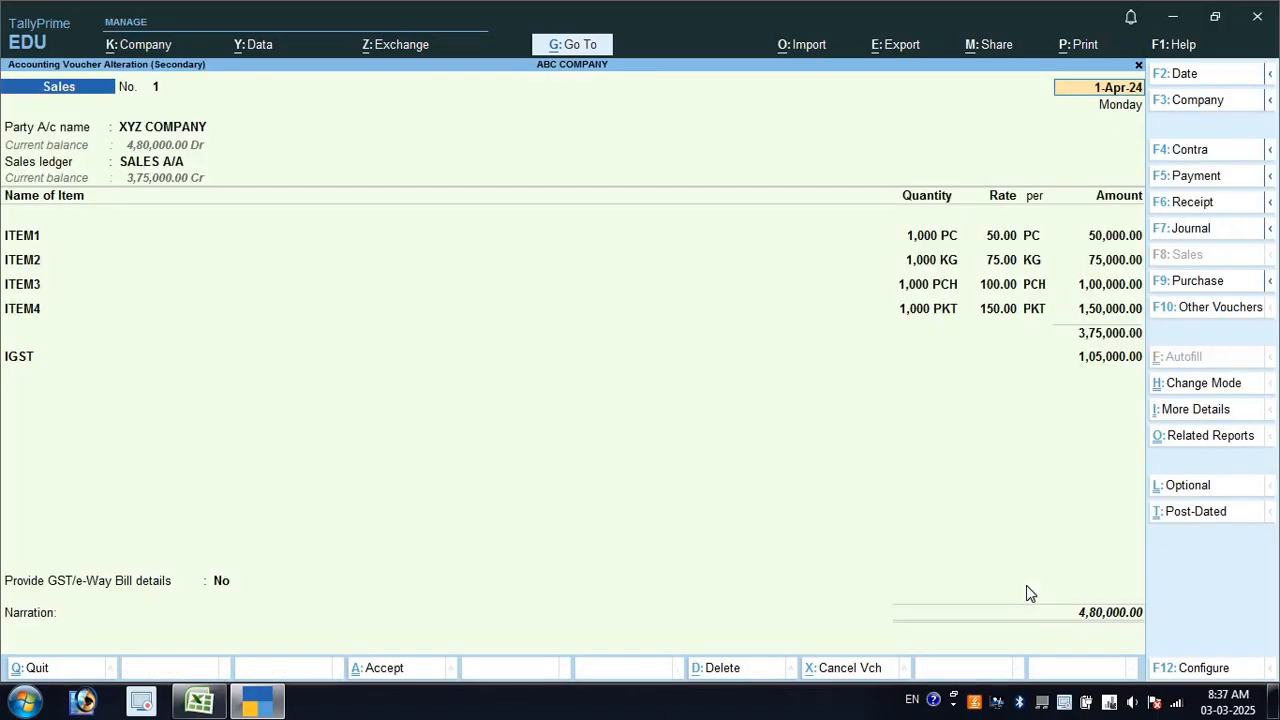
Review all print configuration options without changes, then accept the voucher date 1-Apr-24
click(1083, 46)
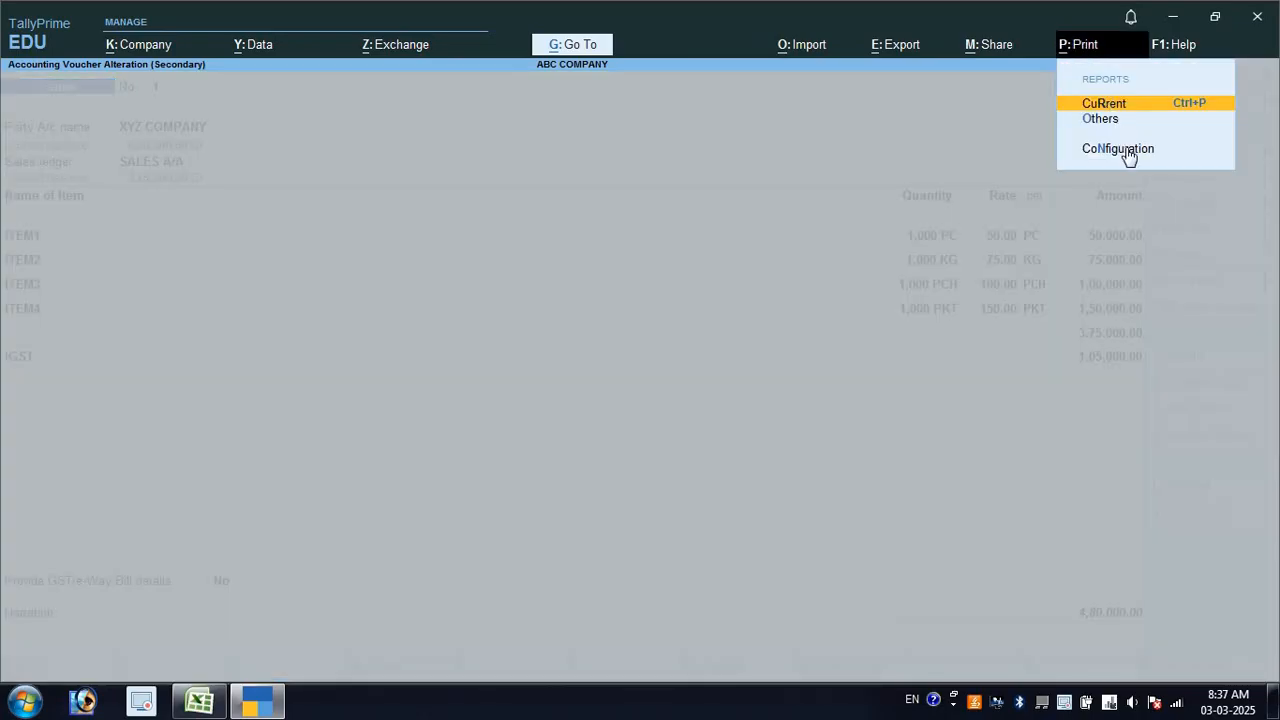
click(1128, 152)
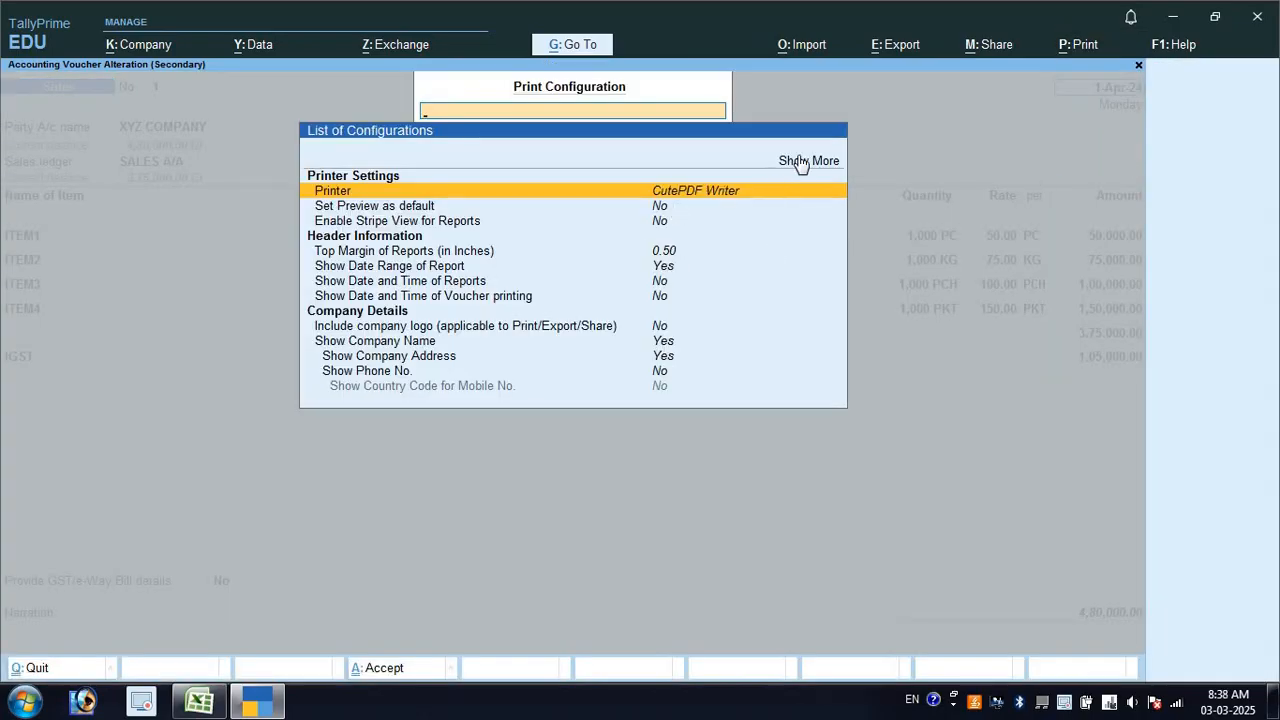
click(800, 164)
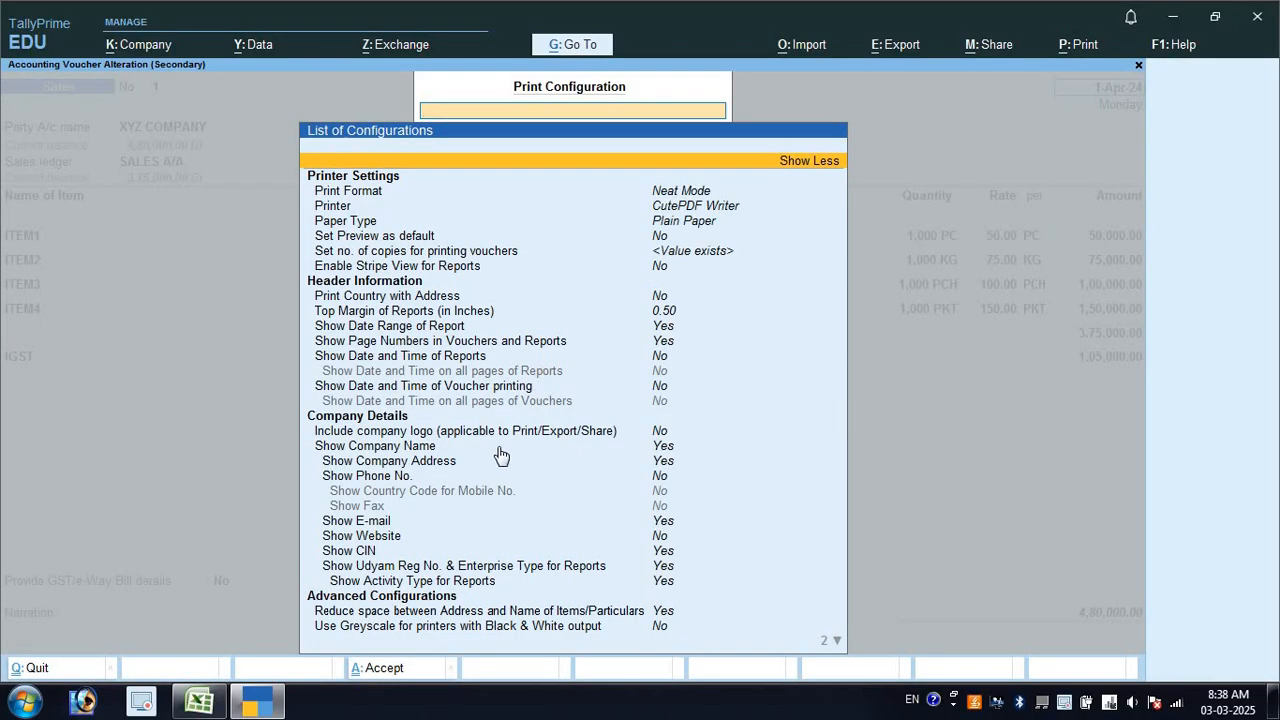
key(Down)
key(Down)
key(Down)
key(Down)
key(Down)
key(Down)
key(Down)
key(Down)
key(Down)
key(Down)
key(Down)
key(Down)
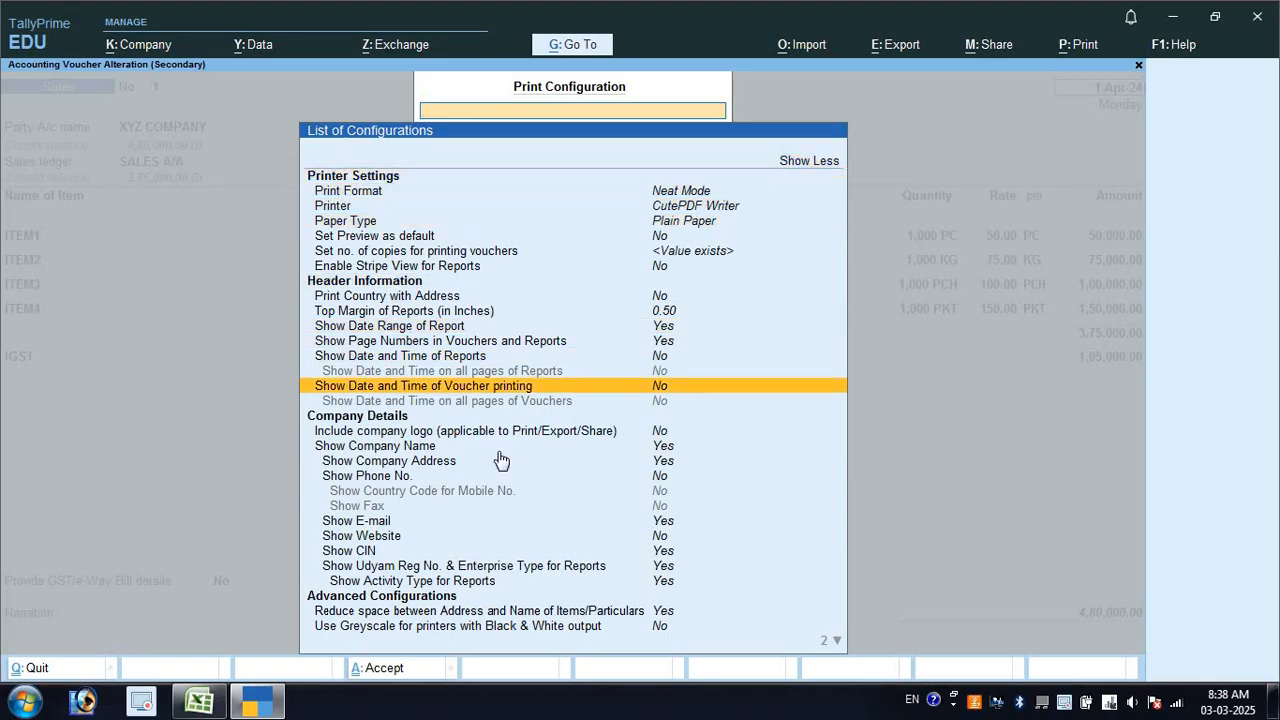
key(Down)
key(Down)
key(Down)
key(Down)
key(Down)
key(Down)
key(Down)
key(Down)
key(Down)
key(Down)
key(Down)
key(Down)
key(Down)
key(Down)
key(Down)
key(Down)
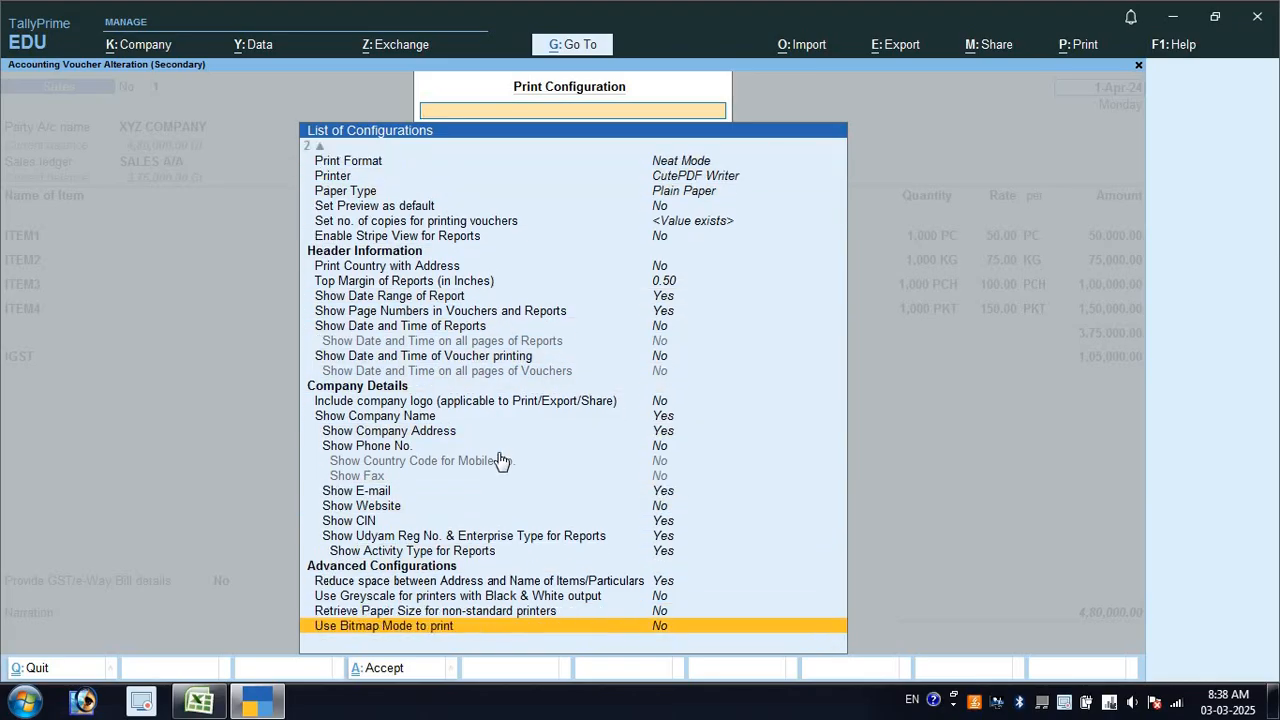
key(Escape)
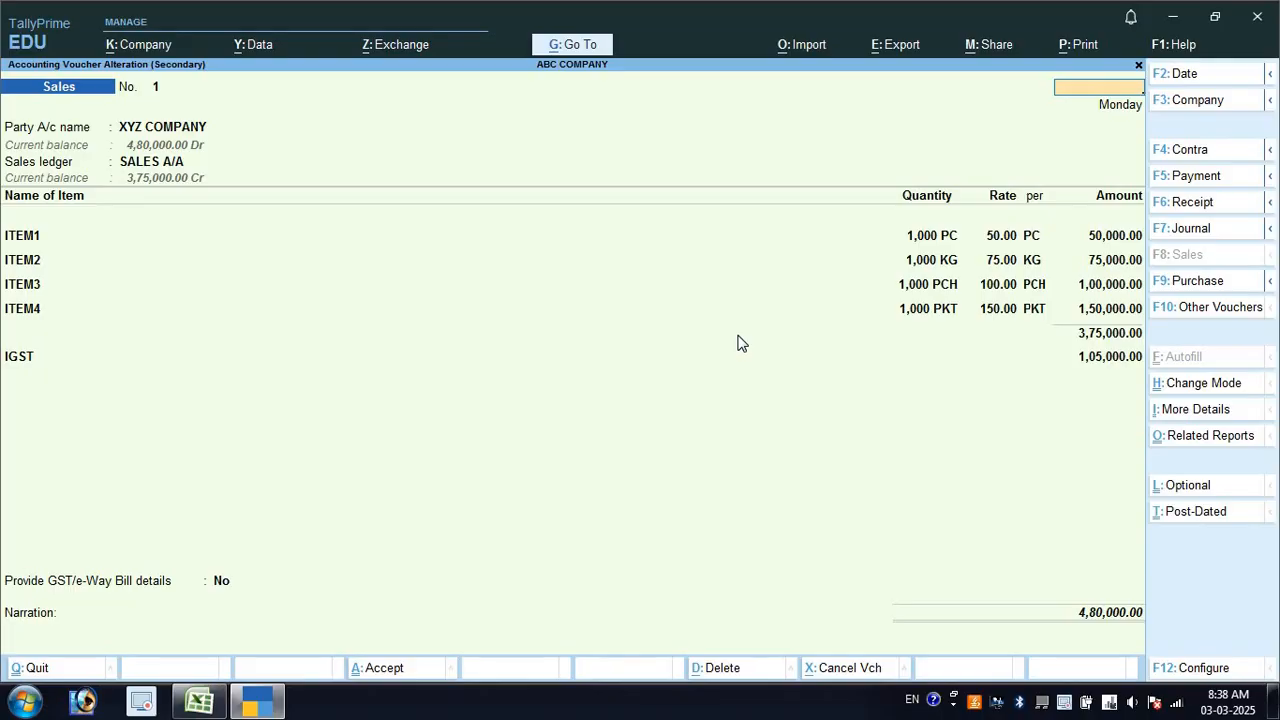
key(Return)
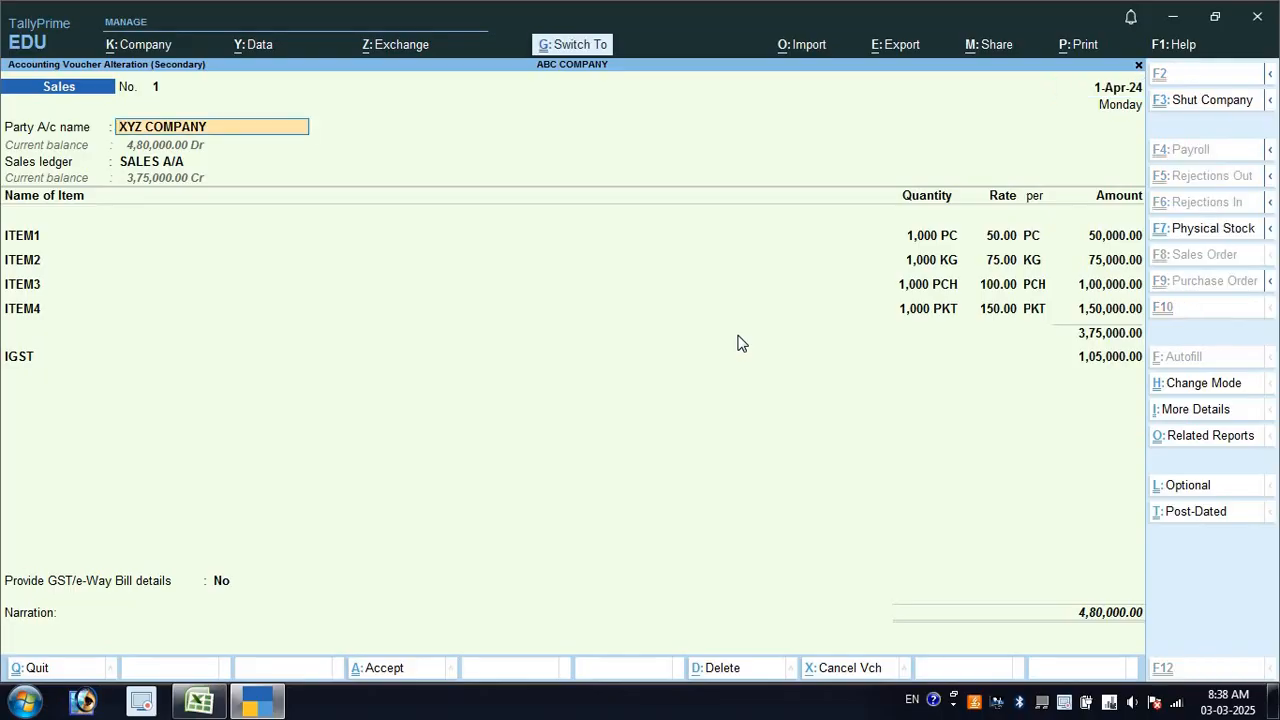
Open the print options and browse the invoice print configuration down to the Bank Name setting
key(ctrl+p)
click(500, 441)
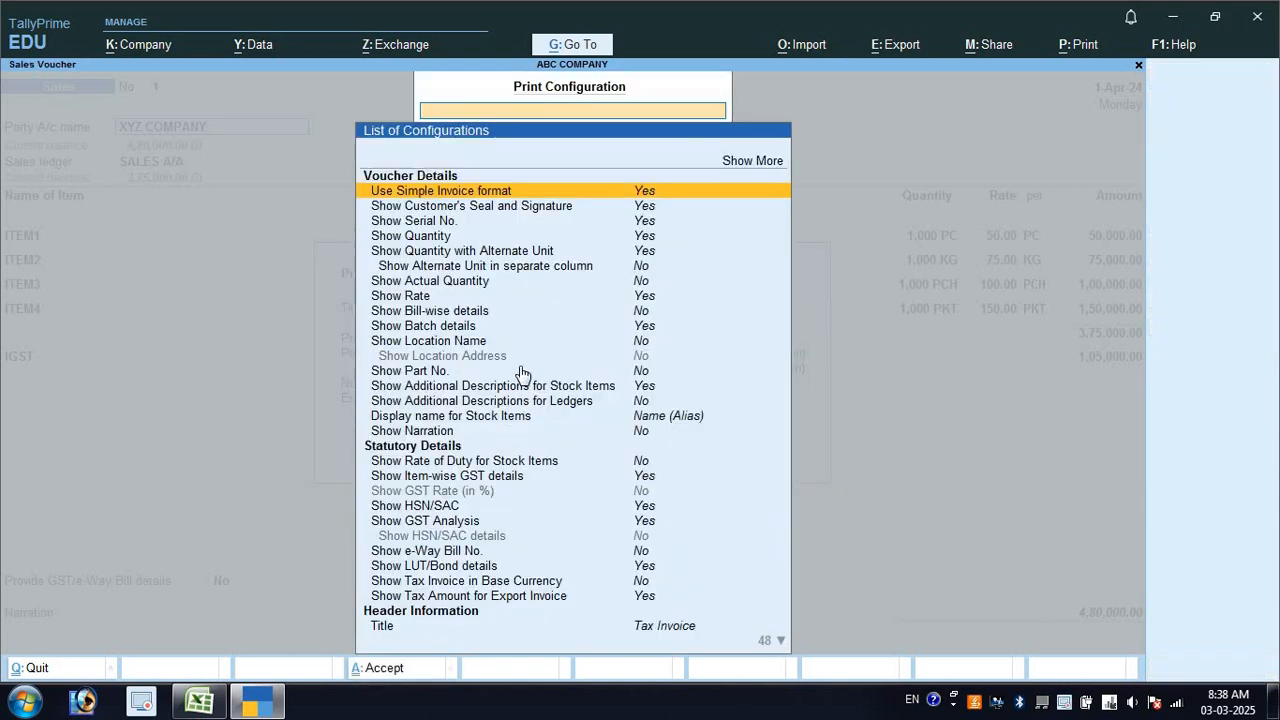
key(Down)
key(Down)
key(Down)
key(Down)
key(Down)
key(Down)
key(Down)
key(Down)
key(Down)
key(Down)
key(Down)
key(Down)
key(Down)
key(Down)
key(Down)
key(Down)
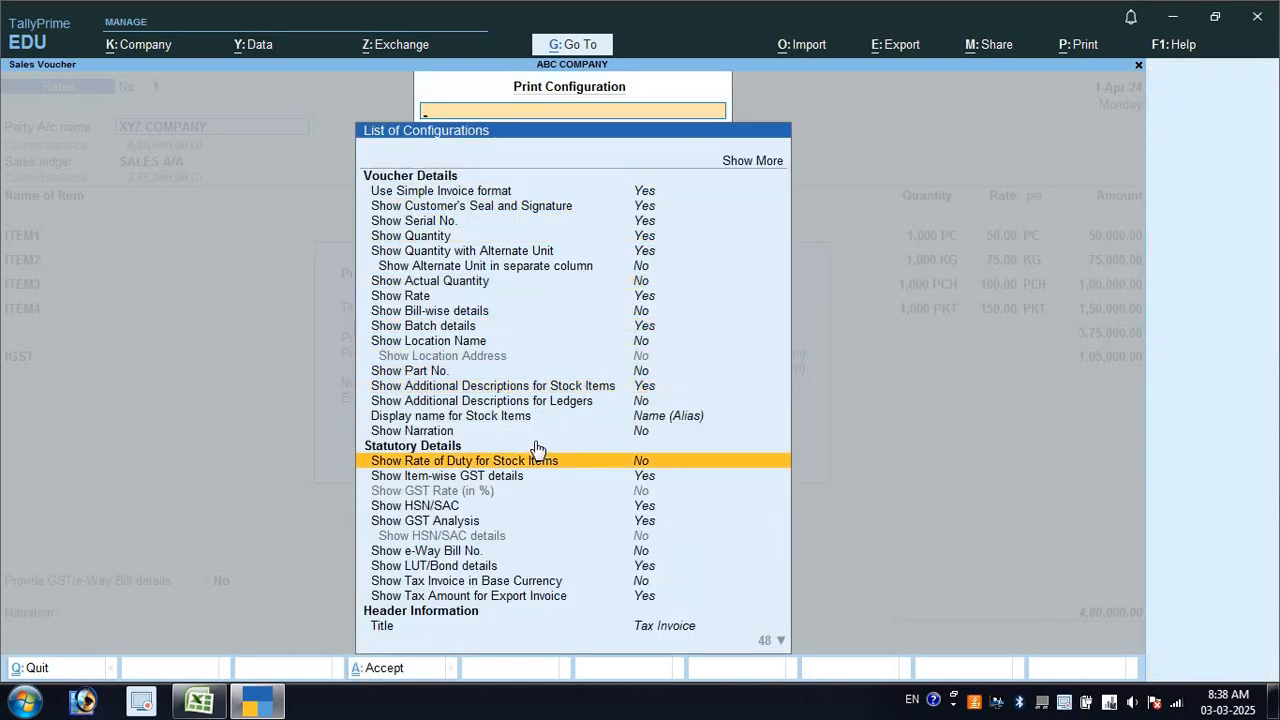
key(Down)
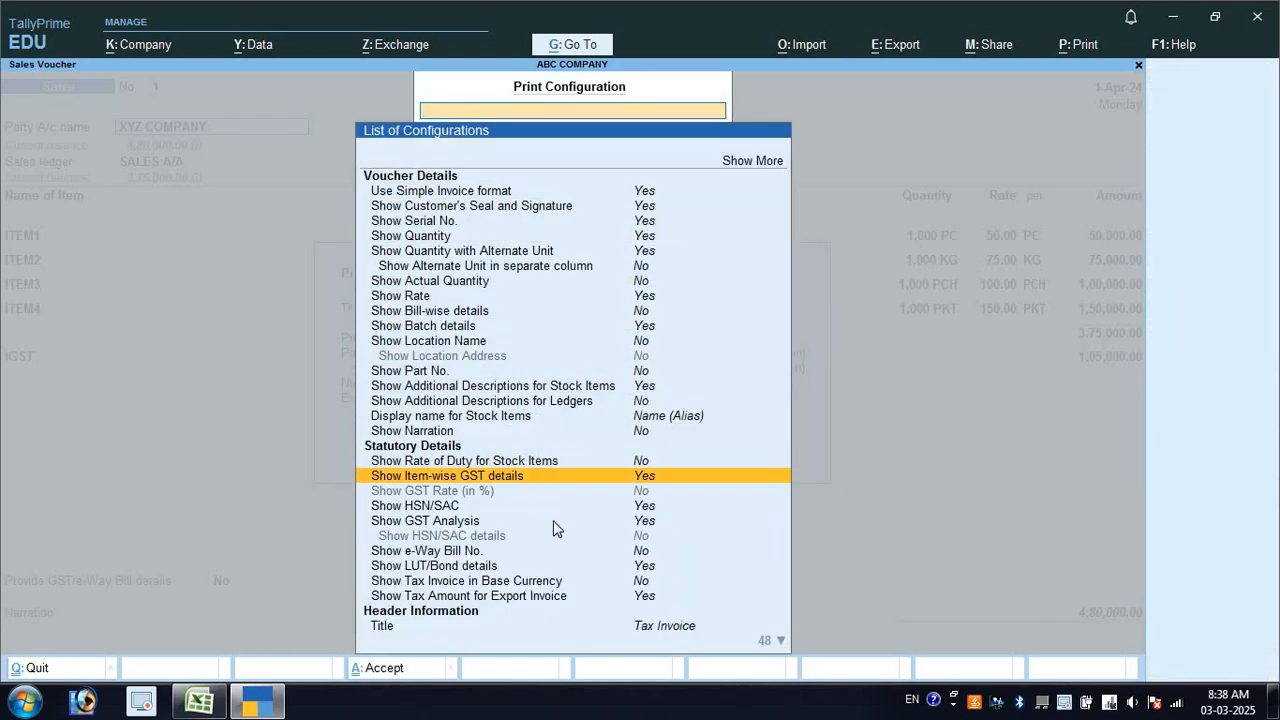
key(Down)
key(Down)
key(Down)
key(Down)
key(Down)
key(Down)
key(Down)
key(Down)
key(Down)
key(Down)
key(Down)
key(Down)
key(Down)
key(Down)
key(Down)
key(Down)
key(Down)
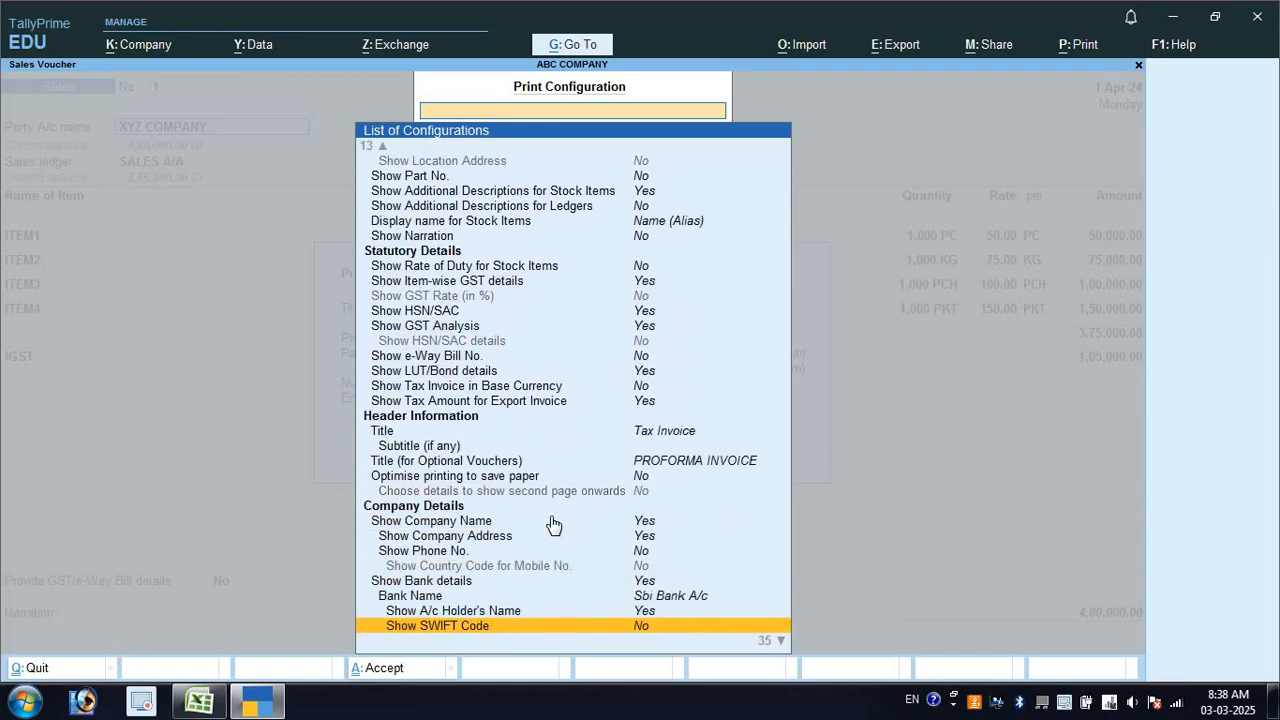
key(Down)
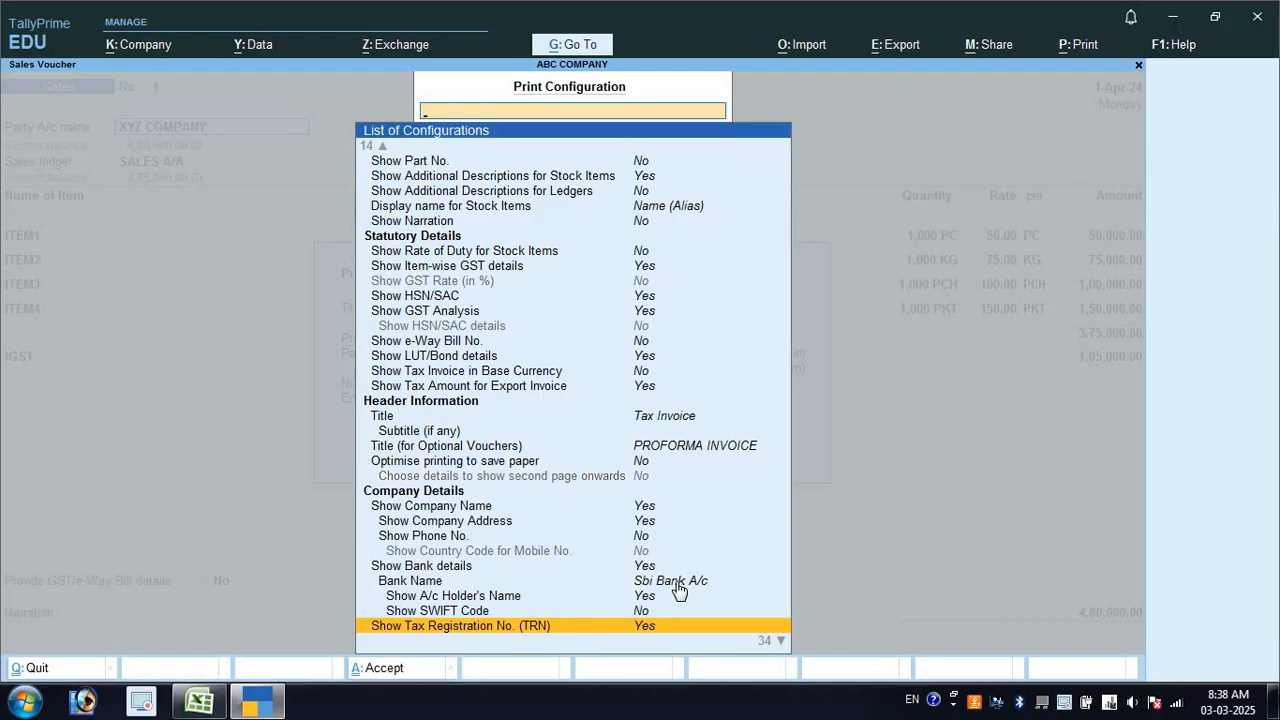
click(676, 584)
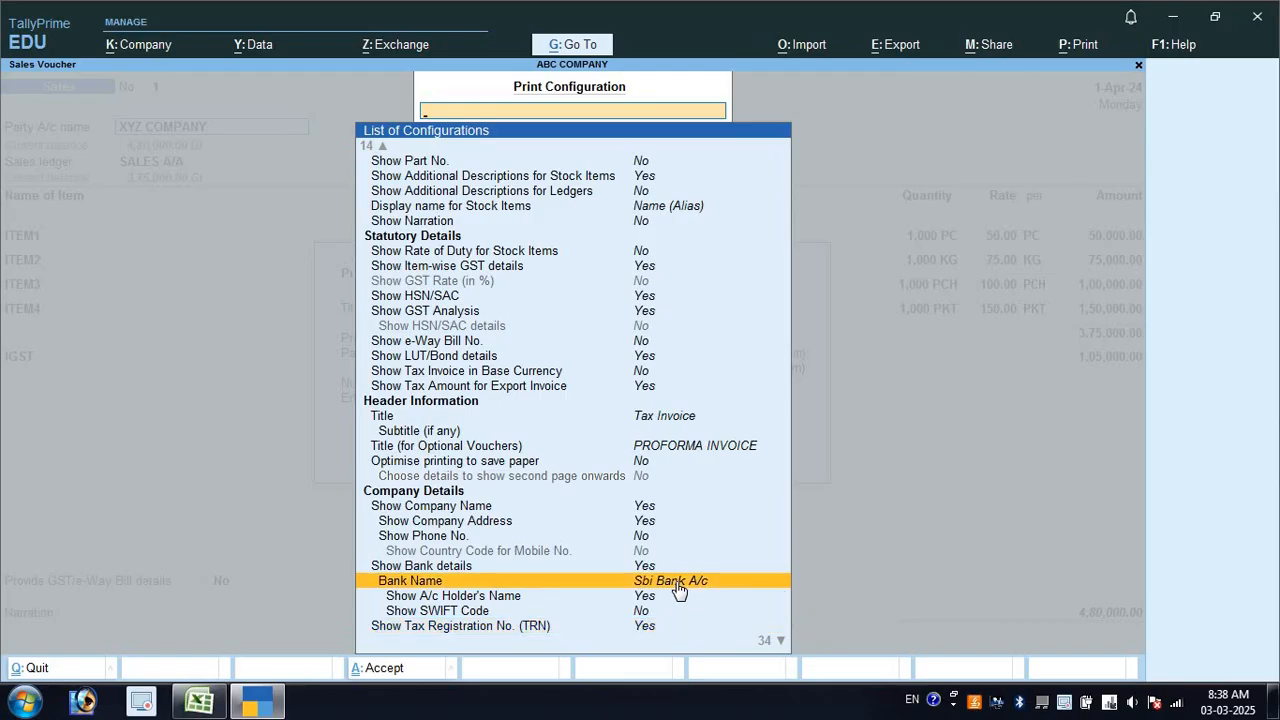
key(Escape)
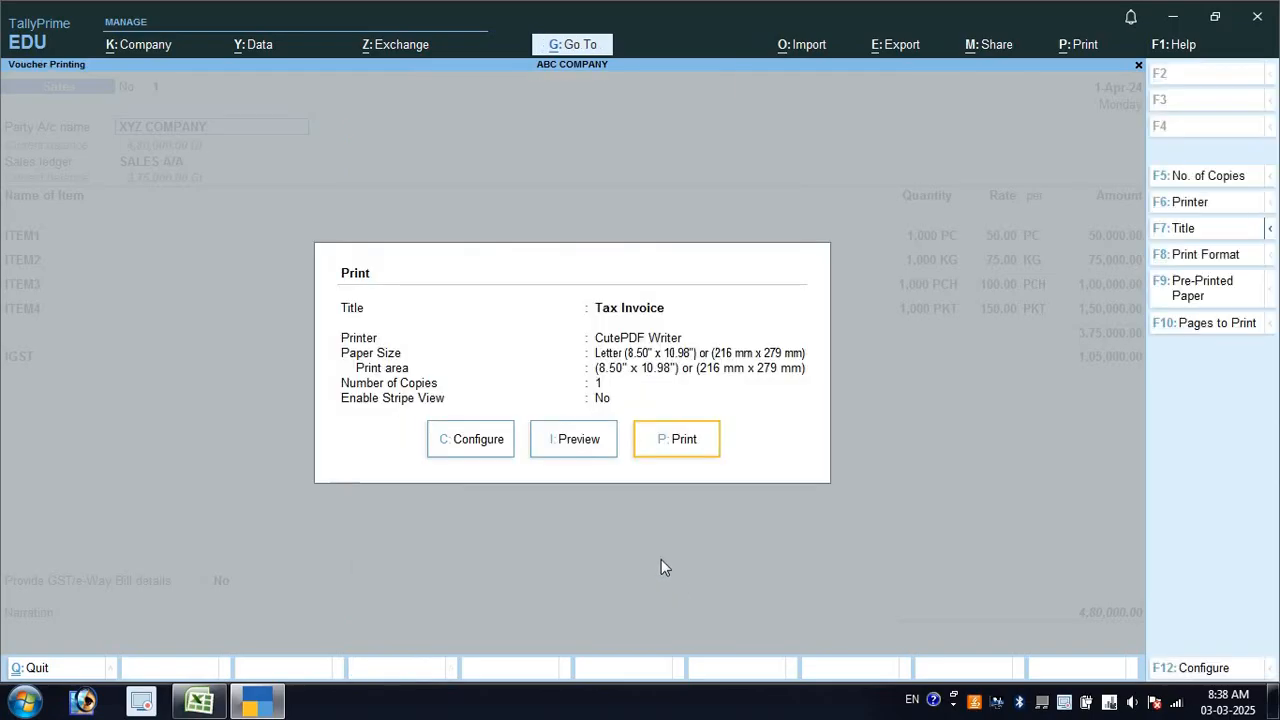
Preview the Tax Invoice zoomed in to confirm it shows no bank details yet
click(577, 448)
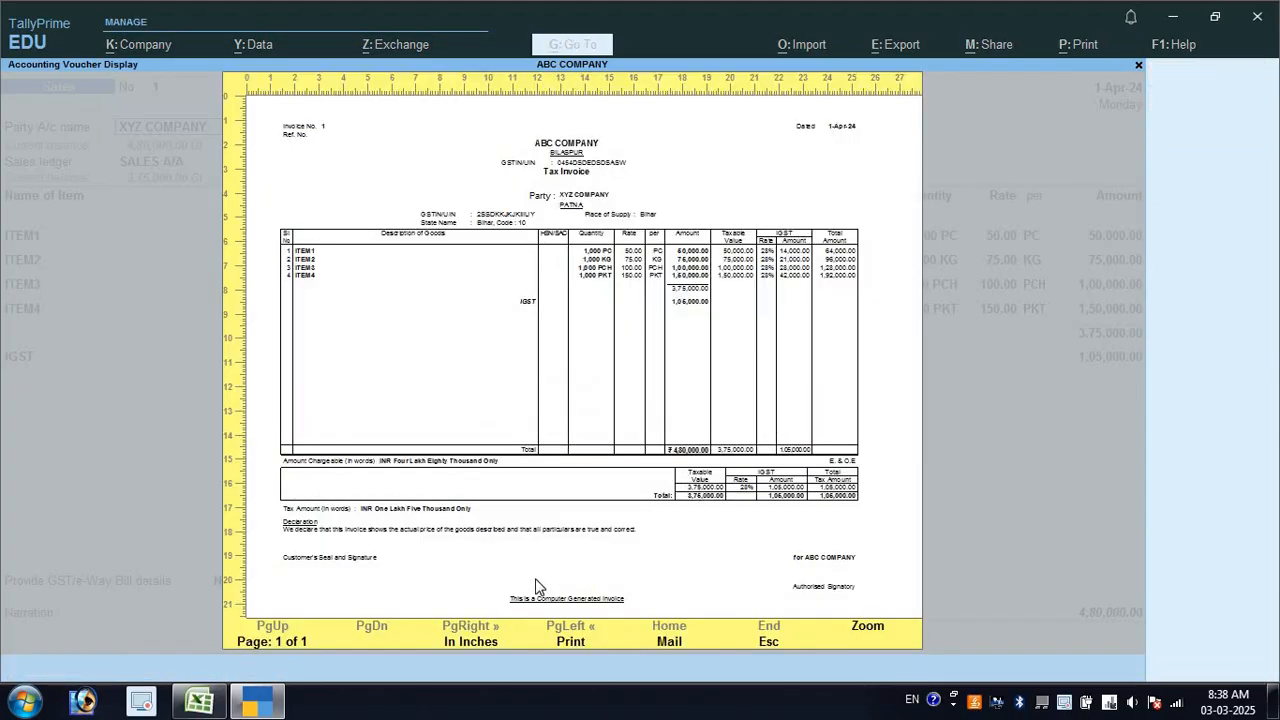
click(535, 578)
scroll(469, 514, down, 5)
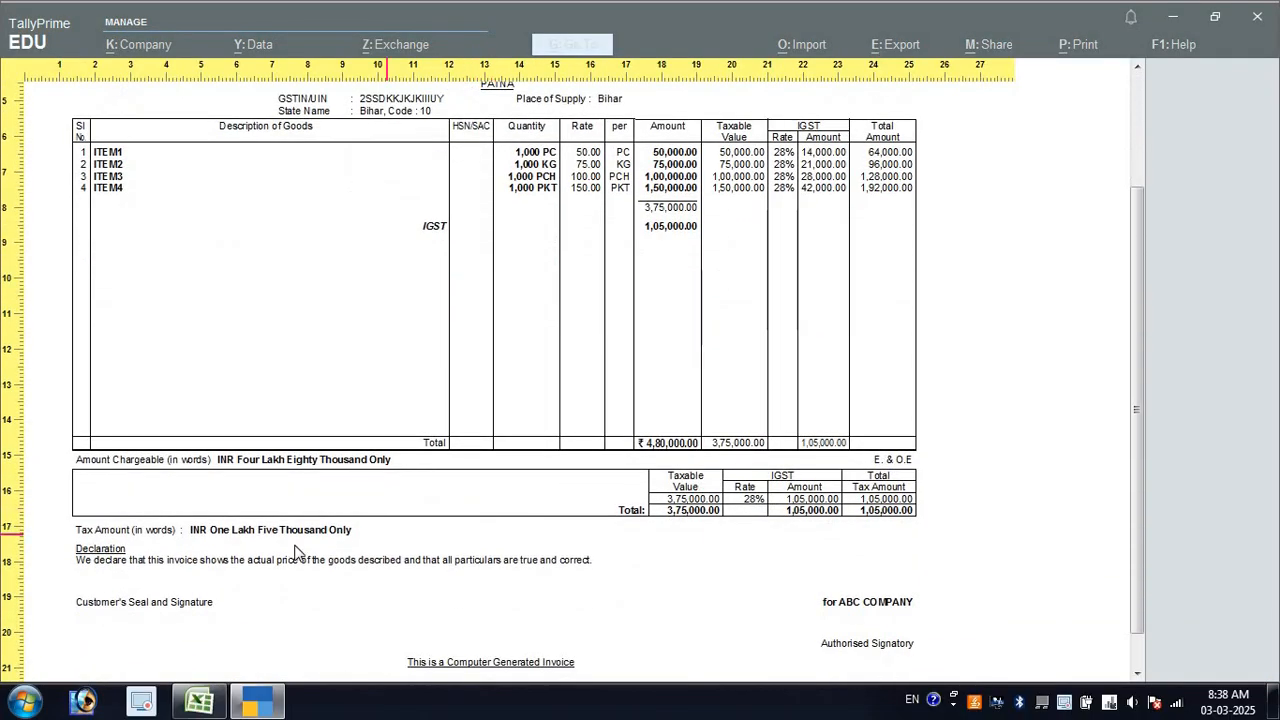
click(365, 532)
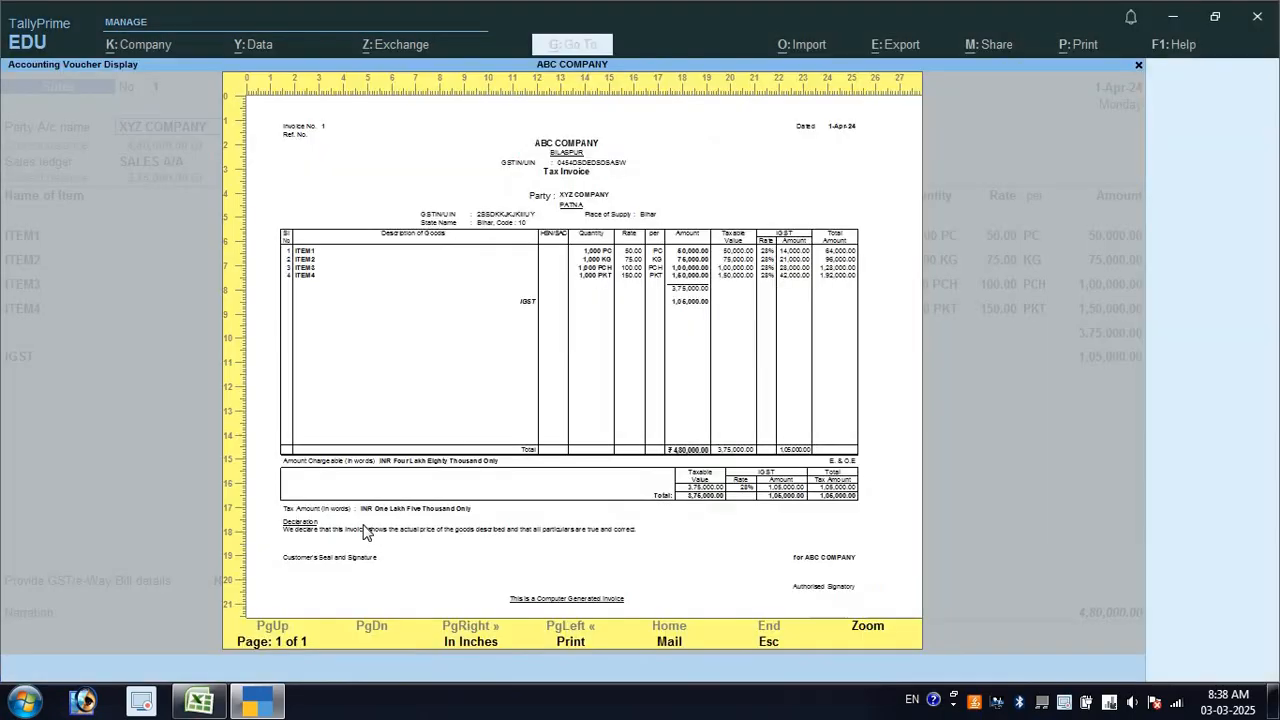
key(Escape)
click(481, 440)
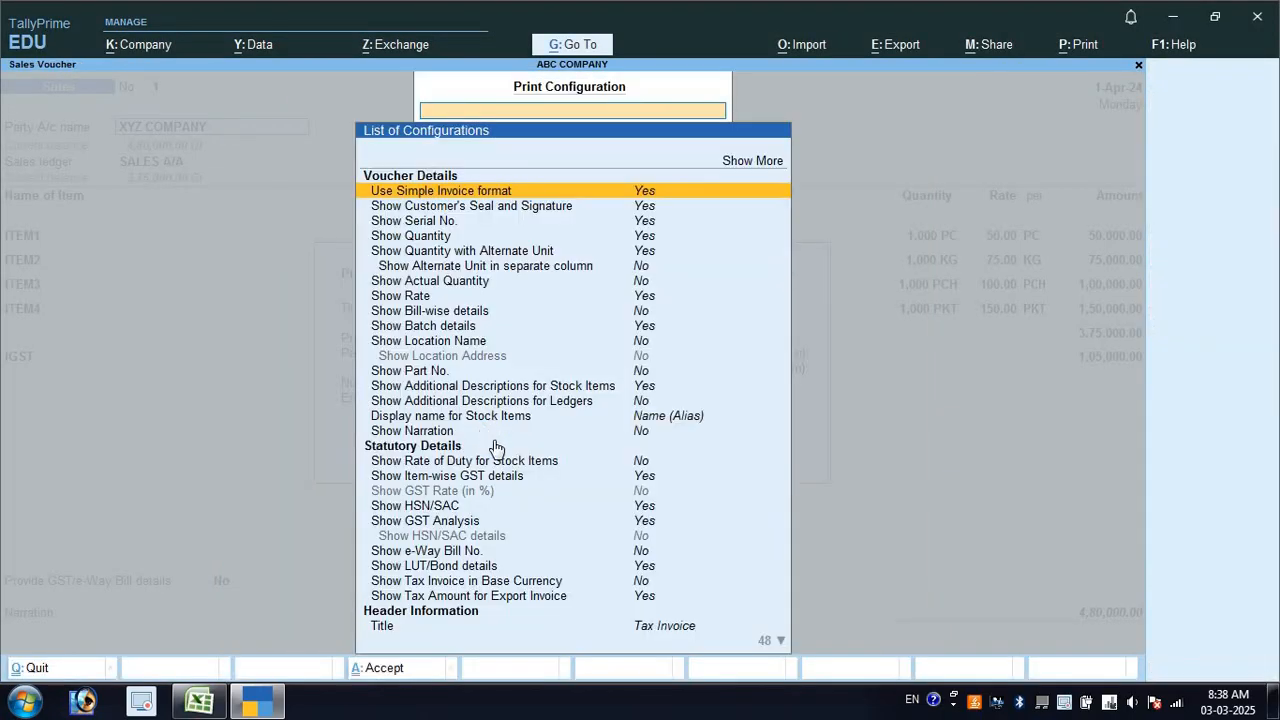
Turn on Show Bank details, set the invoice bank name to BANK A/C, and accept
scroll(556, 480, down, 20)
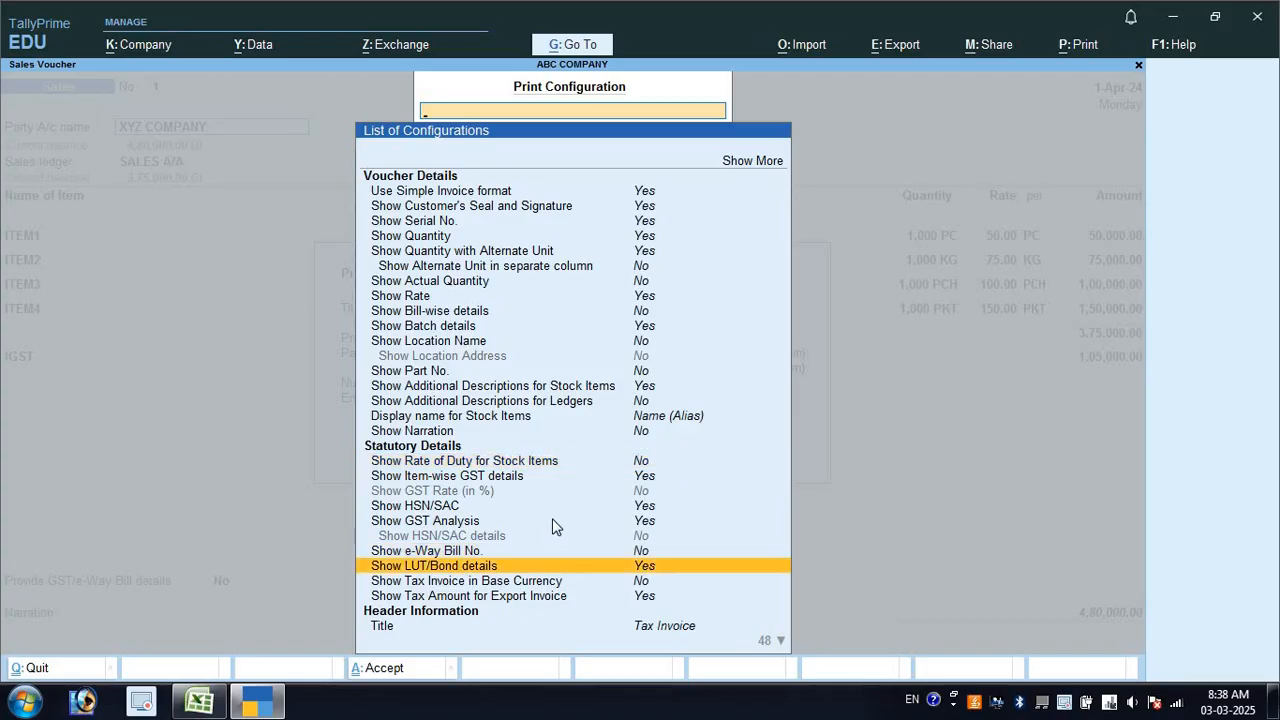
scroll(556, 527, down, 20)
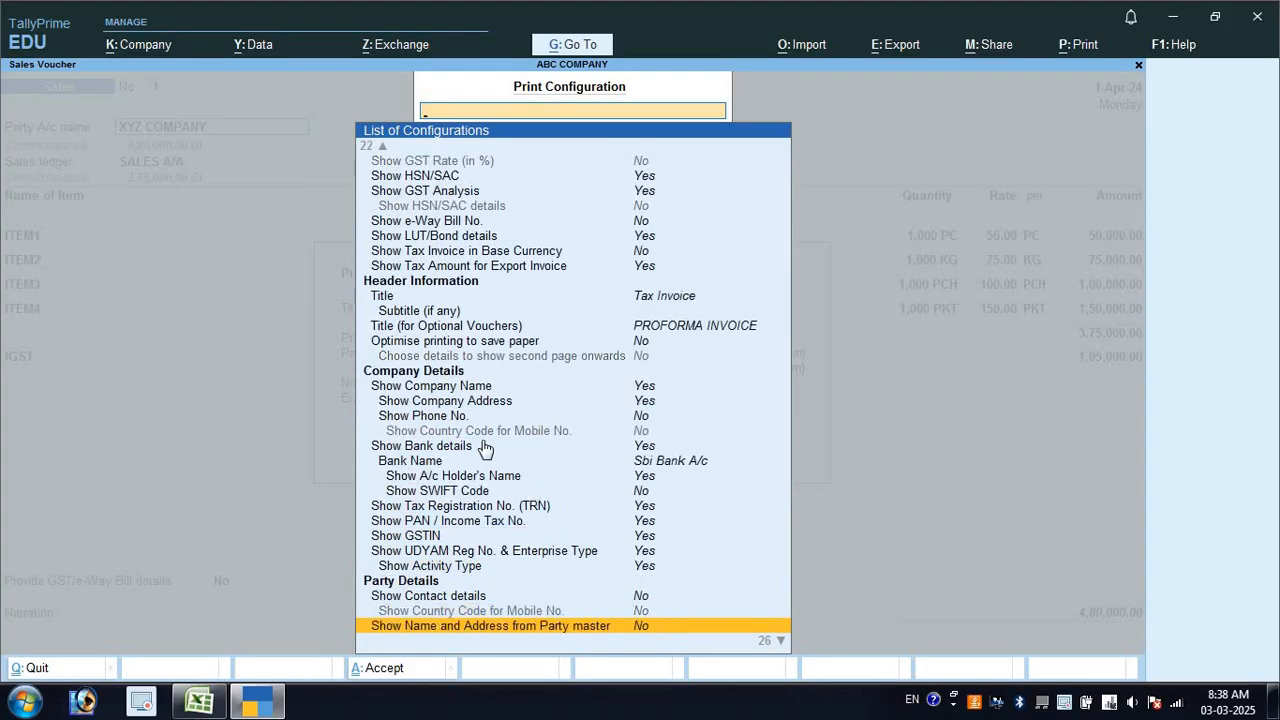
click(545, 447)
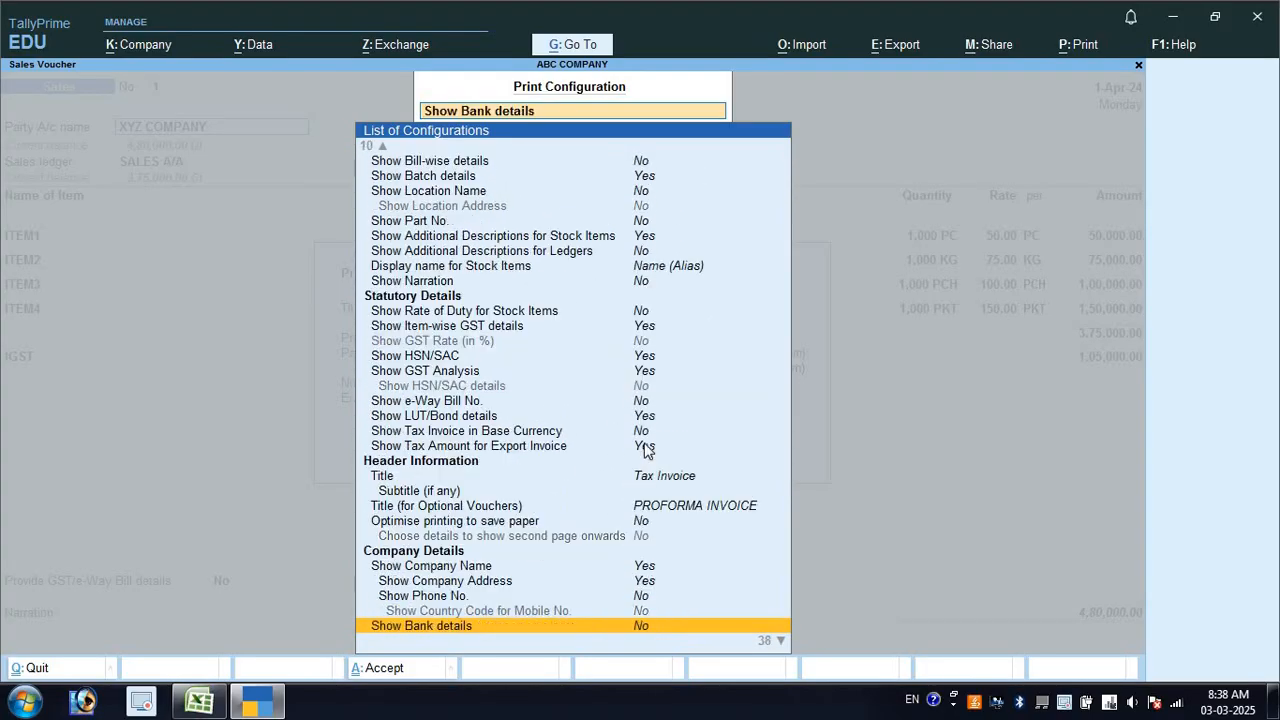
scroll(570, 592, down, 2)
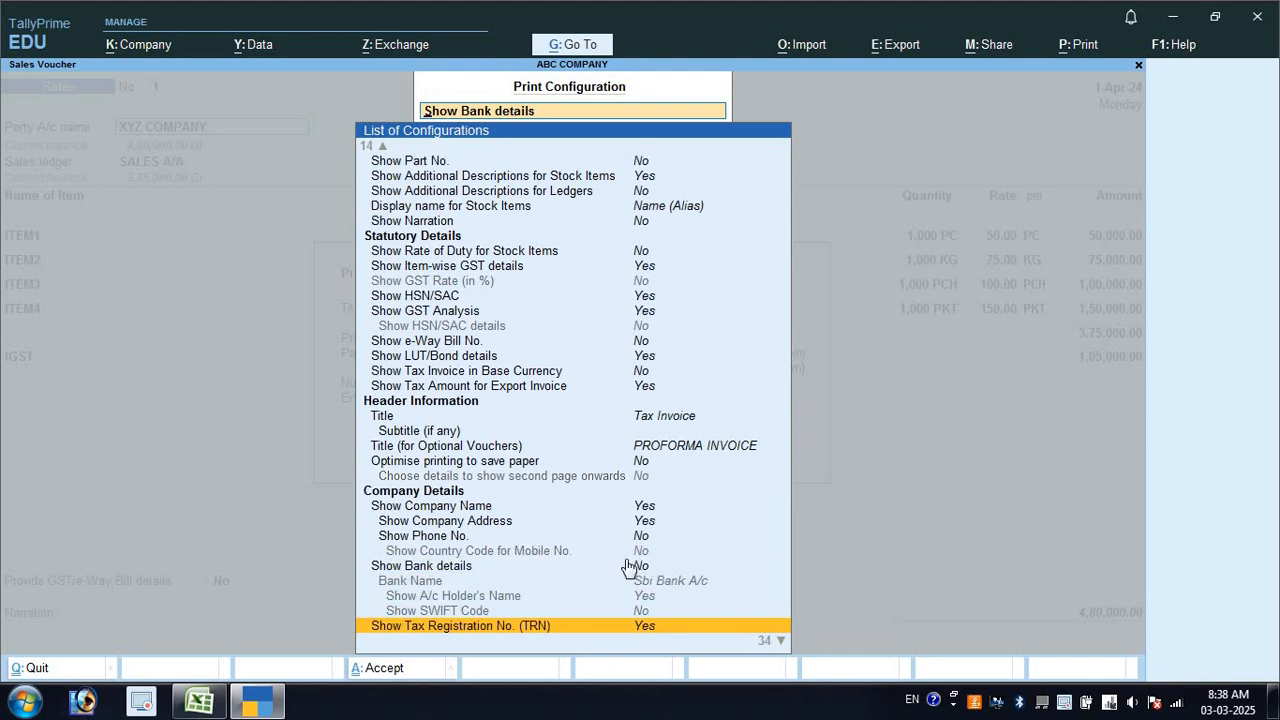
scroll(636, 566, up, 2)
scroll(636, 598, down, 2)
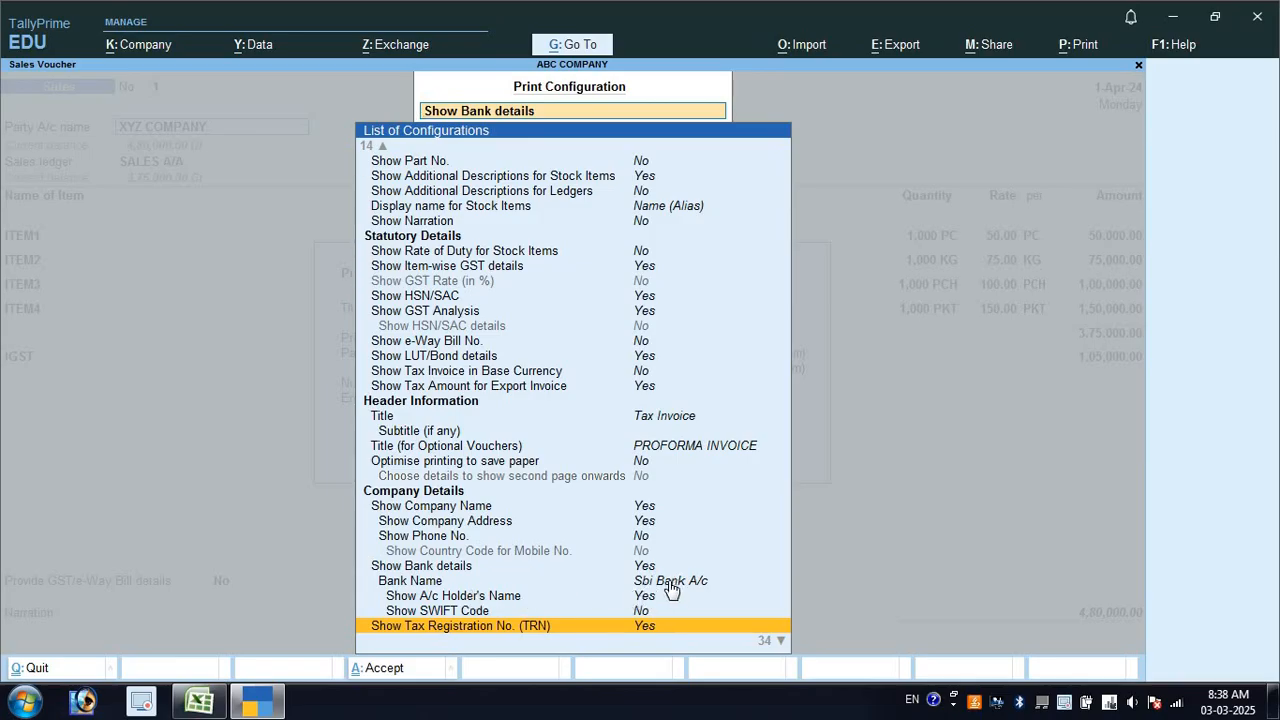
click(669, 582)
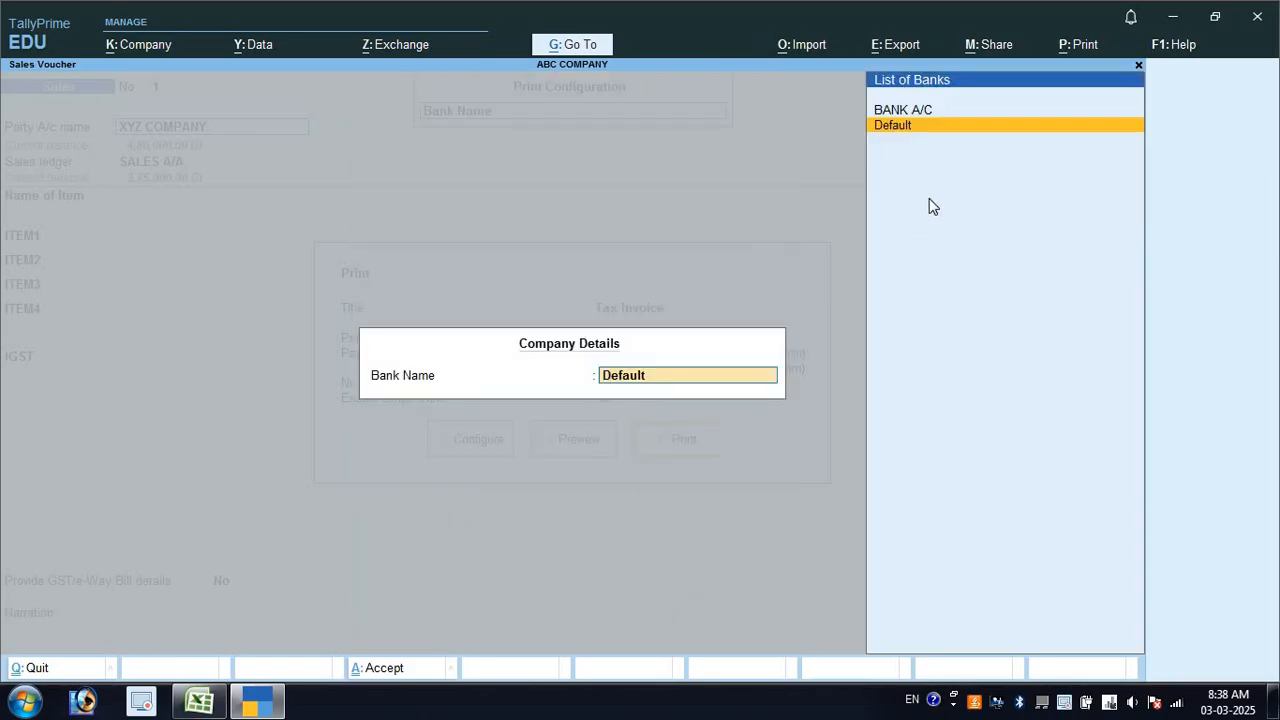
key(Up)
key(Return)
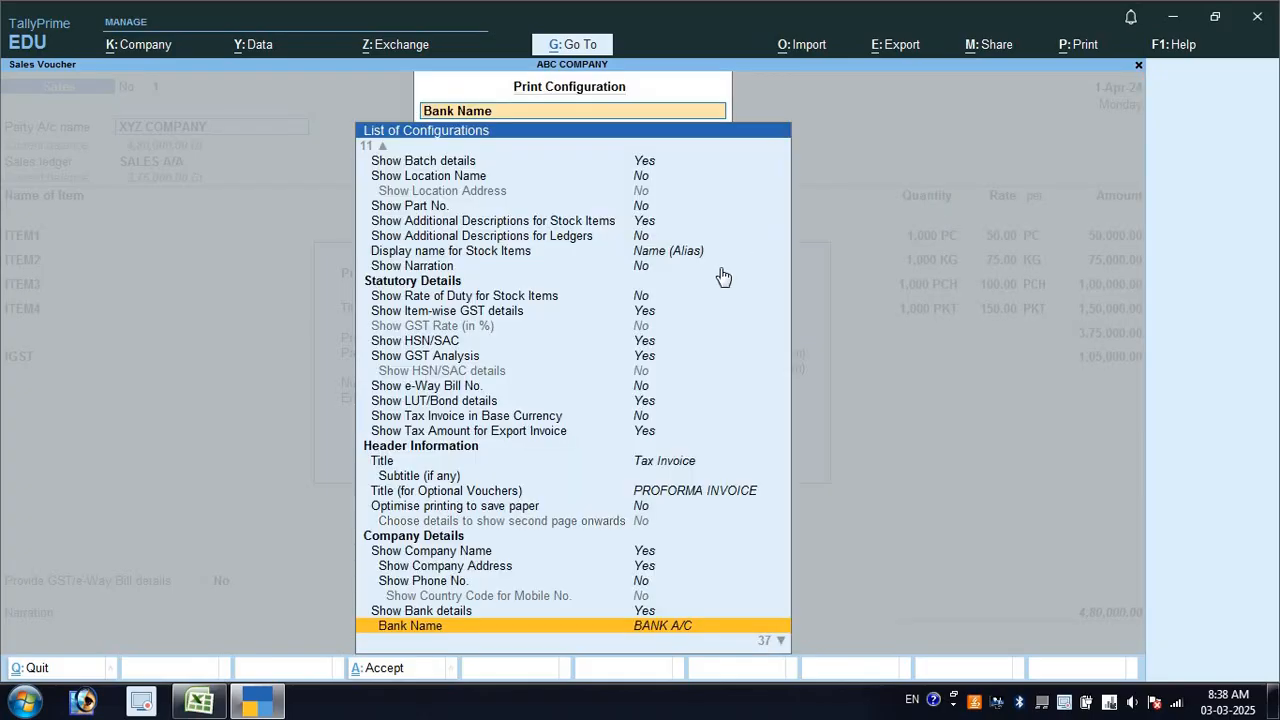
scroll(667, 517, down, 2)
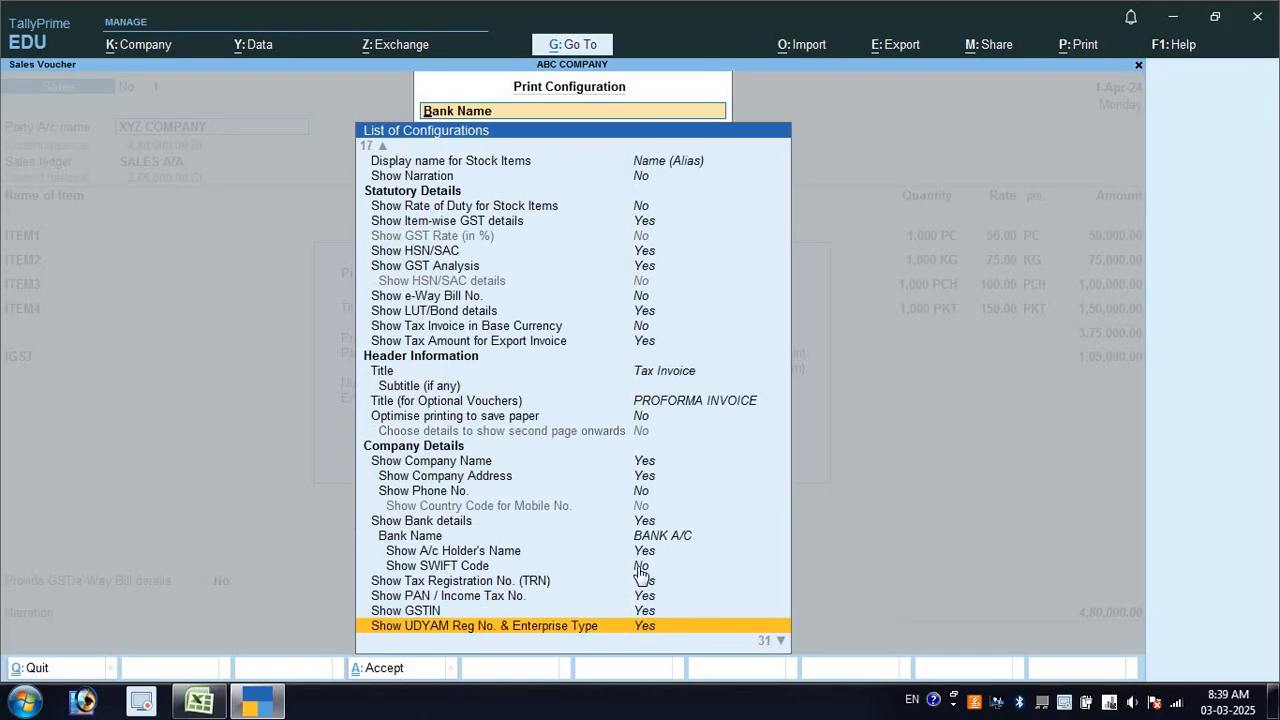
key(Escape)
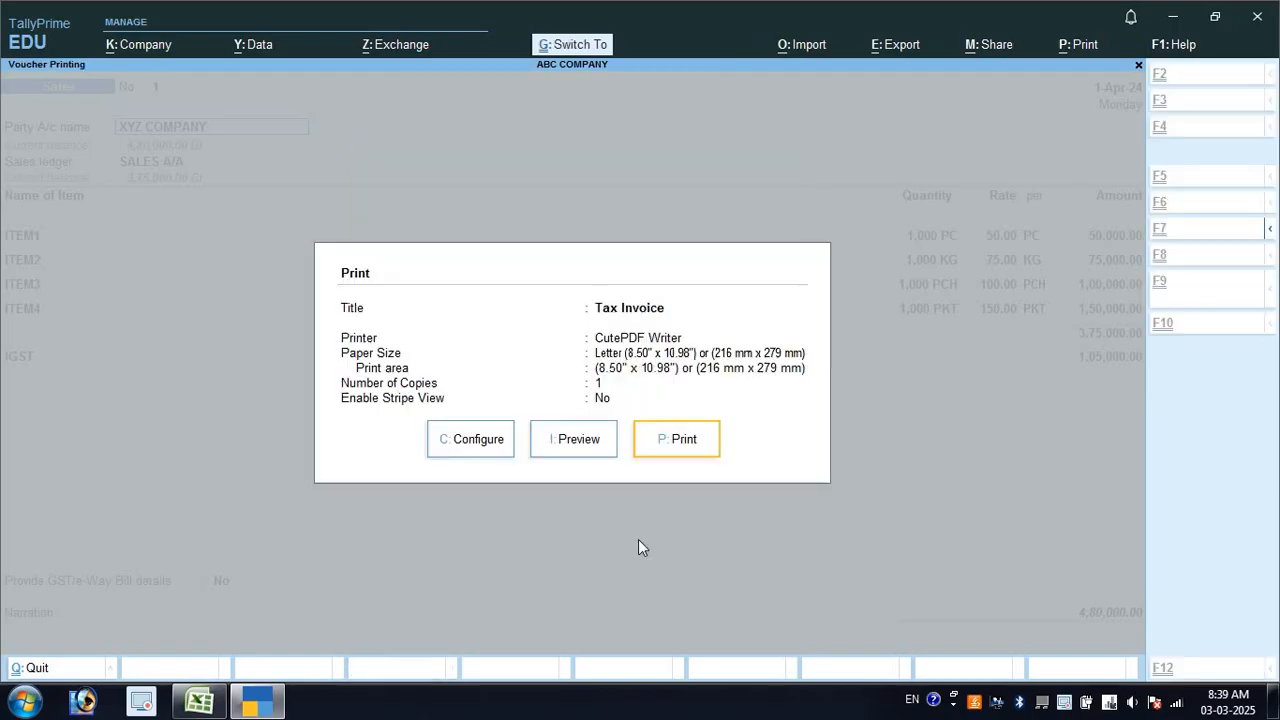
Preview the Tax Invoice zoomed in to read the State Bank of India account, Bilaspur branch and IFS code
click(569, 446)
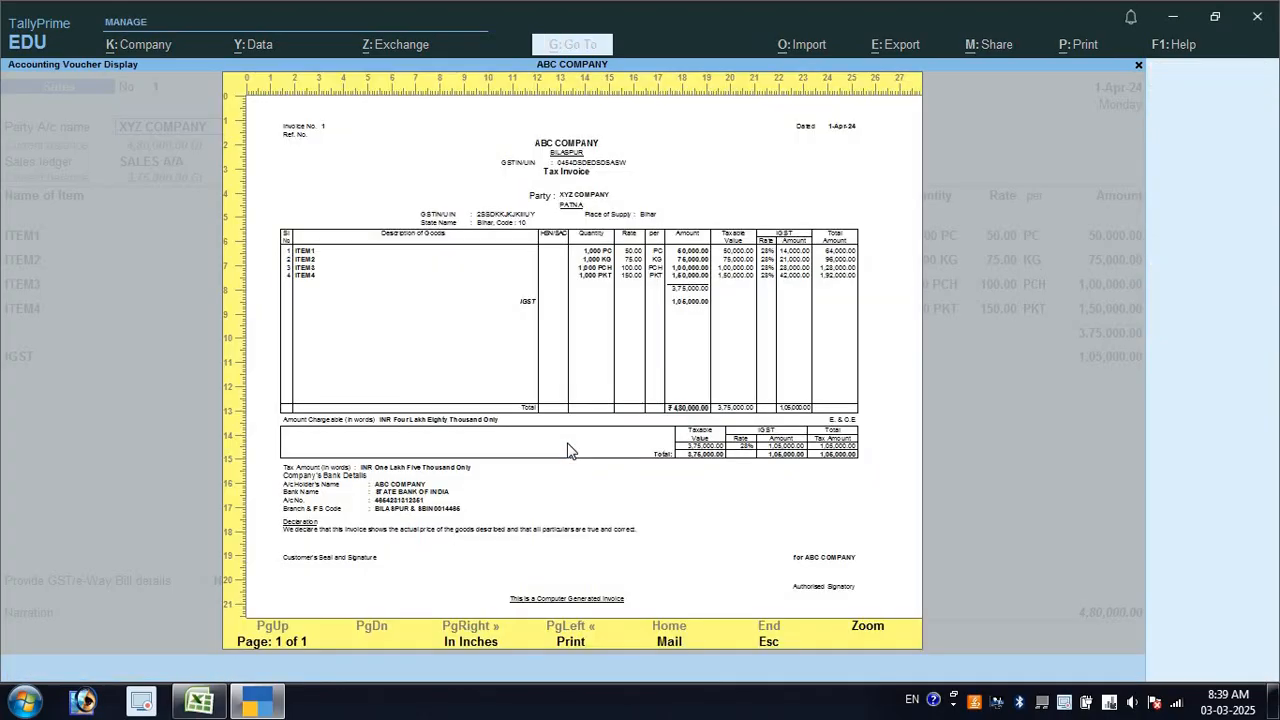
click(567, 449)
scroll(312, 525, down, 3)
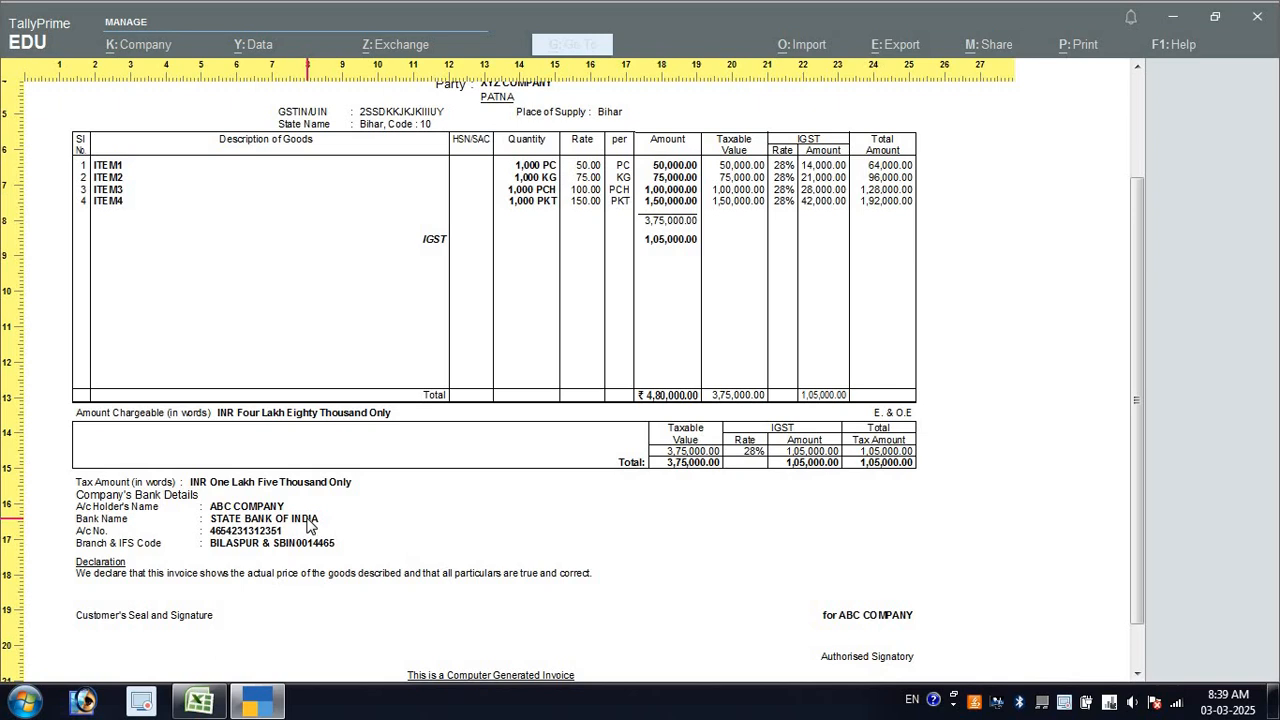
Exit the Tax Invoice preview back to Sales voucher No. 1 in alteration mode
key(Escape)
key(Escape)
key(Escape)
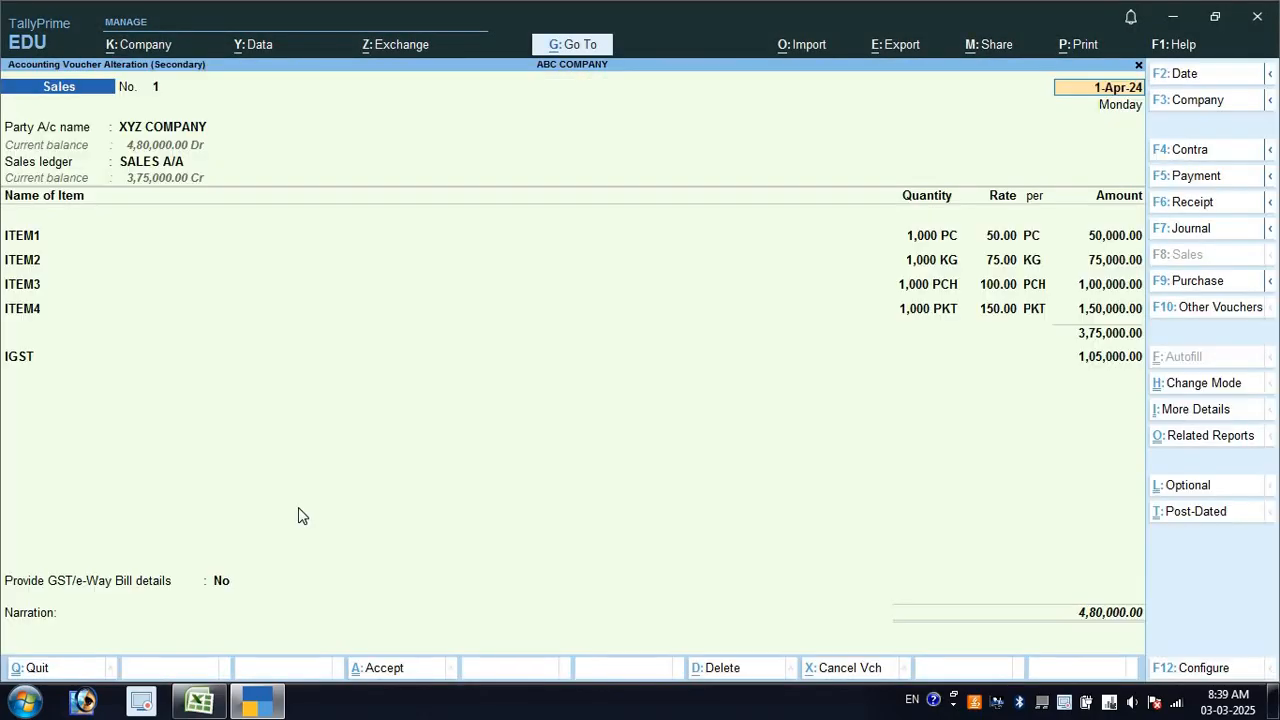
Set Show all configurations to Yes in the voucher configuration and accept
key(F12)
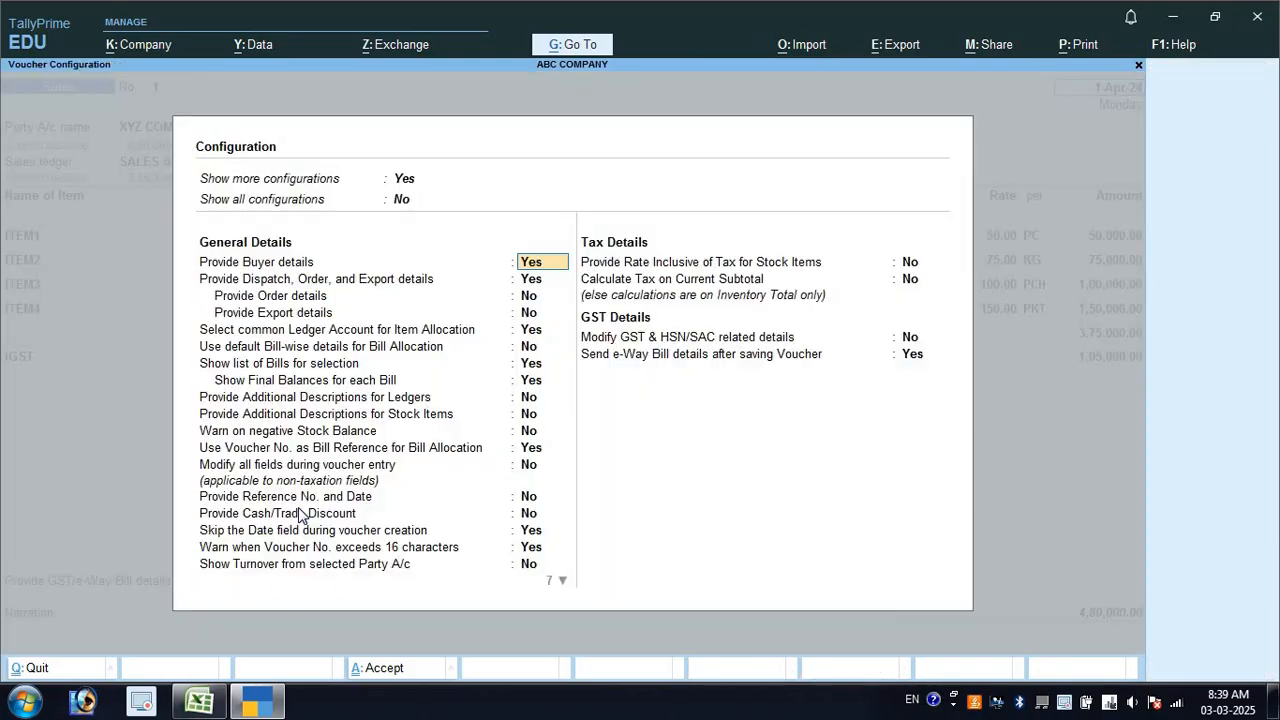
key(Down)
key(Down)
key(Down)
key(Down)
key(Down)
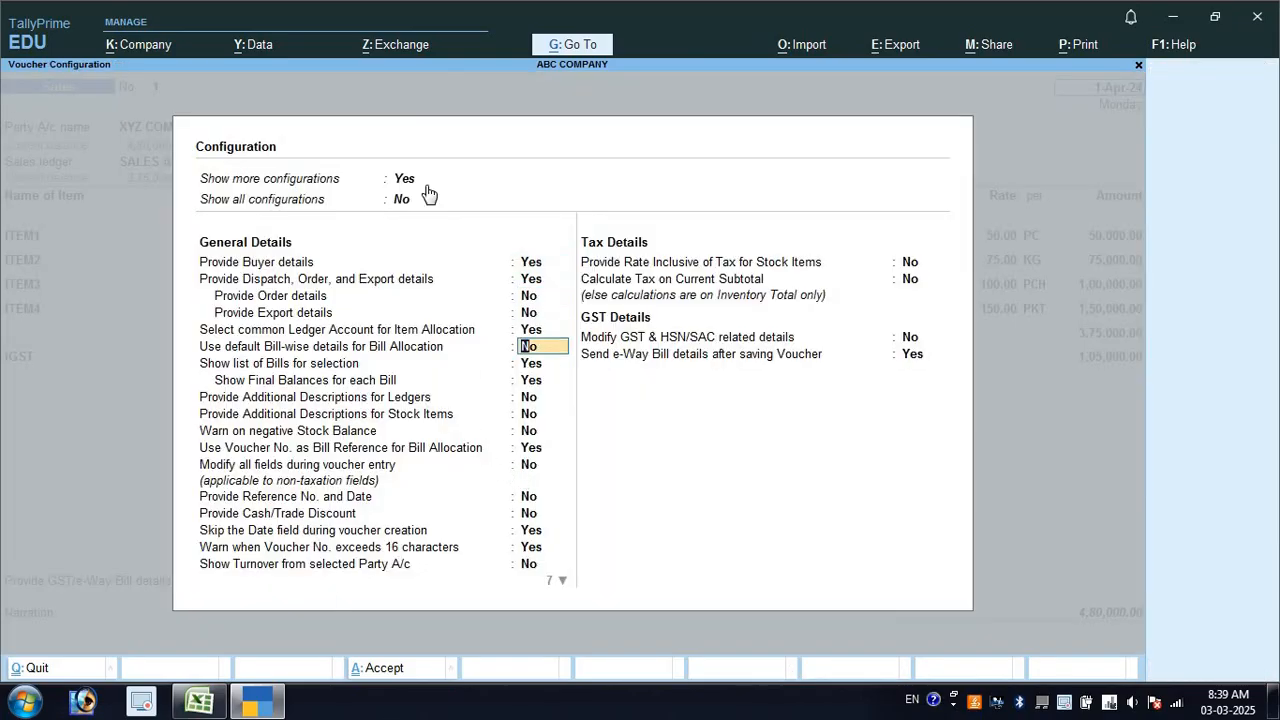
click(402, 200)
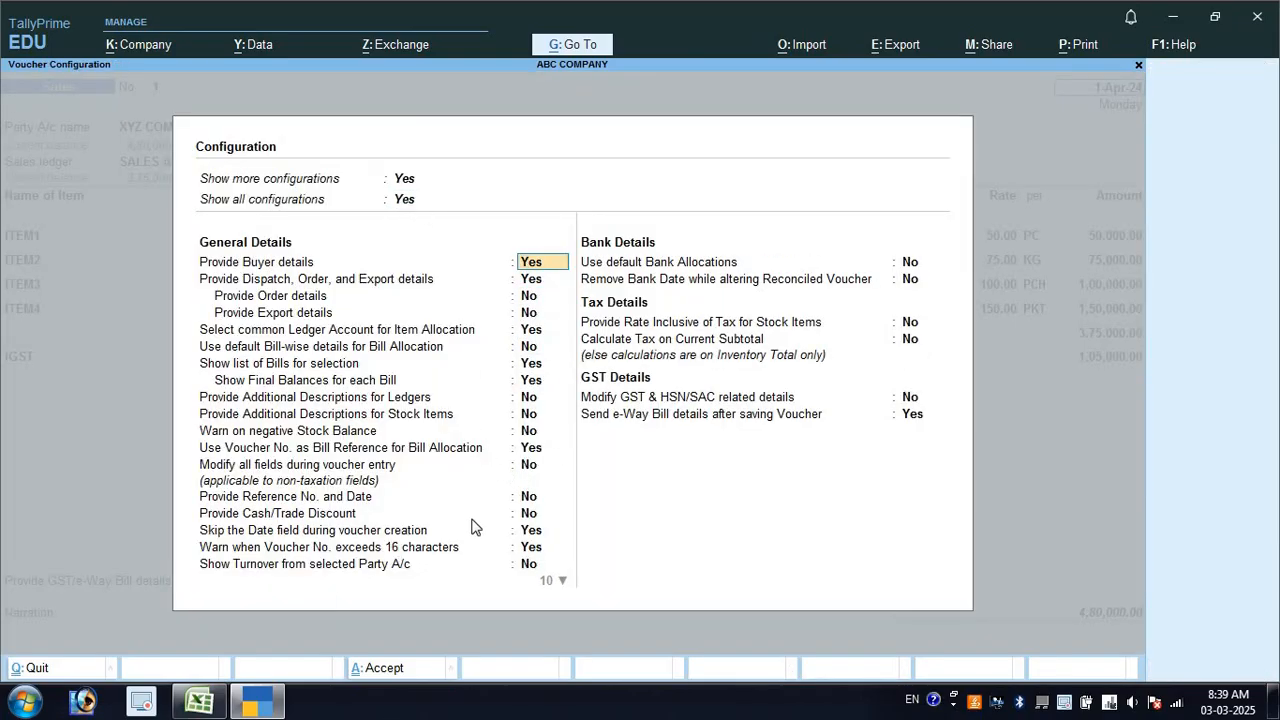
key(Down)
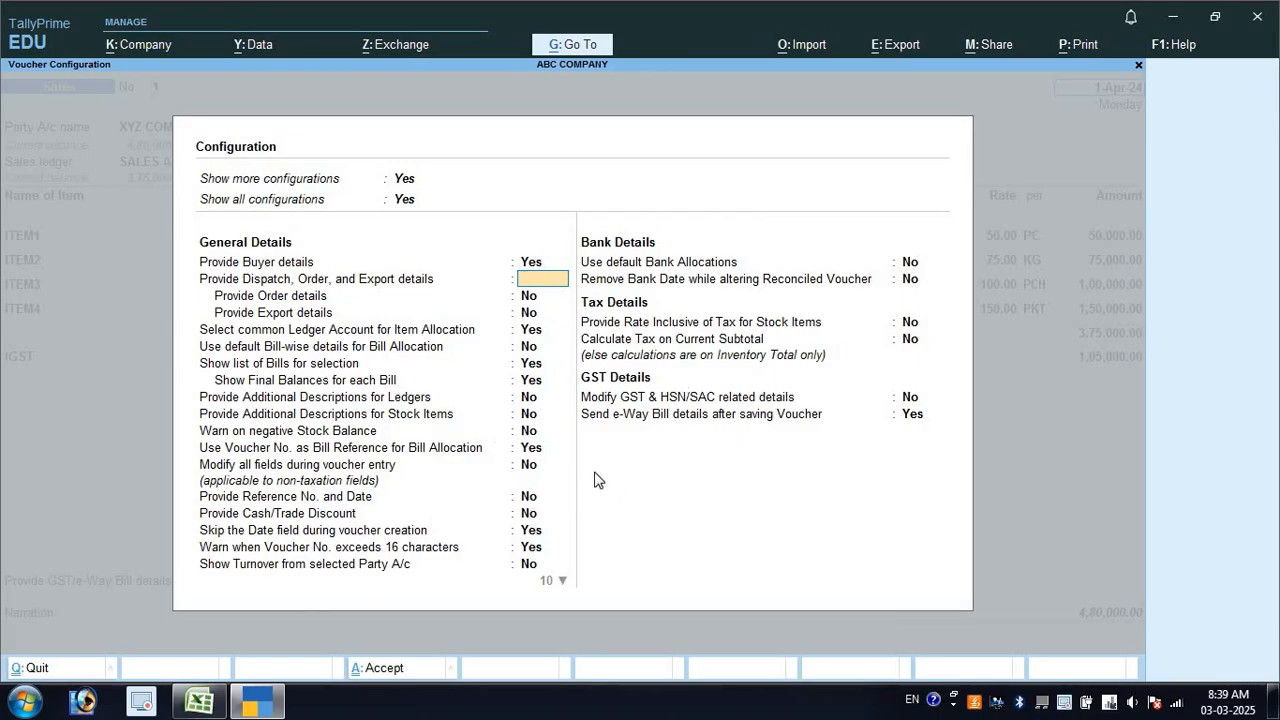
key(ctrl+a)
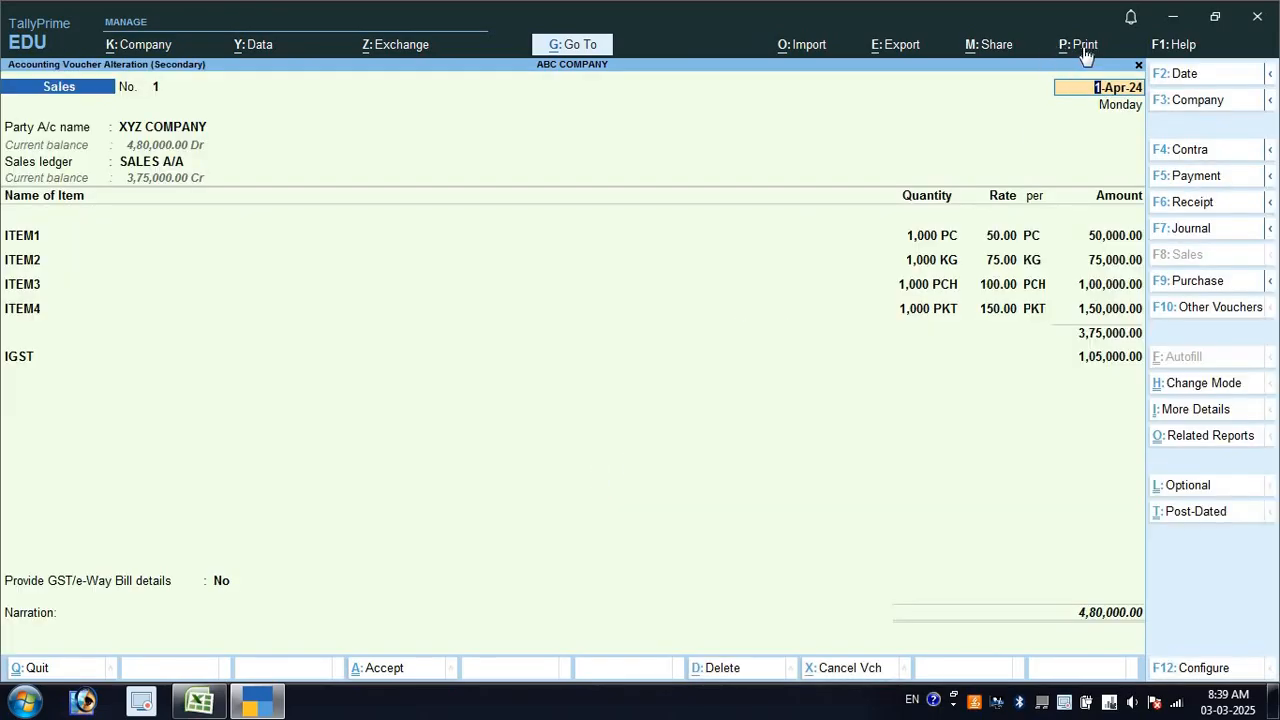
Review the full list of print configuration settings, then bring up the voucher's Dispatch Details
click(1084, 47)
click(1114, 149)
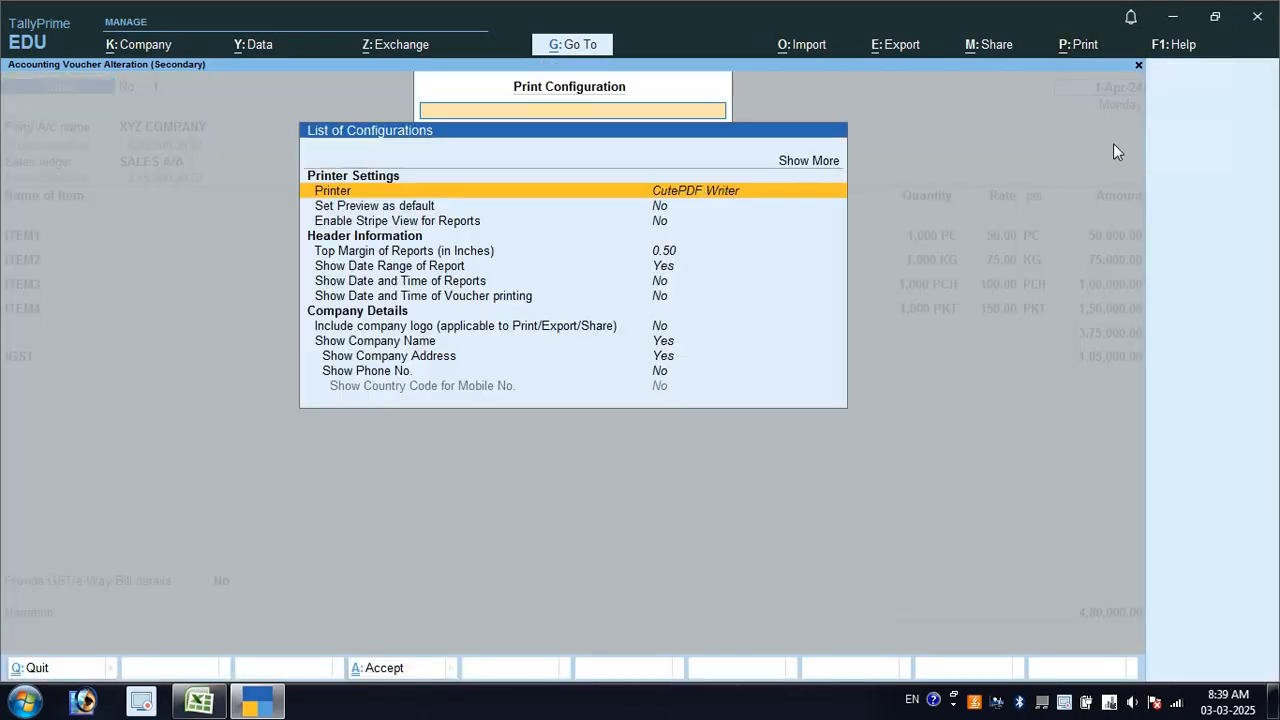
click(818, 162)
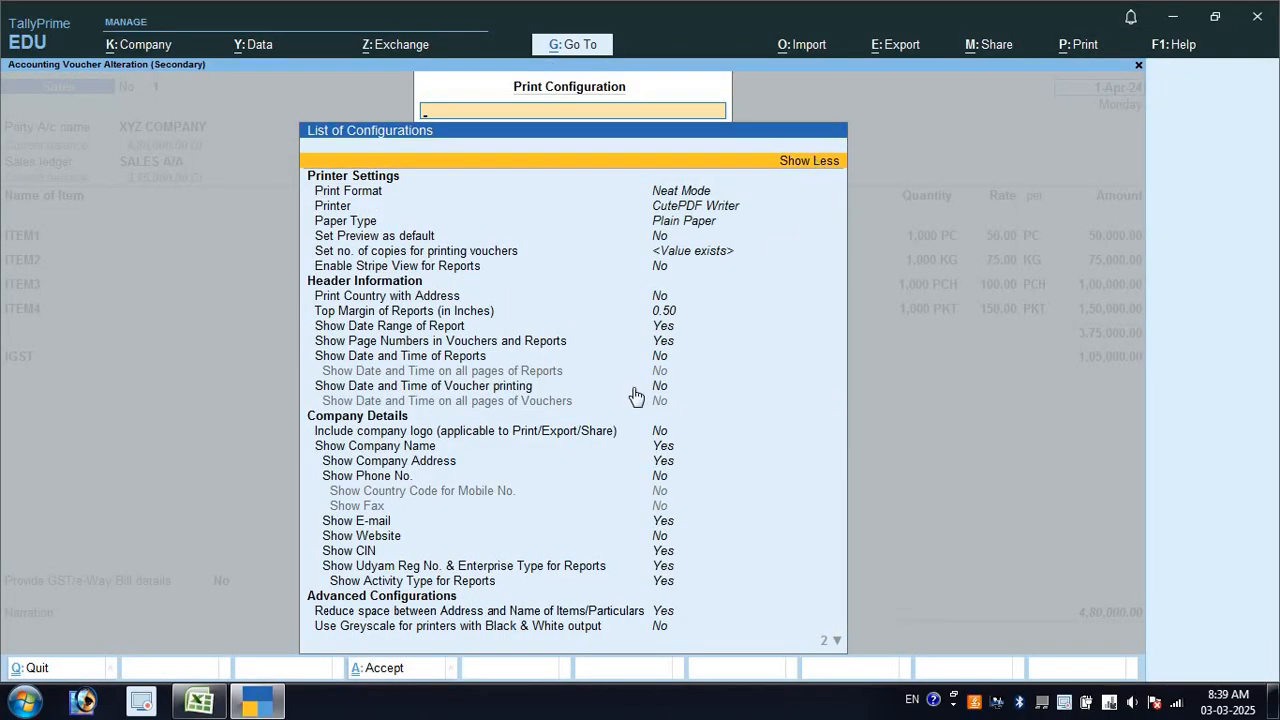
key(Down)
key(Down)
key(Down)
key(Down)
key(Down)
key(Down)
key(Down)
key(Down)
key(Down)
key(Down)
key(Down)
key(Down)
key(Down)
key(Down)
key(Down)
key(Down)
key(Down)
key(Down)
key(Down)
key(Down)
key(Down)
key(Down)
key(Down)
key(Down)
key(Down)
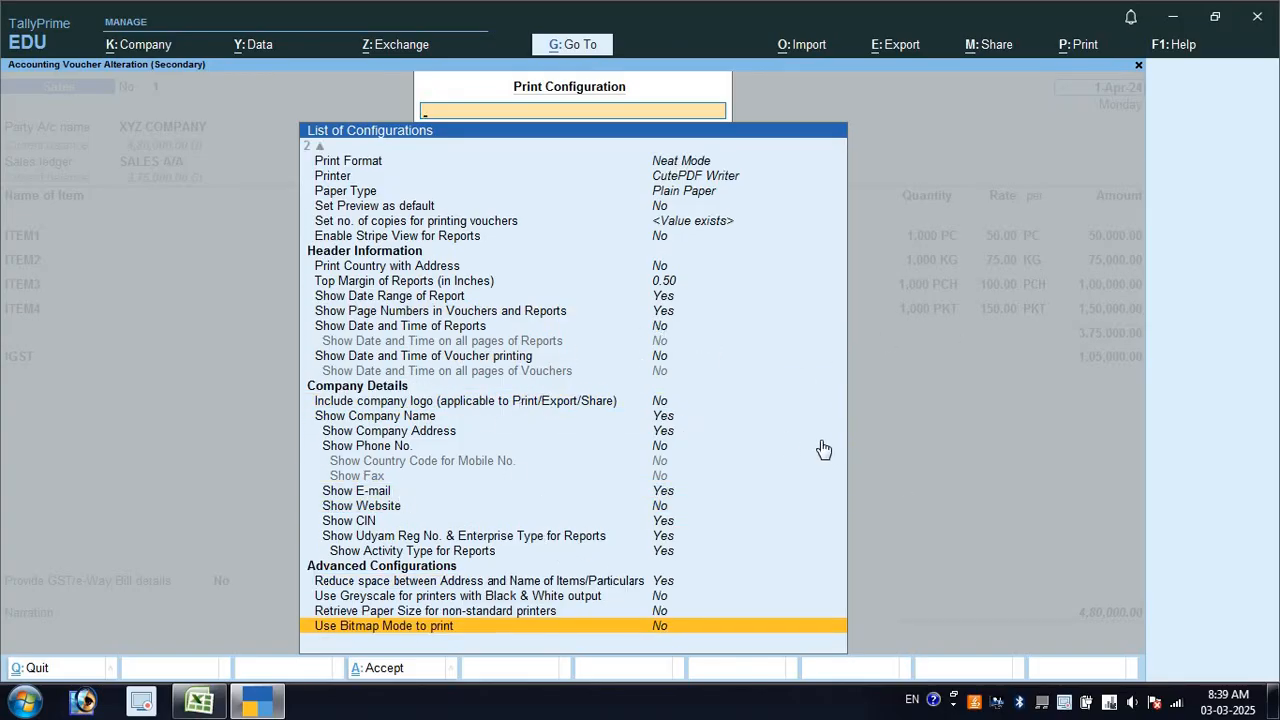
key(Escape)
key(Escape)
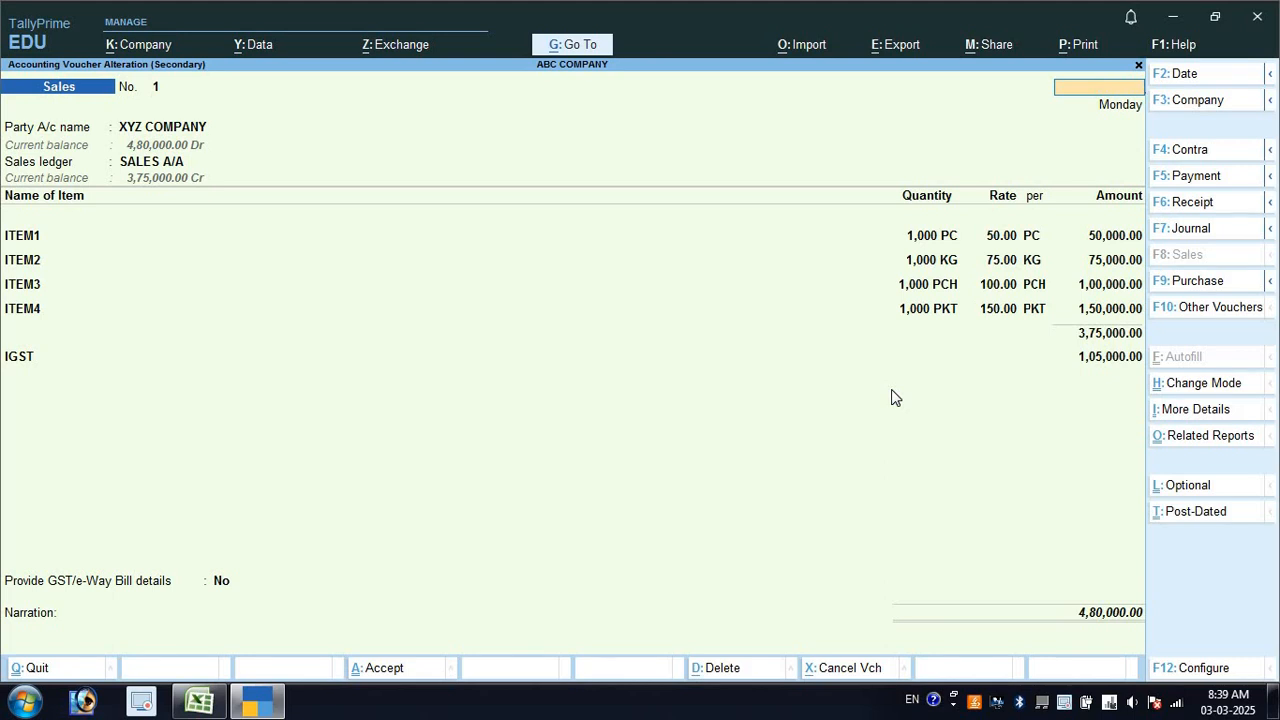
key(Return)
key(Return)
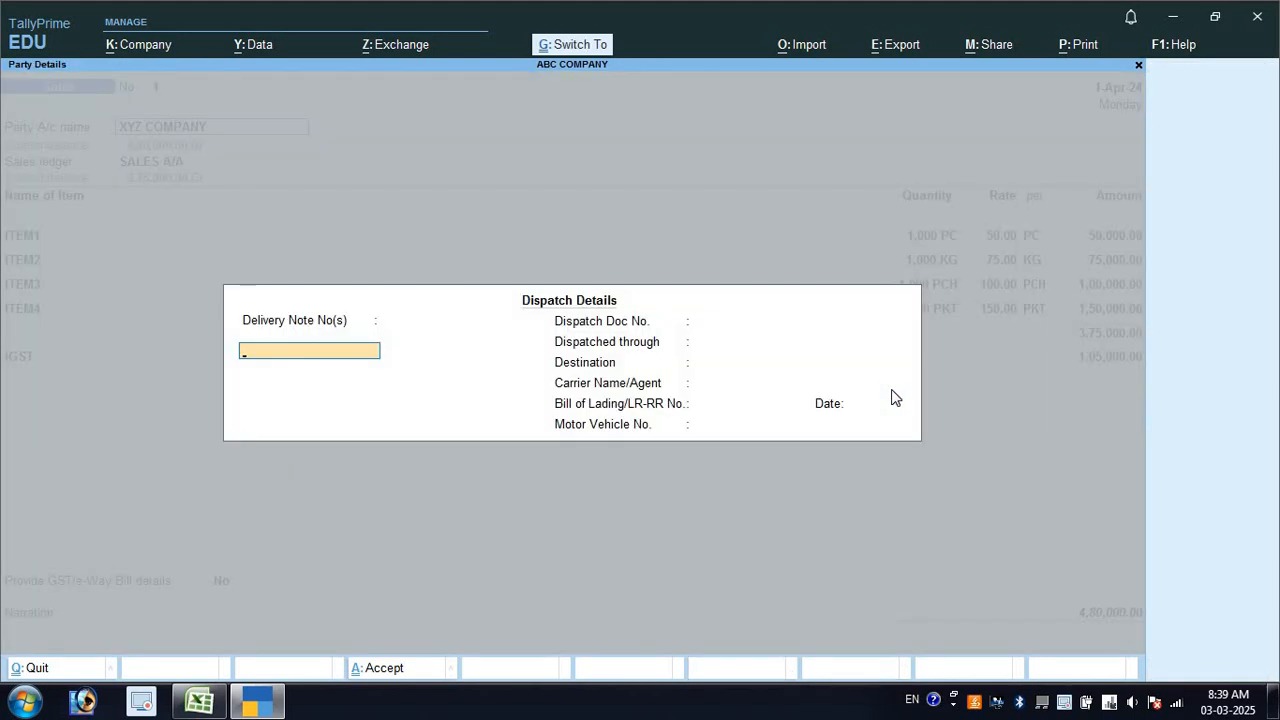
Leave dispatch details and enable Payment Request for payment links/QR codes in Company Features
key(ctrl+a)
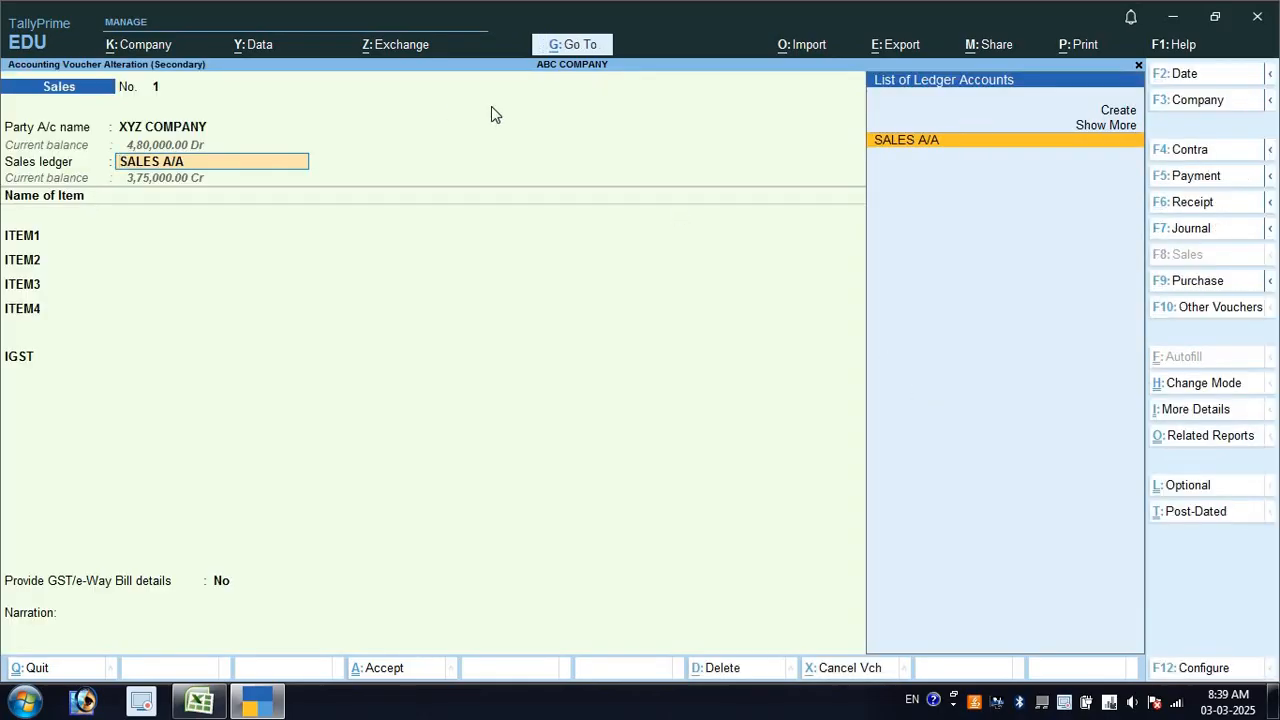
key(F11)
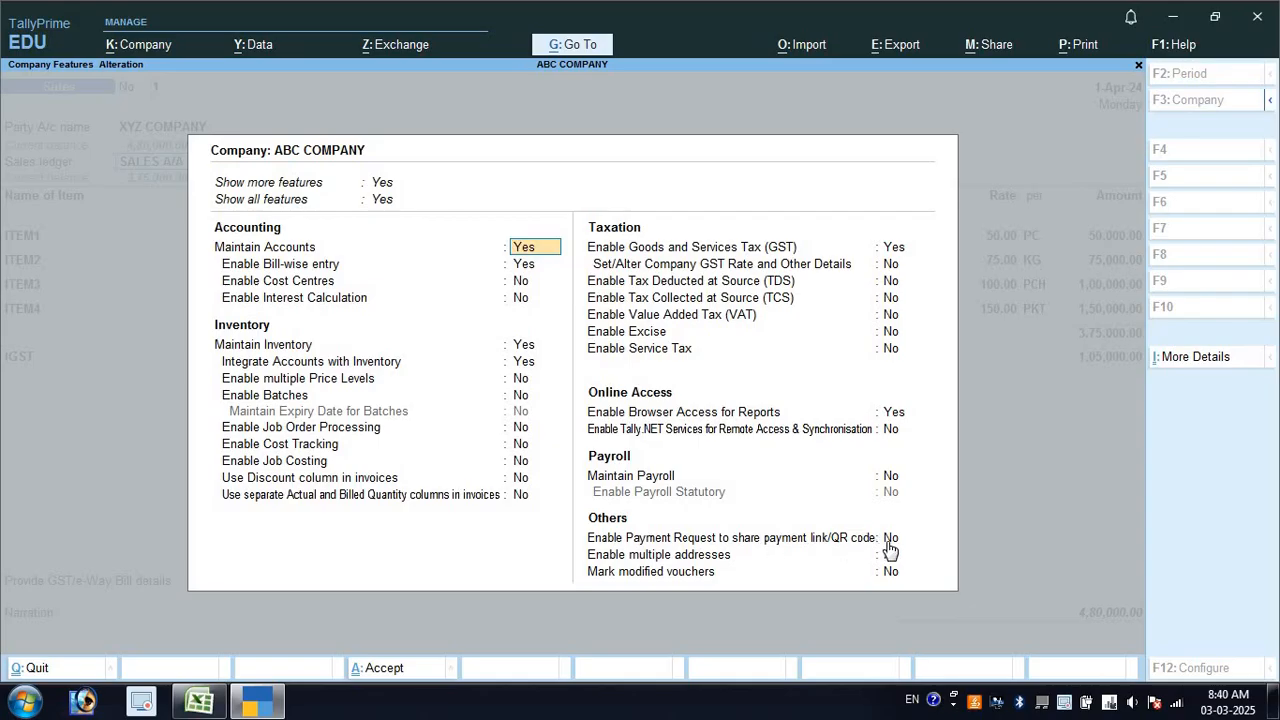
double_click(889, 542)
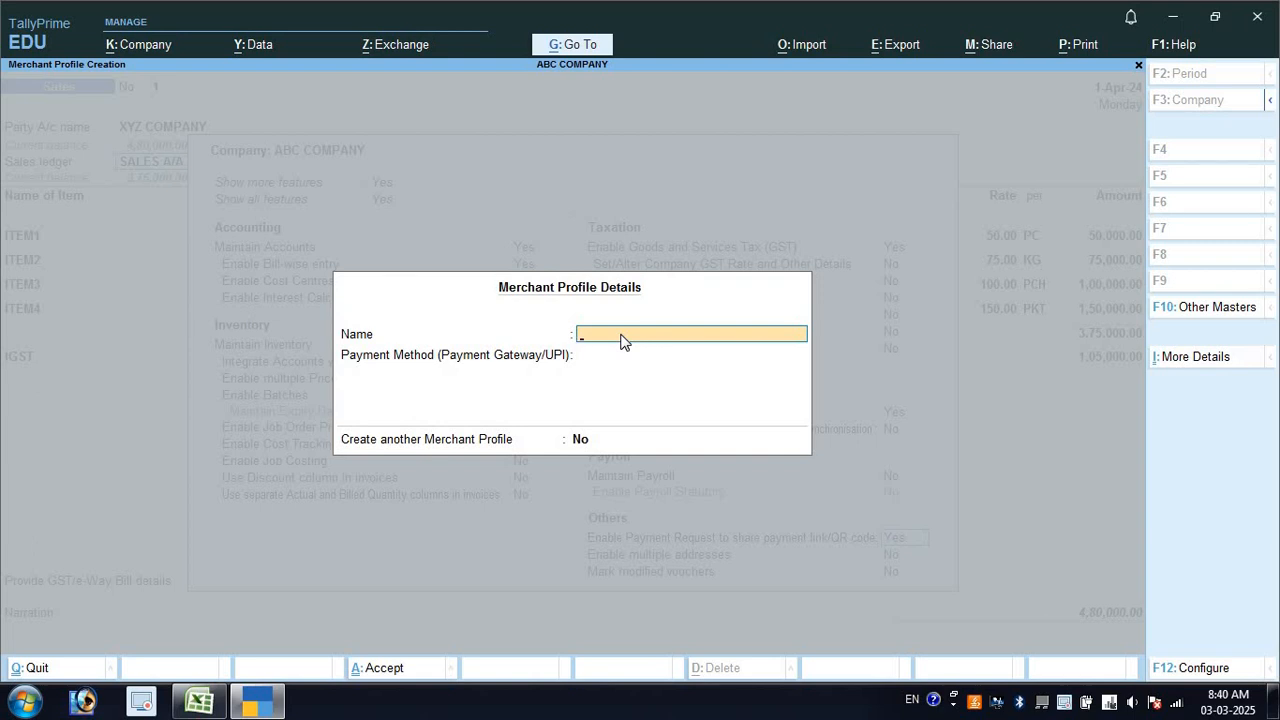
Enter the merchant name ABC COMPNAY and choose UPI as the payment method
key(alt+Tab)
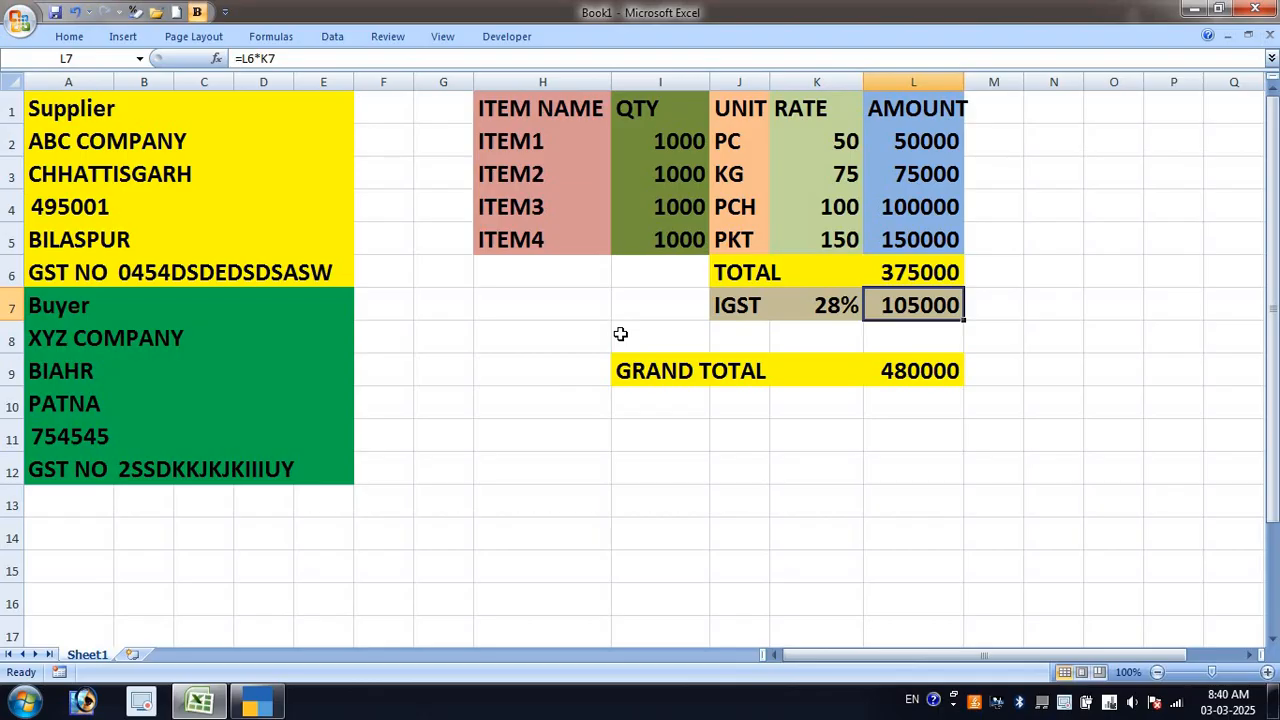
key(alt+Tab)
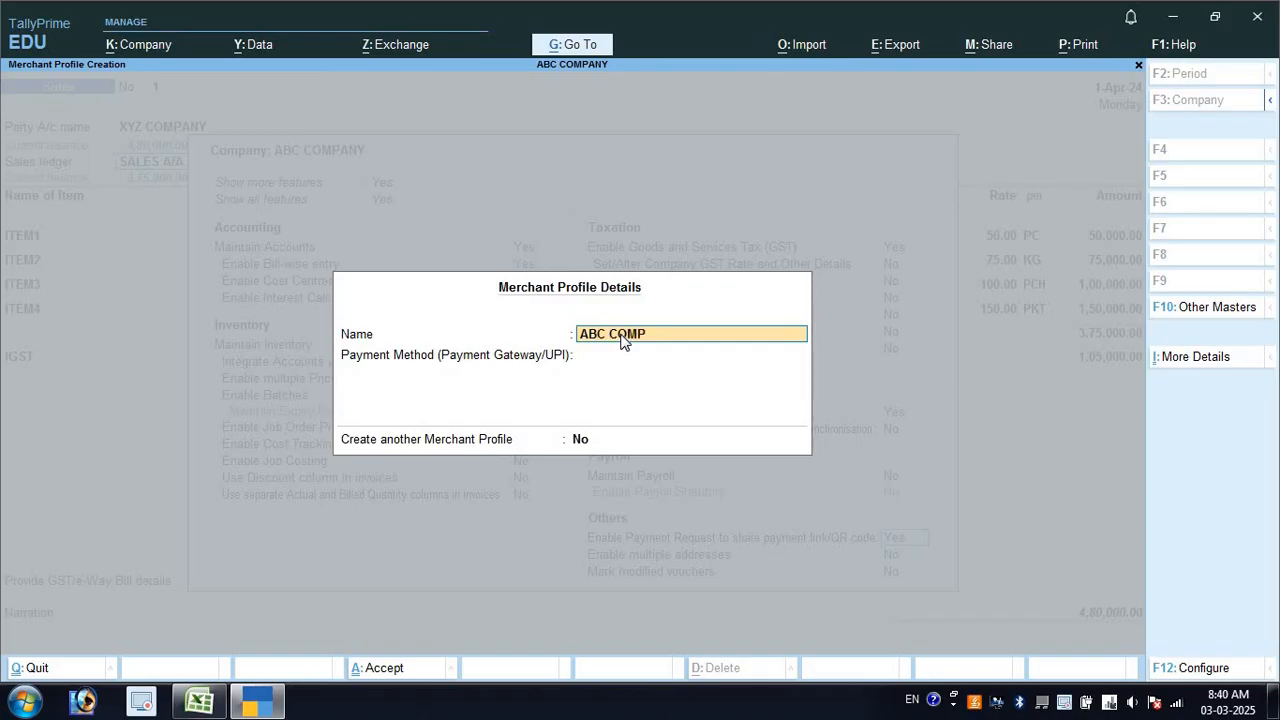
key(Return)
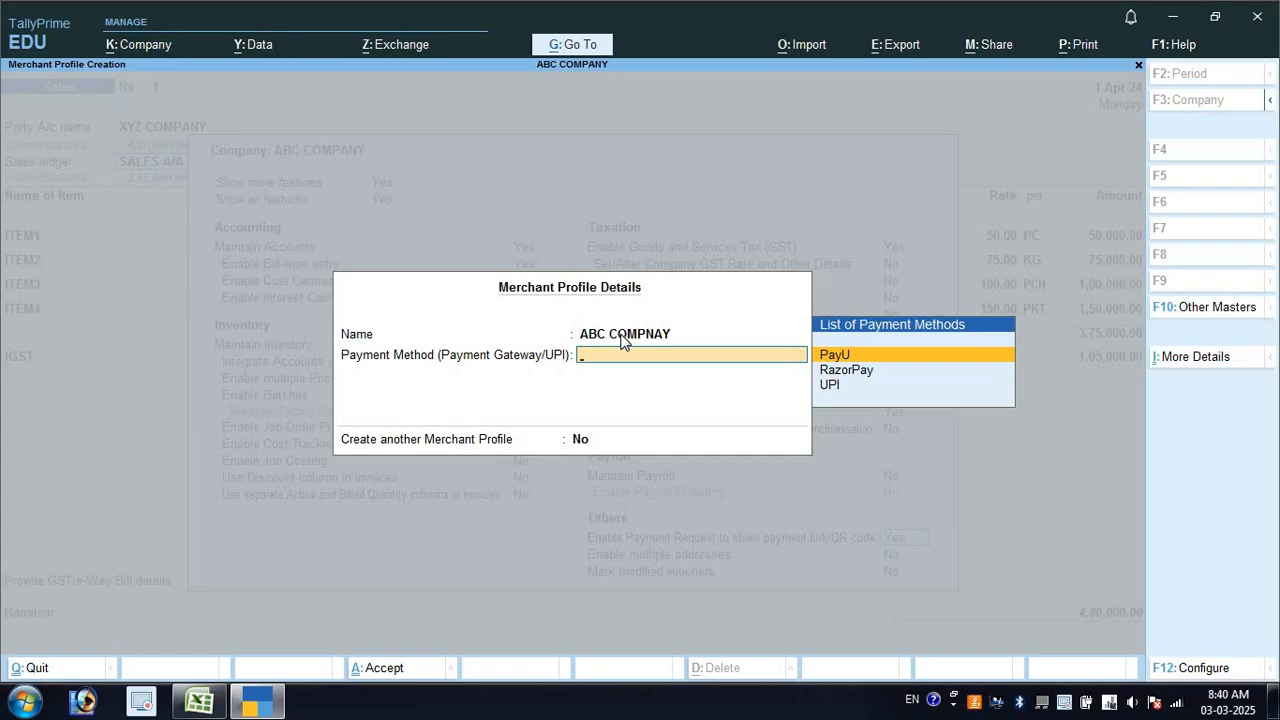
key(Down)
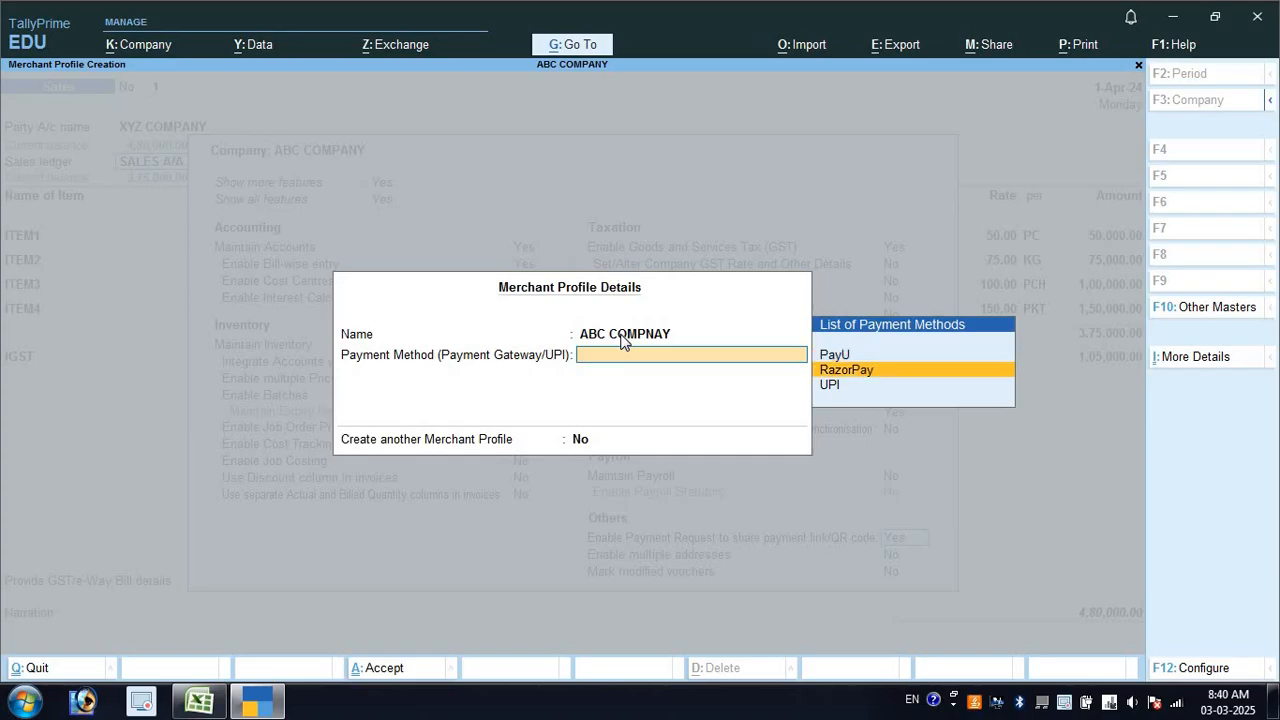
key(Down)
key(Return)
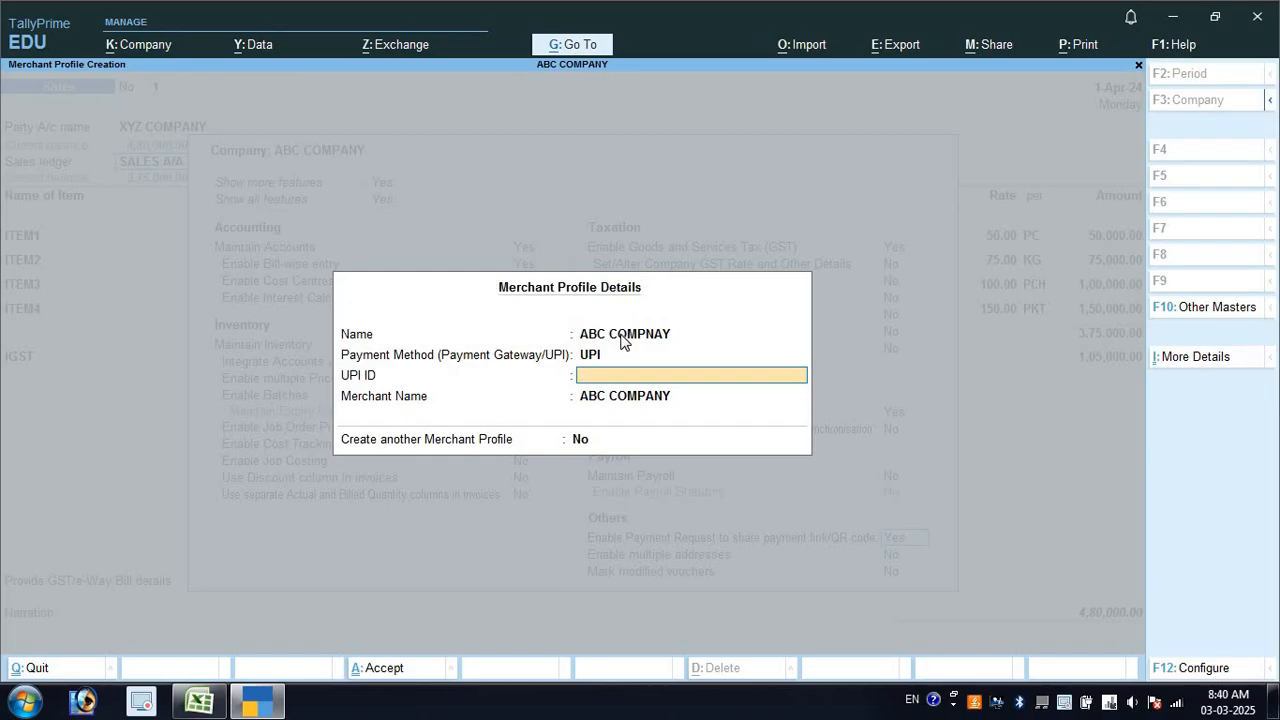
Leave the UPI ID empty and discard the merchant profile without saving
key(Return)
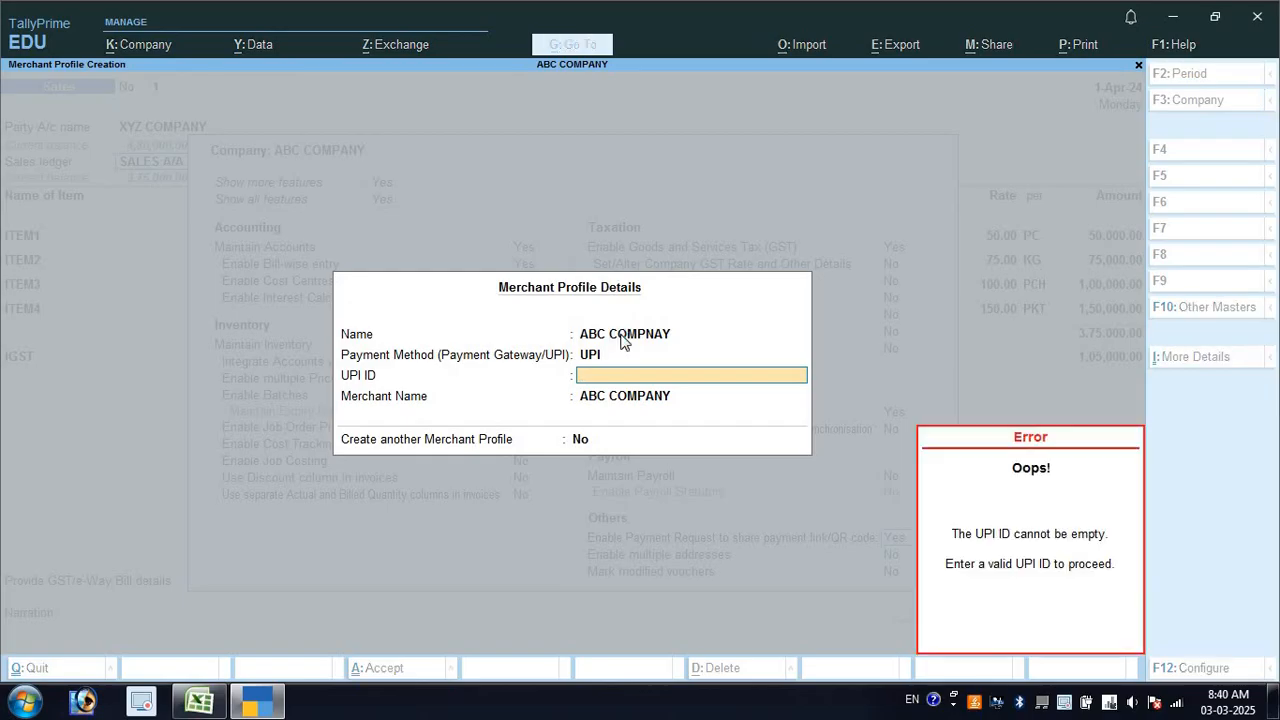
key(Return)
key(Return)
key(Escape)
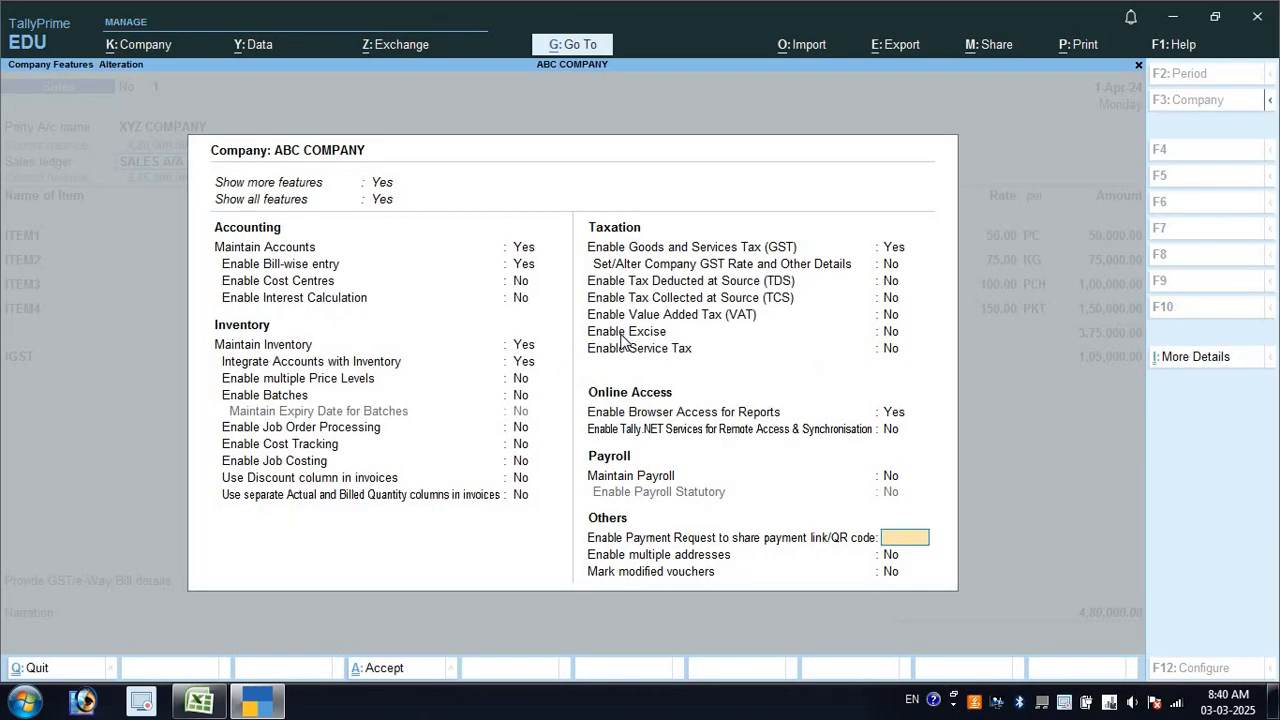
Preview Sales voucher No. 1 as a Tax Invoice (₹4,80,000.00, IGST 1,05,000.00), then return
key(Escape)
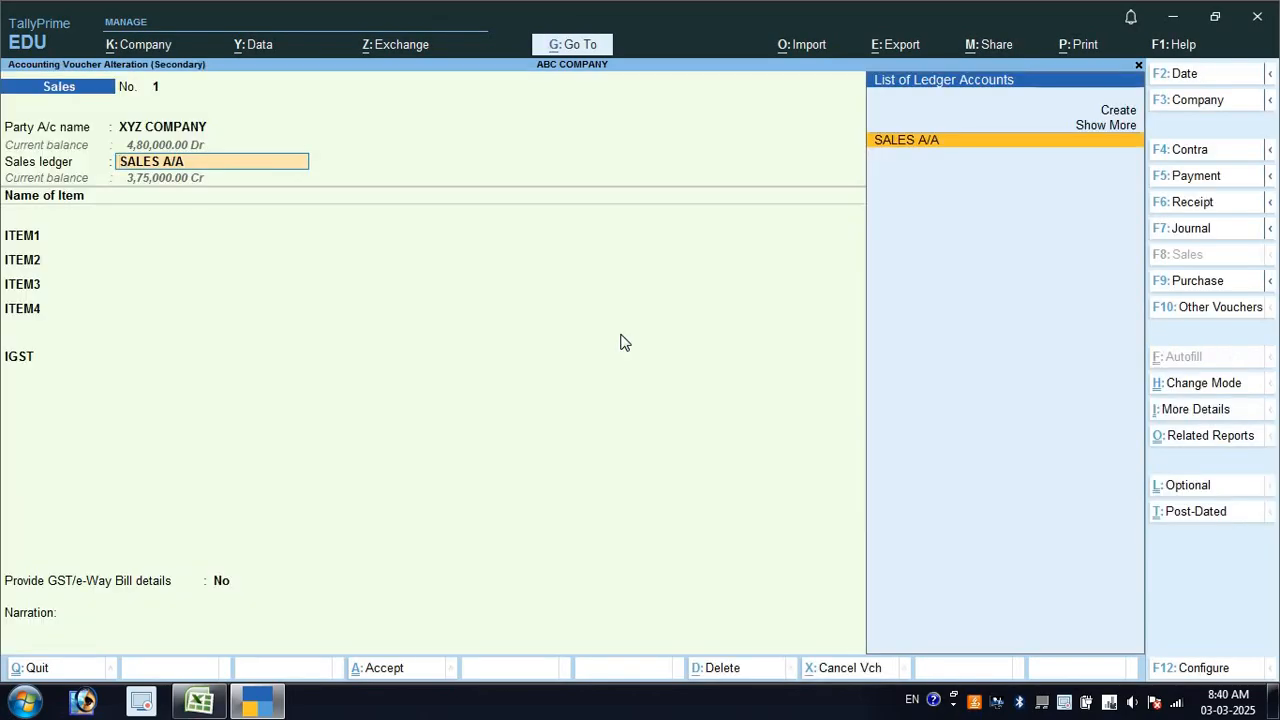
key(alt+p)
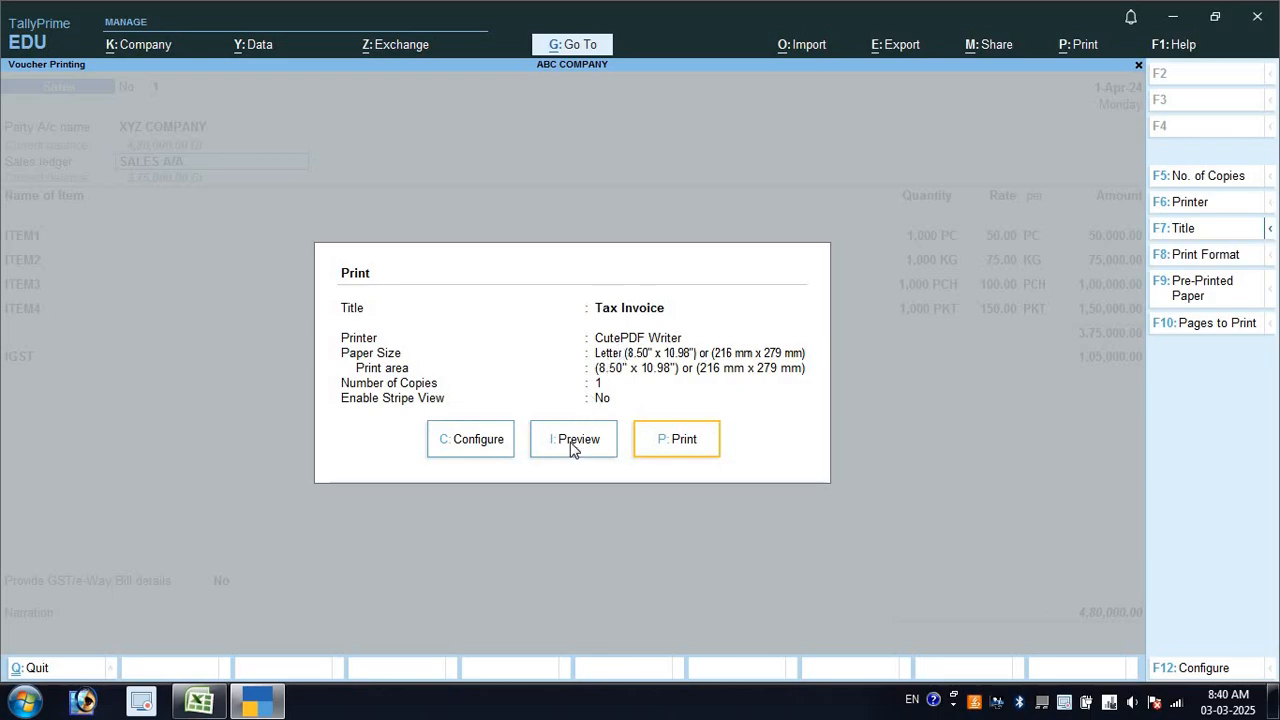
click(573, 445)
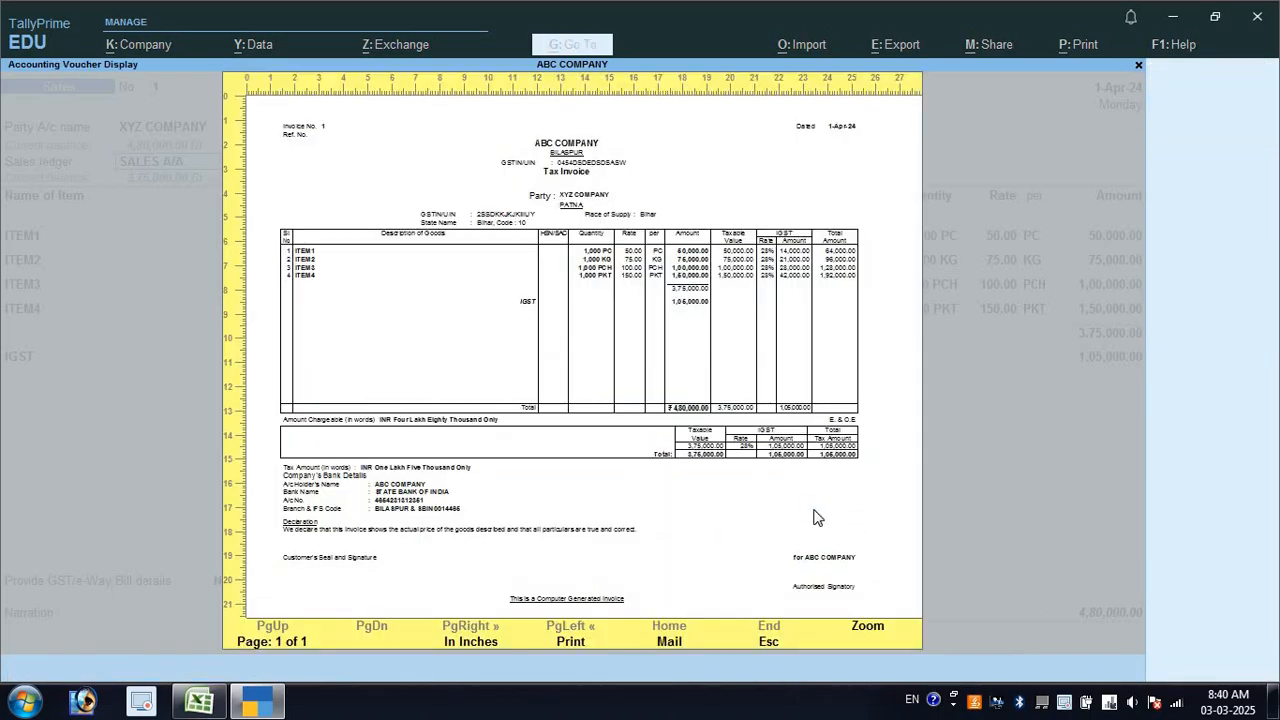
key(Escape)
key(Escape)
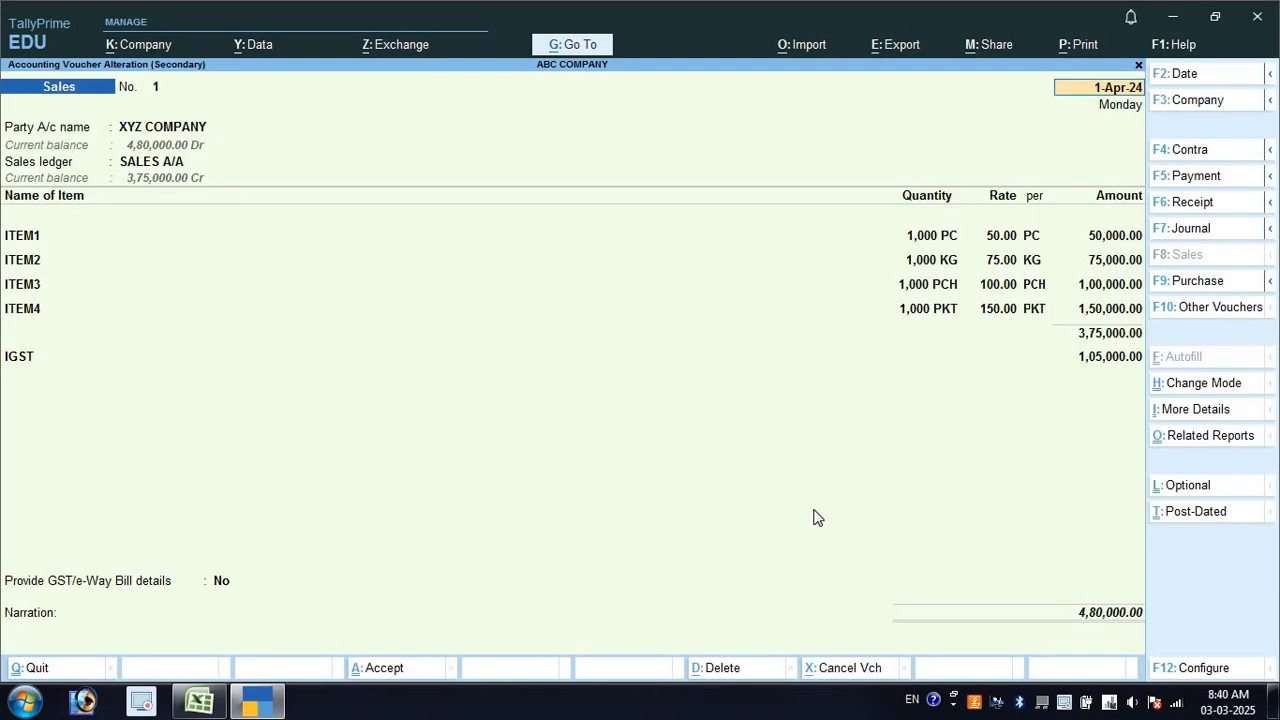